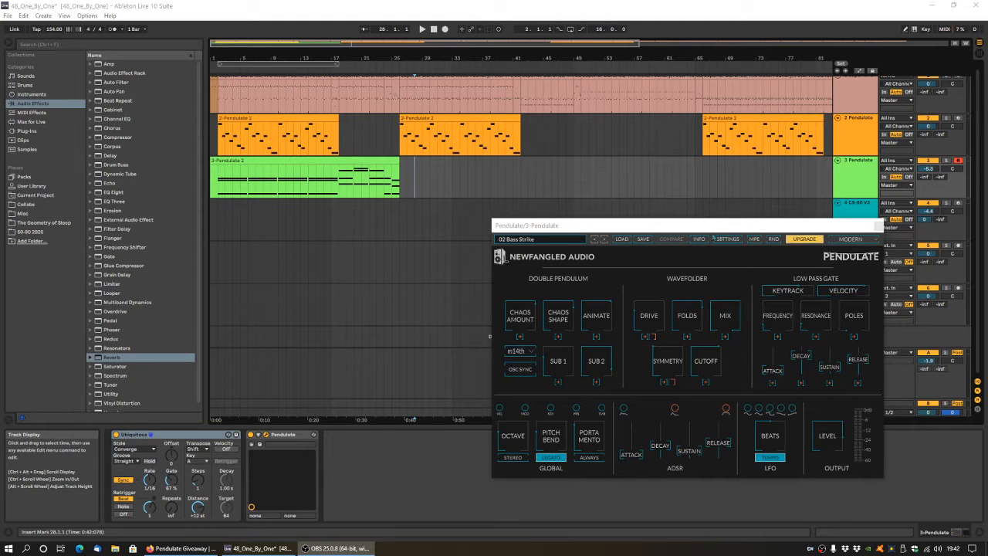
Solo the 2 Pendulate track and play the arrangement from the beginning.
{"action": "left_click_drag", "start_coordinate": [668, 229], "coordinate": [593, 235]}
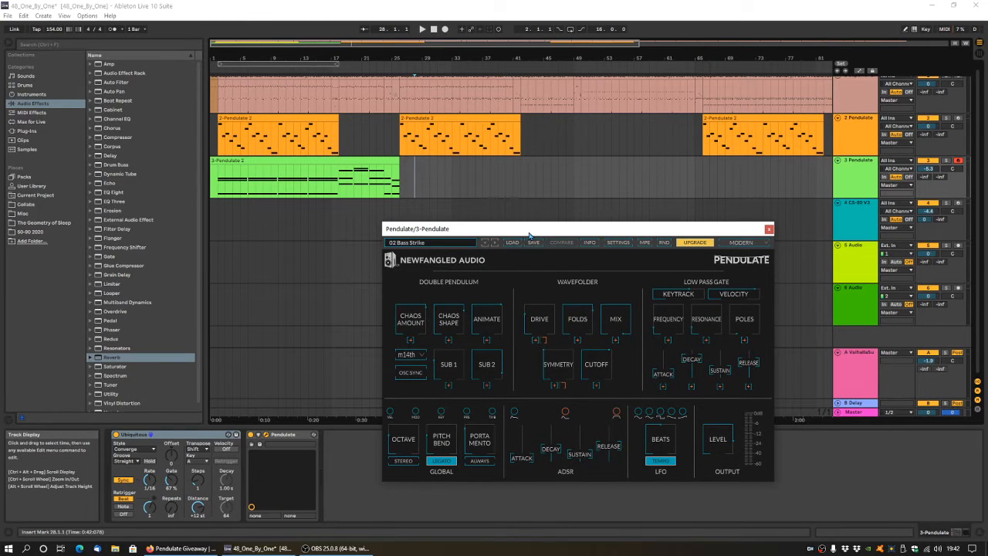
{"action": "left_click_drag", "start_coordinate": [529, 234], "coordinate": [479, 230]}
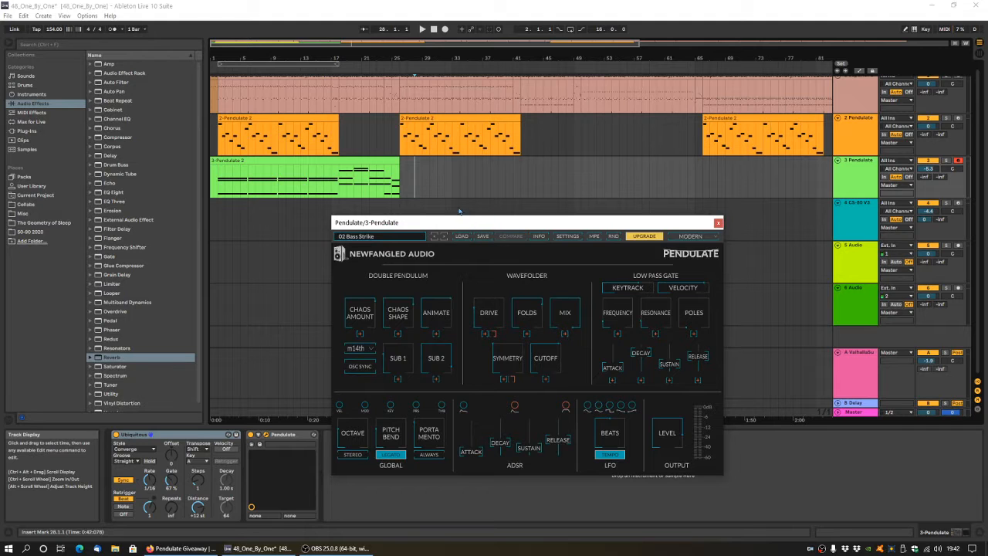
{"action": "scroll", "coordinate": [664, 111], "scroll_direction": "up", "scroll_amount": 1}
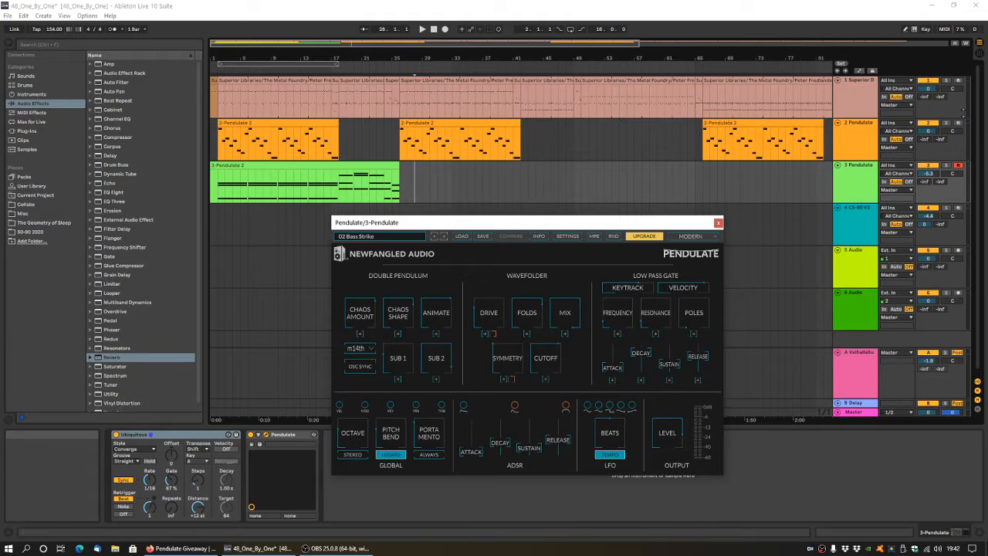
{"action": "left_click", "coordinate": [947, 123]}
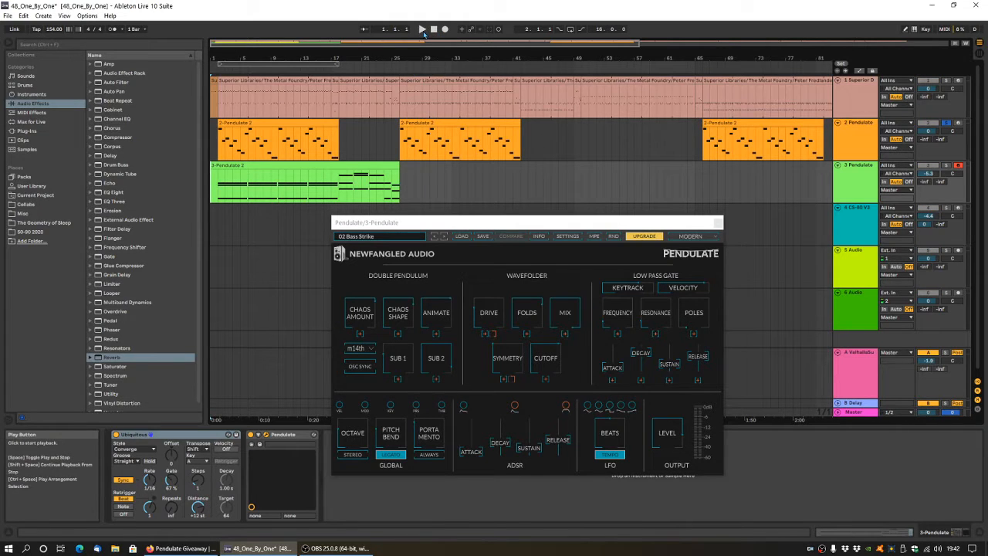
{"action": "left_click", "coordinate": [422, 28]}
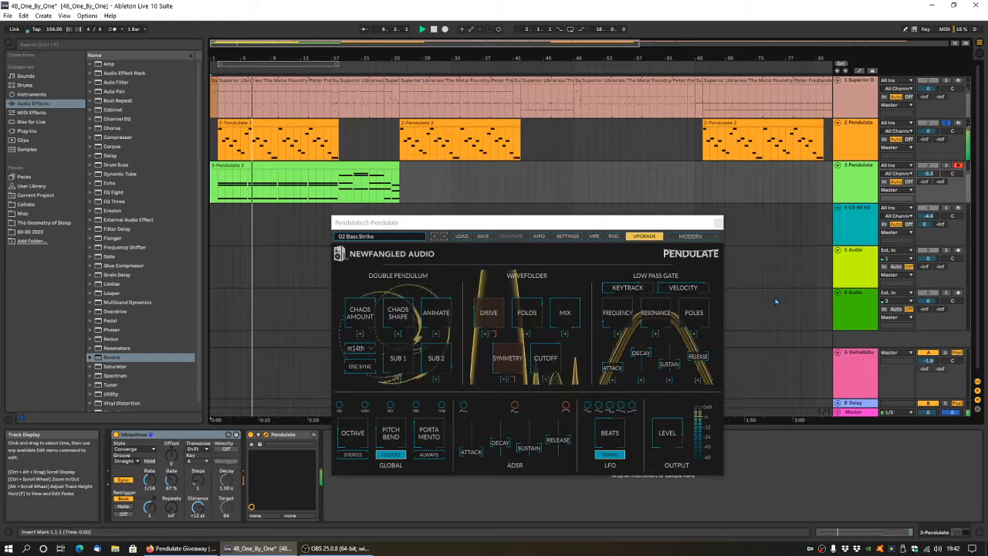
Arm the 2 Pendulate track for recording, open its Pendulate plug-in window clear of the clips, and stop playback.
{"action": "left_click", "coordinate": [958, 123]}
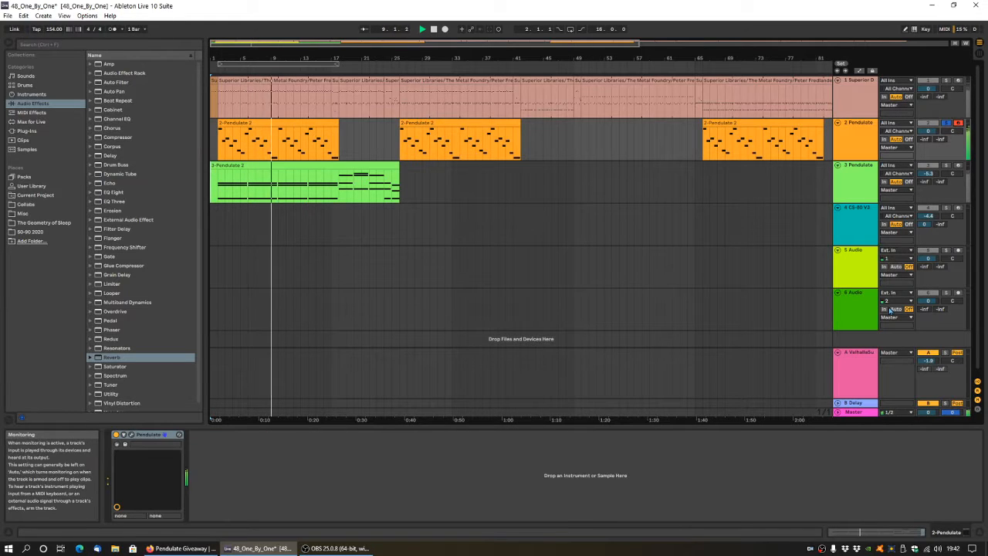
{"action": "left_click", "coordinate": [853, 147]}
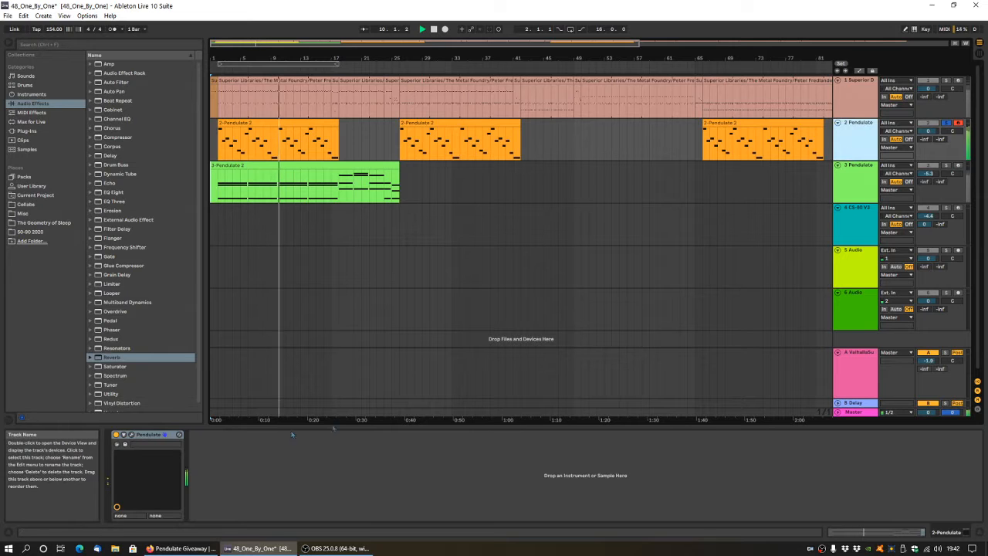
{"action": "left_click", "coordinate": [131, 435]}
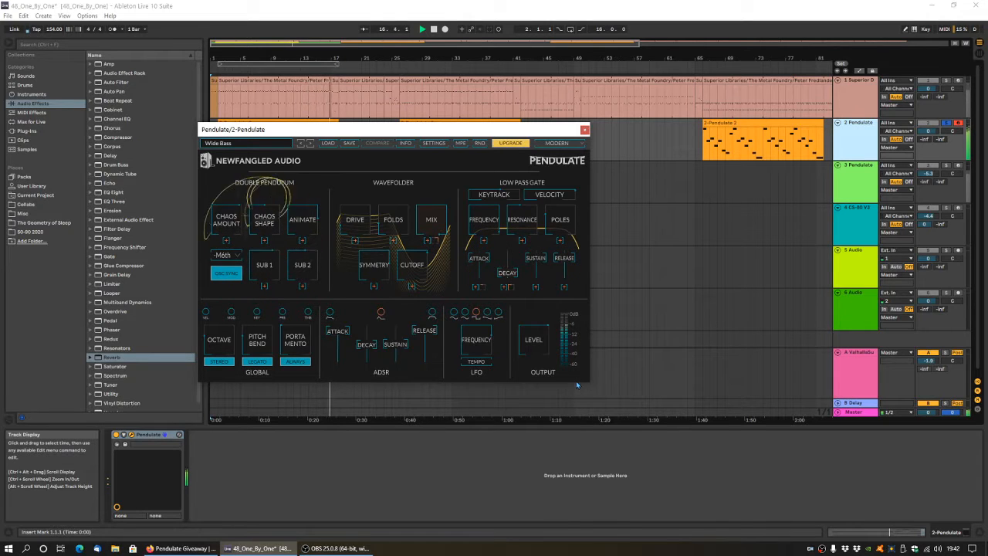
{"action": "left_click", "coordinate": [434, 30]}
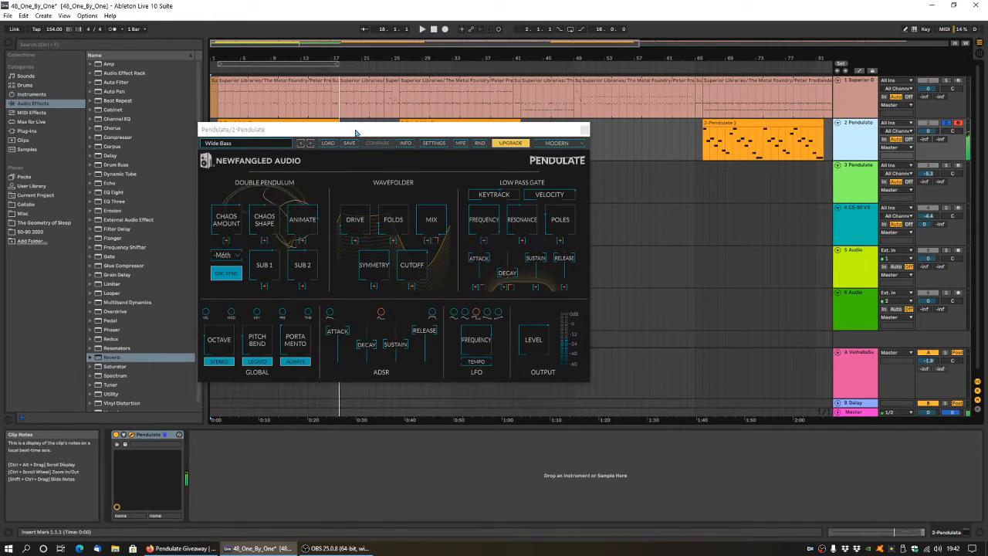
{"action": "left_click_drag", "start_coordinate": [366, 130], "coordinate": [435, 263]}
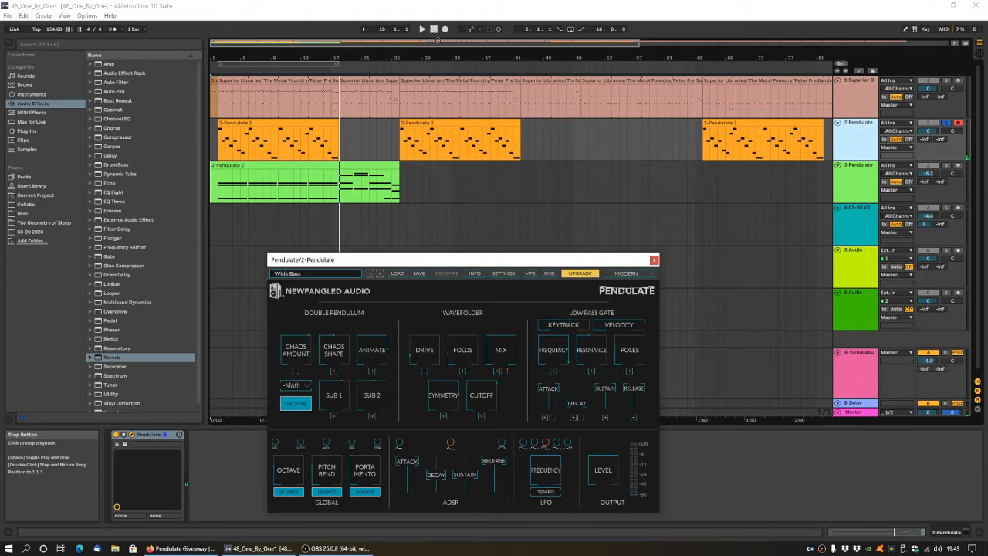
Solo the 3 Pendulate track and play its clip from bar 2.
{"action": "left_click", "coordinate": [941, 165]}
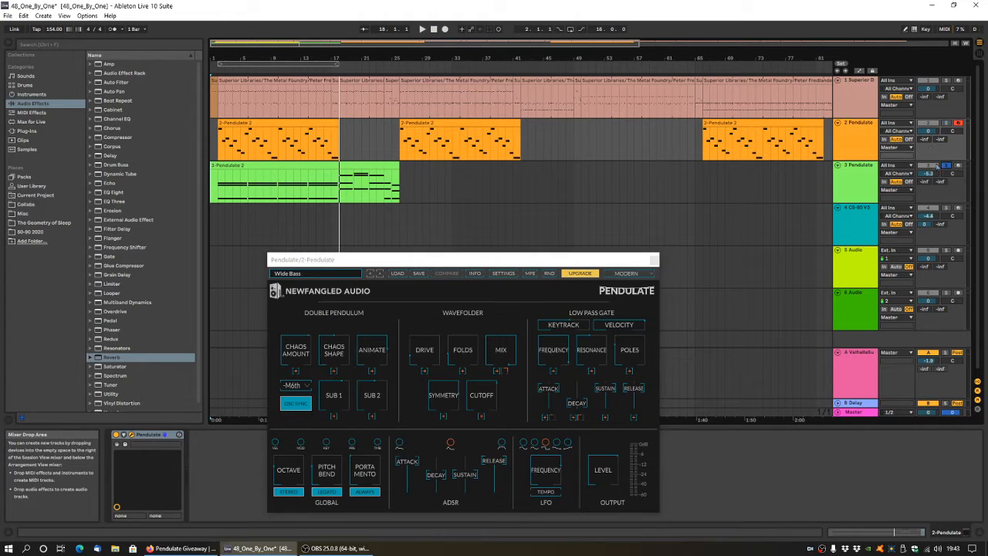
{"action": "left_click", "coordinate": [220, 182]}
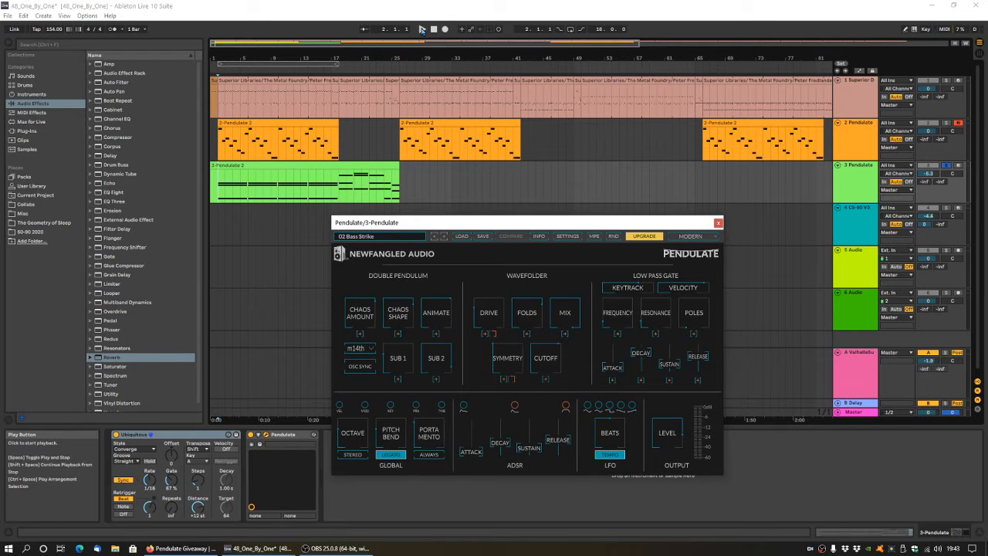
{"action": "left_click", "coordinate": [421, 28]}
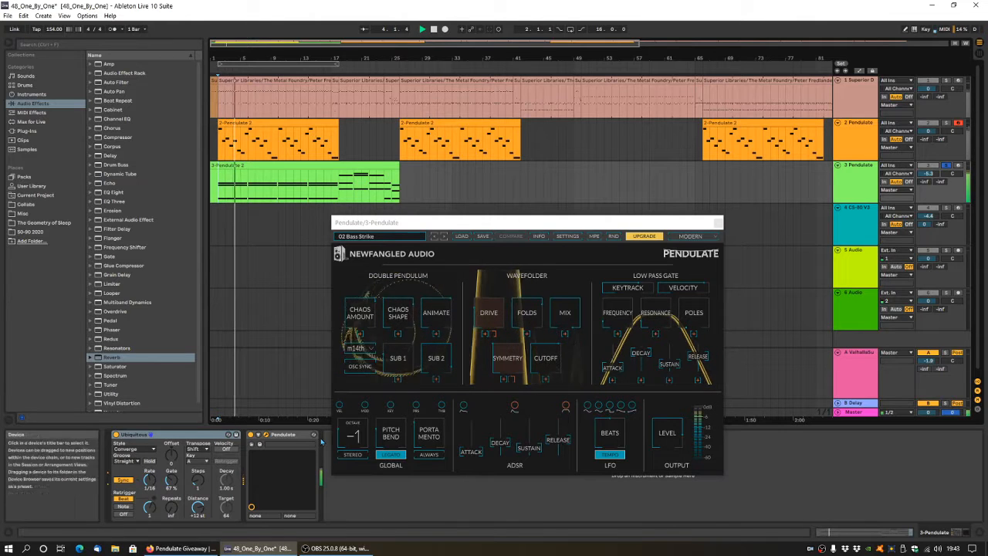
{"action": "mouse_move", "coordinate": [393, 439]}
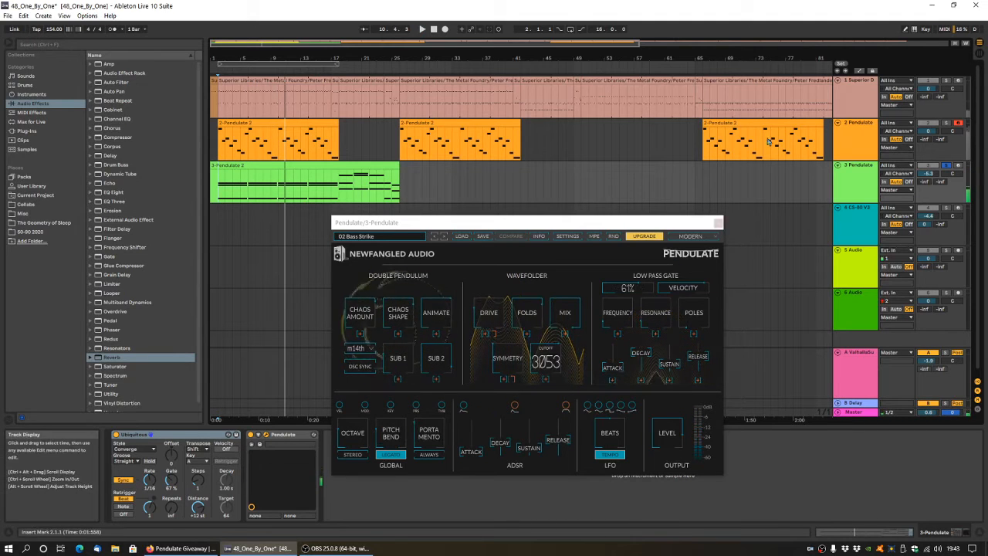
{"action": "left_click", "coordinate": [422, 29]}
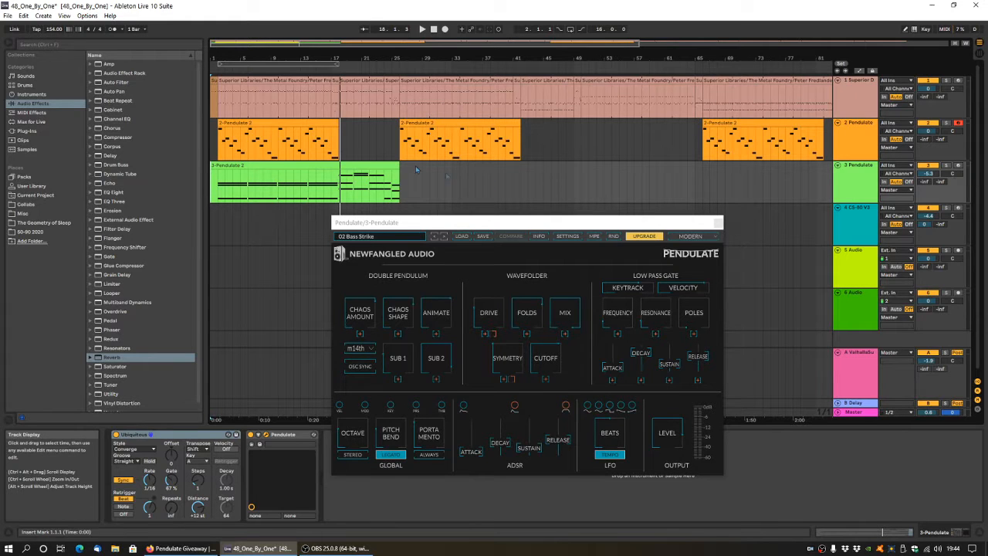
Bring up the Pendulate synth on the 2 Pendulate track and assign Velocity as a modulation source for Chaos Amount.
{"action": "left_click_drag", "start_coordinate": [527, 228], "coordinate": [572, 241]}
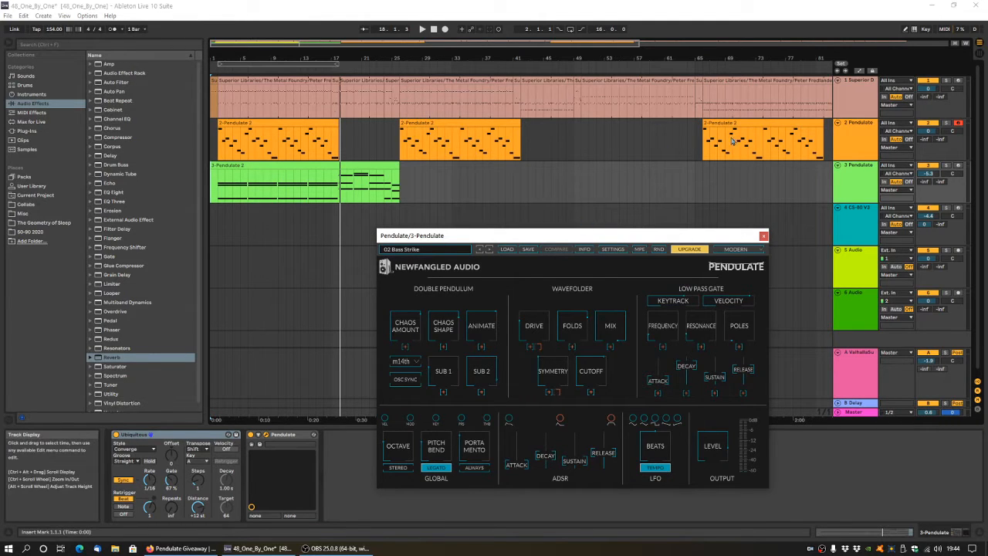
{"action": "left_click", "coordinate": [865, 135]}
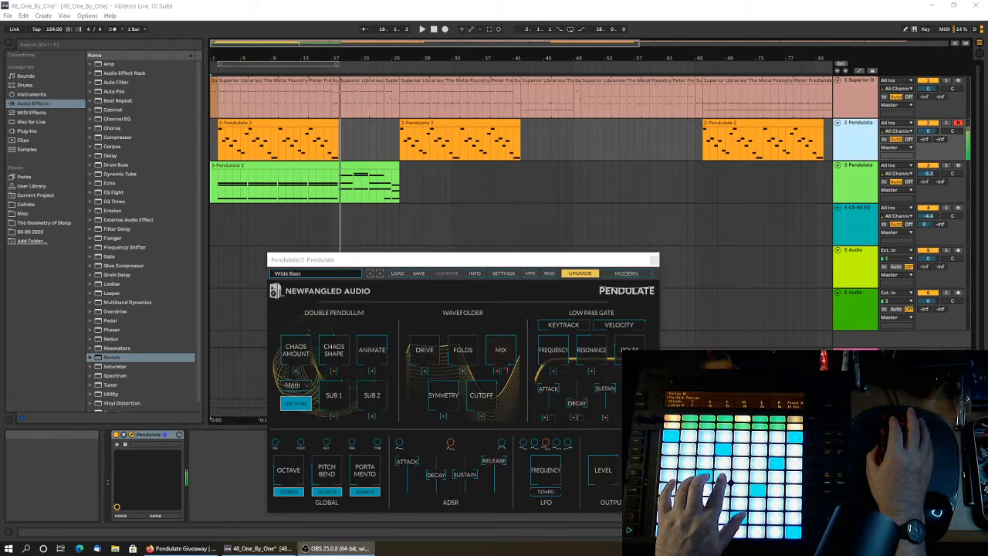
{"action": "left_click_drag", "start_coordinate": [468, 259], "coordinate": [388, 218]}
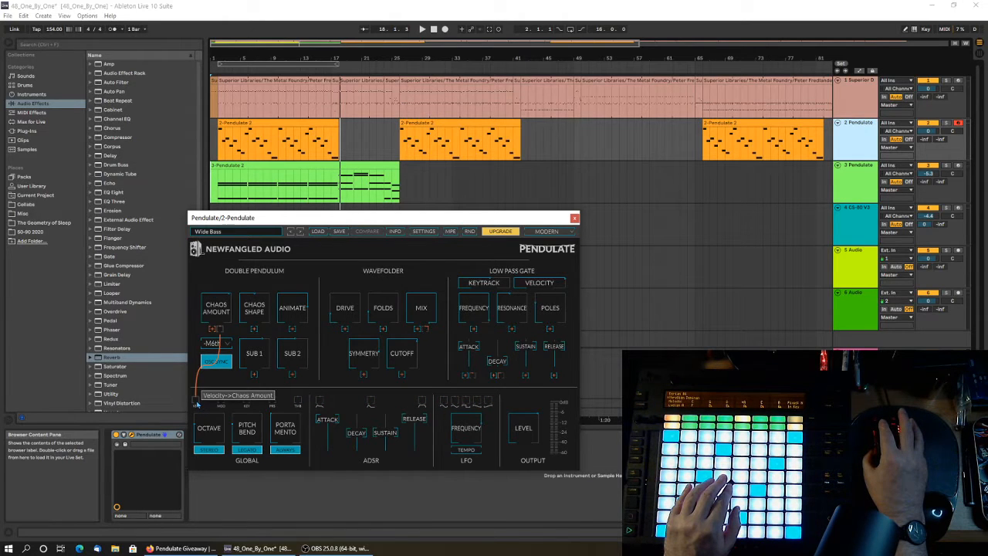
{"action": "left_click_drag", "start_coordinate": [197, 403], "coordinate": [197, 403]}
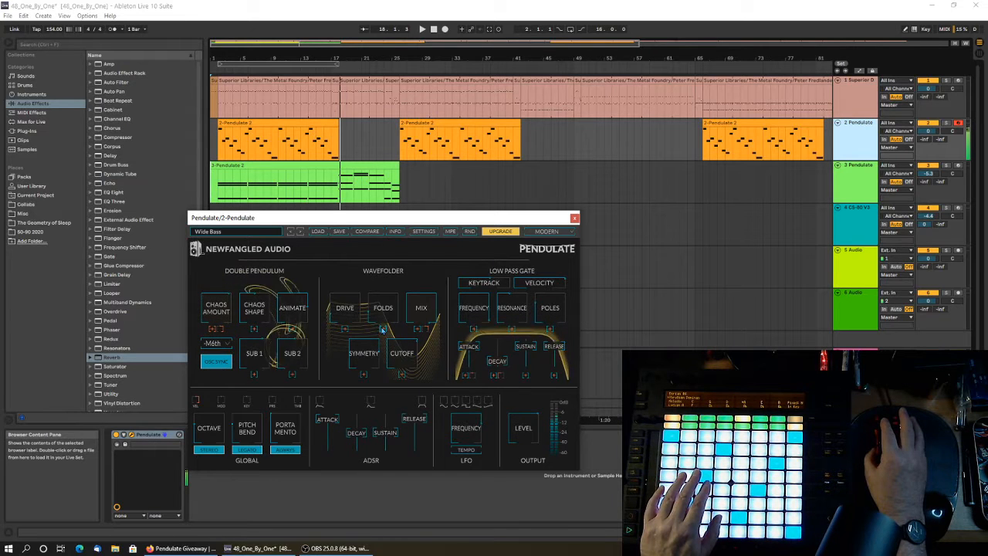
{"action": "mouse_move", "coordinate": [446, 405]}
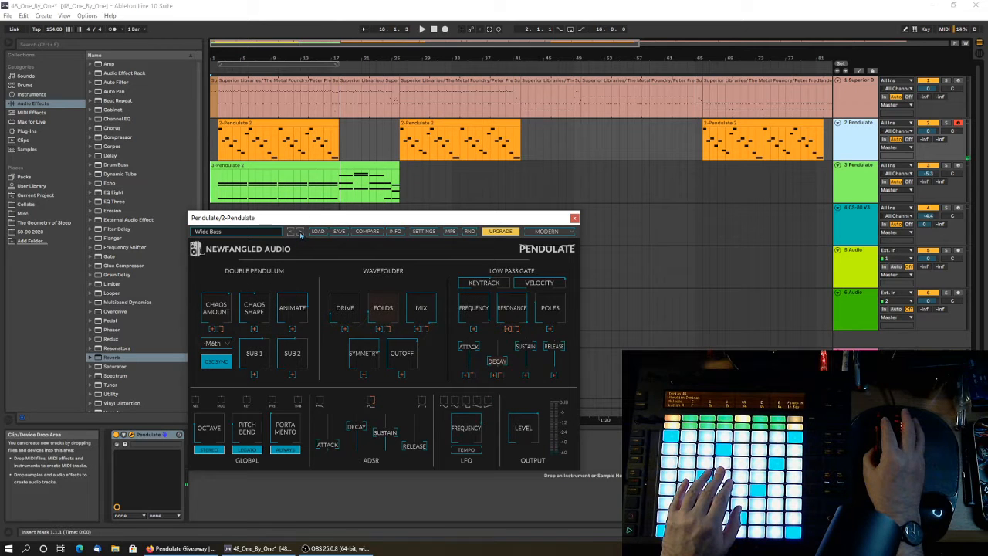
Load the 01 Agile Texture preset from the 01 BASS category and audition the following presets up to 06 Breakin.
{"action": "left_click", "coordinate": [230, 233]}
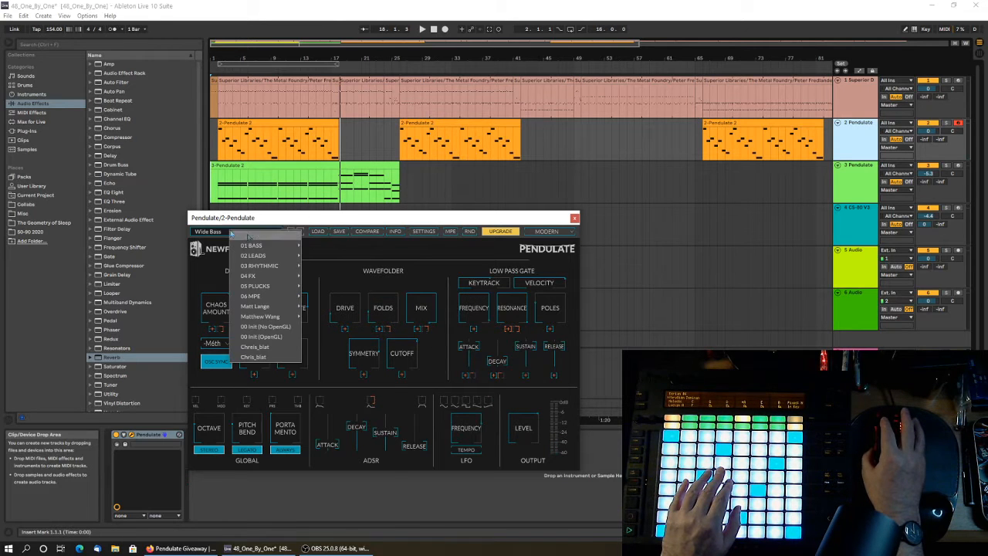
{"action": "mouse_move", "coordinate": [259, 245]}
{"action": "left_click", "coordinate": [360, 247]}
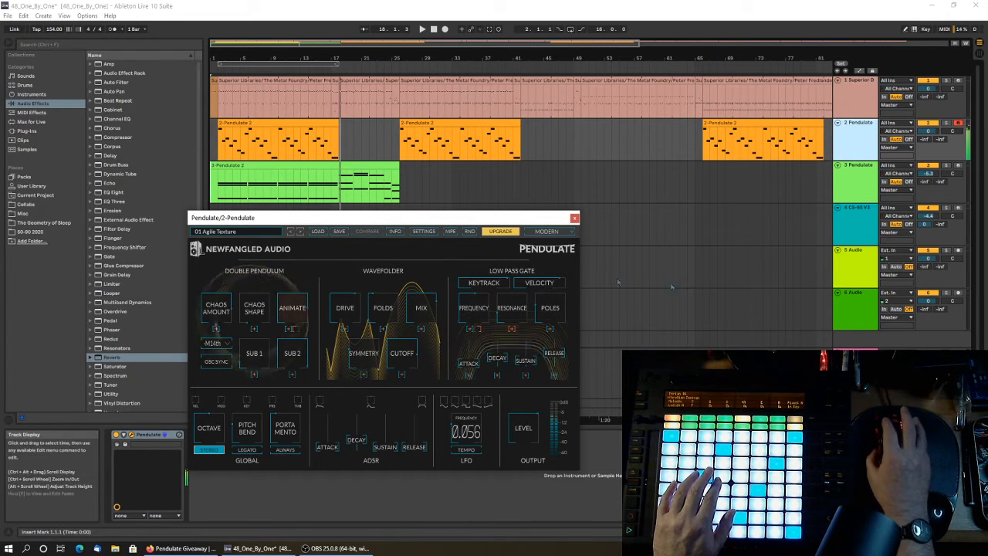
{"action": "left_click", "coordinate": [301, 232]}
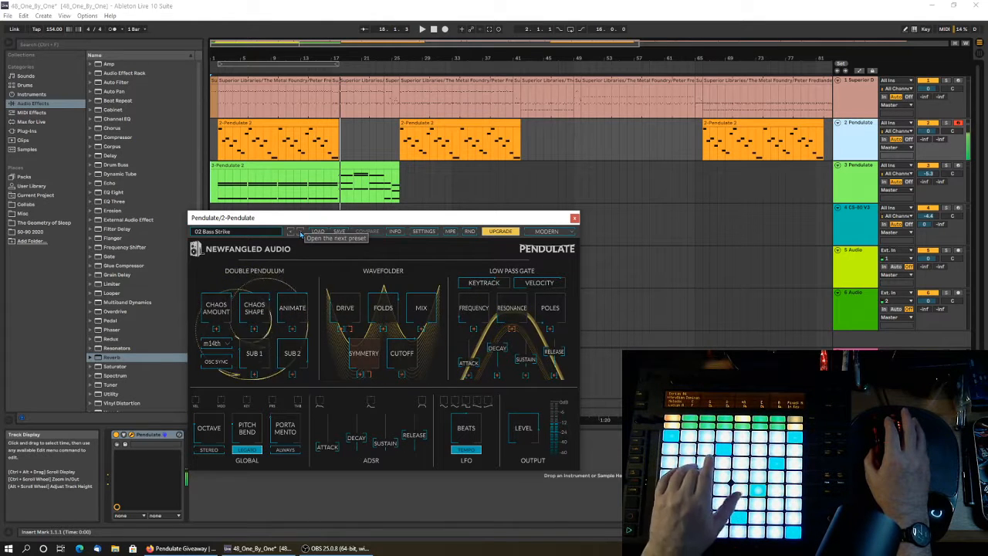
{"action": "mouse_move", "coordinate": [338, 305]}
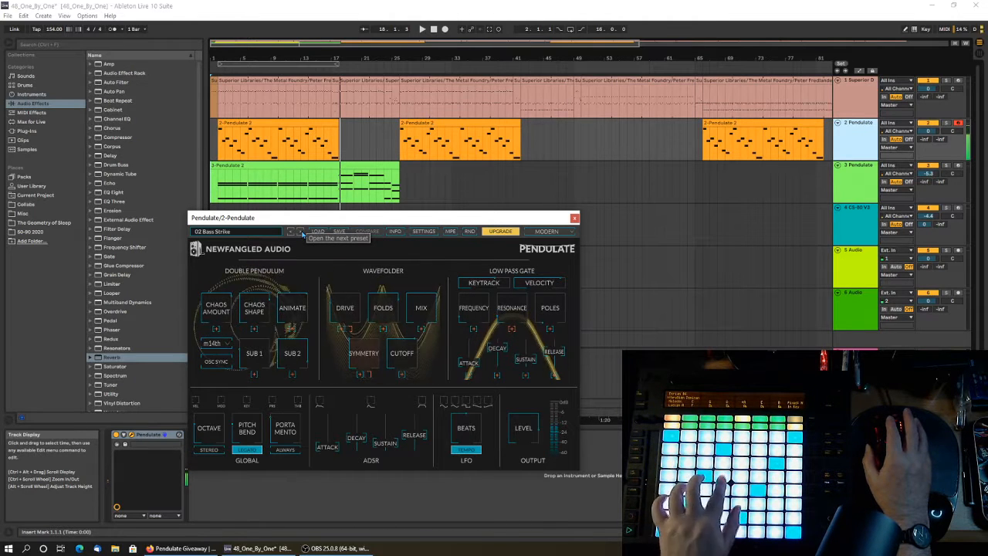
{"action": "left_click", "coordinate": [300, 233]}
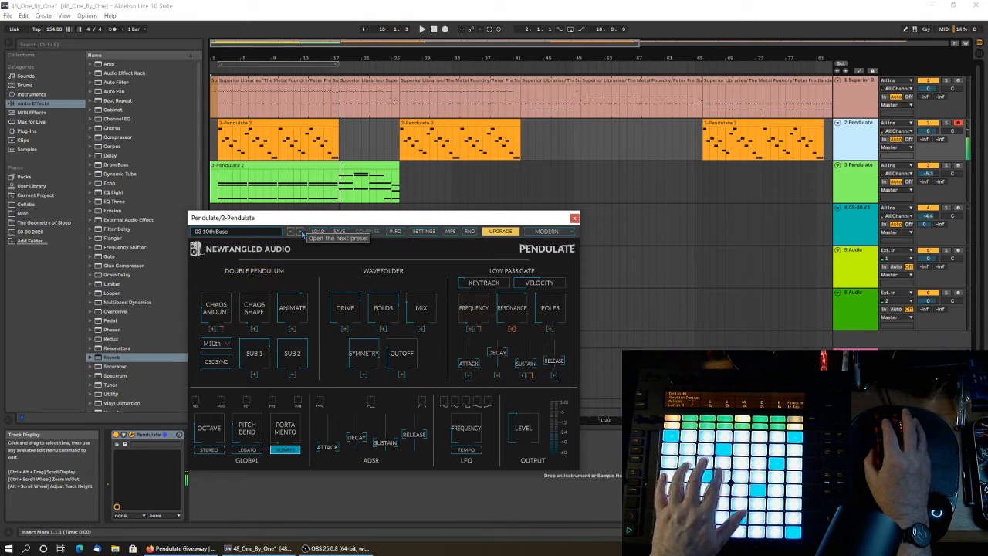
{"action": "left_click", "coordinate": [300, 232]}
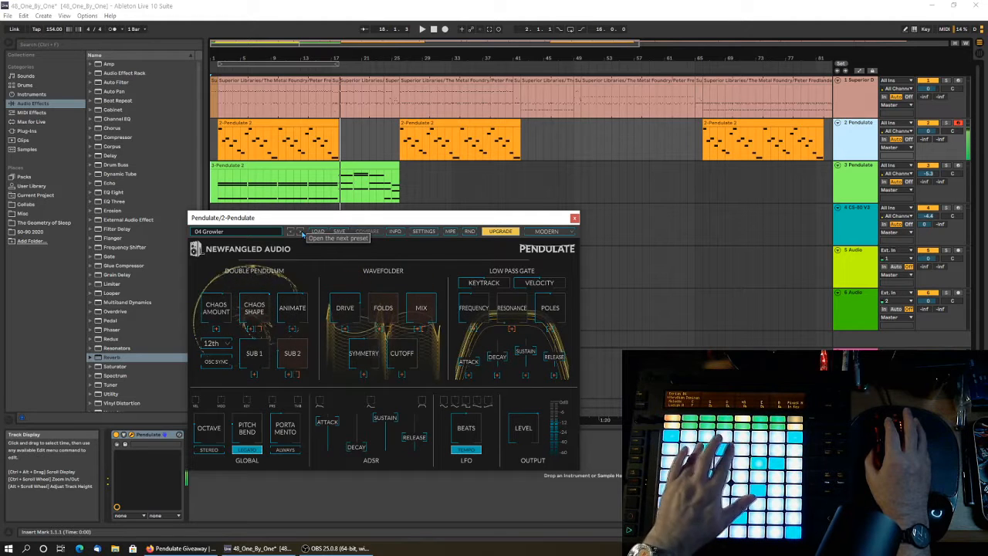
{"action": "left_click", "coordinate": [301, 233]}
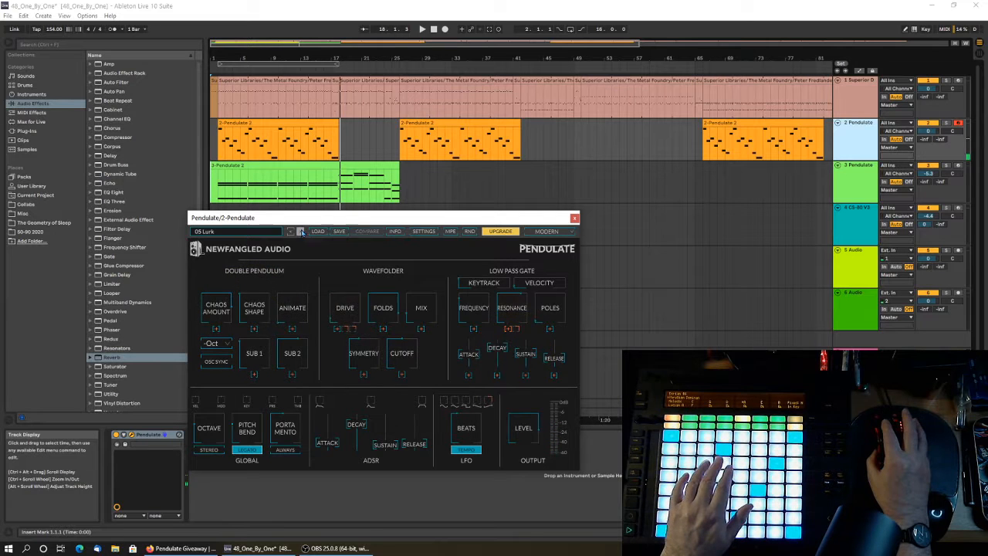
{"action": "left_click", "coordinate": [300, 232]}
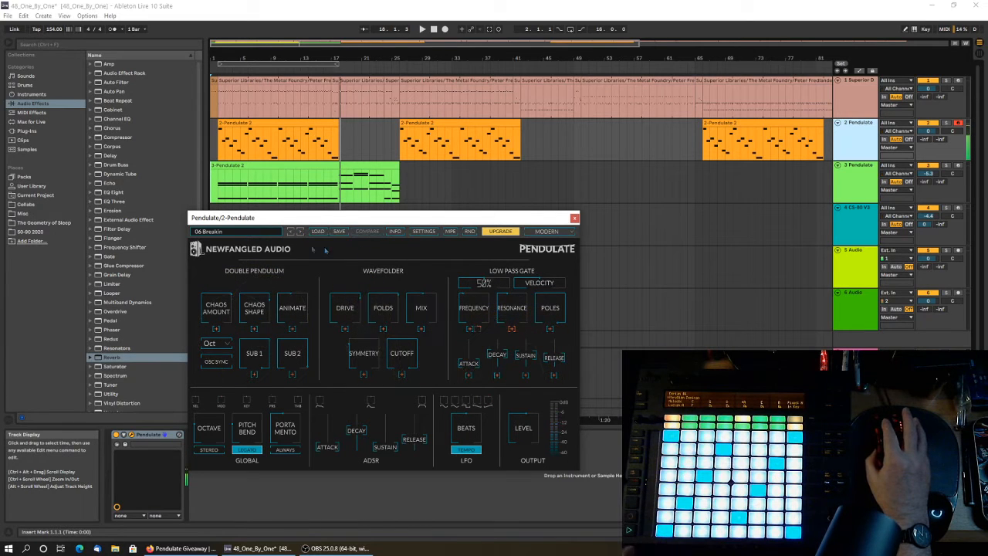
Load the Bass MPE preset from the 06 MPE category and step through the following presets to DHLA Move Those Fingers Drone MPE.
{"action": "left_click", "coordinate": [225, 232]}
{"action": "mouse_move", "coordinate": [257, 296]}
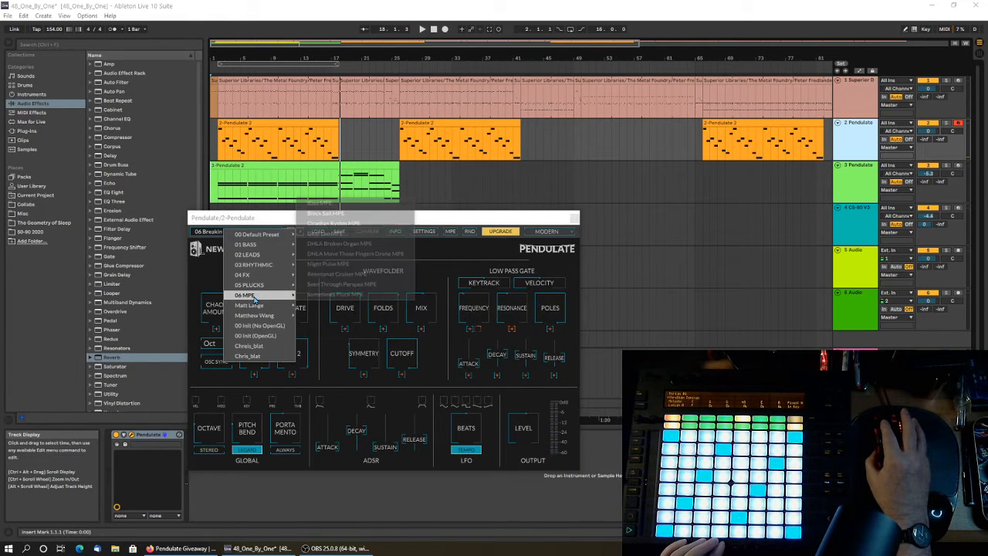
{"action": "left_click", "coordinate": [315, 204]}
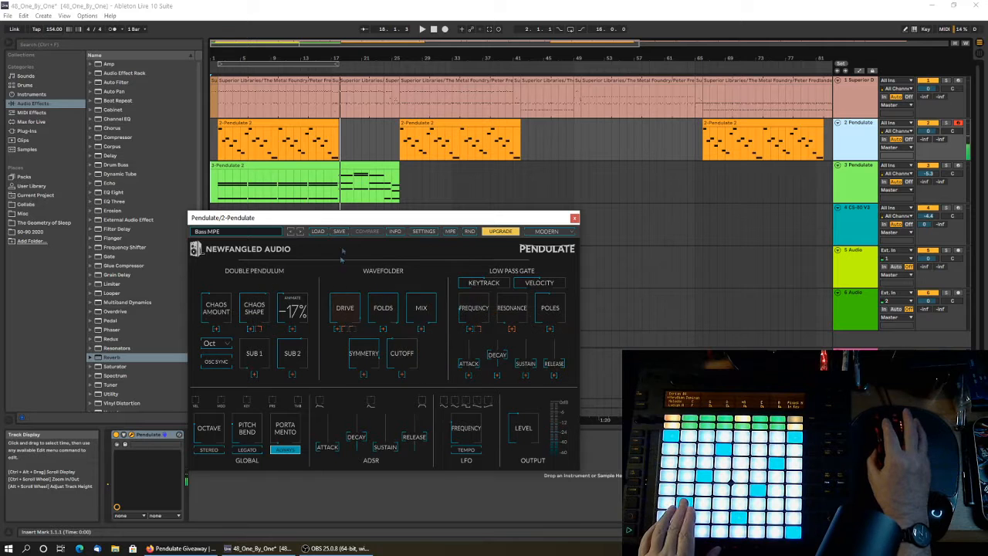
{"action": "left_click", "coordinate": [299, 232]}
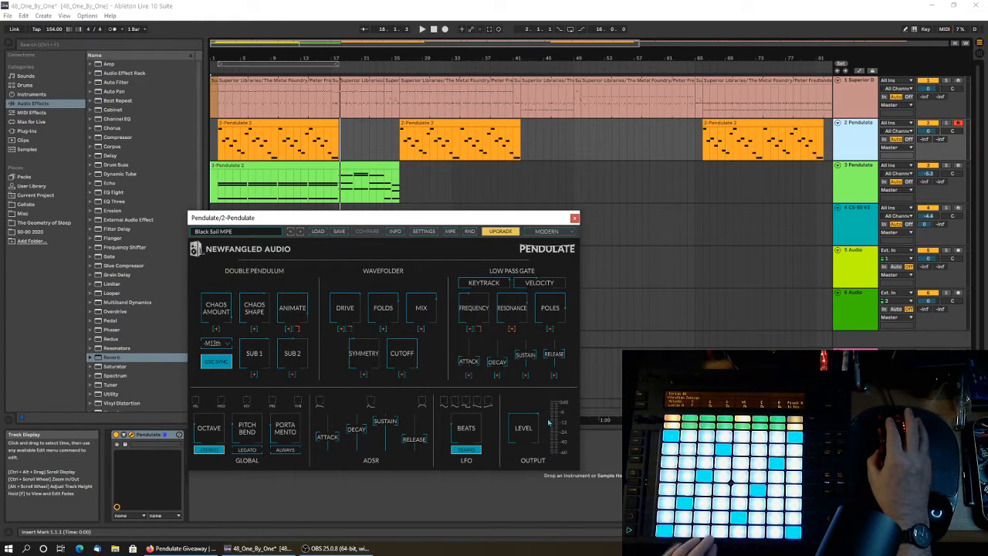
{"action": "left_click", "coordinate": [300, 232]}
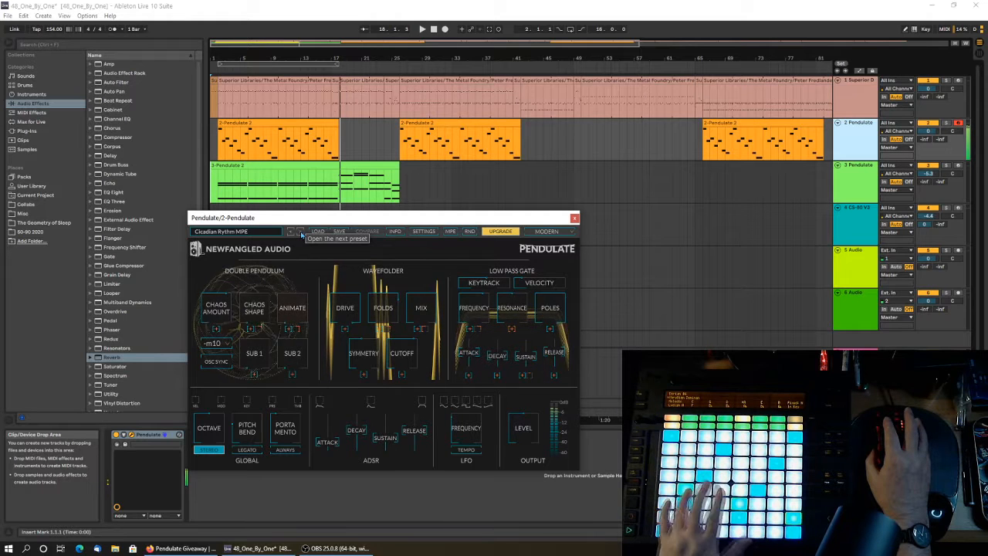
{"action": "left_click", "coordinate": [301, 233]}
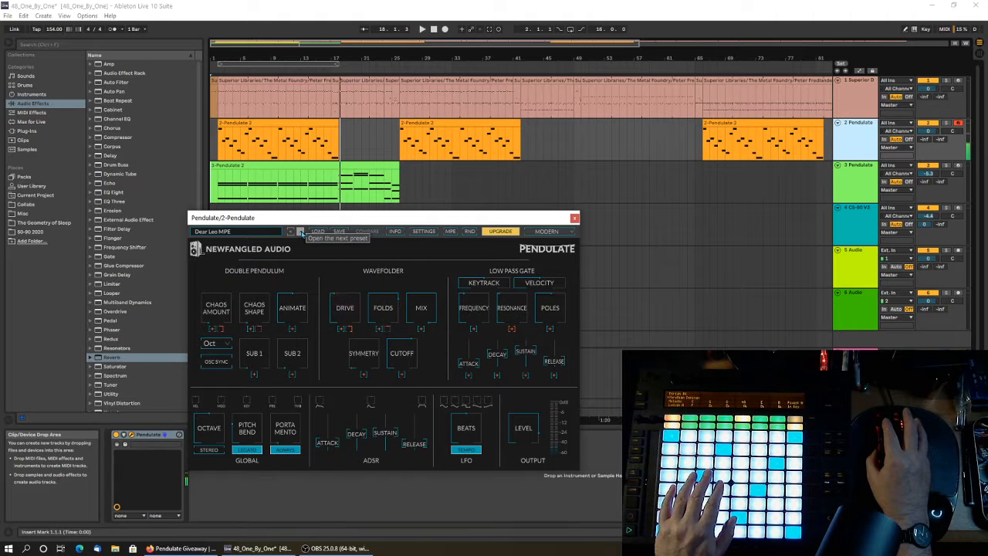
{"action": "left_click", "coordinate": [300, 232]}
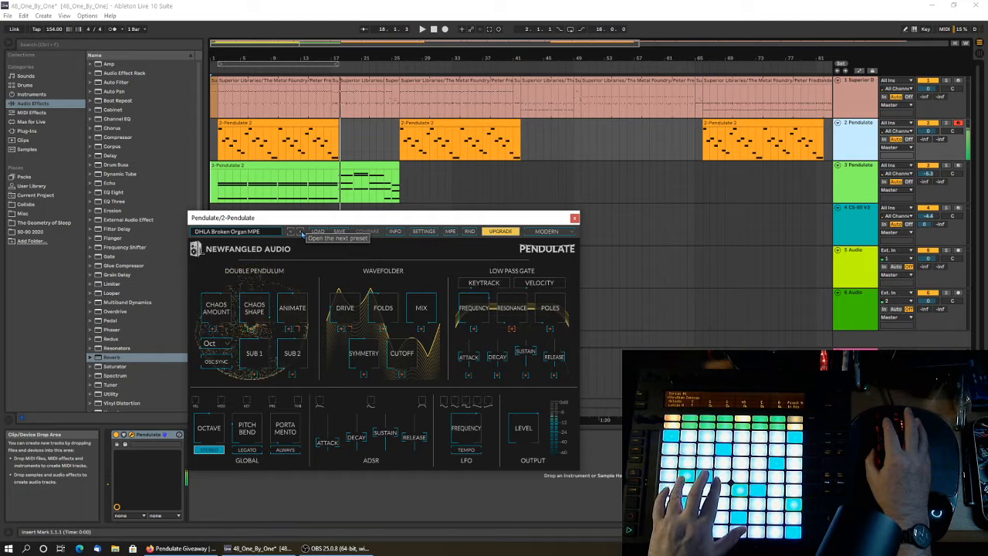
{"action": "left_click", "coordinate": [302, 234]}
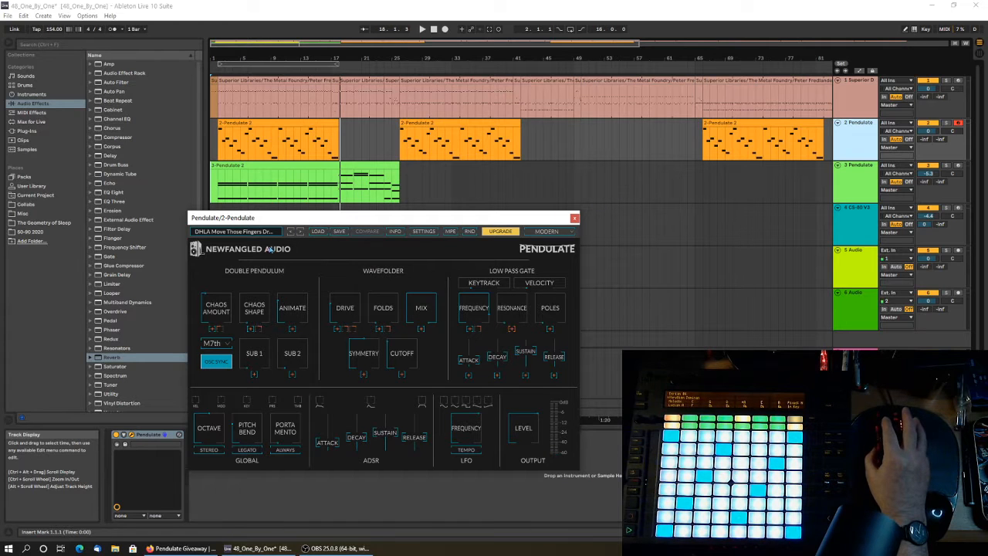
Load the 02 Bass Strike preset from the 01 BASS category in Pendulate.
{"action": "left_click", "coordinate": [240, 234]}
{"action": "mouse_move", "coordinate": [282, 245]}
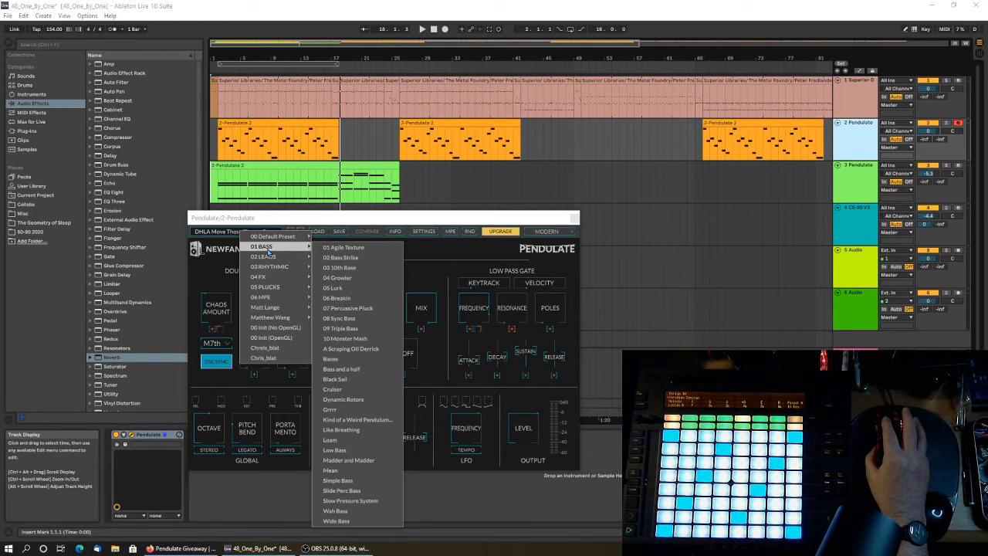
{"action": "left_click", "coordinate": [340, 257]}
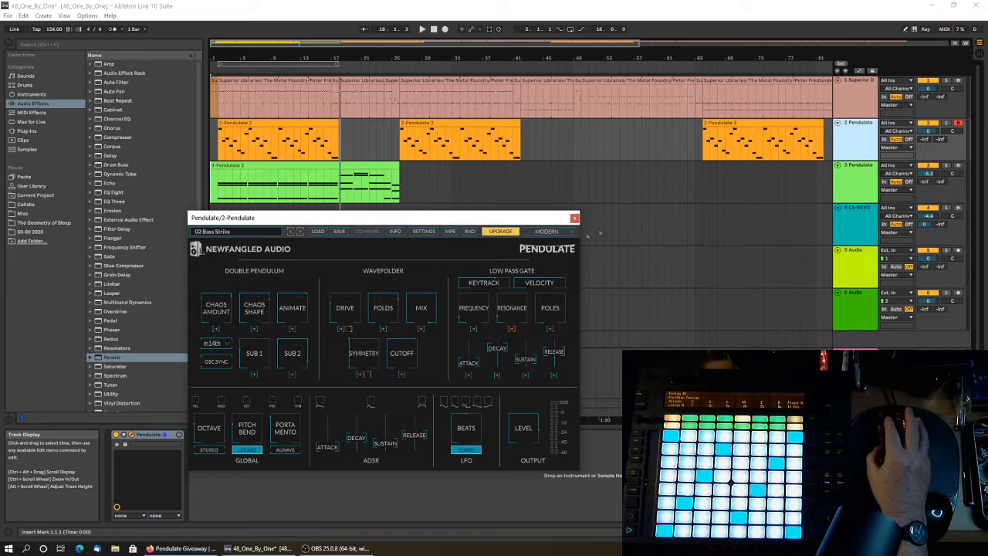
Close the Pendulate plug-in window and save the Live Set.
{"action": "left_click", "coordinate": [575, 219]}
{"action": "left_click", "coordinate": [7, 16]}
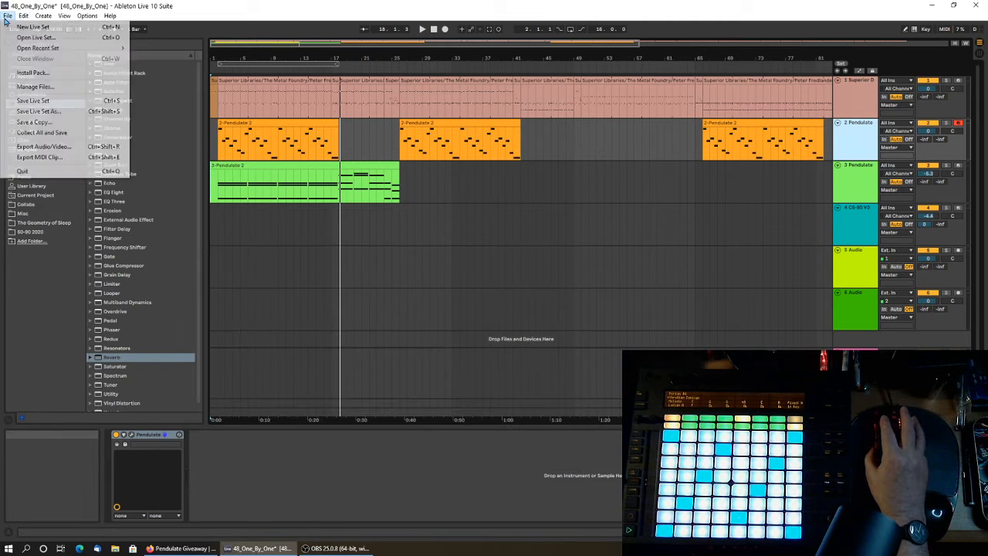
{"action": "left_click", "coordinate": [33, 100]}
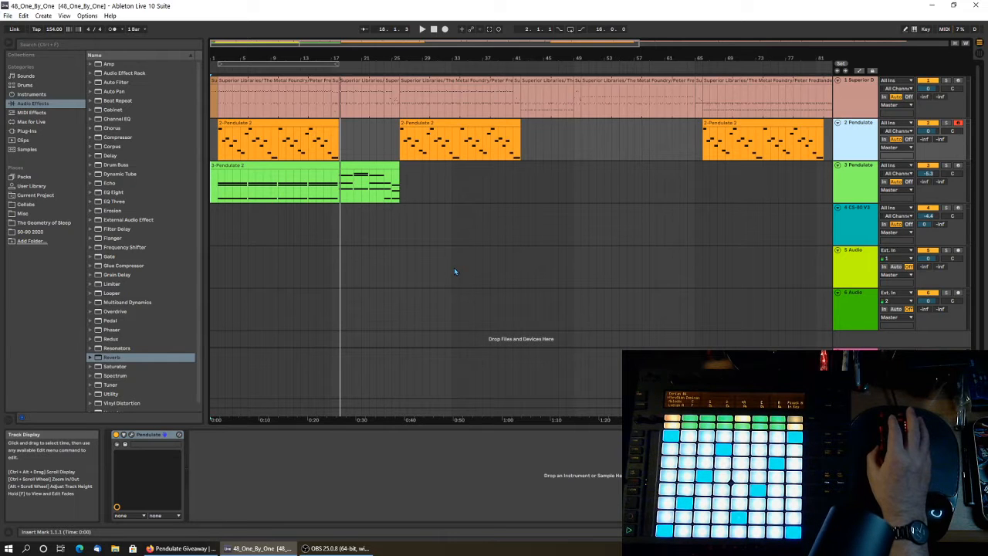
Open the recent Live Set 47_Satsumas_Sleeping and play it from the beginning.
{"action": "left_click", "coordinate": [7, 16]}
{"action": "mouse_move", "coordinate": [50, 50]}
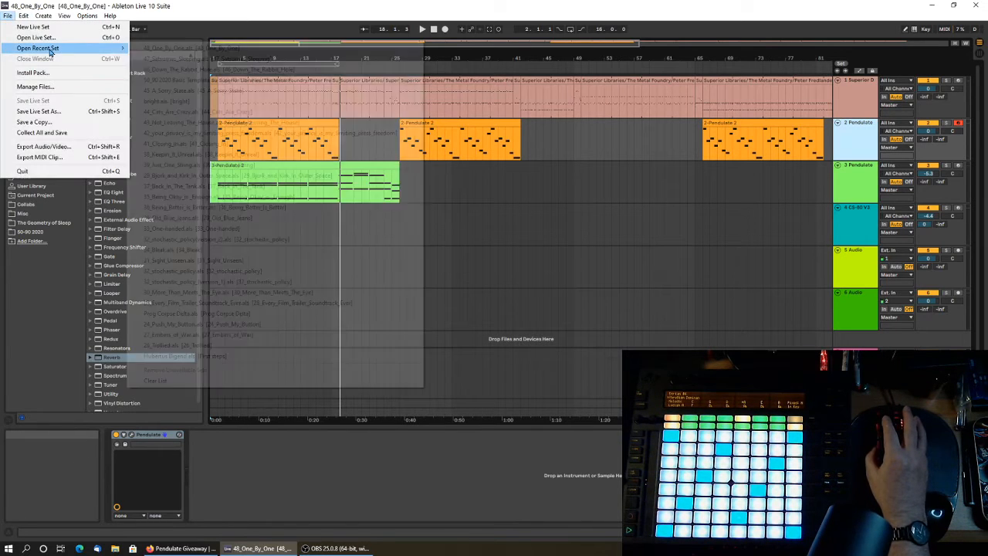
{"action": "left_click", "coordinate": [155, 59]}
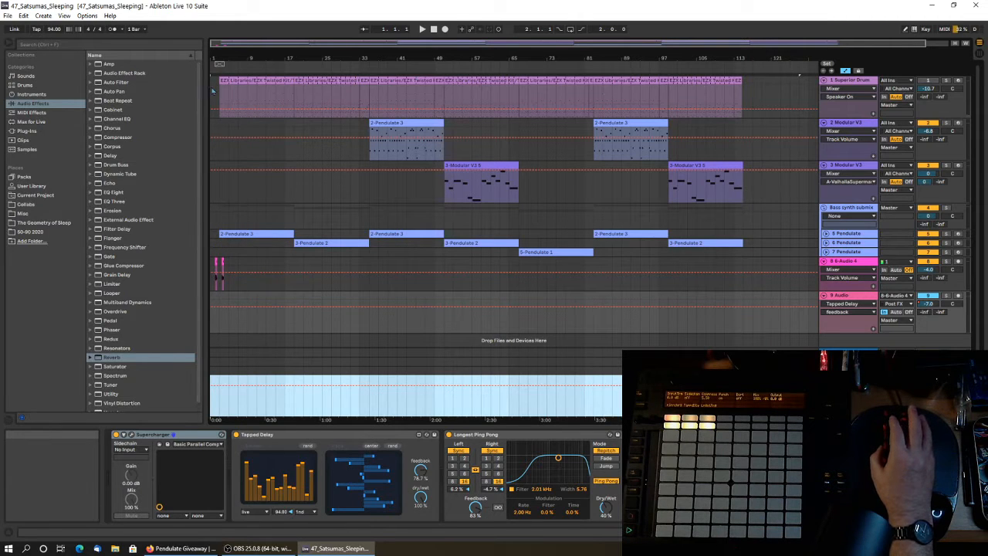
{"action": "left_click", "coordinate": [434, 31]}
{"action": "left_click", "coordinate": [424, 30]}
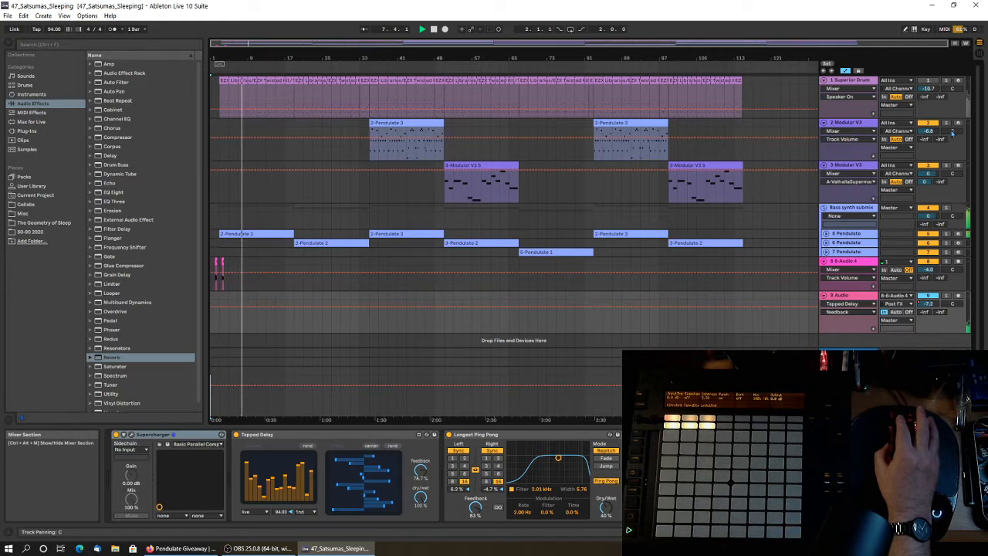
Arm the 5 Pendulate track, then unfold 6 Pendulate and bring up its synth clear of the later clips.
{"action": "left_click", "coordinate": [957, 234]}
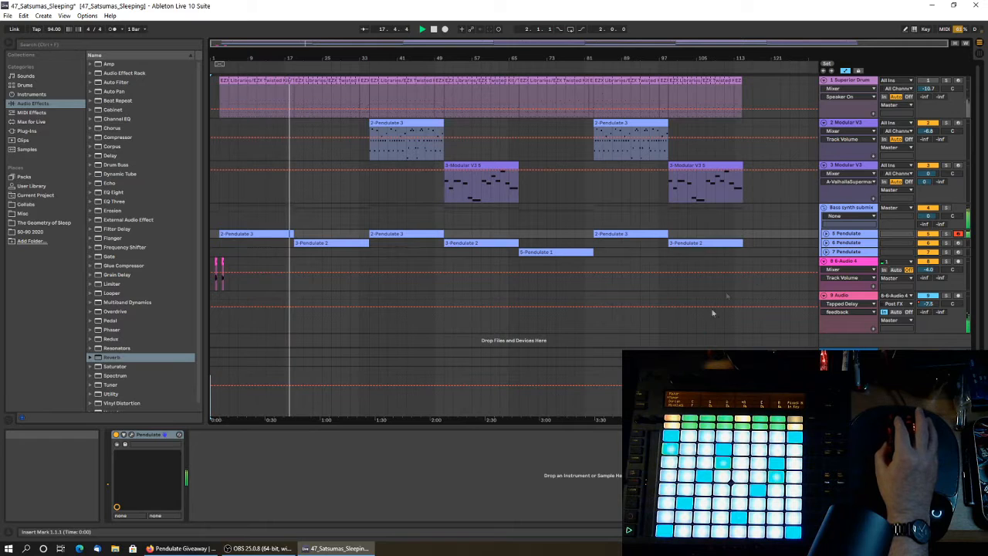
{"action": "left_click", "coordinate": [826, 243]}
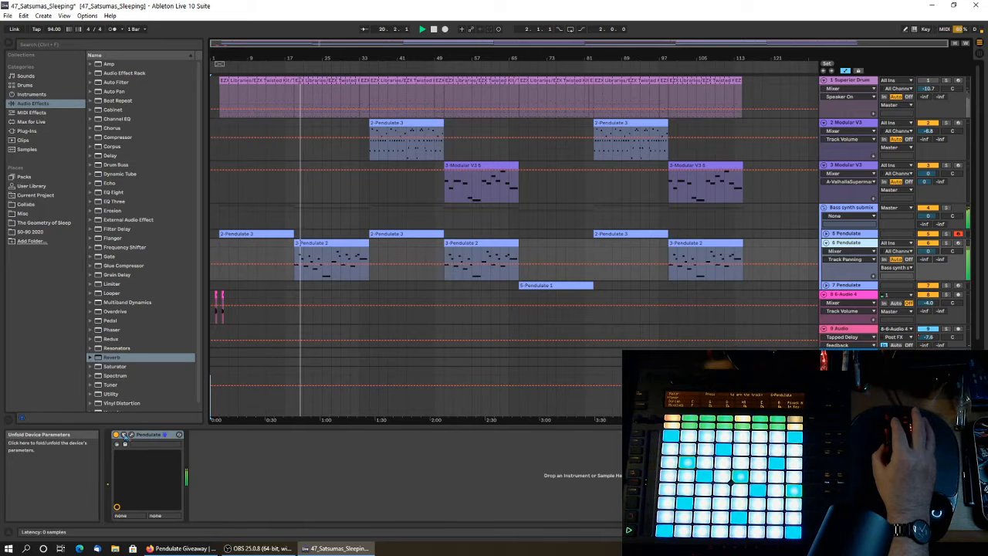
{"action": "left_click", "coordinate": [132, 436]}
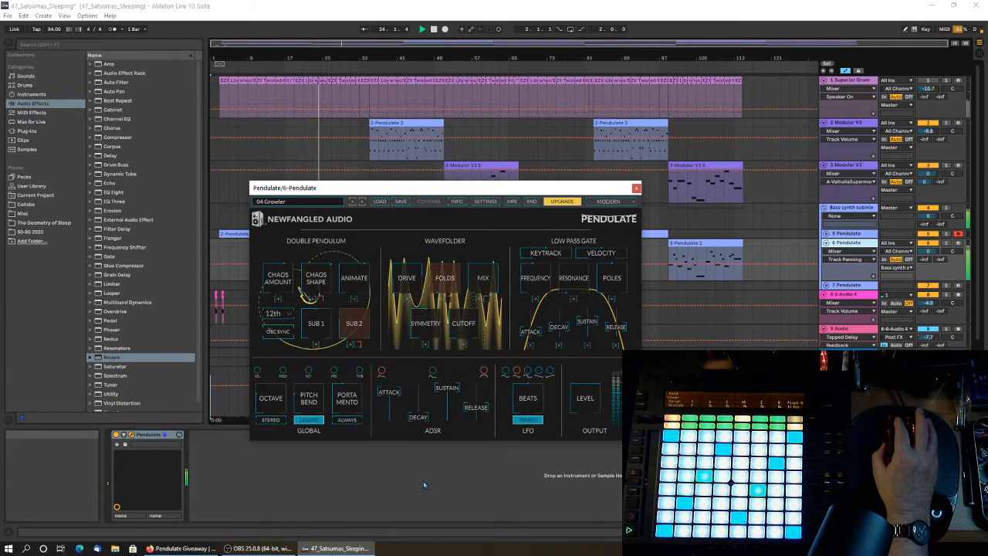
{"action": "left_click_drag", "start_coordinate": [270, 188], "coordinate": [129, 171]}
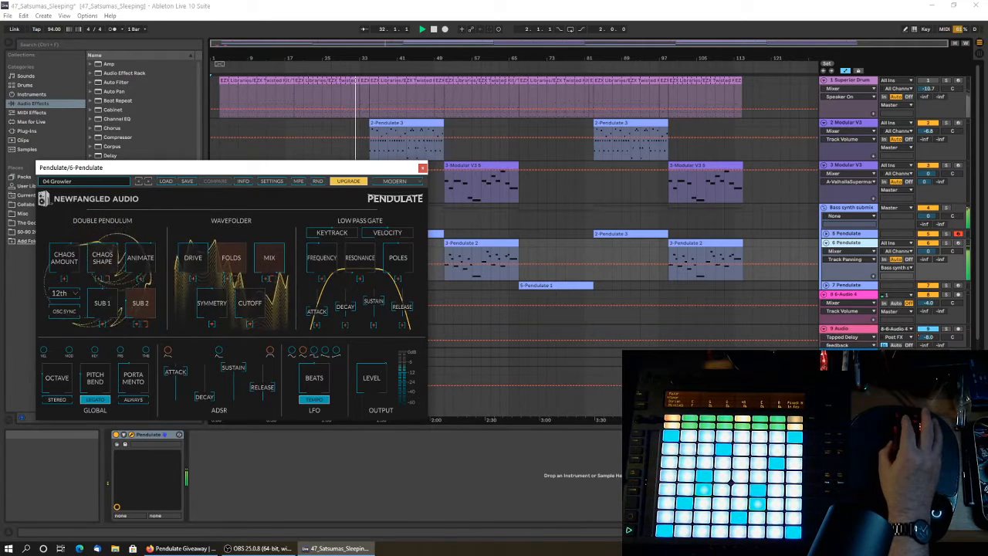
{"action": "key", "text": "alt+Tab"}
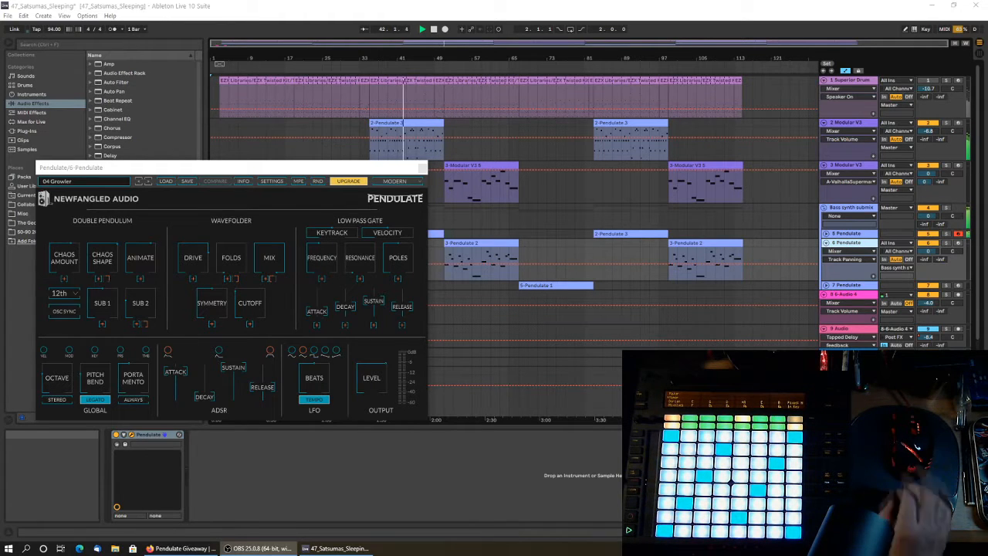
Bring up the Modular V3 synth on the 2 Modular V3 track, look over its patched modules and close it.
{"action": "left_click", "coordinate": [843, 125]}
{"action": "left_click", "coordinate": [844, 125]}
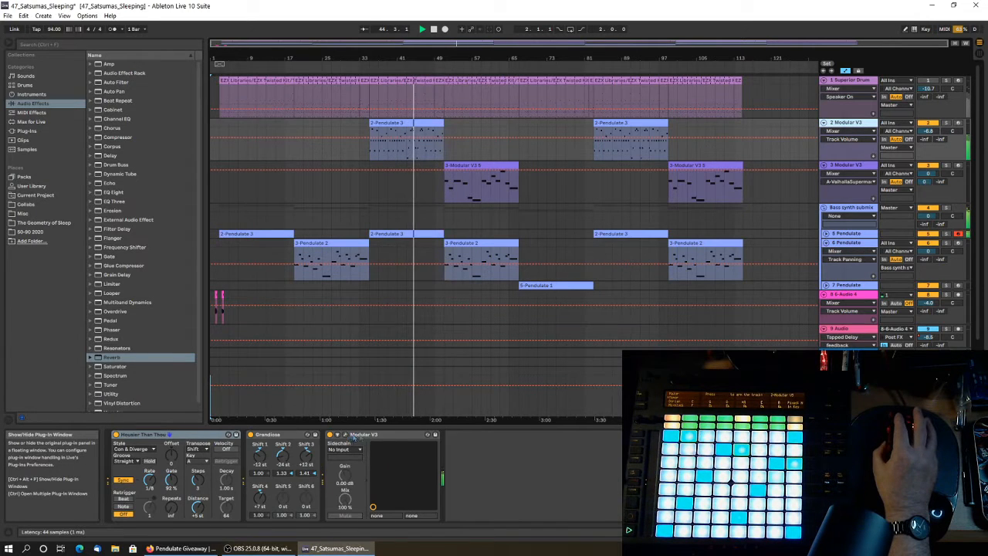
{"action": "left_click", "coordinate": [346, 436]}
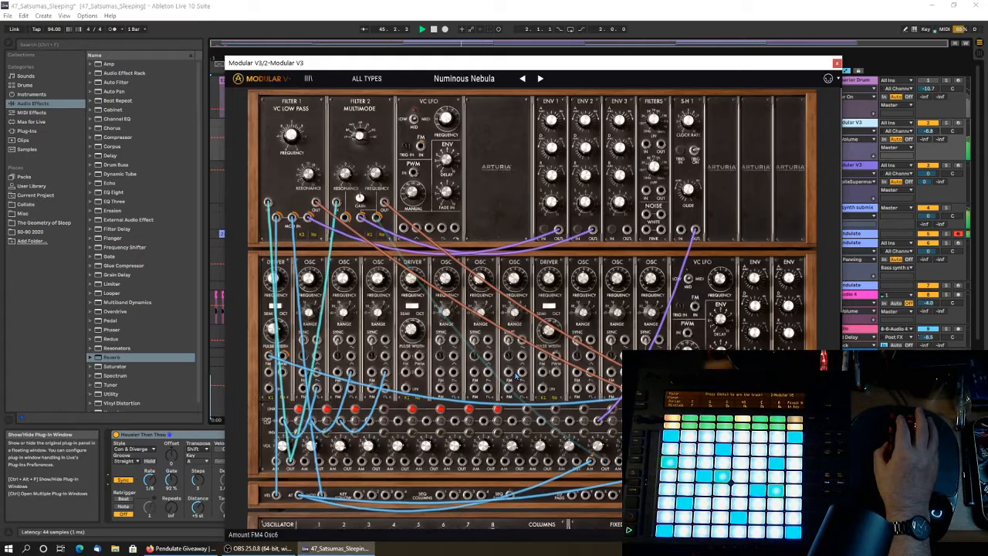
{"action": "scroll", "coordinate": [565, 347], "scroll_direction": "down", "scroll_amount": 3}
{"action": "scroll", "coordinate": [566, 347], "scroll_direction": "down", "scroll_amount": 10}
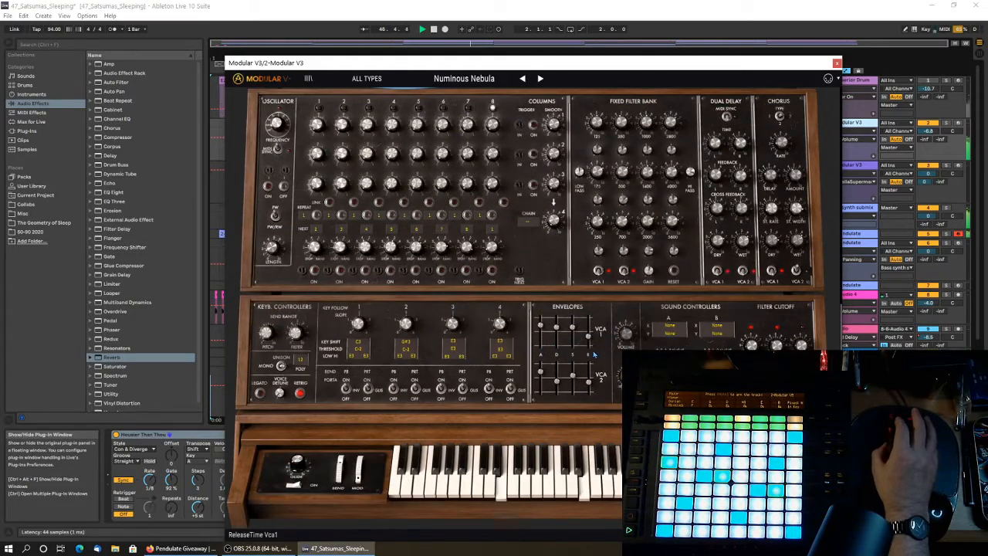
{"action": "scroll", "coordinate": [540, 353], "scroll_direction": "up", "scroll_amount": 7}
{"action": "scroll", "coordinate": [677, 281], "scroll_direction": "up", "scroll_amount": 6}
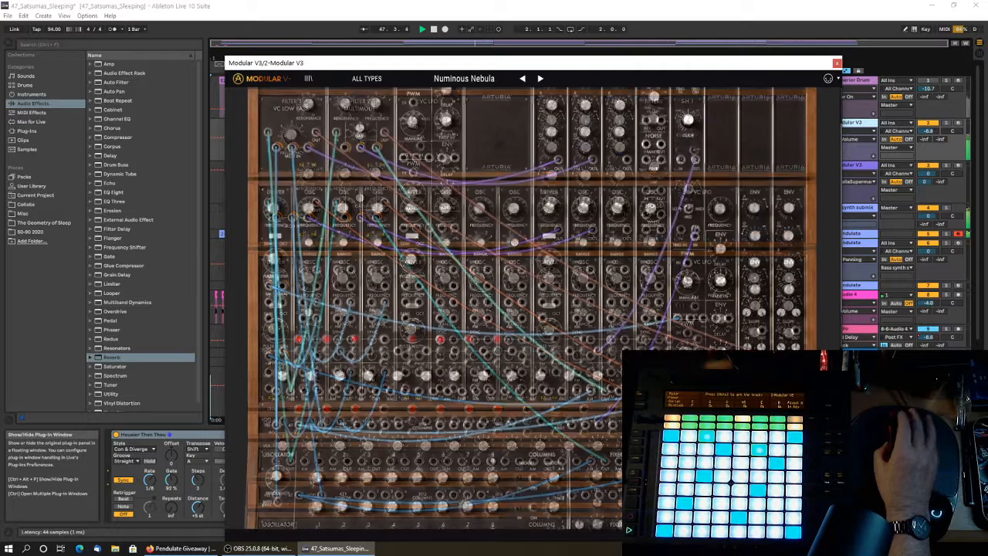
{"action": "left_click", "coordinate": [837, 64]}
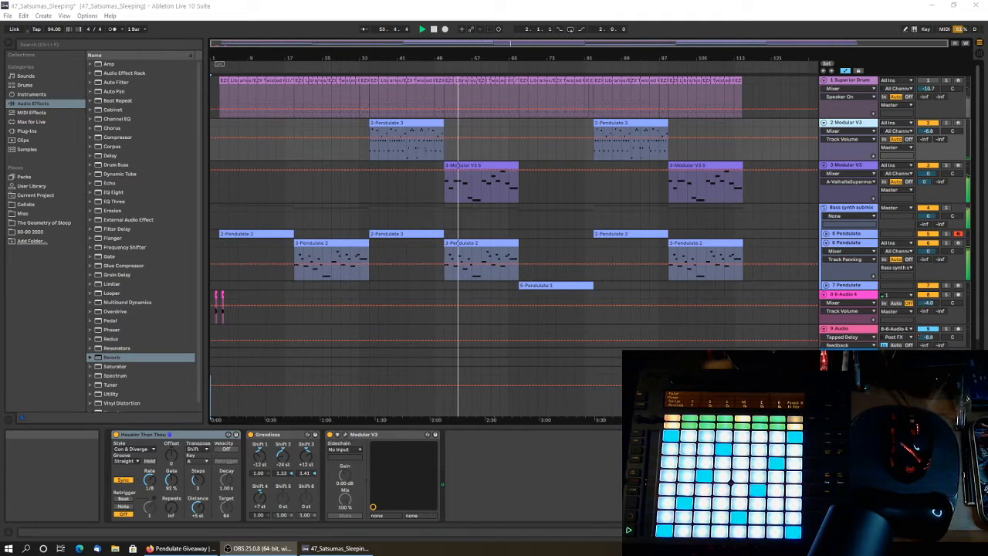
Show the Tube Saturator and the Modular V3 synth of the 3 Modular V3 track side by side.
{"action": "left_click", "coordinate": [860, 173]}
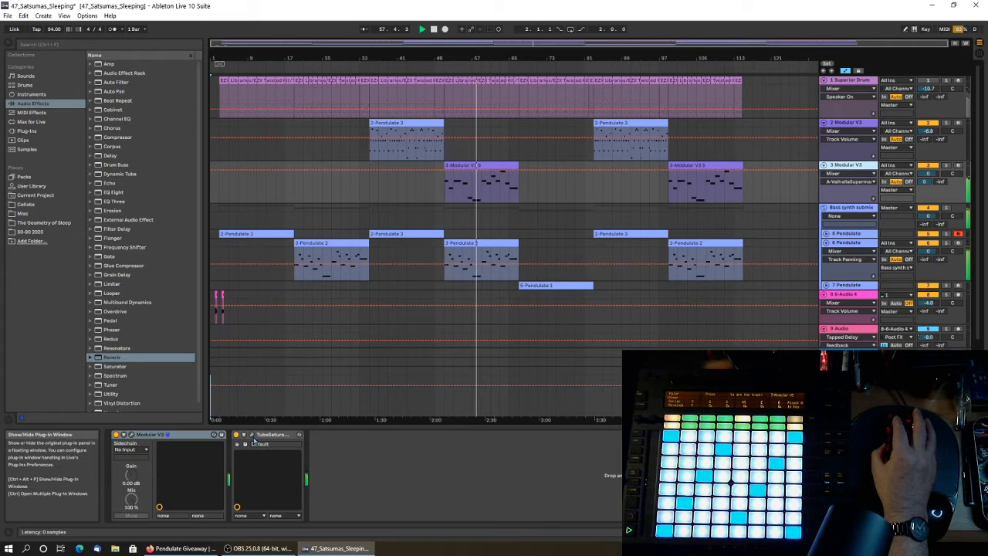
{"action": "left_click", "coordinate": [255, 436]}
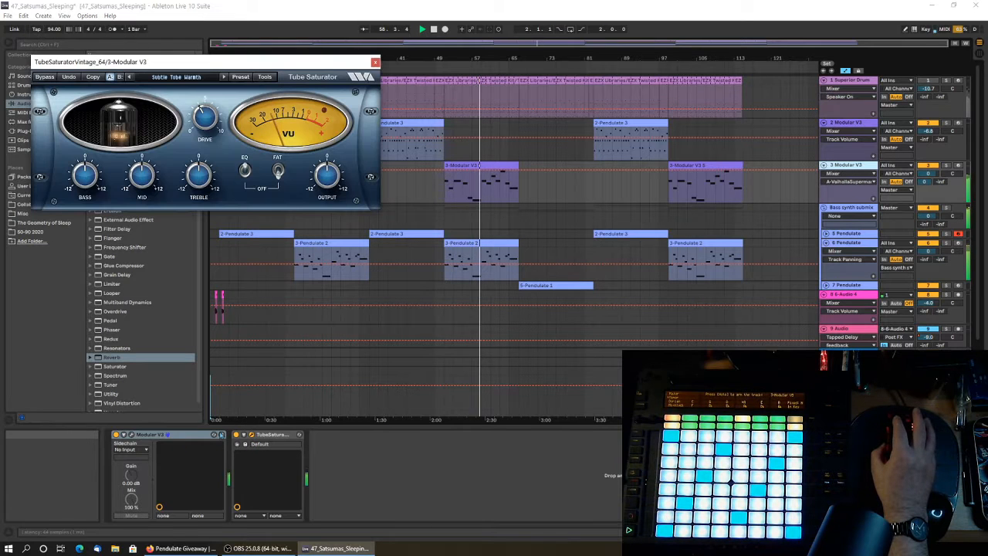
{"action": "left_click", "coordinate": [215, 435]}
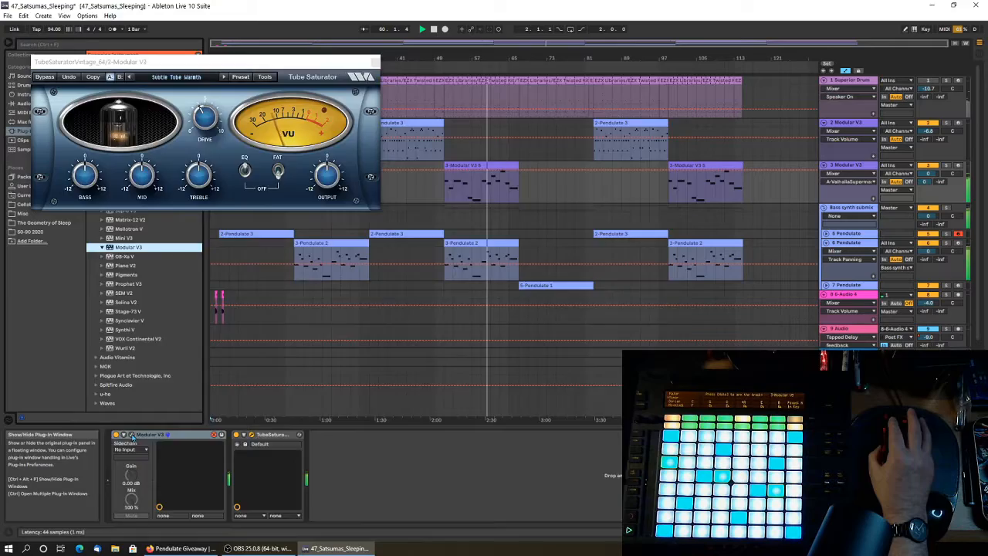
{"action": "left_click", "coordinate": [131, 435]}
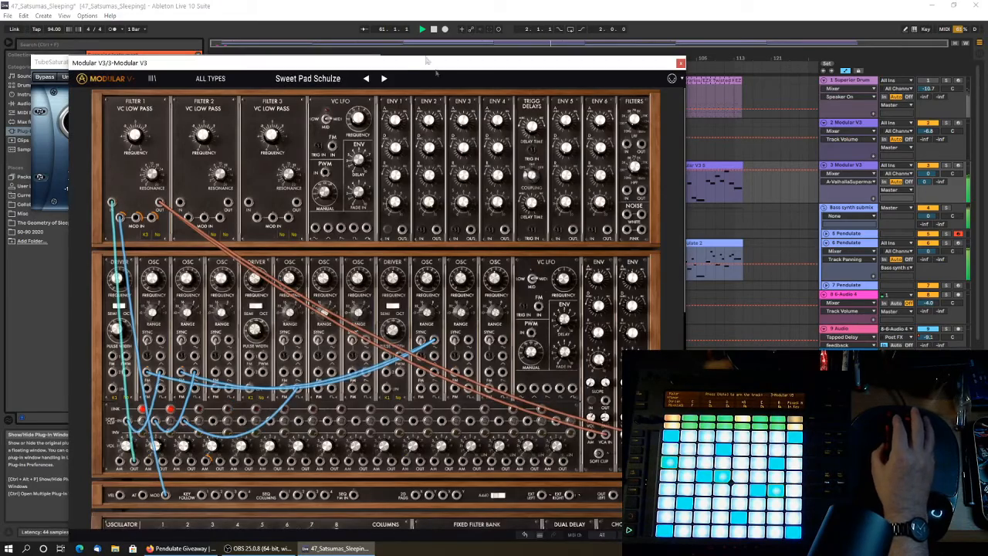
{"action": "left_click_drag", "start_coordinate": [403, 66], "coordinate": [636, 44]}
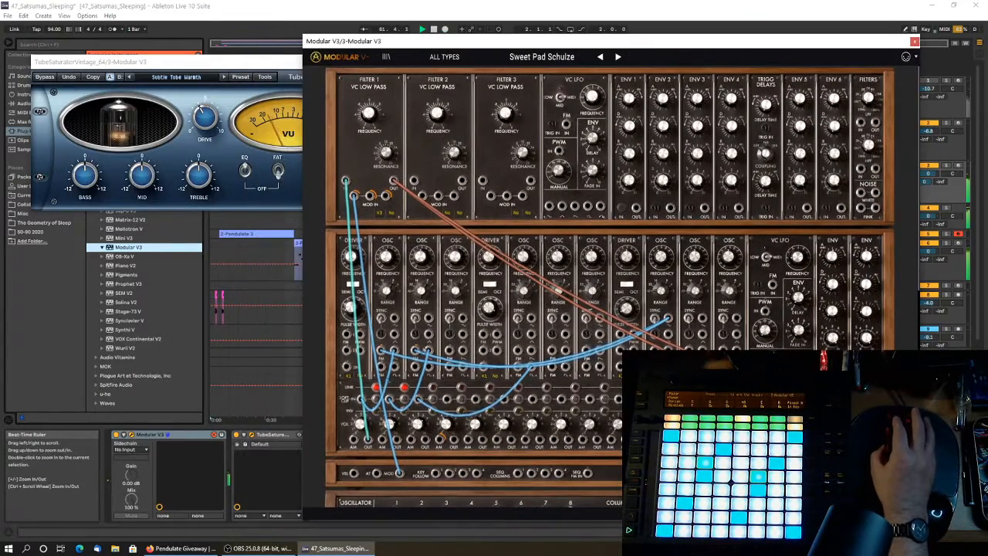
Leave preset hot-swapping for Modular V3 and close both the synth and Tube Saturator windows.
{"action": "left_click", "coordinate": [216, 436]}
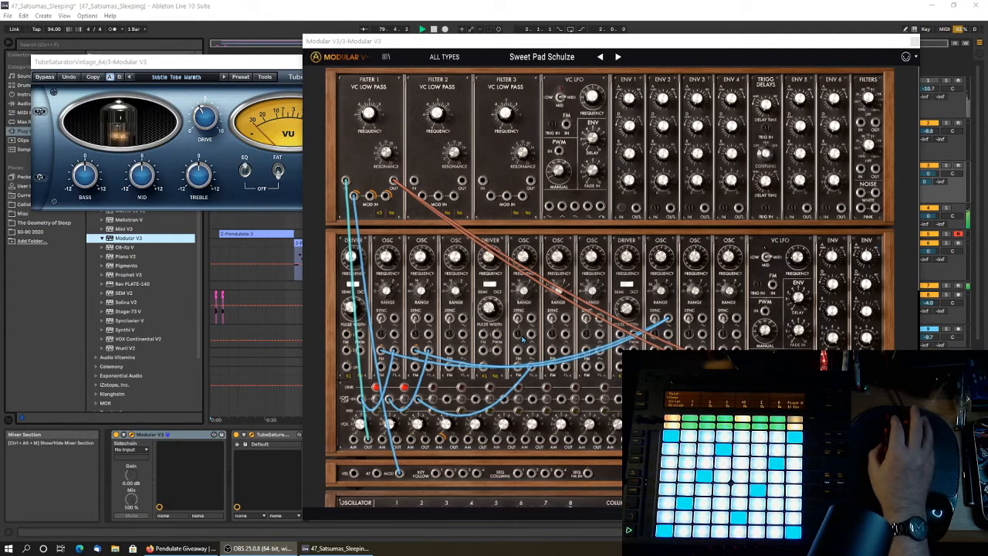
{"action": "left_click_drag", "start_coordinate": [566, 306], "coordinate": [655, 340]}
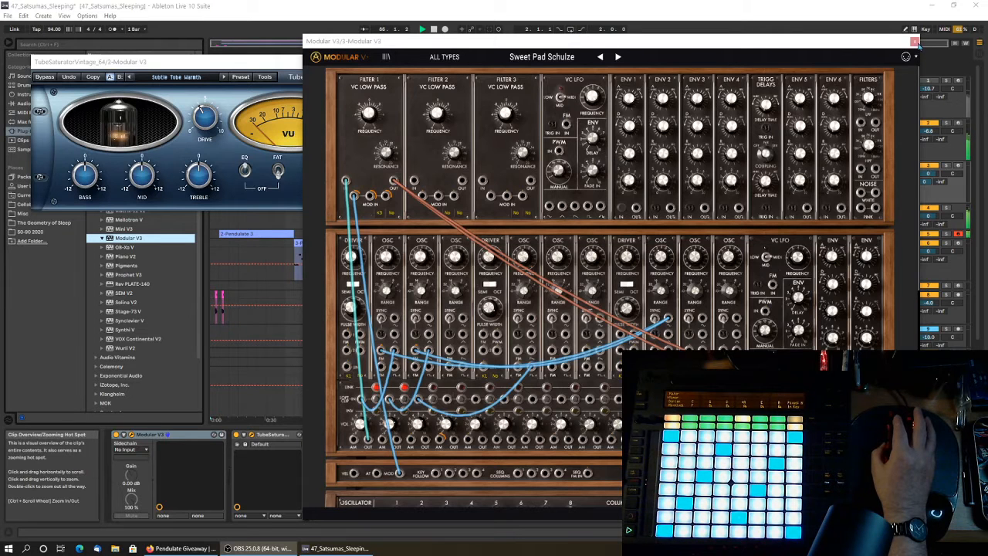
{"action": "left_click", "coordinate": [915, 43]}
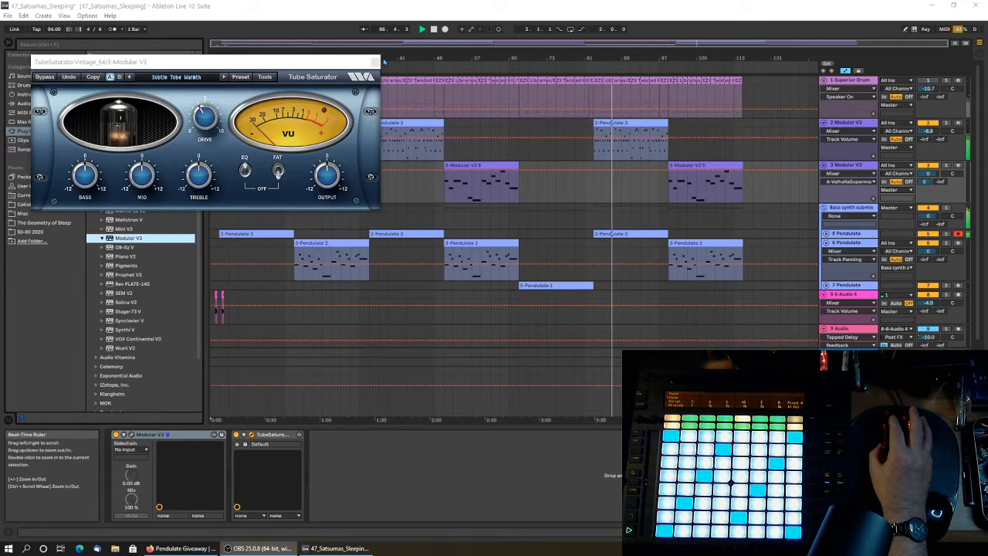
{"action": "left_click", "coordinate": [374, 62]}
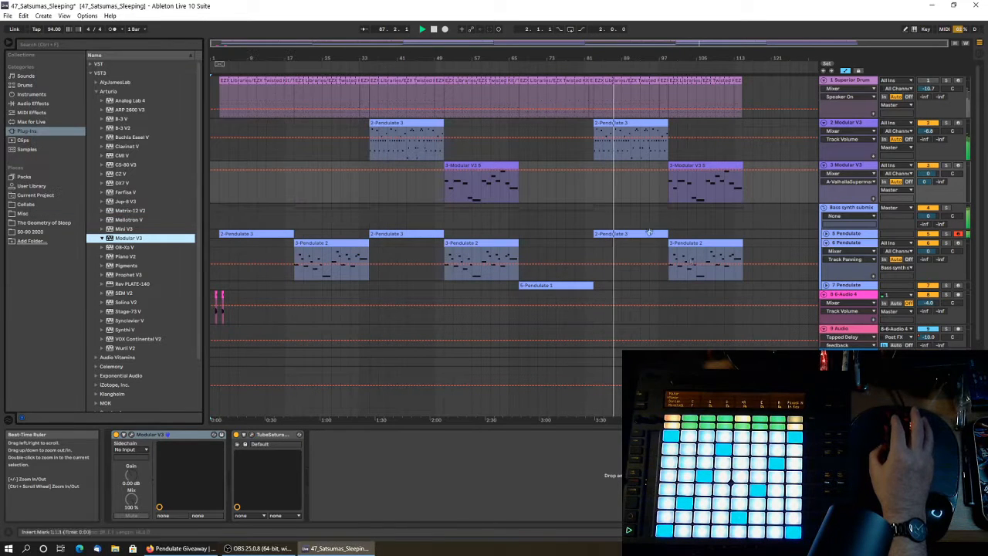
Unfold the 5 Pendulate track and bring up its Pendulate synth.
{"action": "left_click", "coordinate": [826, 237]}
{"action": "left_click", "coordinate": [847, 233]}
{"action": "left_click", "coordinate": [124, 444]}
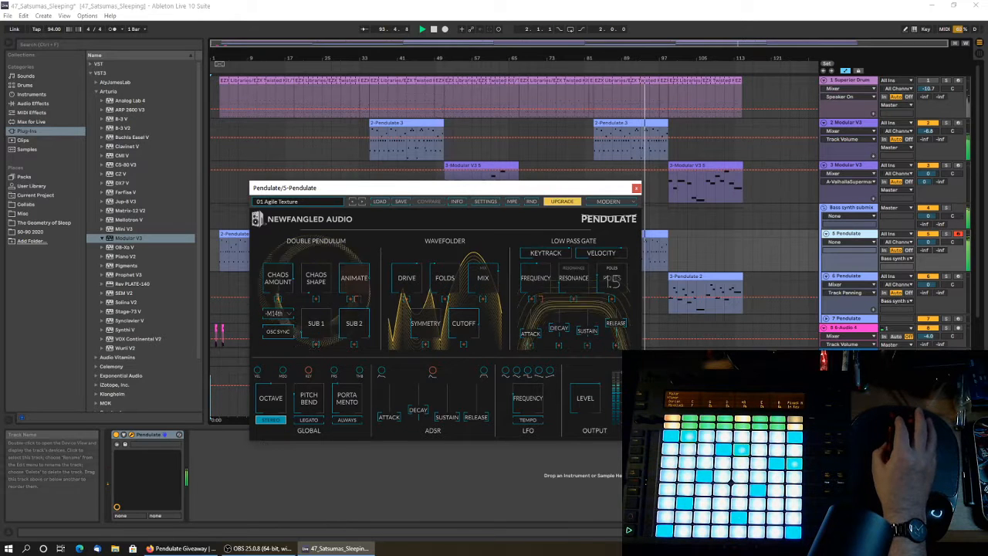
Unfold the A ValhallaSupermassive return track and bring up its reverb plug-in.
{"action": "left_click", "coordinate": [824, 352]}
{"action": "left_click", "coordinate": [851, 312]}
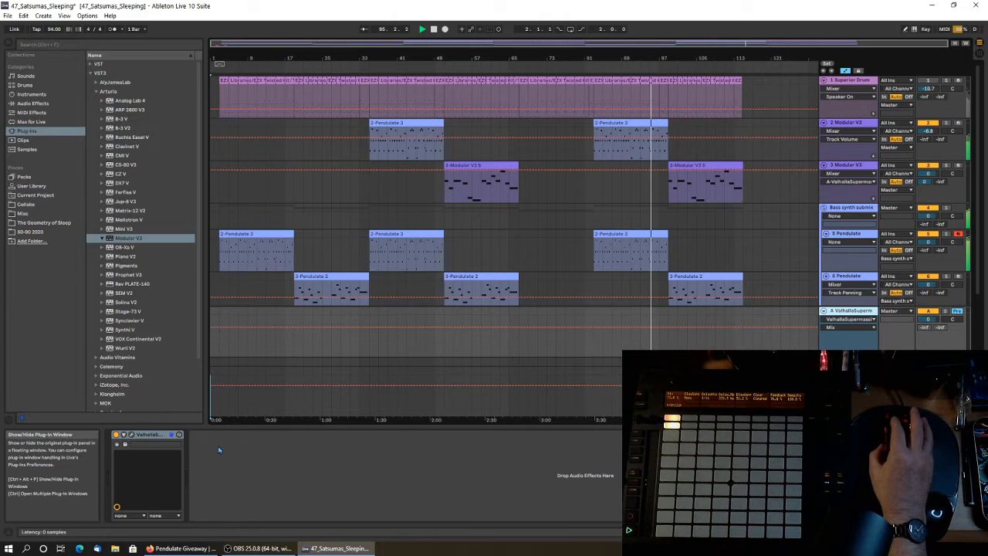
{"action": "key", "text": "ctrl+alt+p"}
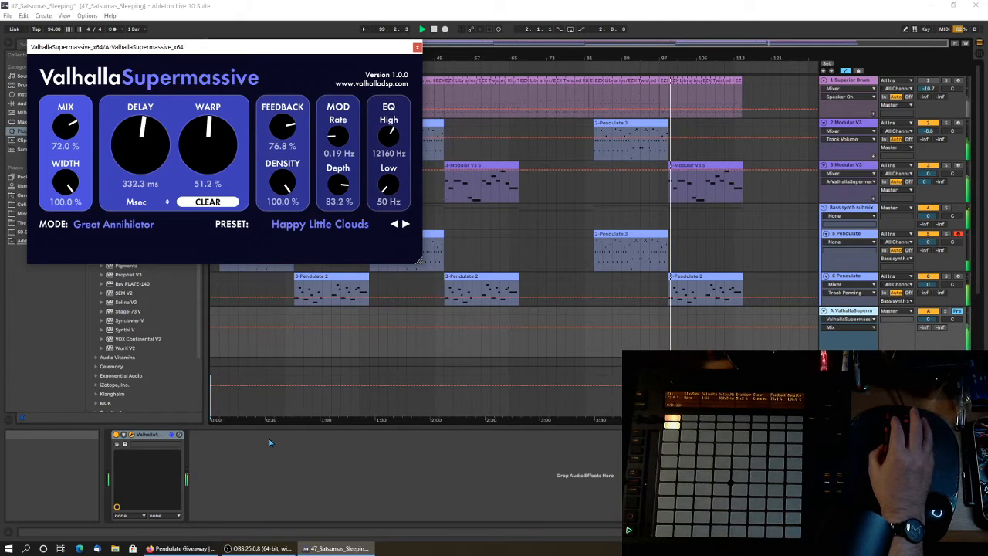
Arm the 3 Modular V3 track, then arm the 6 Pendulate track in its place.
{"action": "left_click", "coordinate": [855, 170]}
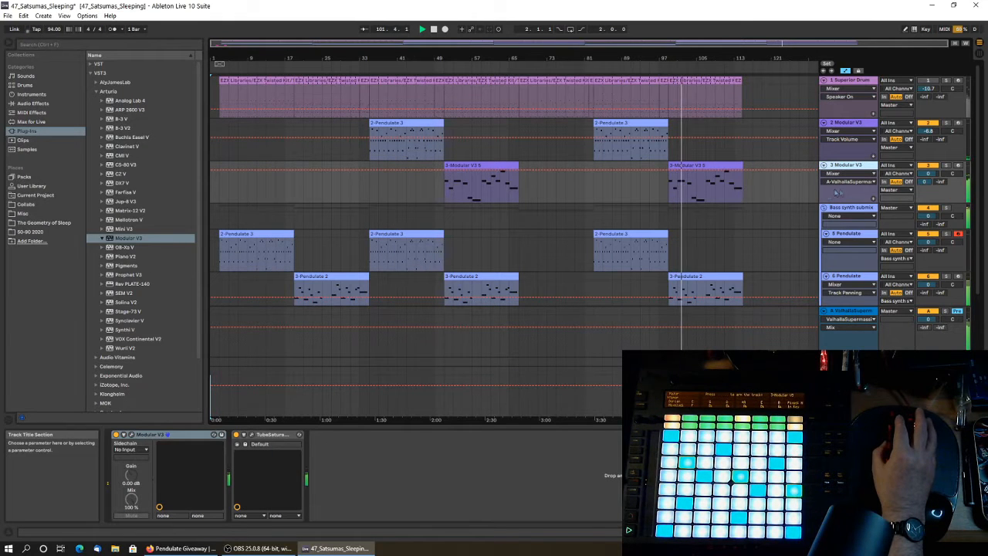
{"action": "left_click", "coordinate": [958, 165]}
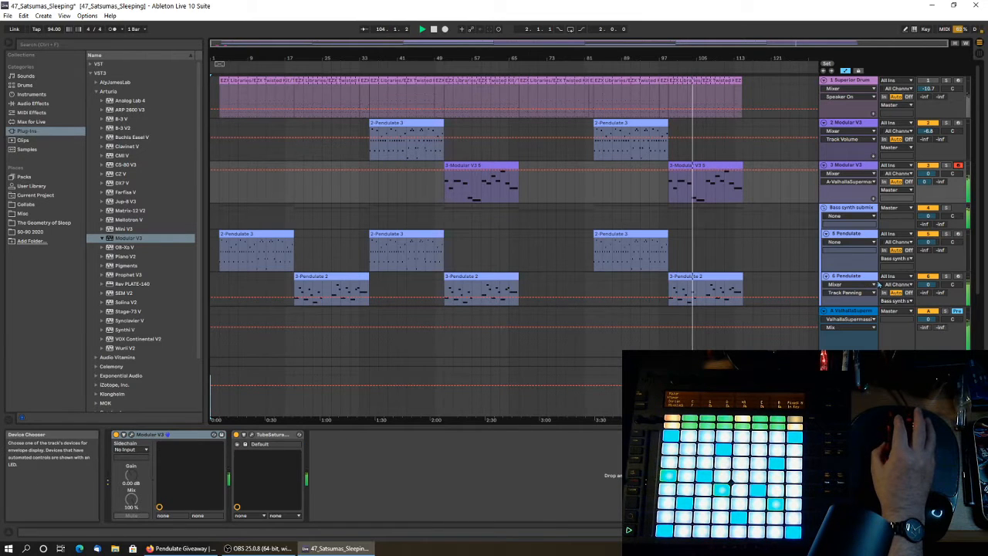
{"action": "left_click", "coordinate": [861, 277]}
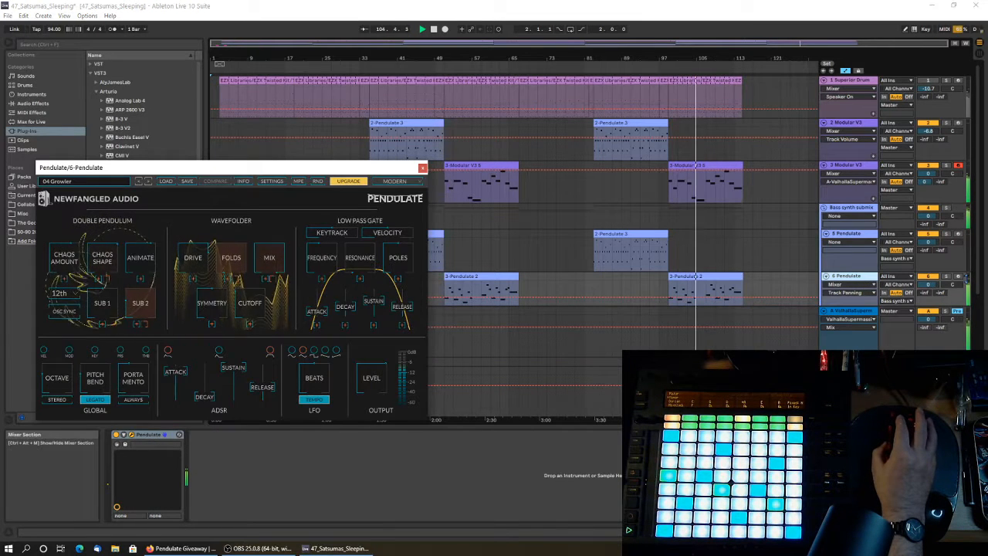
{"action": "left_click", "coordinate": [958, 277]}
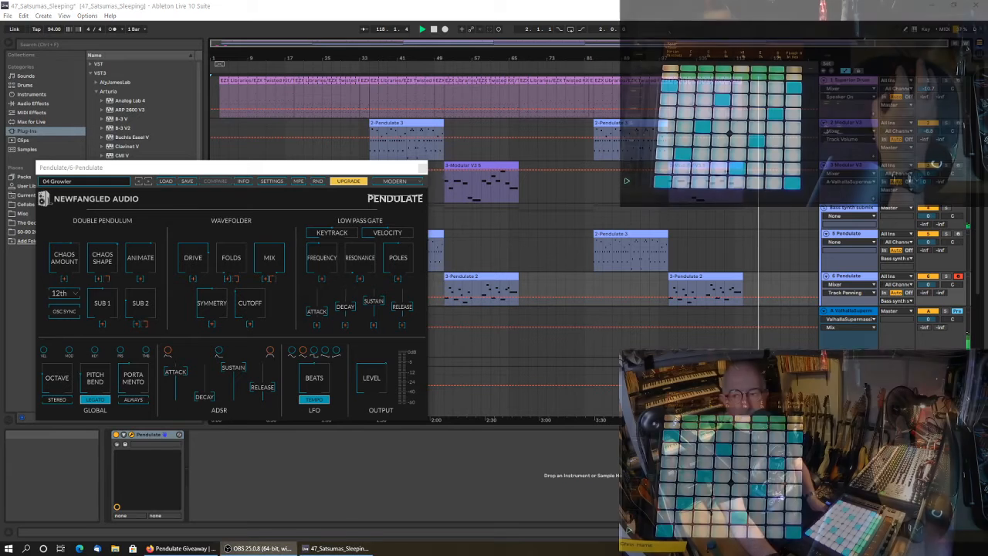
Close the Pendulate window and bring up the Modular V3 synth on the 3 Modular V3 track.
{"action": "left_click", "coordinate": [423, 169]}
{"action": "left_click", "coordinate": [848, 165]}
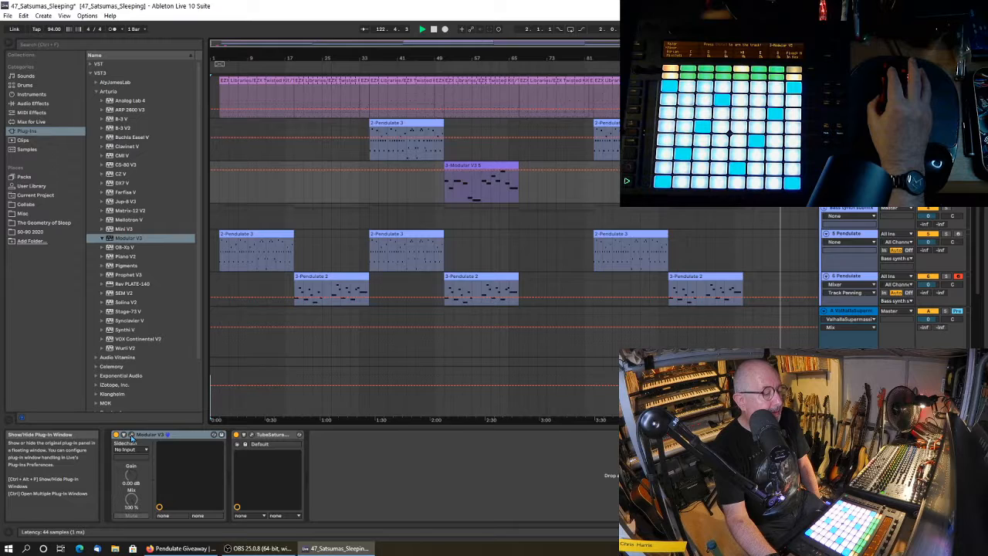
{"action": "left_click", "coordinate": [138, 435]}
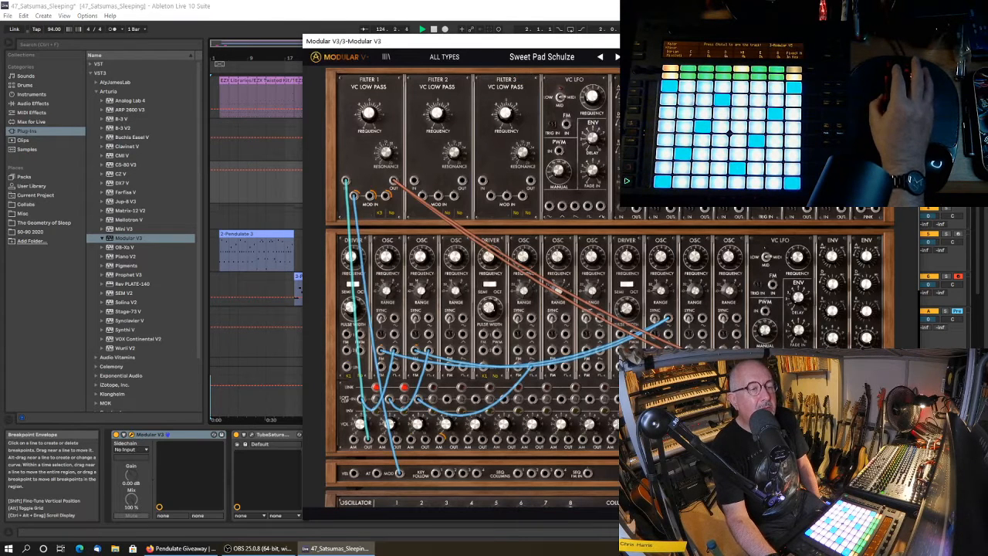
Close the Modular V3 window and stop playback.
{"action": "left_click", "coordinate": [907, 41]}
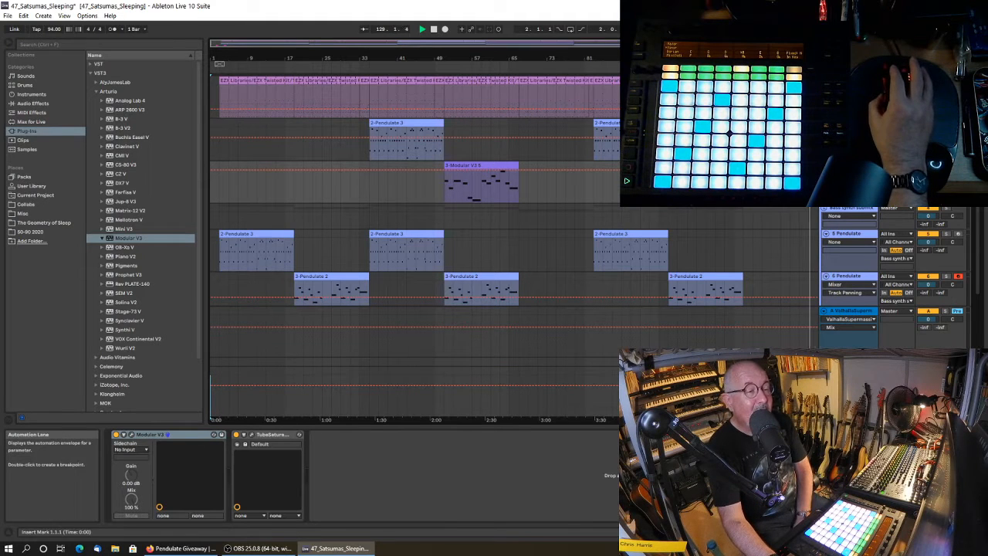
{"action": "left_click", "coordinate": [434, 29]}
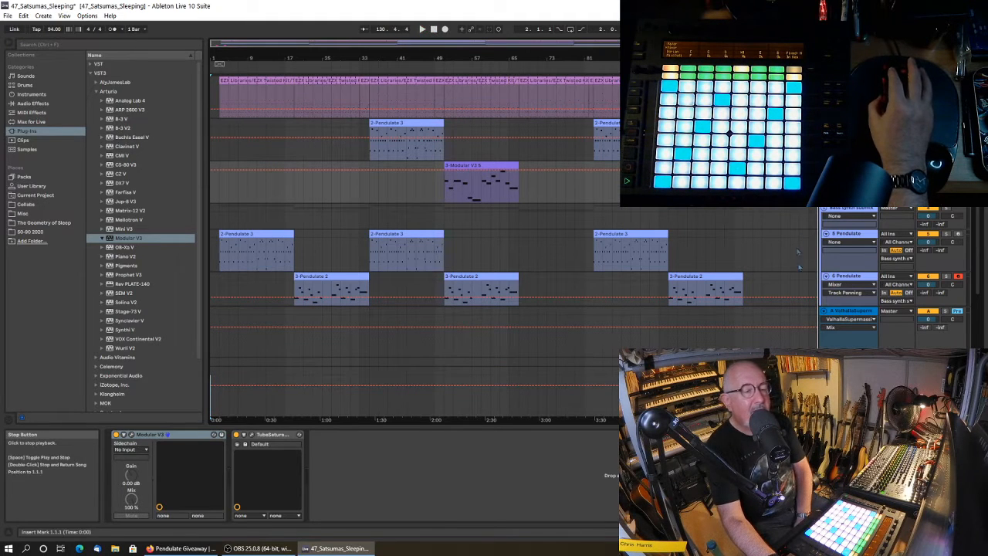
Bring up the OrilRiver reverb on the Bass synth submix track and place its window where all controls are readable.
{"action": "left_click", "coordinate": [844, 208]}
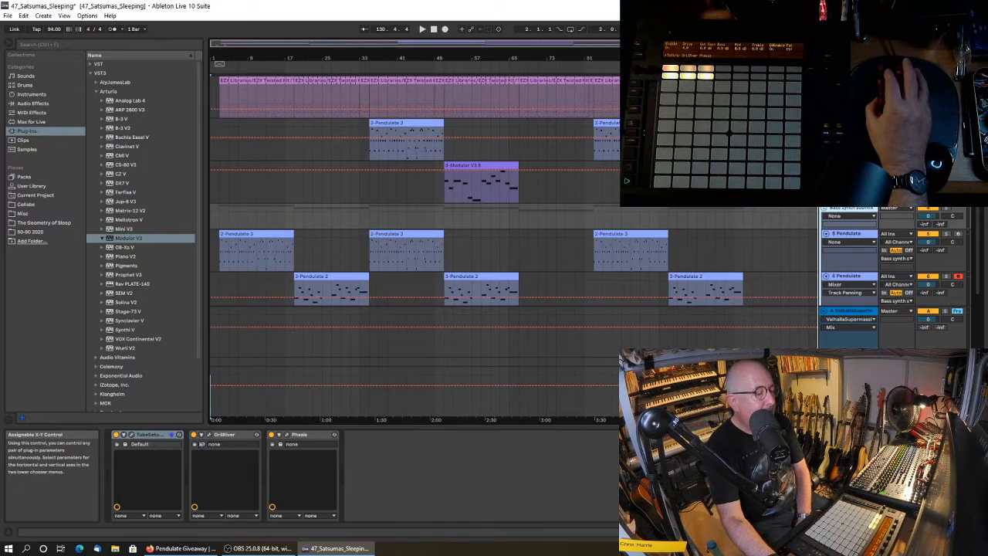
{"action": "left_click", "coordinate": [209, 434]}
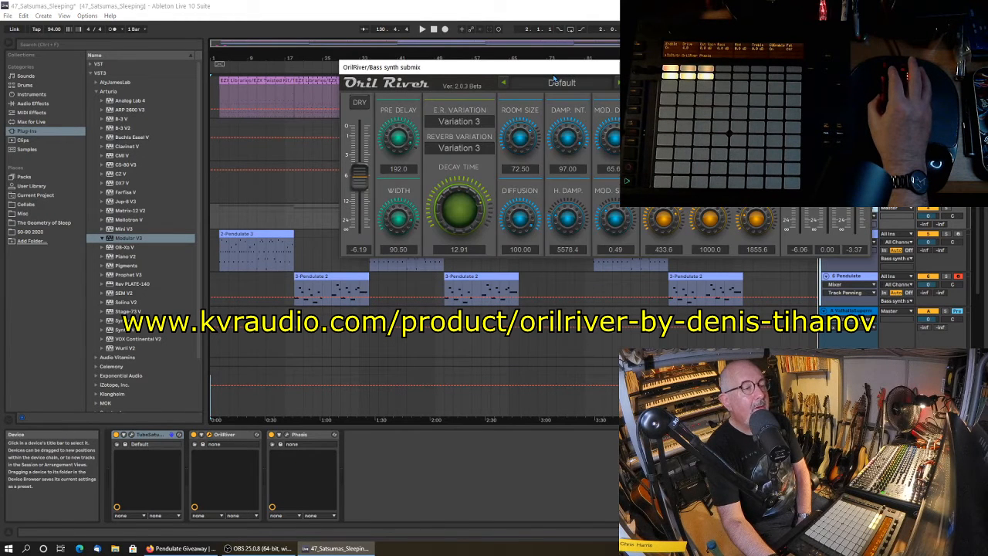
{"action": "left_click_drag", "start_coordinate": [553, 78], "coordinate": [413, 99]}
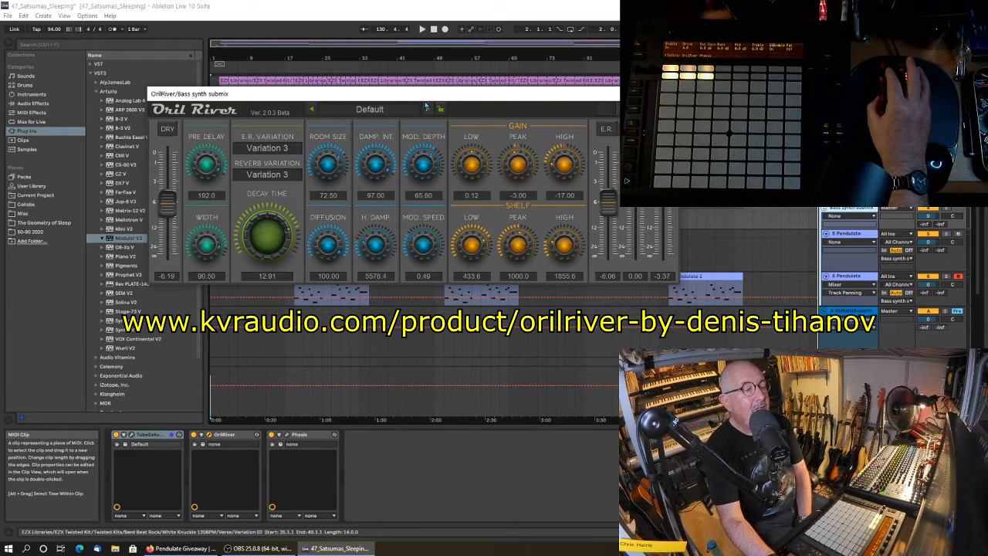
{"action": "left_click_drag", "start_coordinate": [423, 99], "coordinate": [391, 167]}
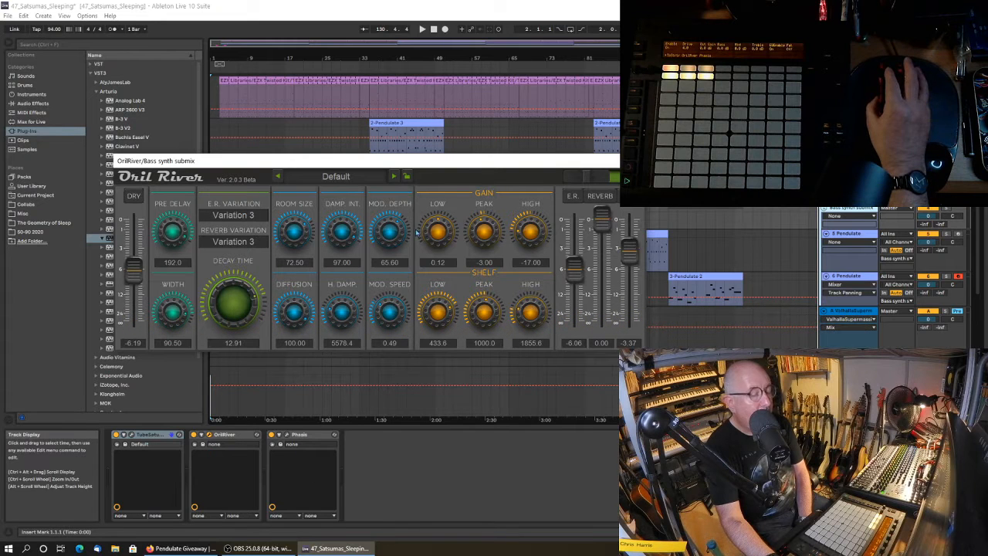
Bring up the Phasis effect on the Bass synth submix track and arrange its window beside OrilRiver.
{"action": "left_click", "coordinate": [287, 435]}
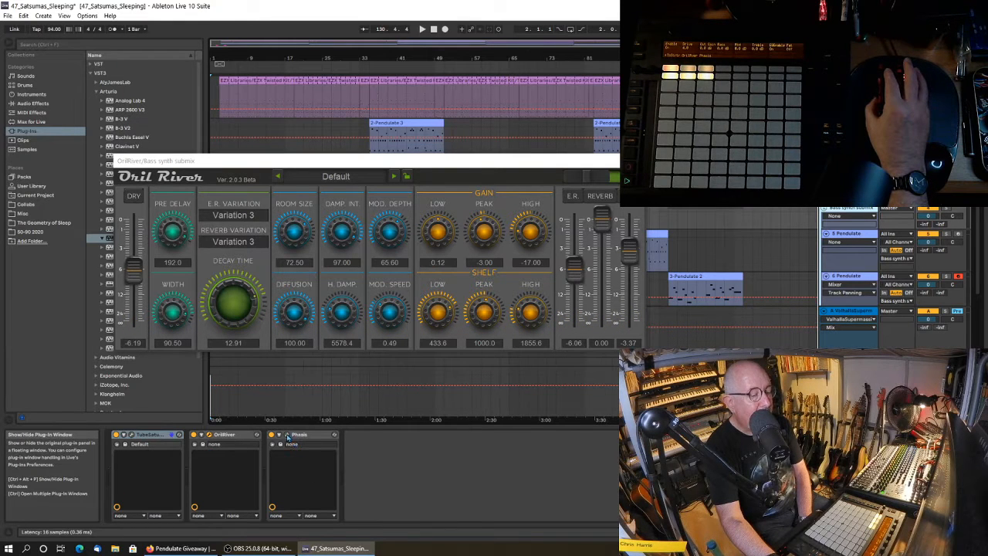
{"action": "left_click", "coordinate": [287, 437]}
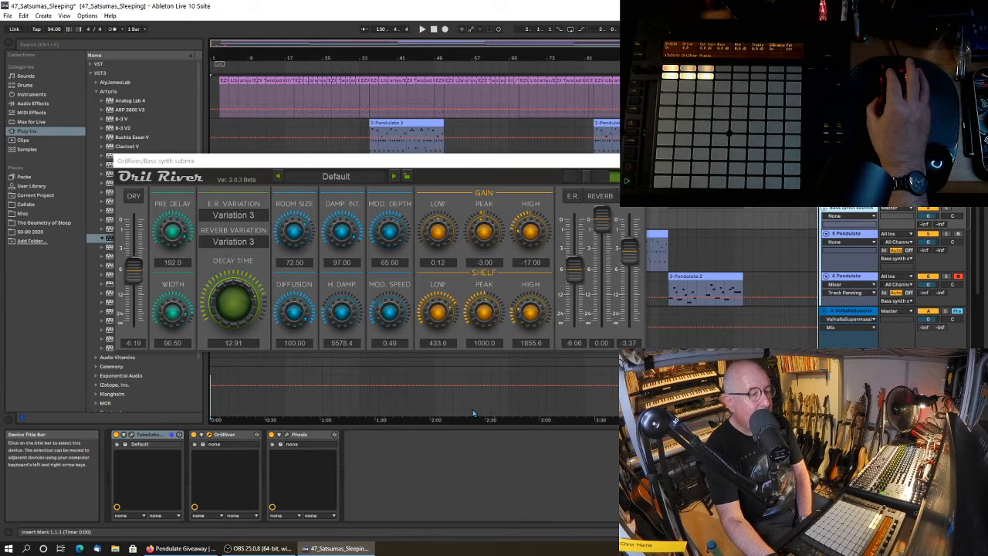
{"action": "left_click", "coordinate": [287, 437]}
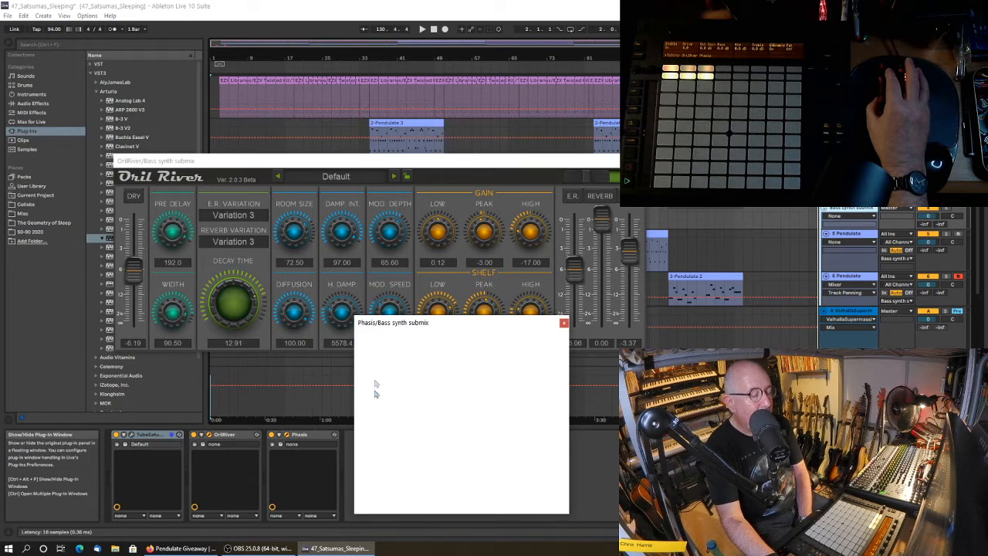
{"action": "left_click_drag", "start_coordinate": [452, 330], "coordinate": [763, 169]}
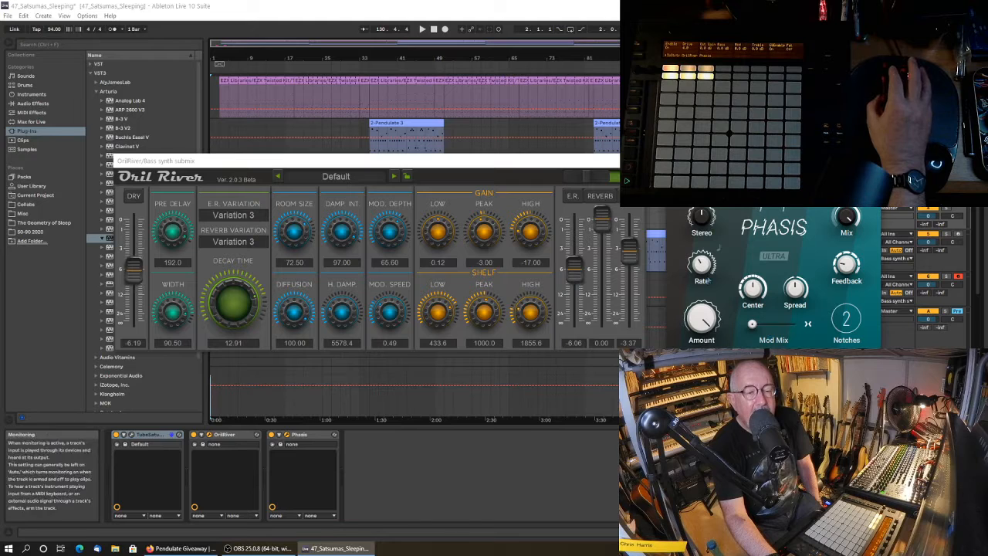
{"action": "left_click_drag", "start_coordinate": [553, 168], "coordinate": [486, 274]}
{"action": "left_click_drag", "start_coordinate": [845, 163], "coordinate": [783, 268]}
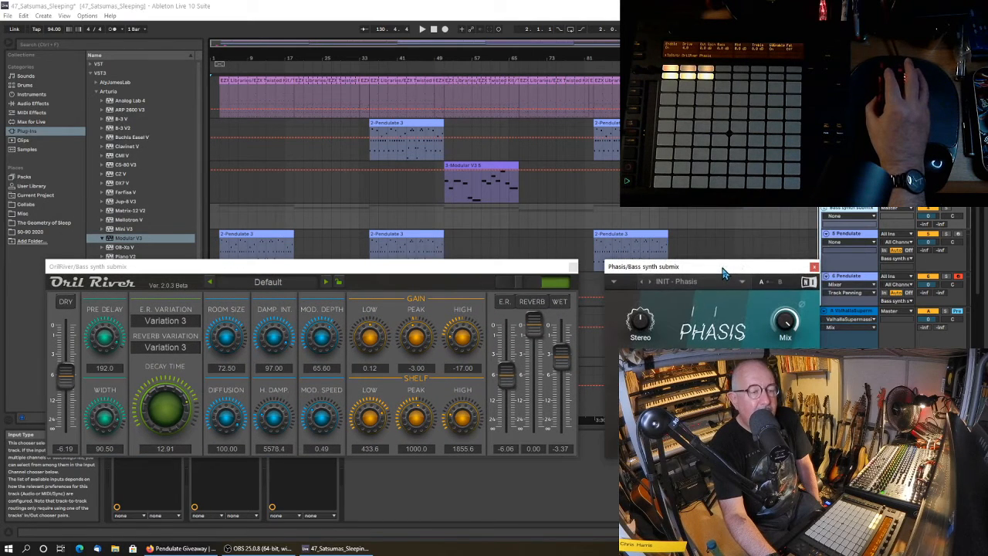
Play the Bass synth submix soloed and bring up its Tube Saturator, placing its window above OrilRiver.
{"action": "left_click", "coordinate": [947, 209]}
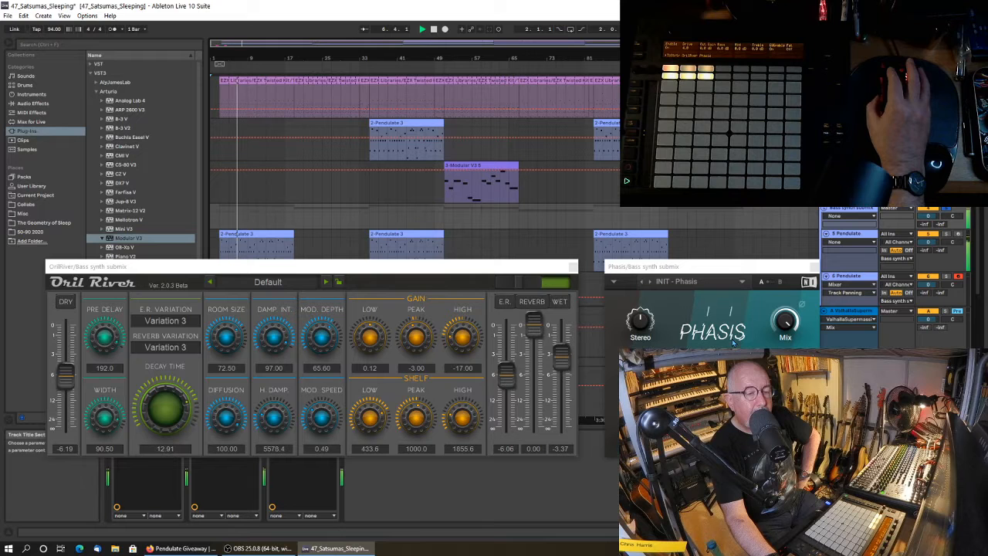
{"action": "left_click", "coordinate": [291, 268]}
{"action": "left_click_drag", "start_coordinate": [292, 268], "coordinate": [288, 195]}
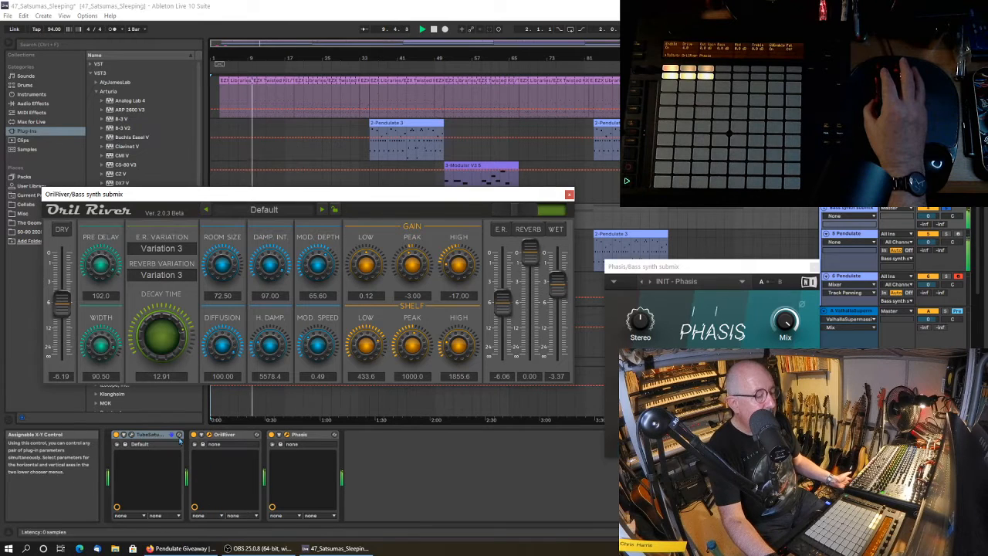
{"action": "left_click", "coordinate": [131, 435]}
{"action": "left_click_drag", "start_coordinate": [417, 203], "coordinate": [204, 36]}
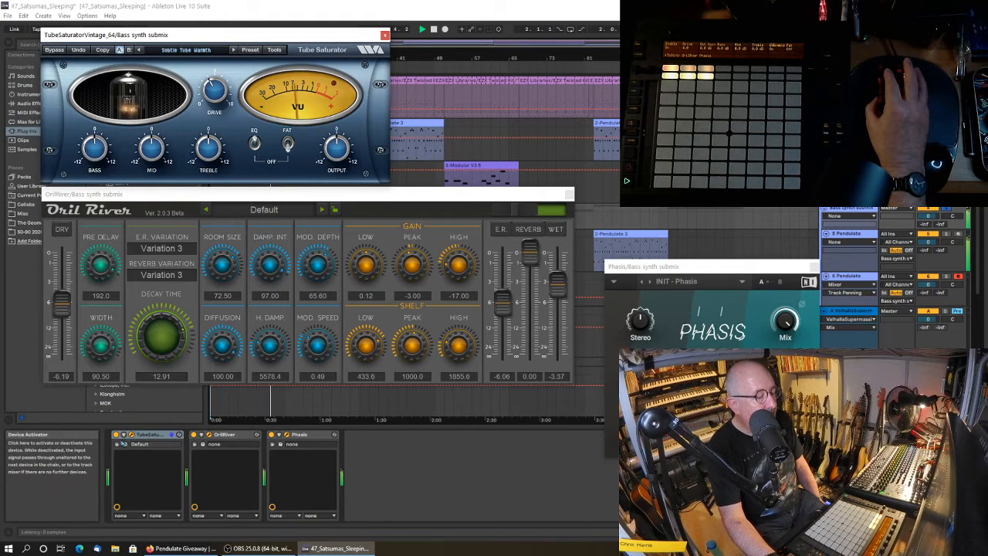
Compare the submix sound with the Tube Saturator, OrilRiver and Phasis effects bypassed and switched back on.
{"action": "left_click", "coordinate": [116, 435]}
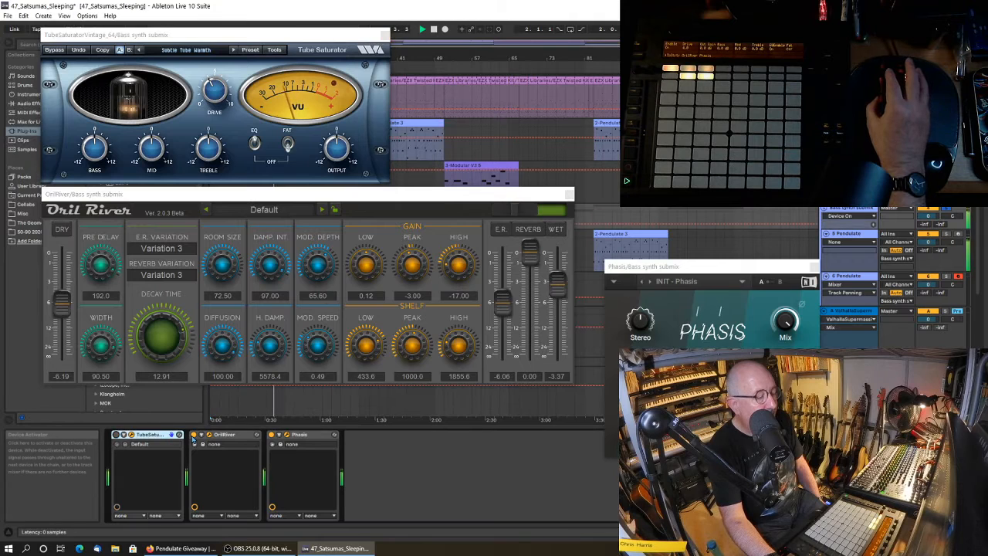
{"action": "left_click", "coordinate": [194, 435]}
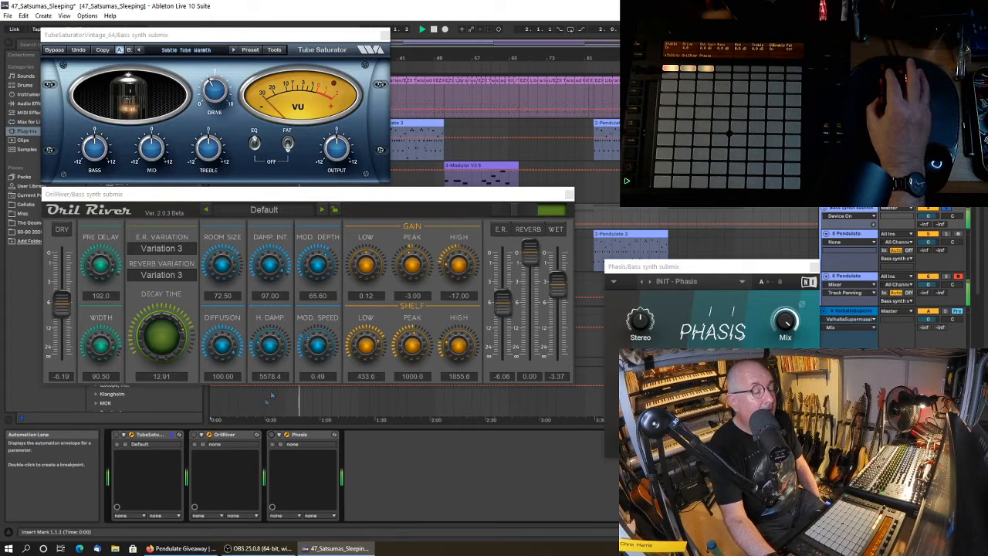
{"action": "left_click", "coordinate": [117, 436]}
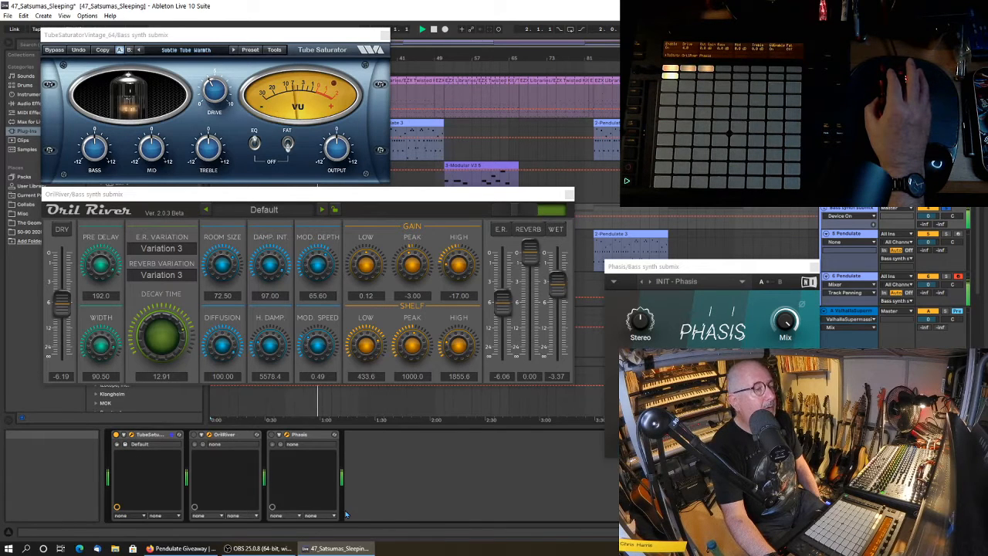
{"action": "left_click", "coordinate": [195, 437]}
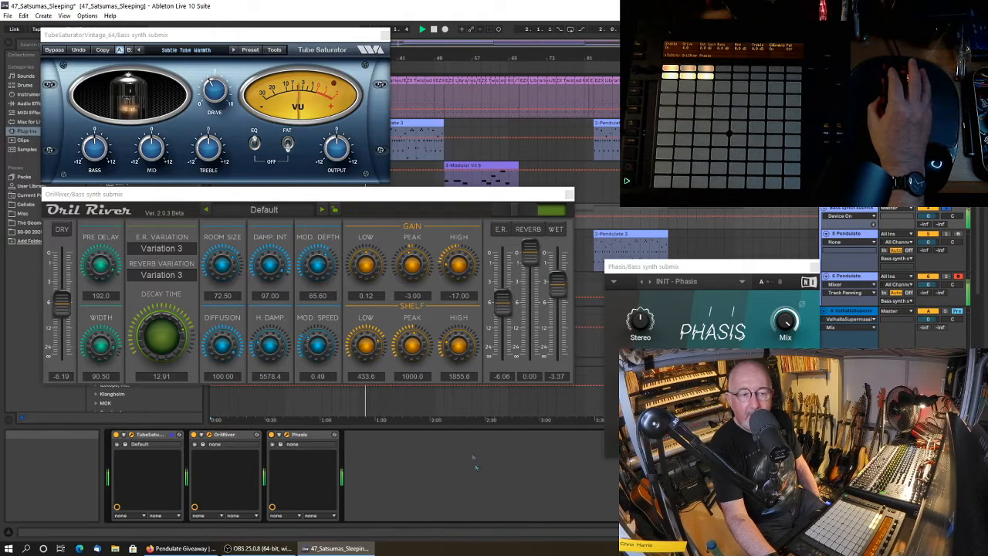
Close the Tube Saturator, OrilRiver and Phasis windows and stop playback.
{"action": "left_click", "coordinate": [383, 37]}
{"action": "left_click", "coordinate": [569, 193]}
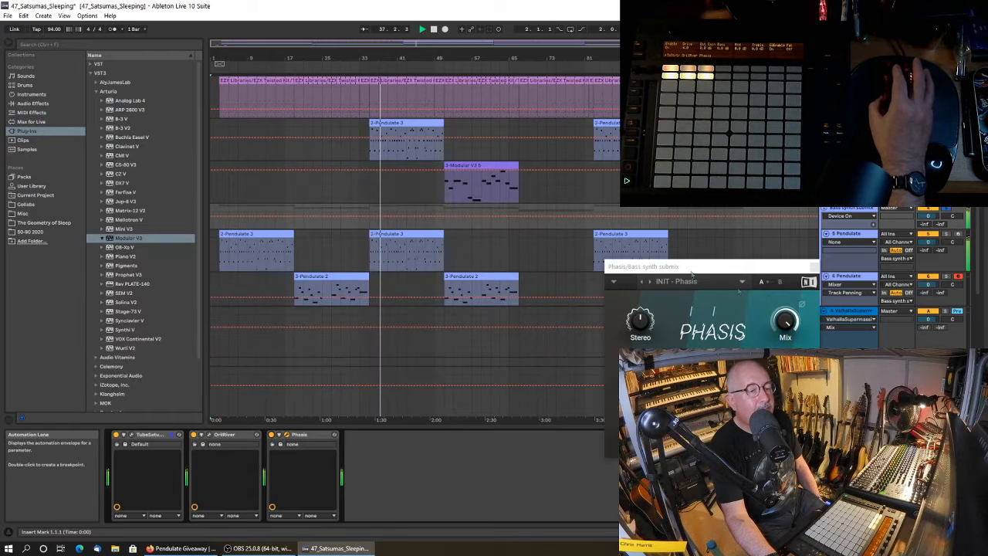
{"action": "left_click", "coordinate": [815, 267]}
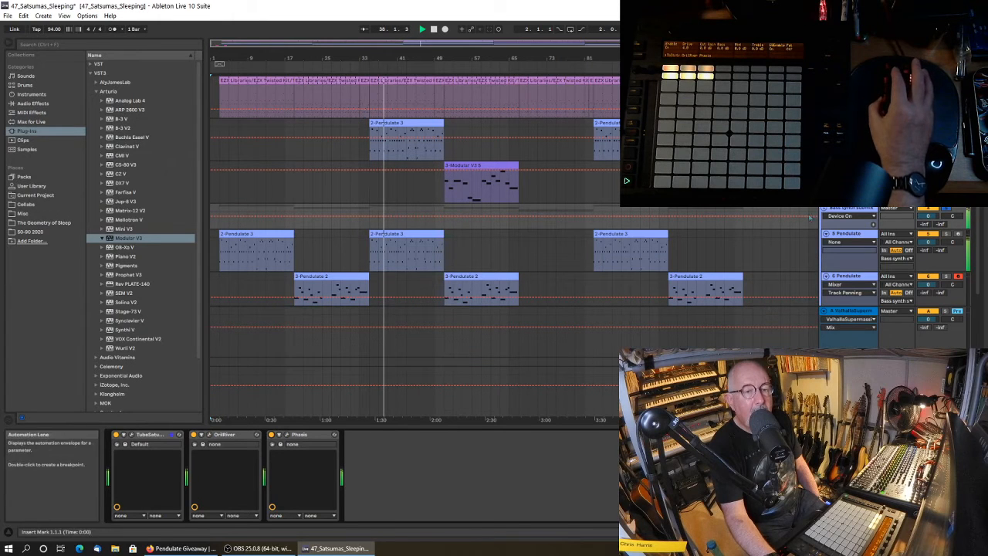
{"action": "left_click", "coordinate": [434, 29]}
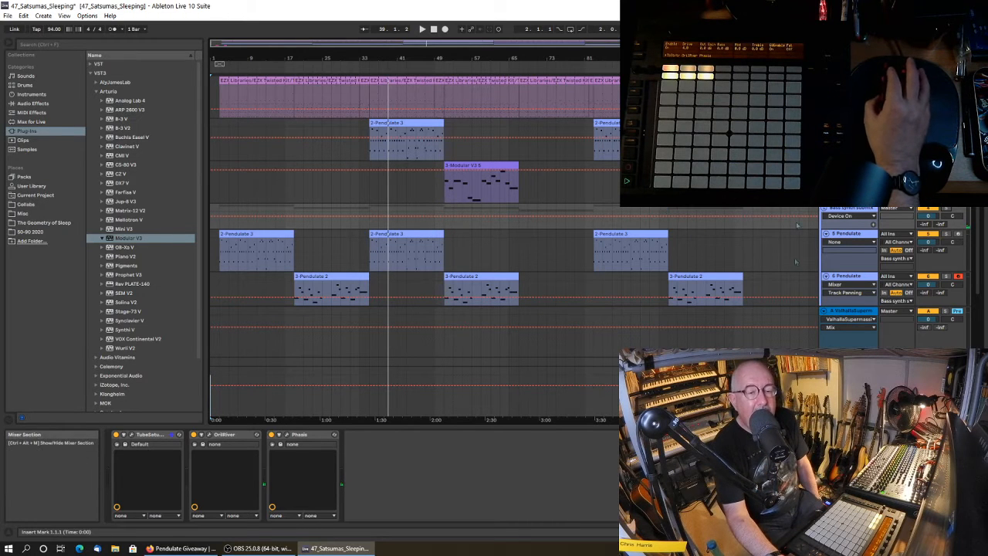
Show the device chain of the 8 6-Audio 4 track.
{"action": "scroll", "coordinate": [494, 282], "scroll_direction": "down", "scroll_amount": 3}
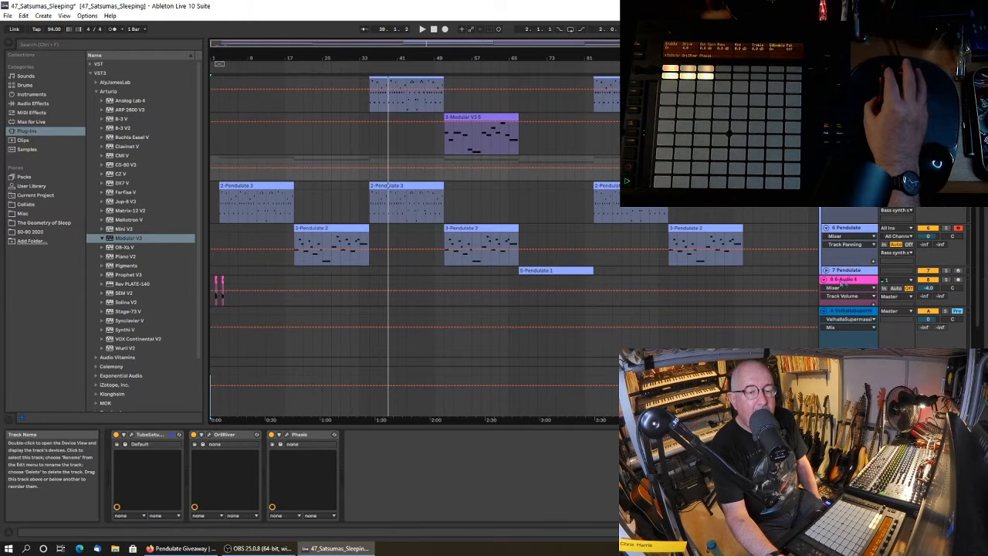
{"action": "left_click", "coordinate": [845, 280]}
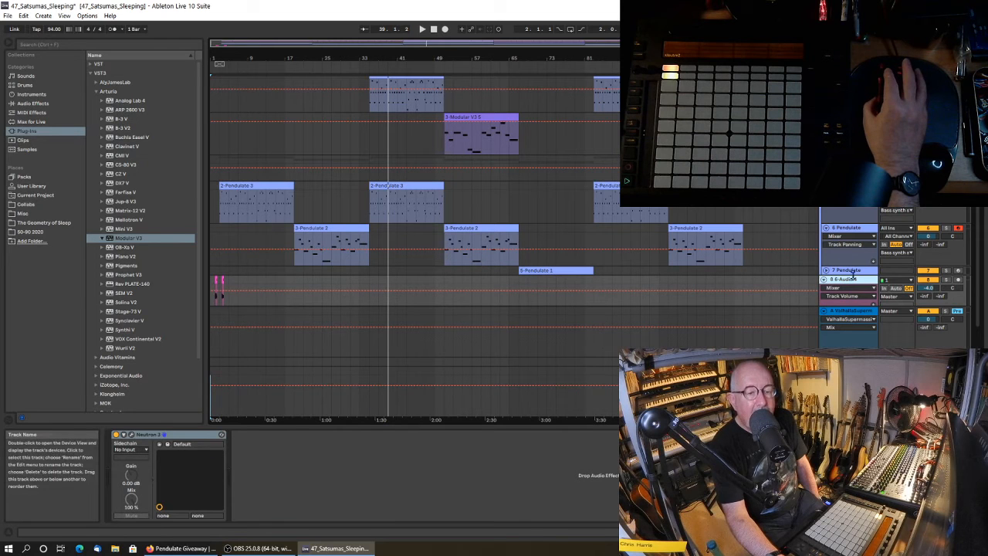
Show the 9 Audio track's effect chain, check its Supercharger compressor and close that plug-in window.
{"action": "scroll", "coordinate": [824, 280], "scroll_direction": "down", "scroll_amount": 1}
{"action": "scroll", "coordinate": [824, 280], "scroll_direction": "down", "scroll_amount": 2}
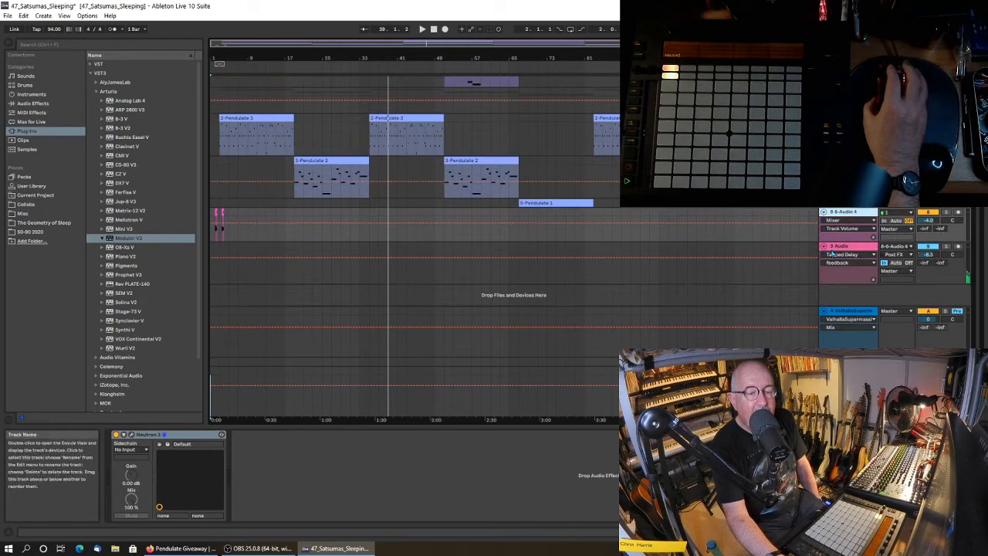
{"action": "left_click", "coordinate": [849, 245]}
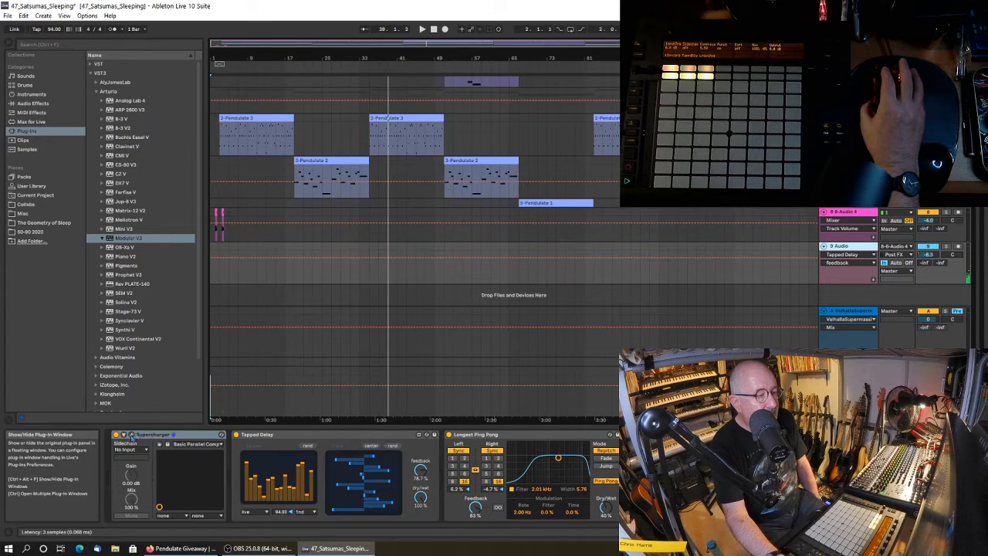
{"action": "left_click", "coordinate": [131, 437]}
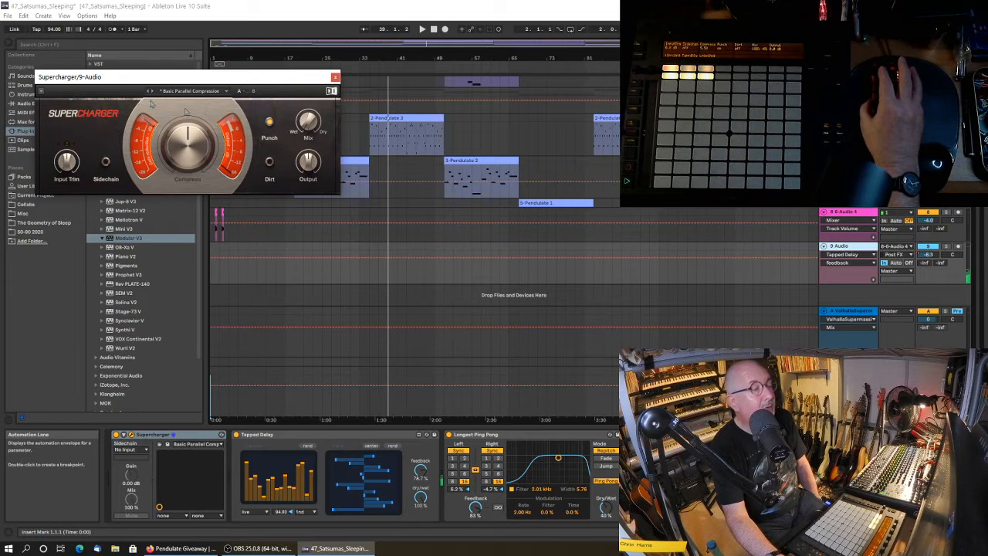
{"action": "left_click", "coordinate": [336, 76]}
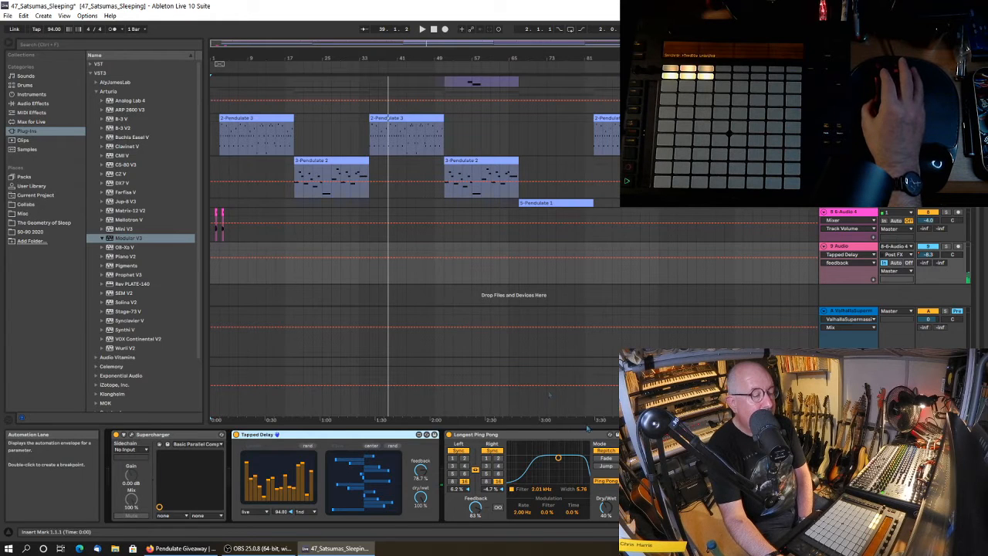
View the Pendulate synth and its 01 Agile Texture preset on the 5 Pendulate track, closing its window when done.
{"action": "scroll", "coordinate": [523, 229], "scroll_direction": "up", "scroll_amount": 5}
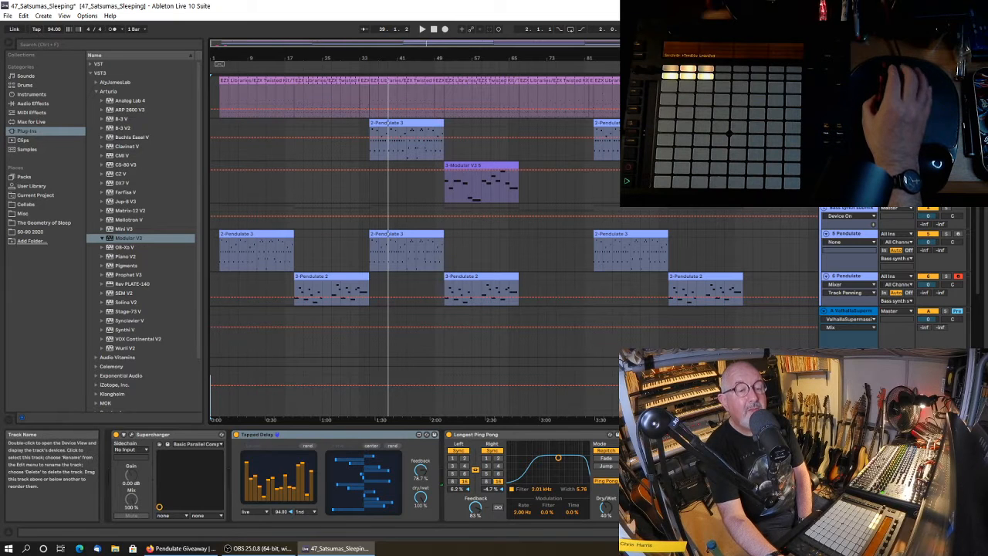
{"action": "left_click", "coordinate": [852, 239]}
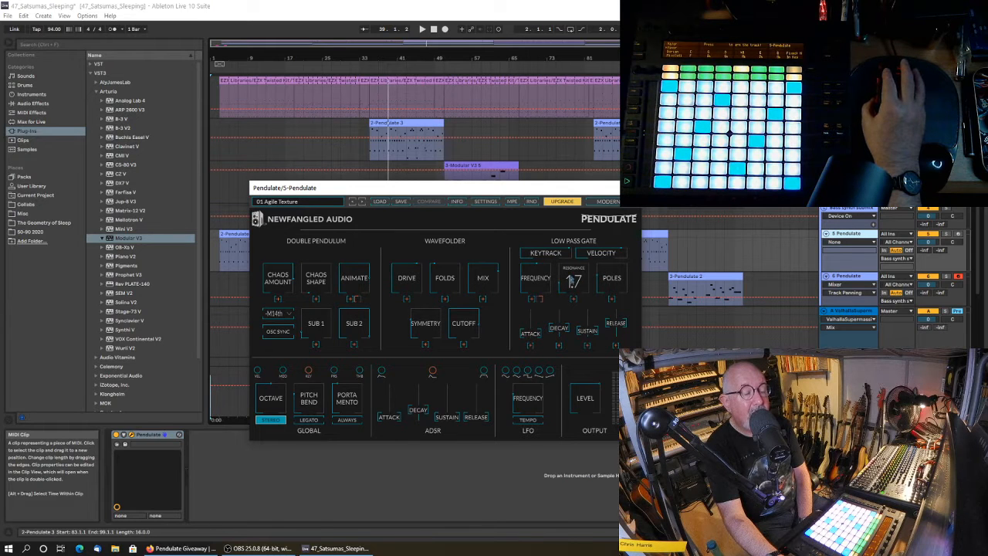
{"action": "left_click_drag", "start_coordinate": [537, 193], "coordinate": [468, 193]}
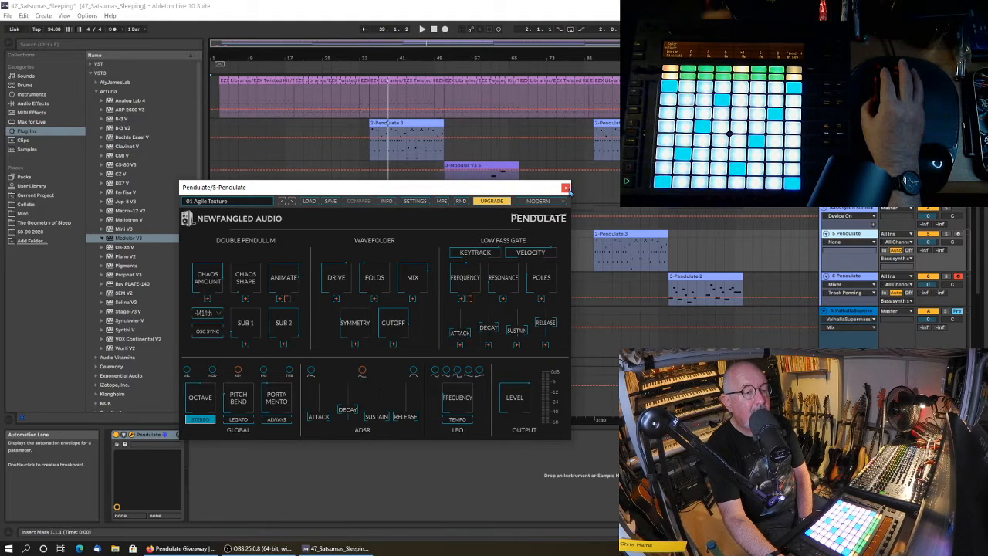
{"action": "left_click", "coordinate": [566, 187]}
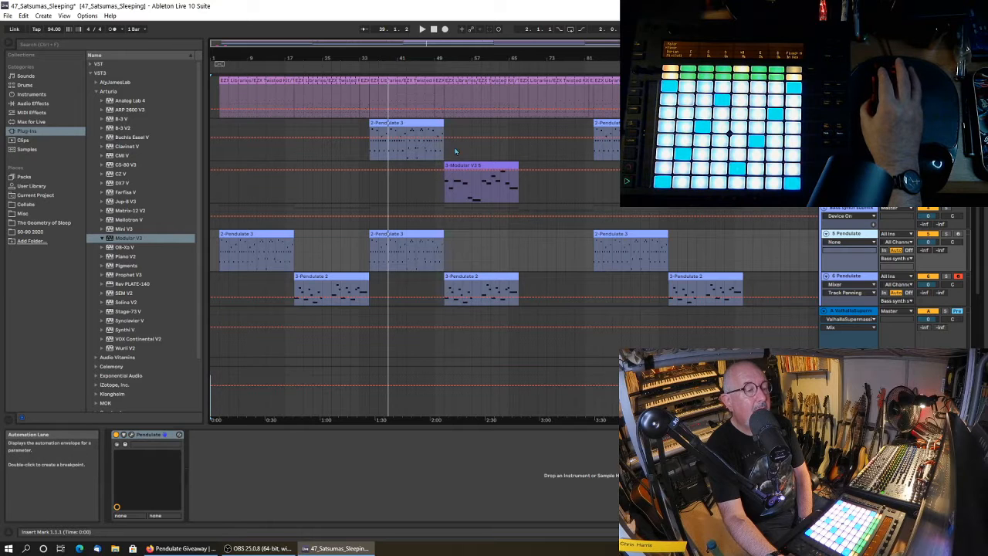
Play the arrangement from the start of the Modular V3 clip at bar 51 with the Modular V3 synth window brought up.
{"action": "left_click", "coordinate": [444, 196]}
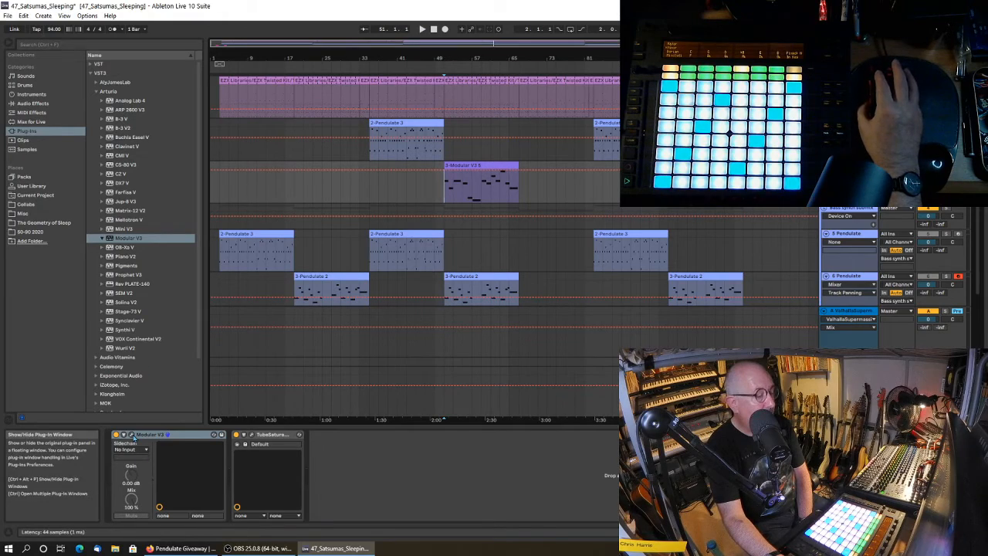
{"action": "left_click", "coordinate": [212, 434]}
{"action": "mouse_move", "coordinate": [539, 39]}
{"action": "left_mouse_down"}
{"action": "mouse_move", "coordinate": [425, 199]}
{"action": "mouse_move", "coordinate": [359, 241]}
{"action": "left_mouse_up"}
{"action": "key", "text": "space"}
{"action": "left_click_drag", "start_coordinate": [423, 255], "coordinate": [460, 55]}
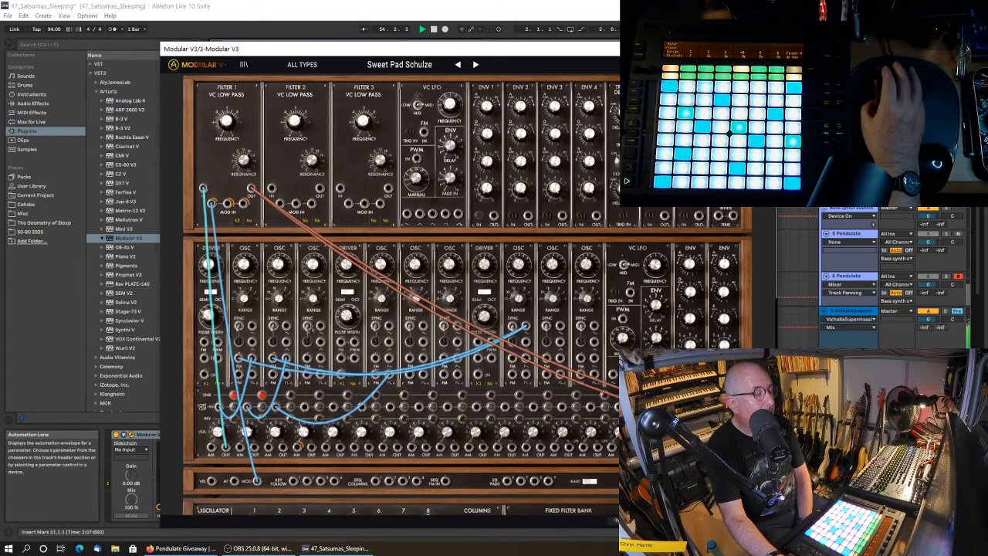
Look over the Modular V3's module racks and patch cables in the Sweet Pad Schulze preset.
{"action": "scroll", "coordinate": [377, 303], "scroll_direction": "down", "scroll_amount": 10}
{"action": "scroll", "coordinate": [377, 303], "scroll_direction": "up", "scroll_amount": 8}
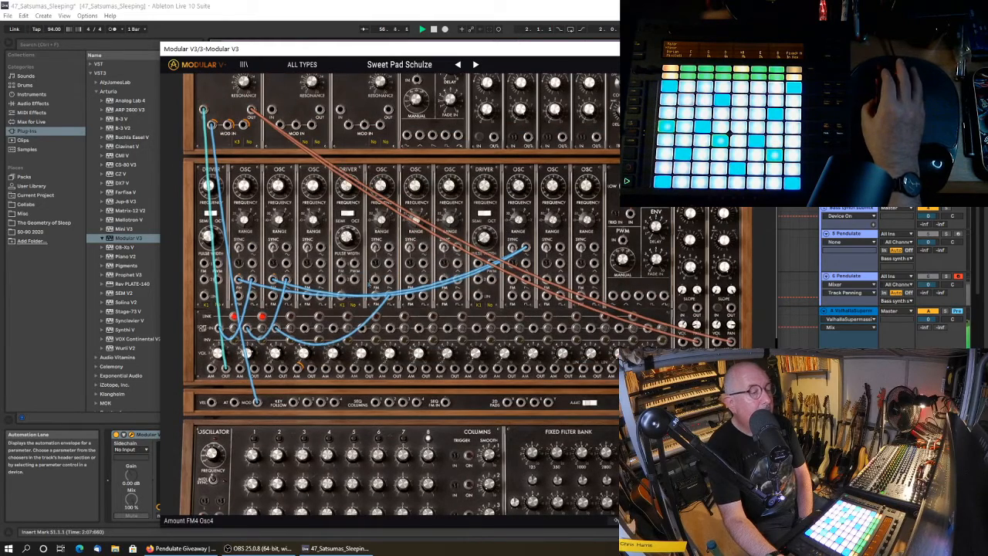
{"action": "scroll", "coordinate": [377, 303], "scroll_direction": "up", "scroll_amount": 2}
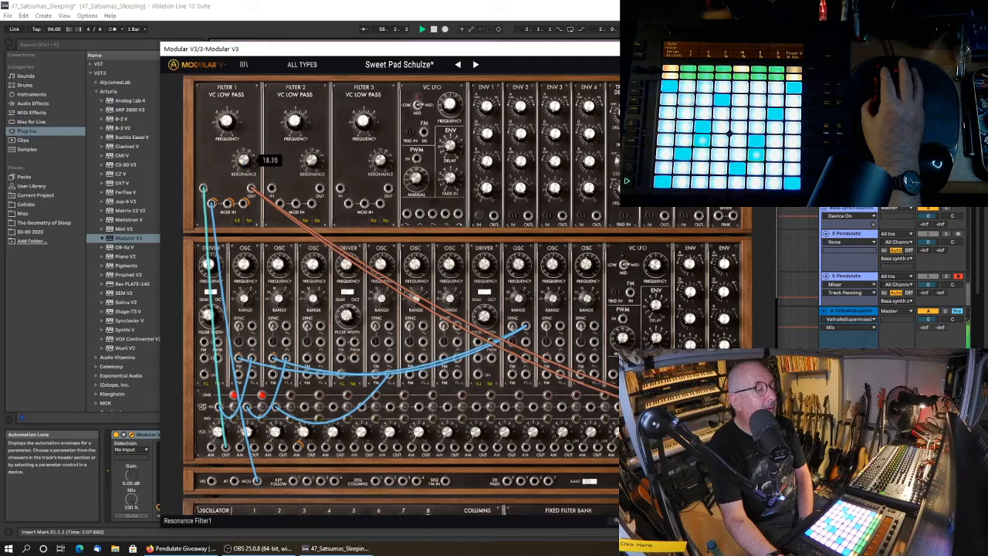
Check the Filter 1 resonance control in Modular V3's Sweet Pad Schulze preset, close the synth window and stop playback.
{"action": "left_click_drag", "start_coordinate": [244, 160], "coordinate": [244, 166]}
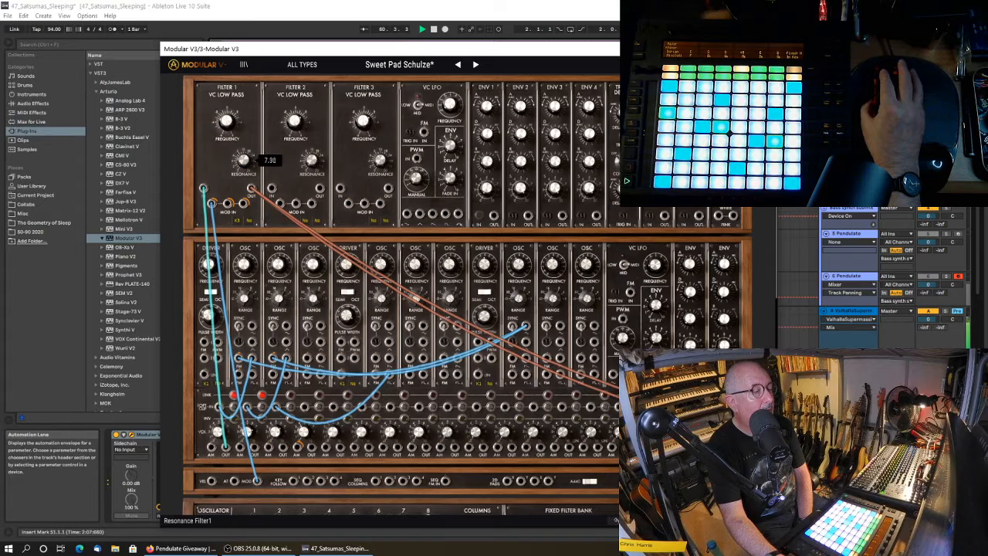
{"action": "left_click_drag", "start_coordinate": [244, 160], "coordinate": [244, 163]}
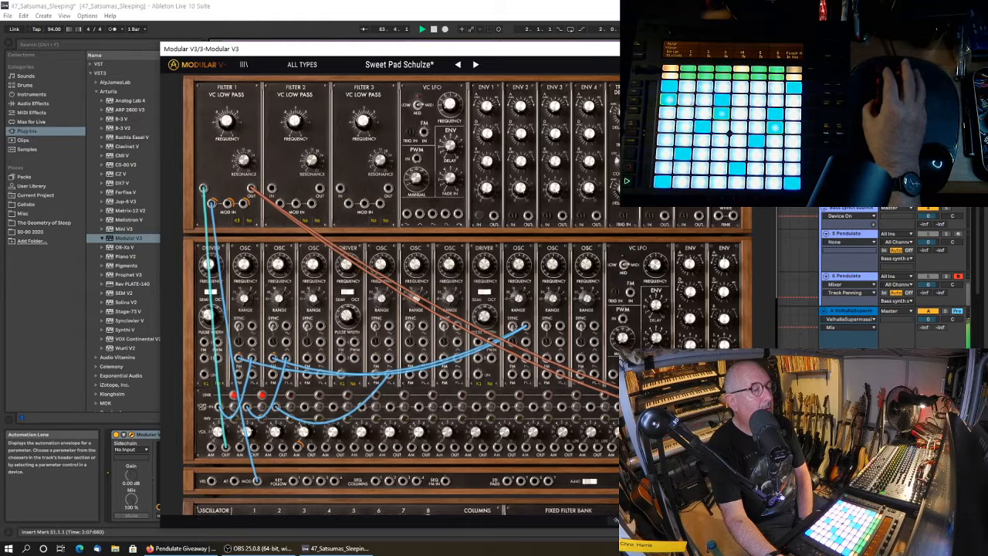
{"action": "left_click", "coordinate": [766, 49]}
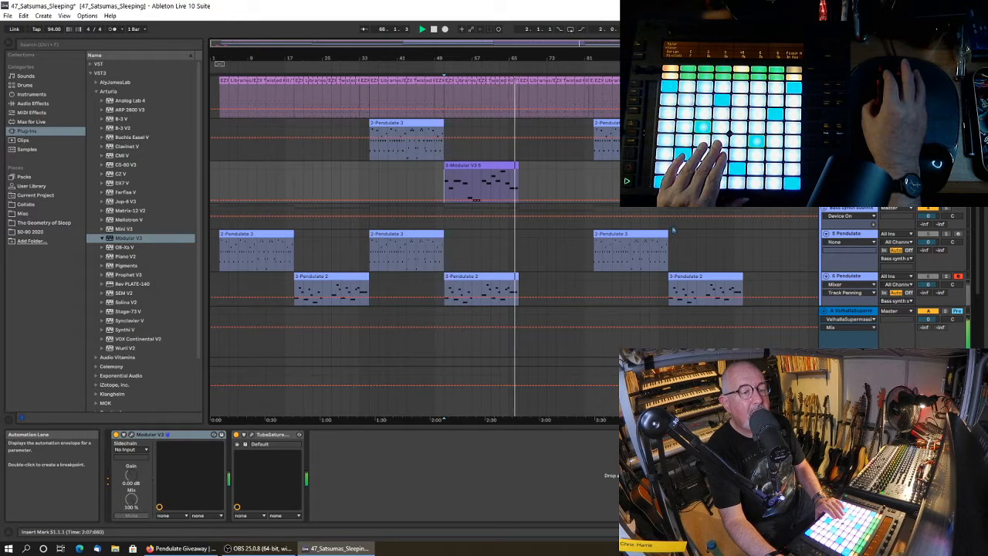
{"action": "left_click", "coordinate": [433, 28]}
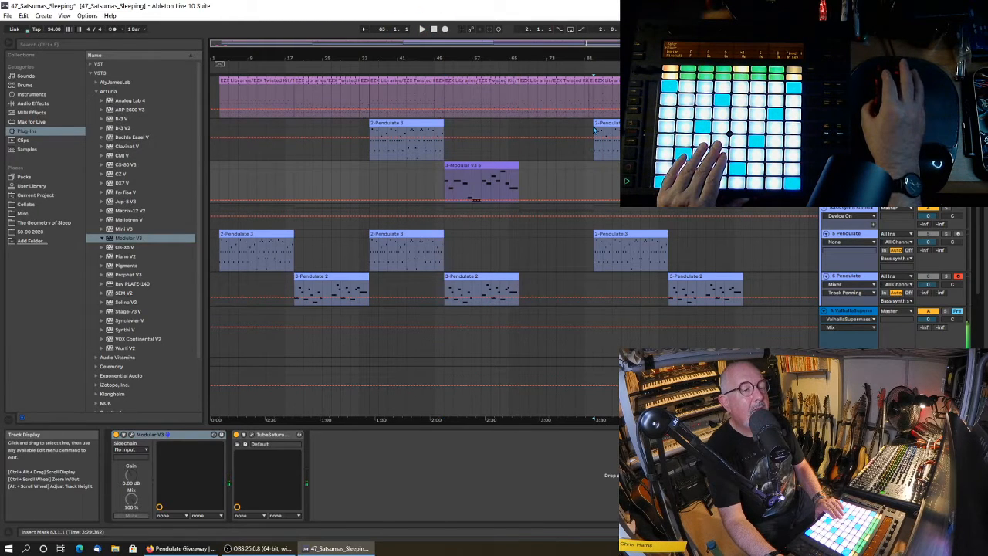
Play the 2 Modular V3 track from its clip at bar 83 with its Modular V3 Numinous Nebula window moved into clear view.
{"action": "left_click", "coordinate": [593, 136]}
{"action": "left_click", "coordinate": [422, 29]}
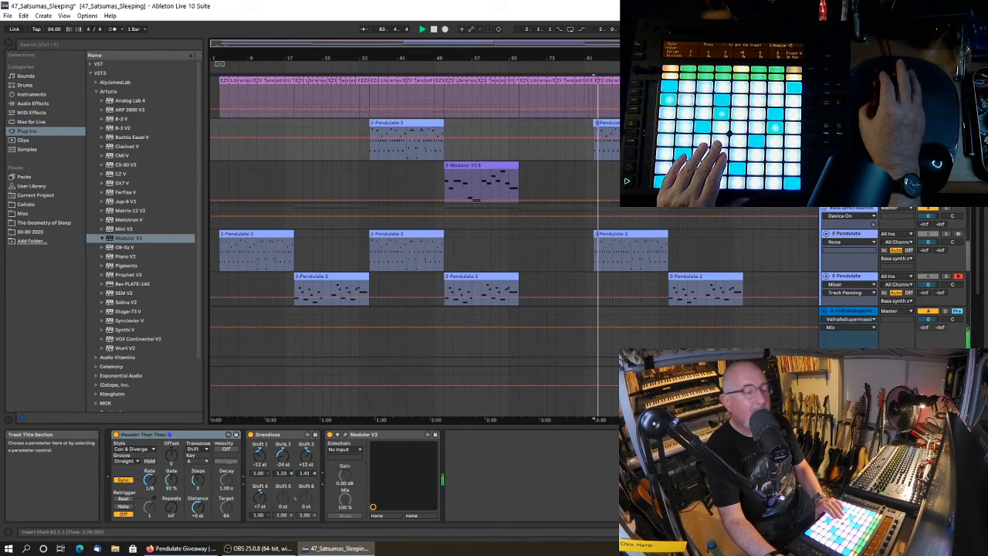
{"action": "left_click", "coordinate": [346, 437]}
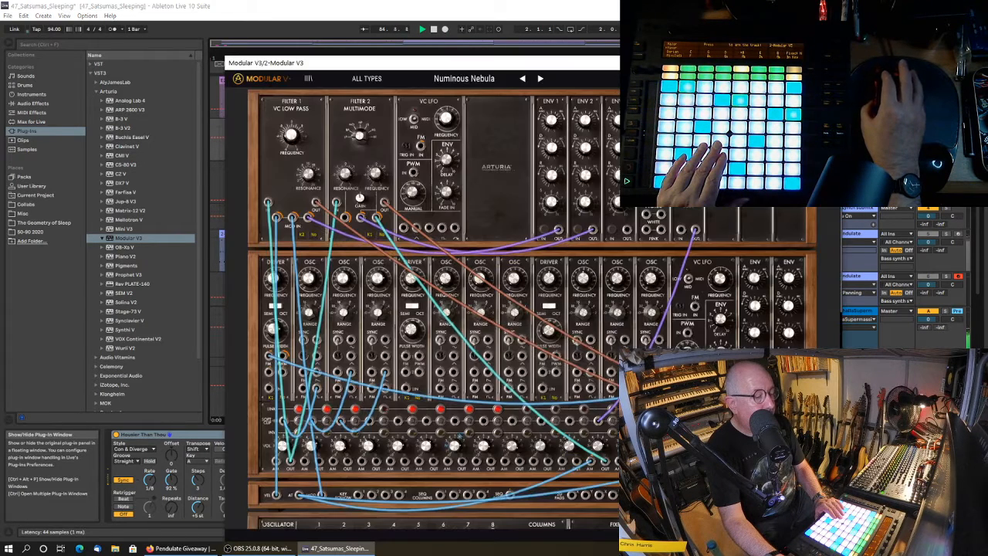
{"action": "left_click_drag", "start_coordinate": [444, 70], "coordinate": [314, 81]}
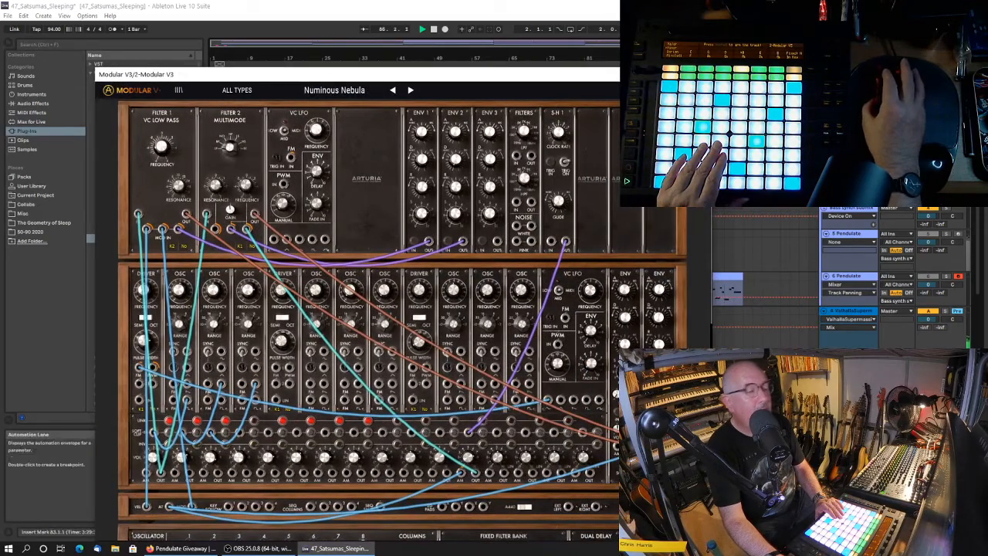
{"action": "left_click_drag", "start_coordinate": [621, 83], "coordinate": [550, 144]}
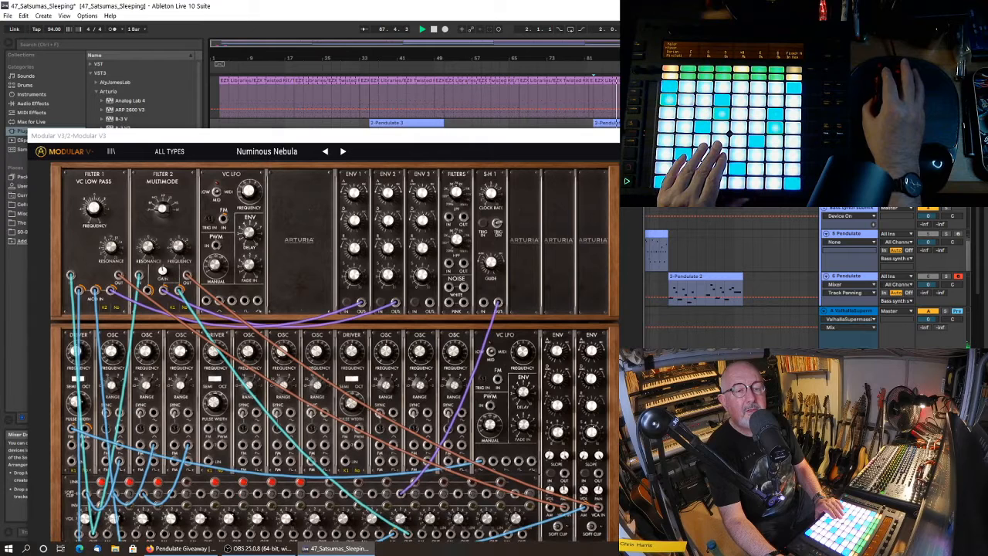
Examine the Filter 1 and Filter 2 frequency and resonance controls in the Numinous Nebula preset, closing the Modular V3 window when done.
{"action": "left_click_drag", "start_coordinate": [110, 248], "coordinate": [94, 207]}
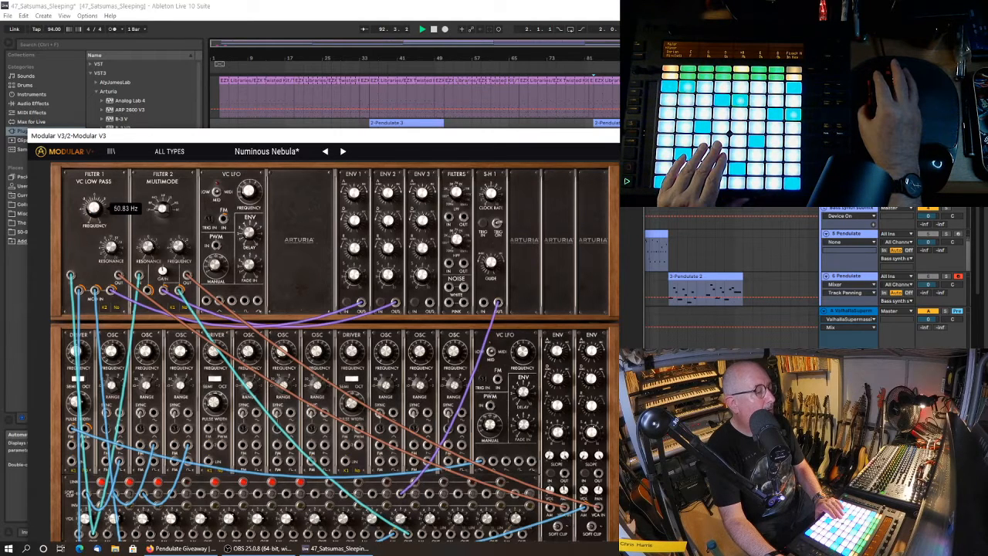
{"action": "left_click_drag", "start_coordinate": [111, 247], "coordinate": [152, 247]}
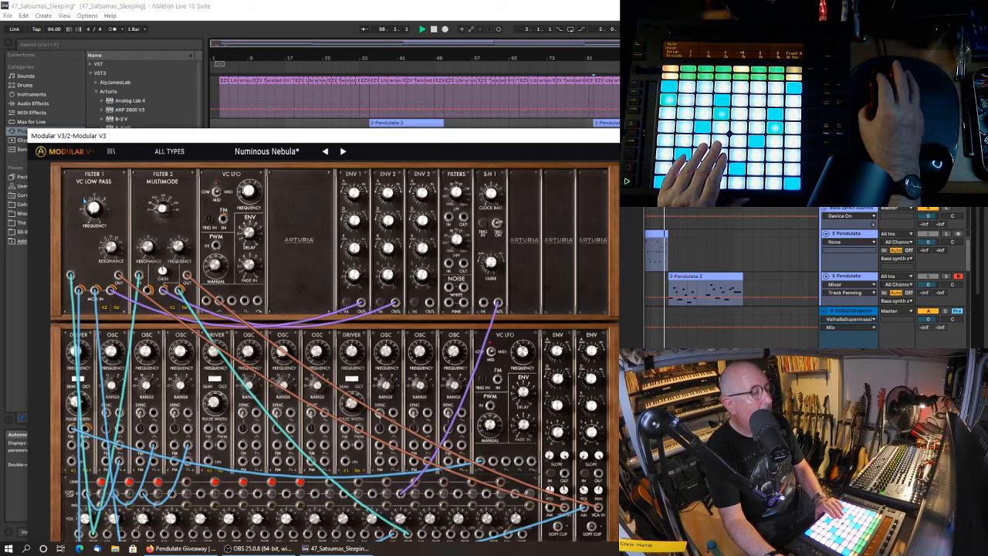
{"action": "left_click_drag", "start_coordinate": [93, 207], "coordinate": [93, 204]}
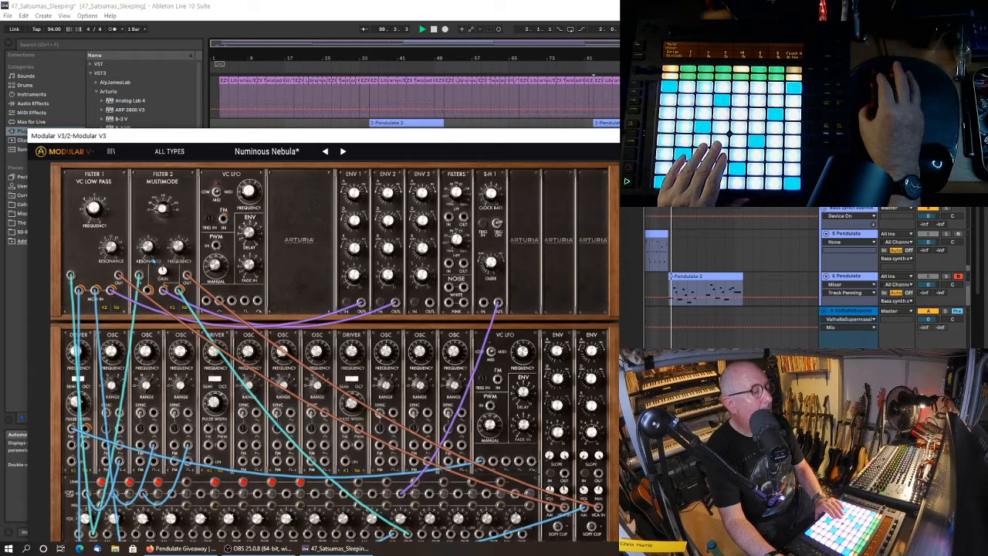
{"action": "left_click_drag", "start_coordinate": [157, 263], "coordinate": [177, 247]}
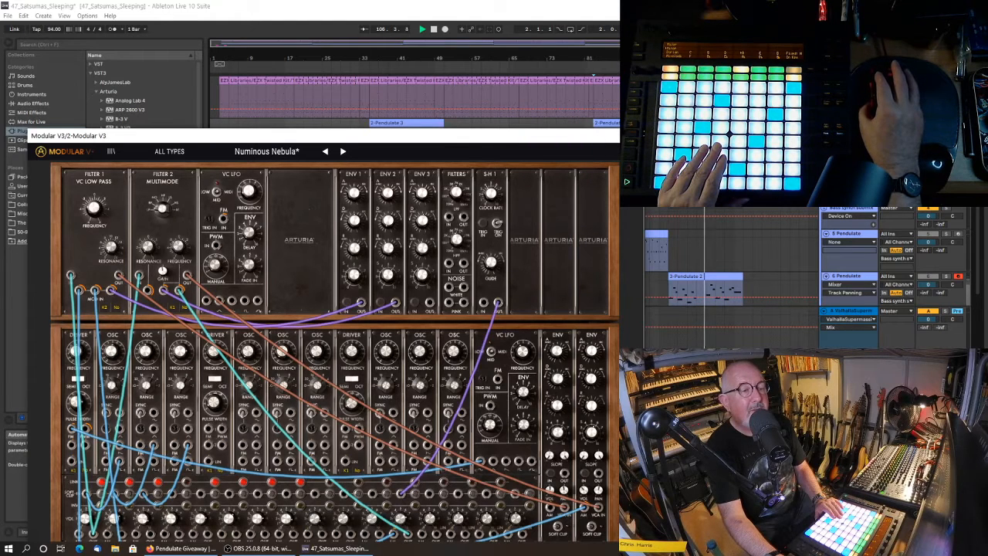
{"action": "left_click", "coordinate": [633, 135]}
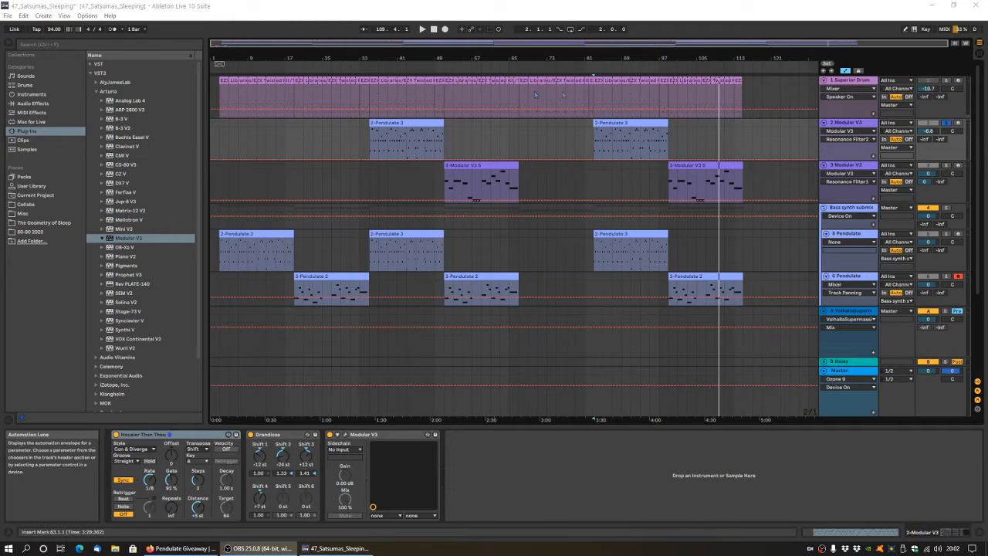
Return to the start of the song, play the opening bars of the arrangement and stop playback.
{"action": "double_click", "coordinate": [435, 34]}
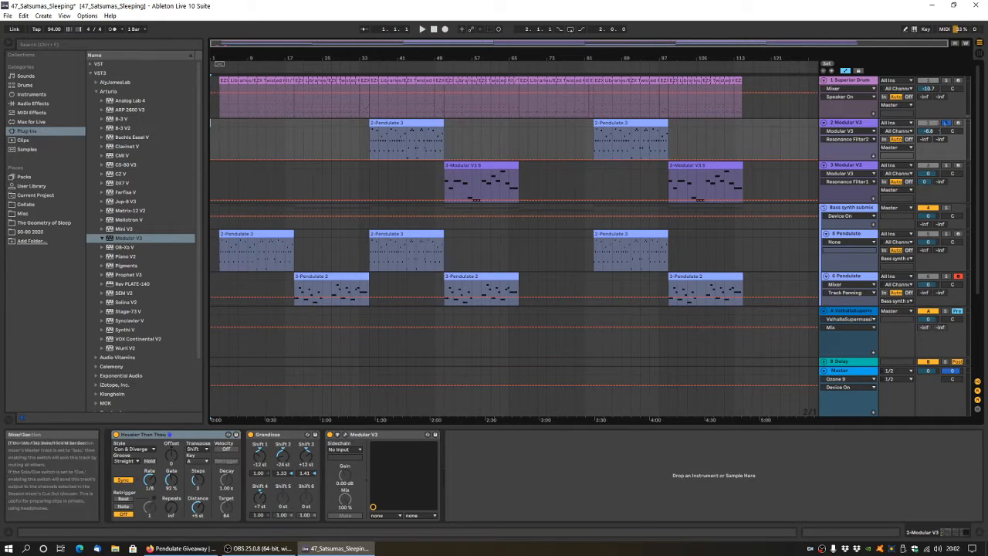
{"action": "left_click", "coordinate": [422, 28]}
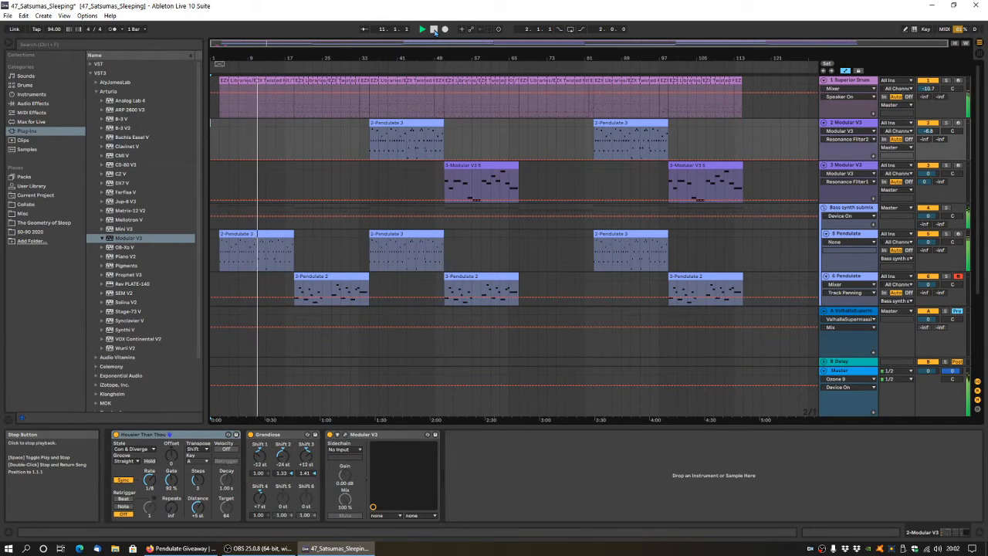
{"action": "left_click", "coordinate": [434, 31]}
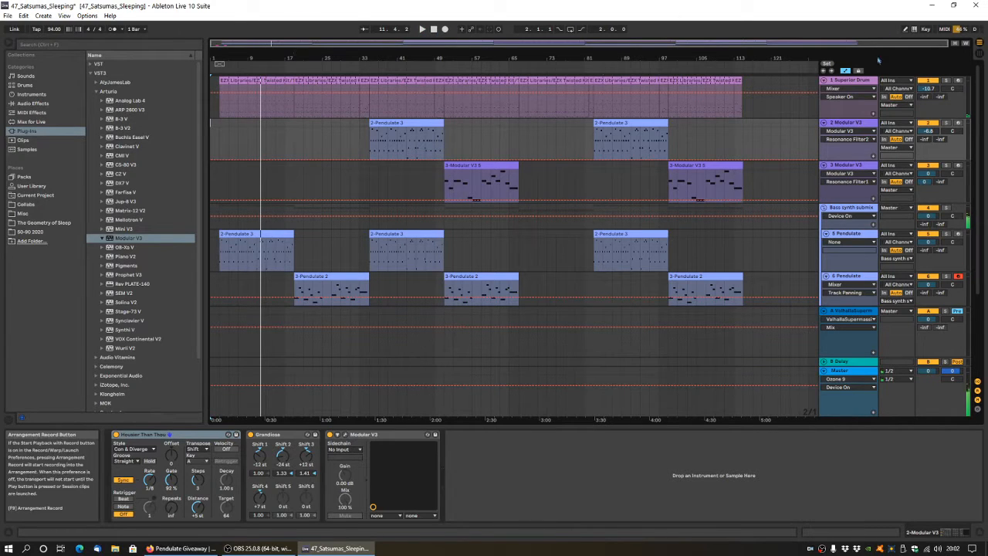
Close the 47_Satsumas_Sleeping project without saving changes and close the web browser with both of its tabs.
{"action": "left_click", "coordinate": [974, 6]}
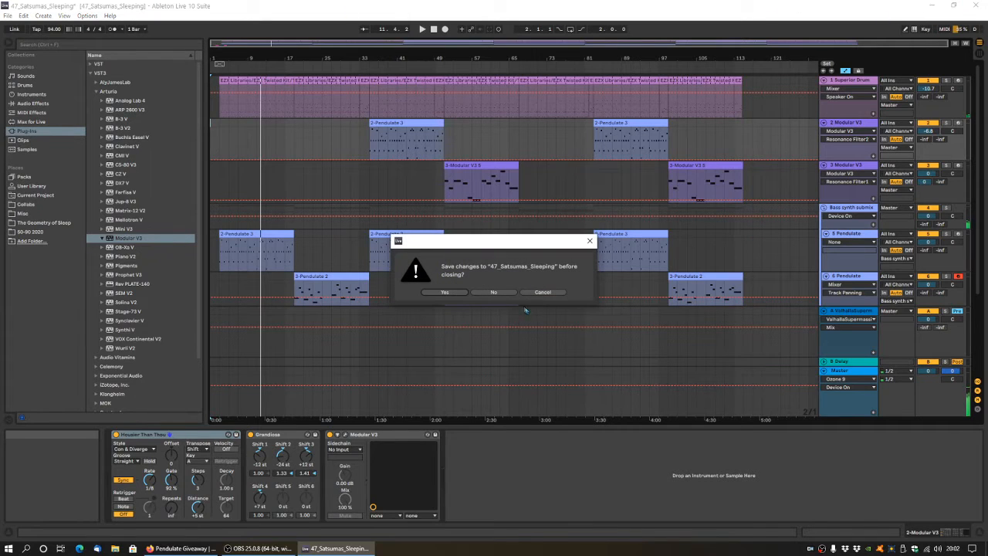
{"action": "left_click", "coordinate": [500, 294]}
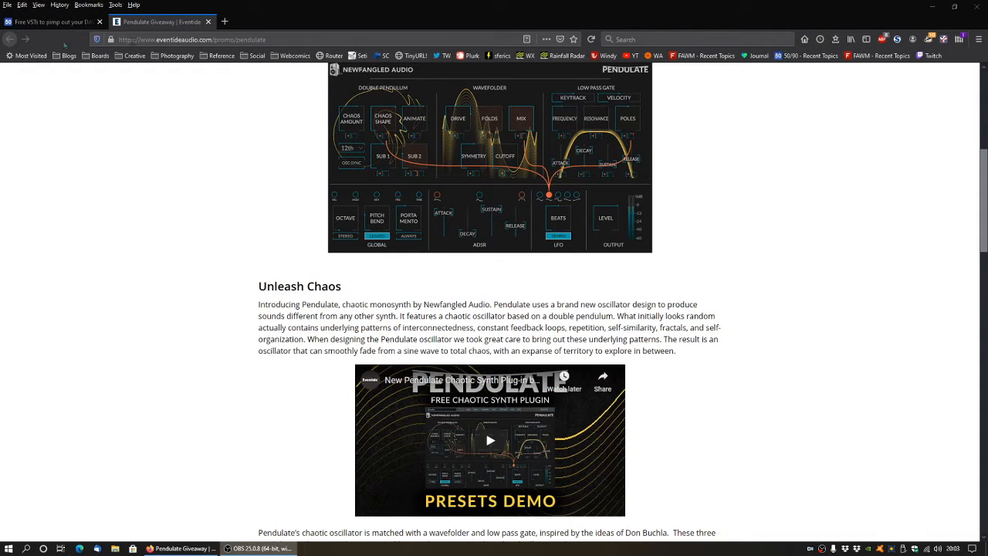
{"action": "left_click", "coordinate": [978, 7]}
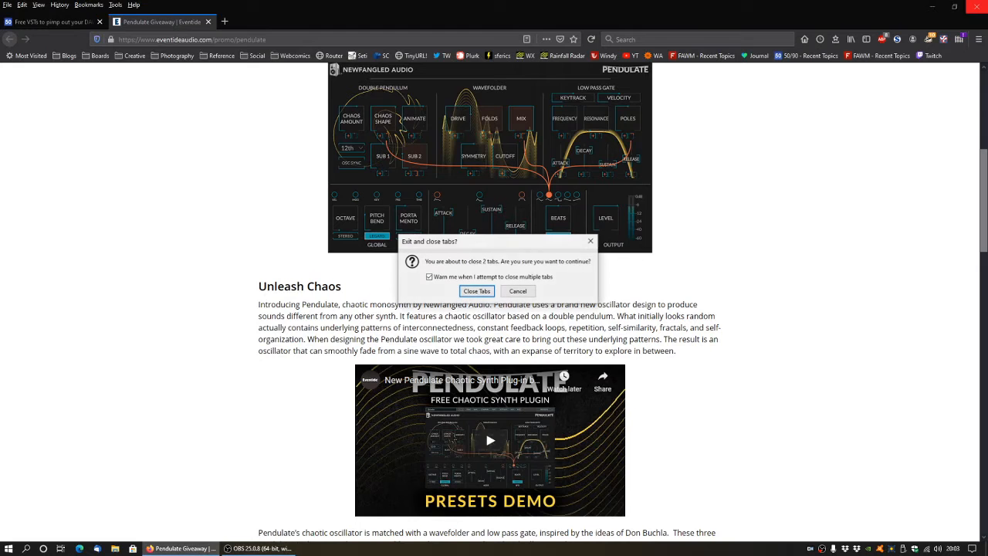
{"action": "left_click", "coordinate": [475, 293]}
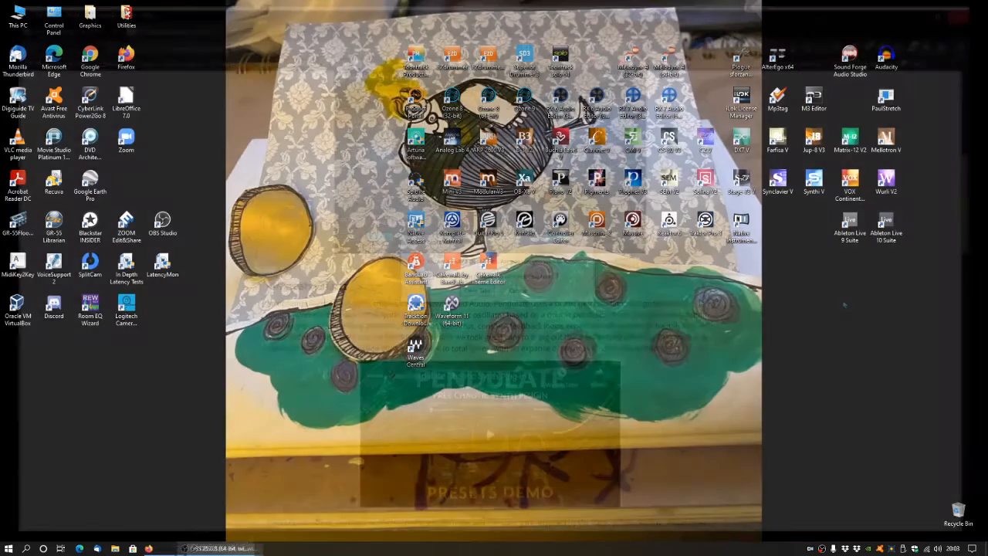
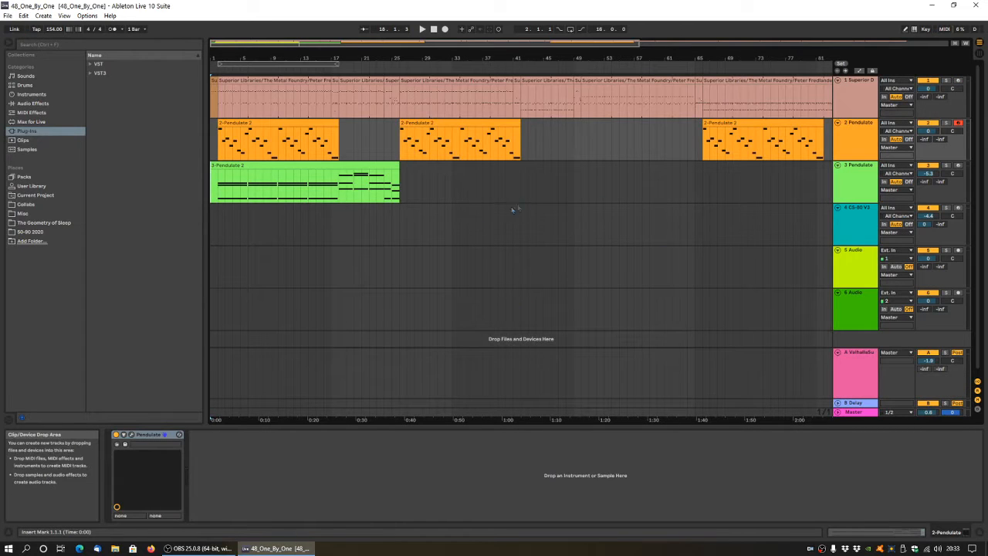
Play the song from the start and lower the 3 Pendulate track's volume to -10.0.
{"action": "left_click", "coordinate": [431, 31]}
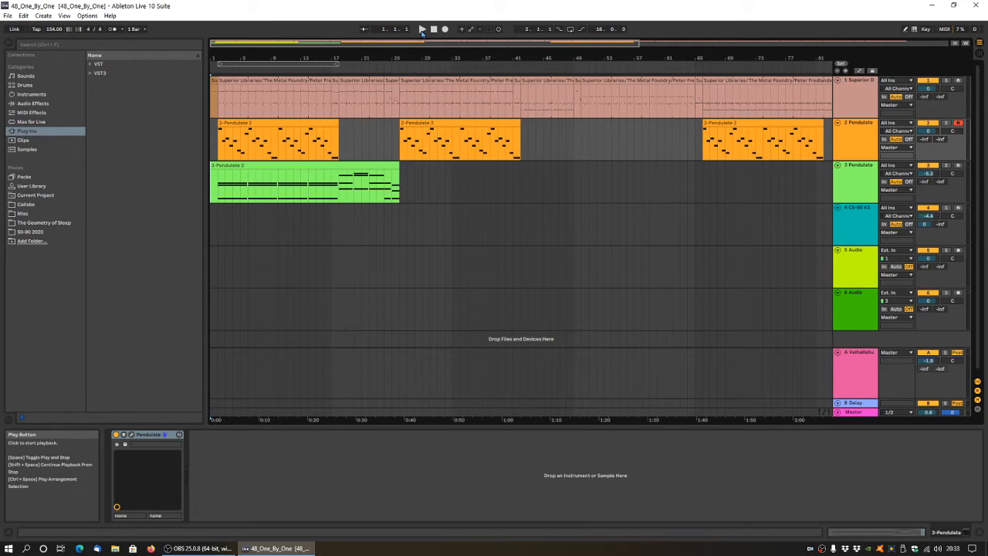
{"action": "left_click", "coordinate": [421, 29]}
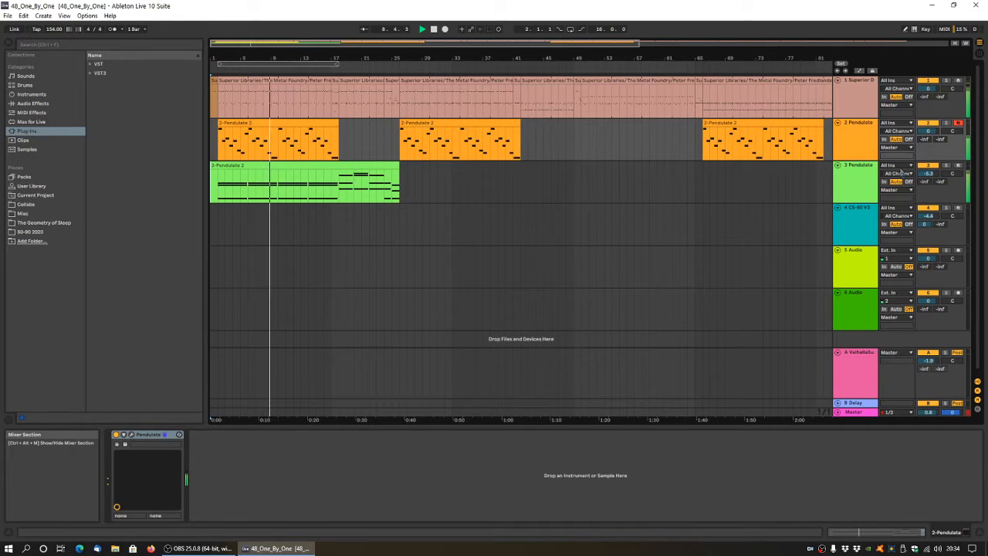
{"action": "left_click_drag", "start_coordinate": [929, 173], "coordinate": [929, 189]}
Open the Pendulate synth on track 2 and audition its Bass MPE preset from the 06 MPE category, stopping playback when done.
{"action": "left_click", "coordinate": [845, 139]}
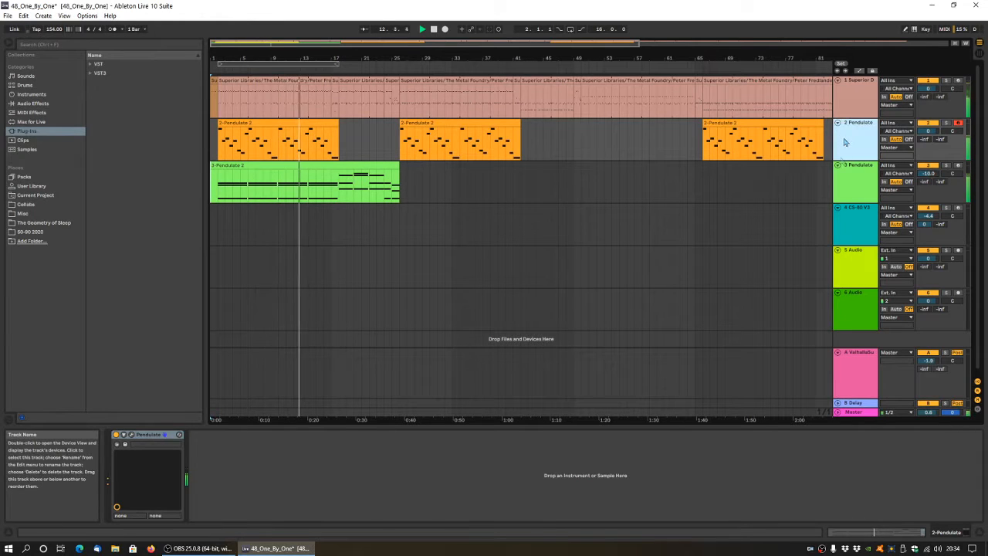
{"action": "left_click", "coordinate": [125, 444]}
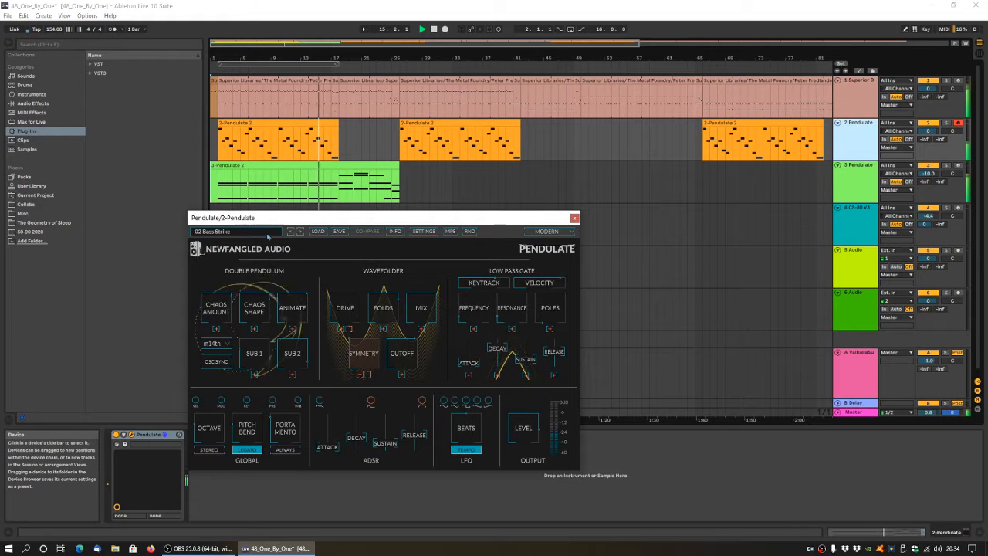
{"action": "left_click", "coordinate": [261, 233]}
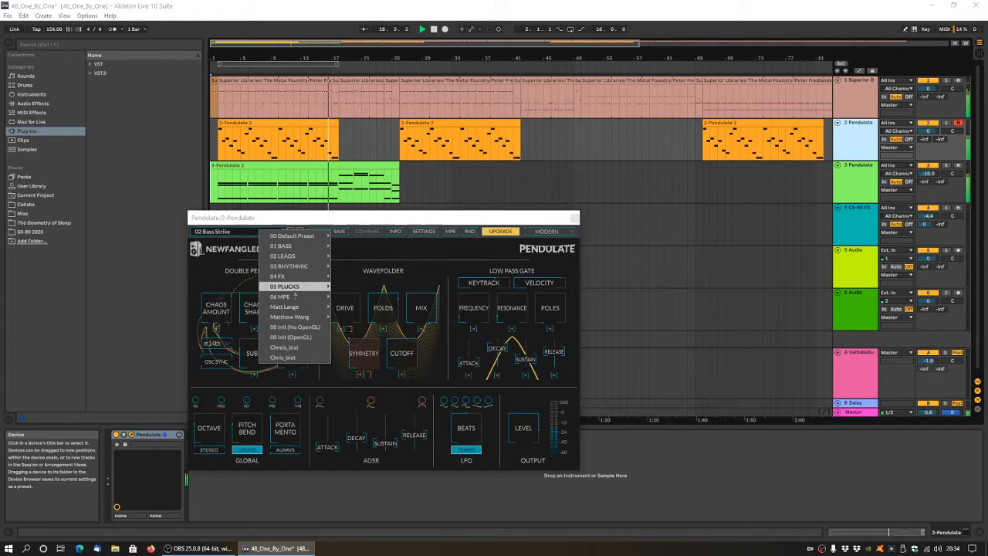
{"action": "mouse_move", "coordinate": [297, 297]}
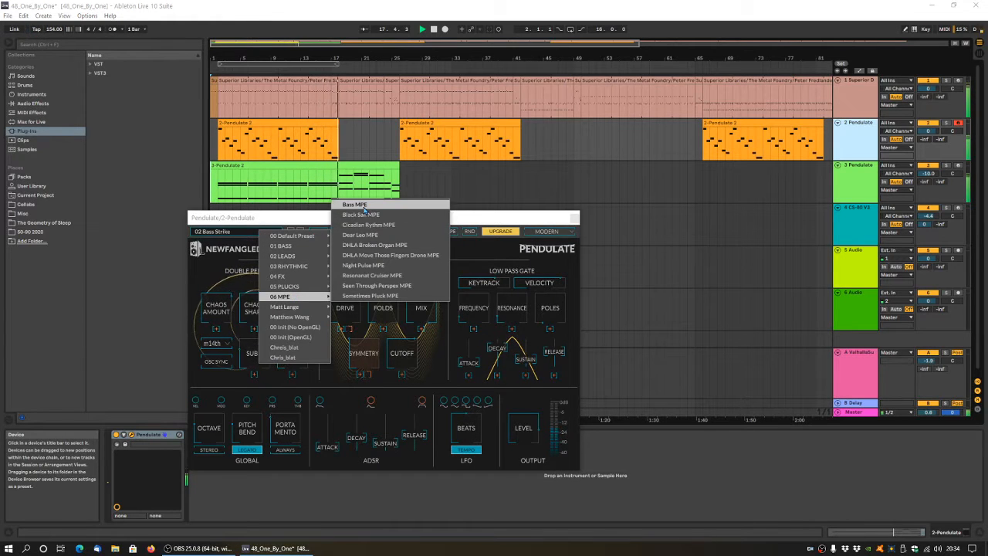
{"action": "left_click", "coordinate": [354, 205]}
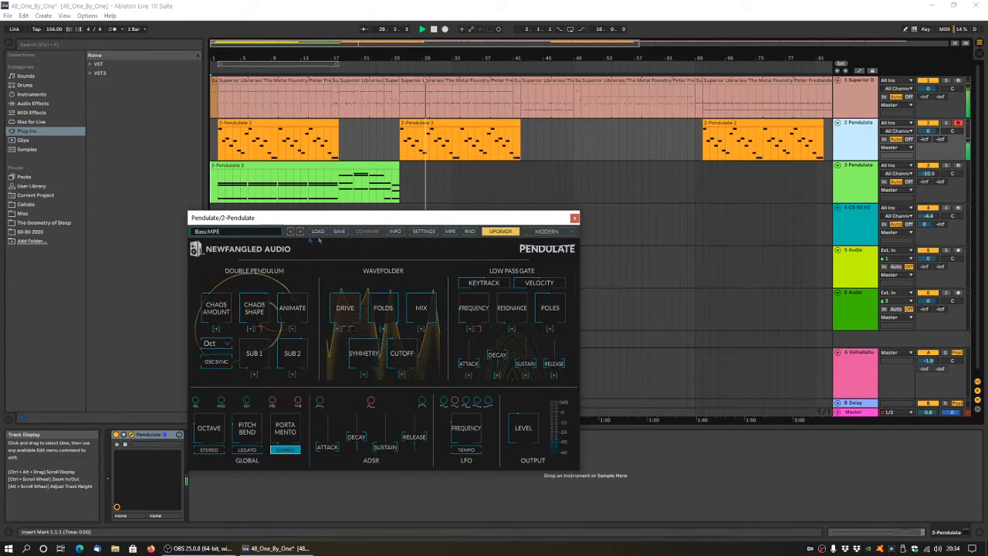
{"action": "left_click", "coordinate": [433, 30]}
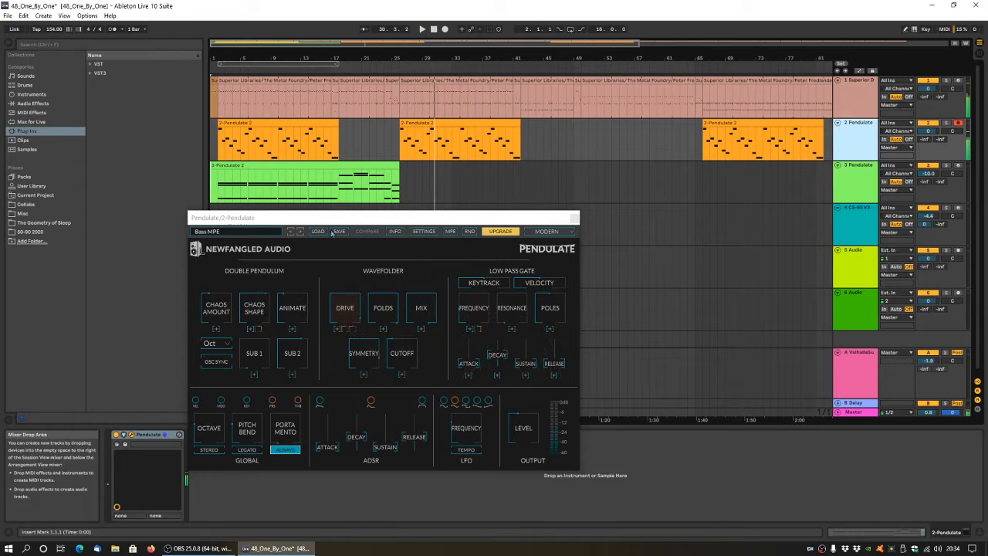
Select the Bass MPE preset again and play the arrangement from the 2 Pendulate clip at bar 26.
{"action": "left_click", "coordinate": [242, 235]}
{"action": "mouse_move", "coordinate": [285, 253]}
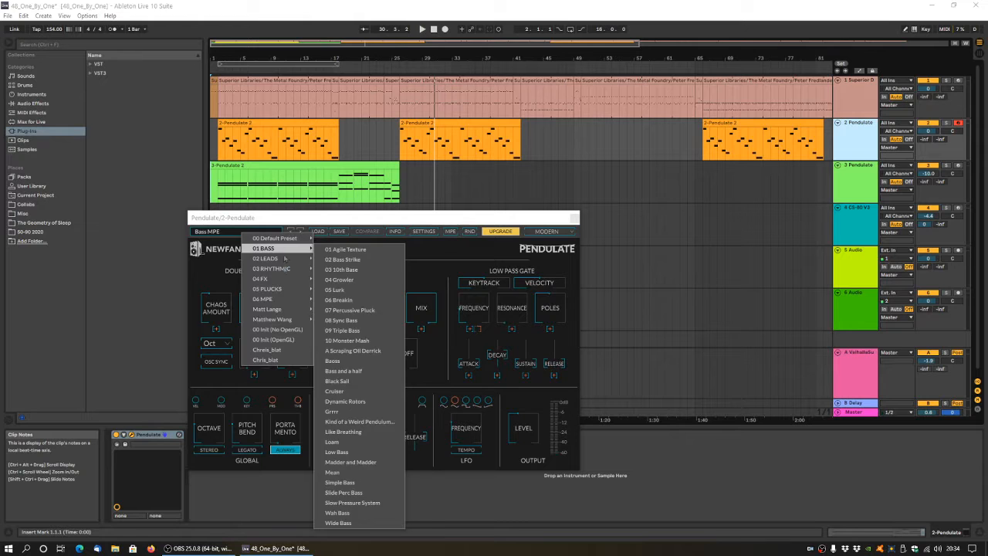
{"action": "mouse_move", "coordinate": [279, 302]}
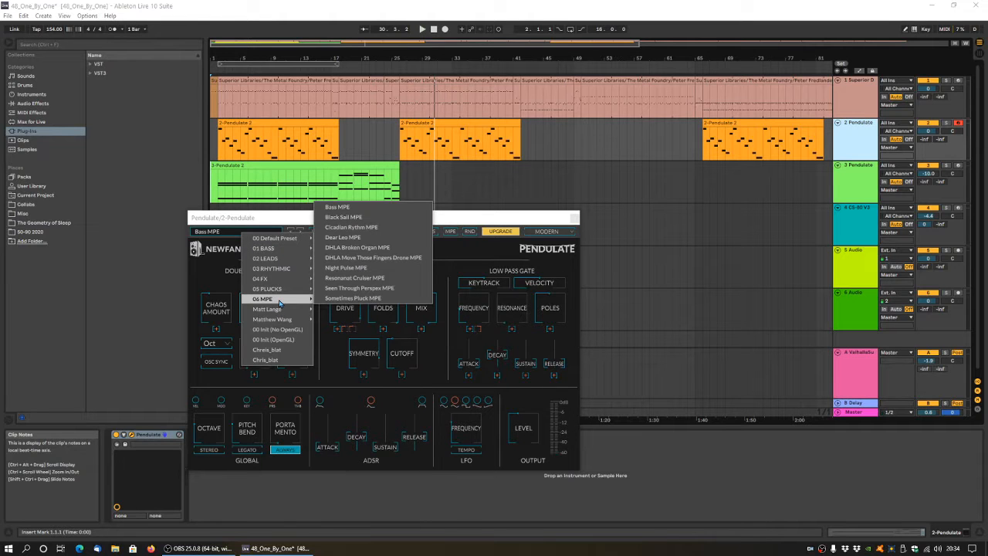
{"action": "left_click", "coordinate": [337, 207]}
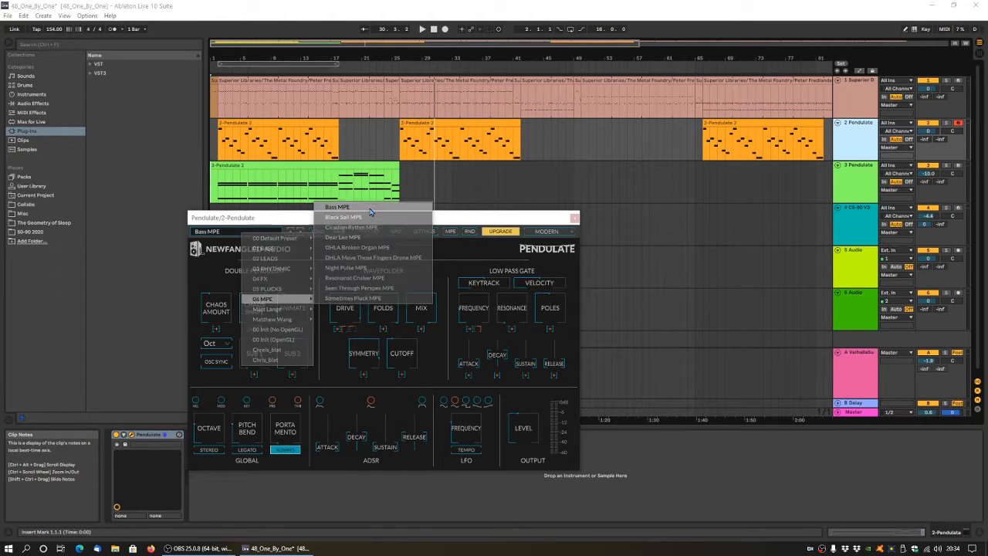
{"action": "left_click", "coordinate": [400, 131]}
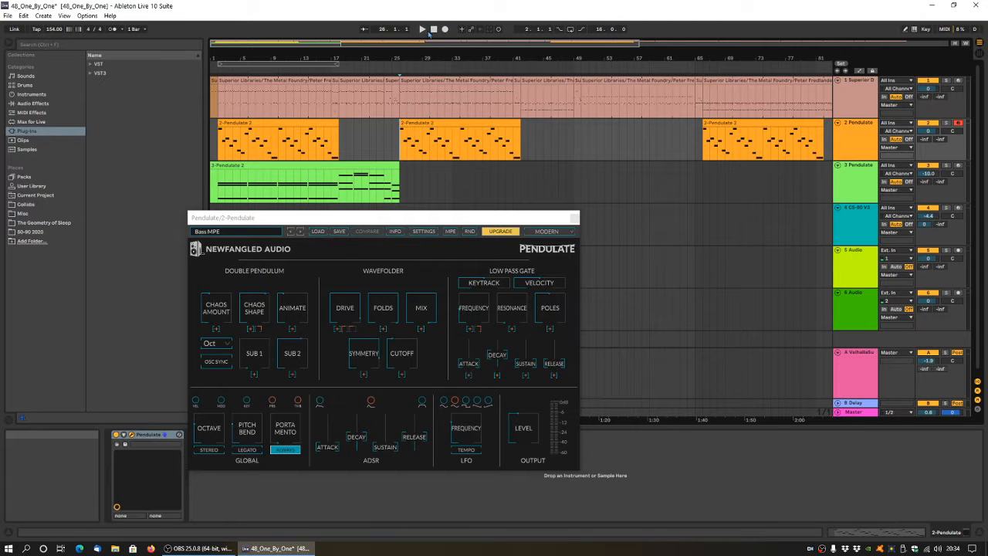
{"action": "left_click", "coordinate": [423, 30]}
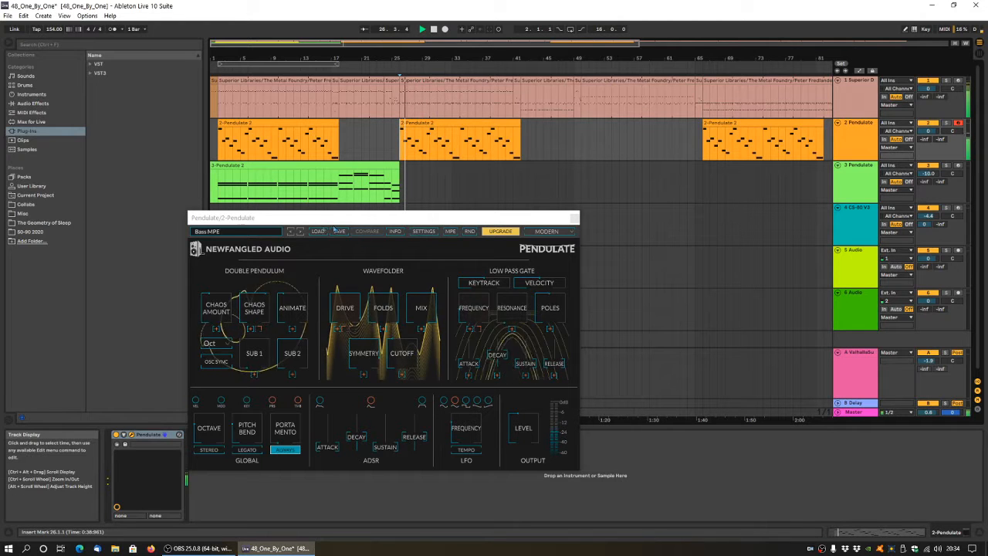
Load the Chris_blat preset into the track 2 Pendulate synth during playback.
{"action": "left_click", "coordinate": [302, 232]}
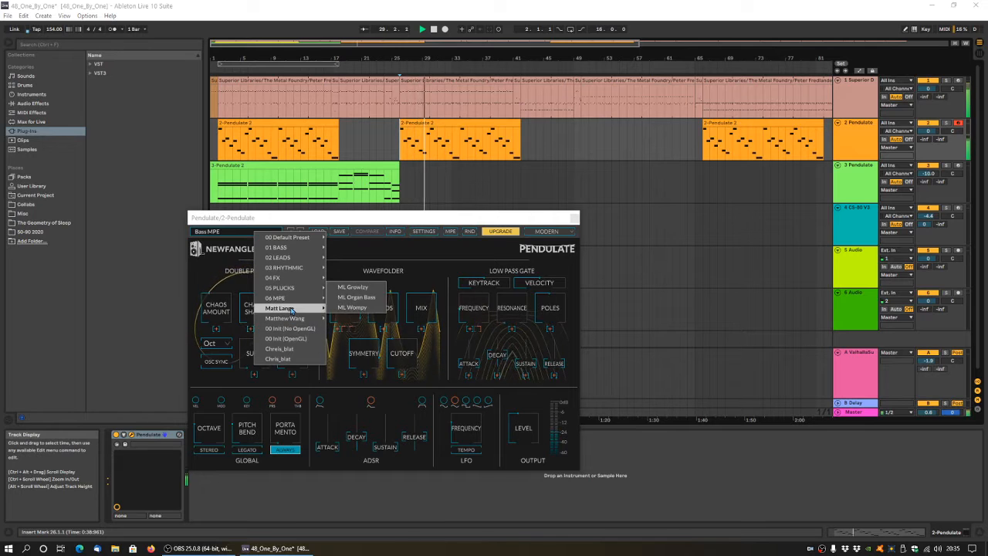
{"action": "mouse_move", "coordinate": [292, 319]}
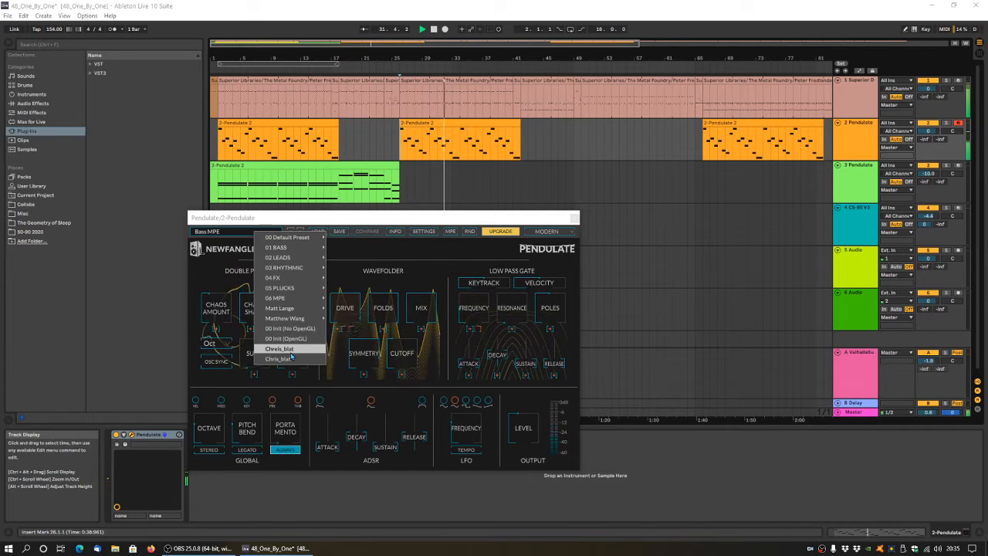
{"action": "left_click", "coordinate": [291, 359]}
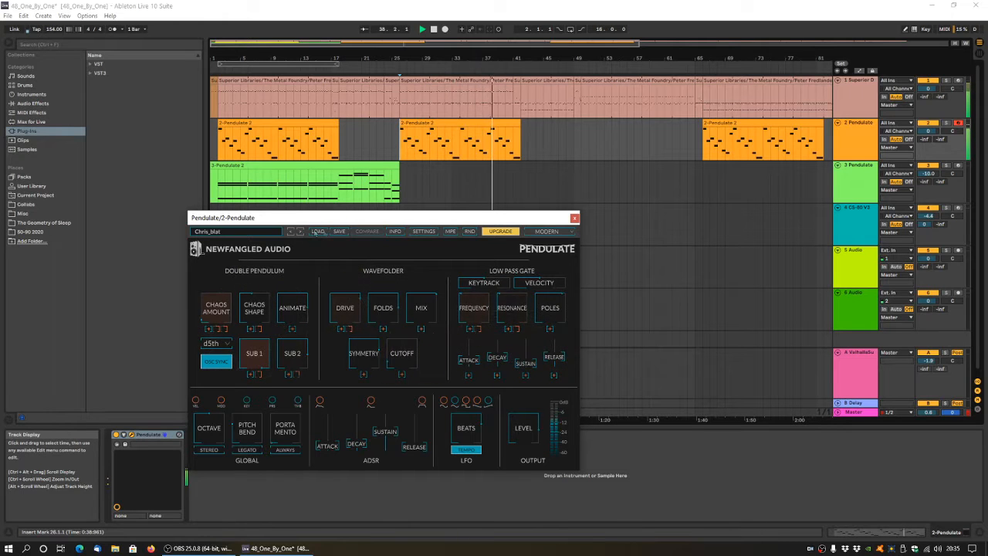
Replay the section from bar 26 with the Wide Bass preset loaded, closing the Pendulate window and stopping playback when done.
{"action": "left_click", "coordinate": [434, 28]}
{"action": "left_click", "coordinate": [242, 235]}
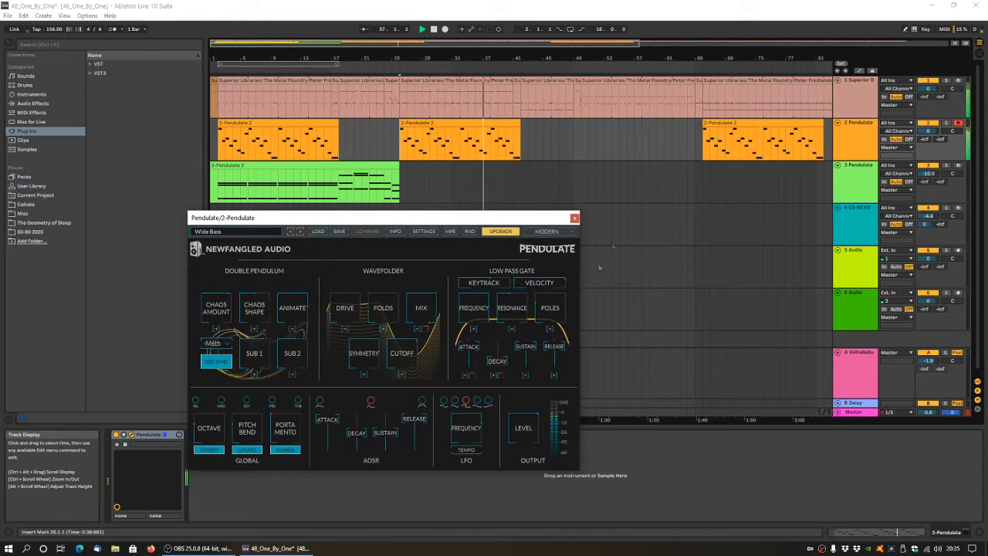
{"action": "left_click", "coordinate": [574, 219]}
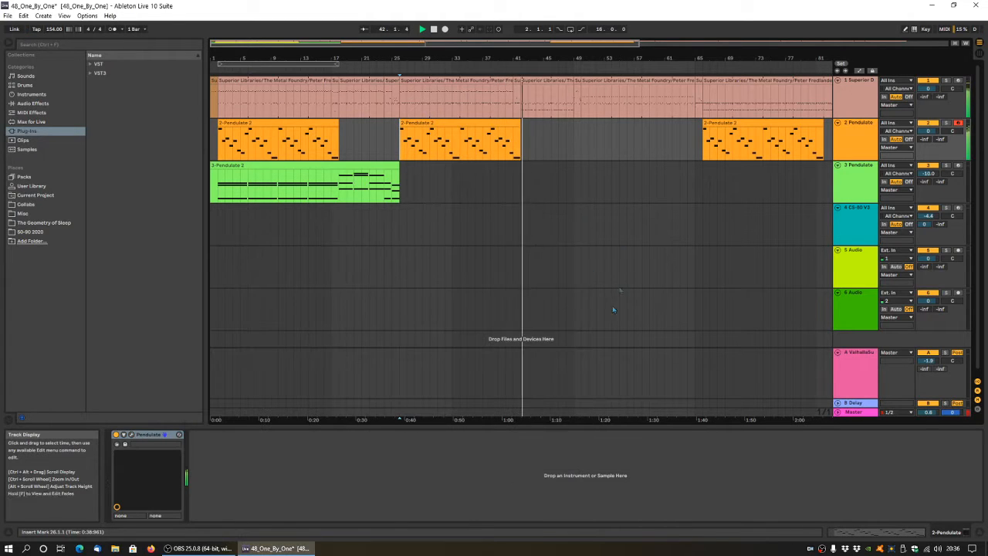
{"action": "key", "text": "space"}
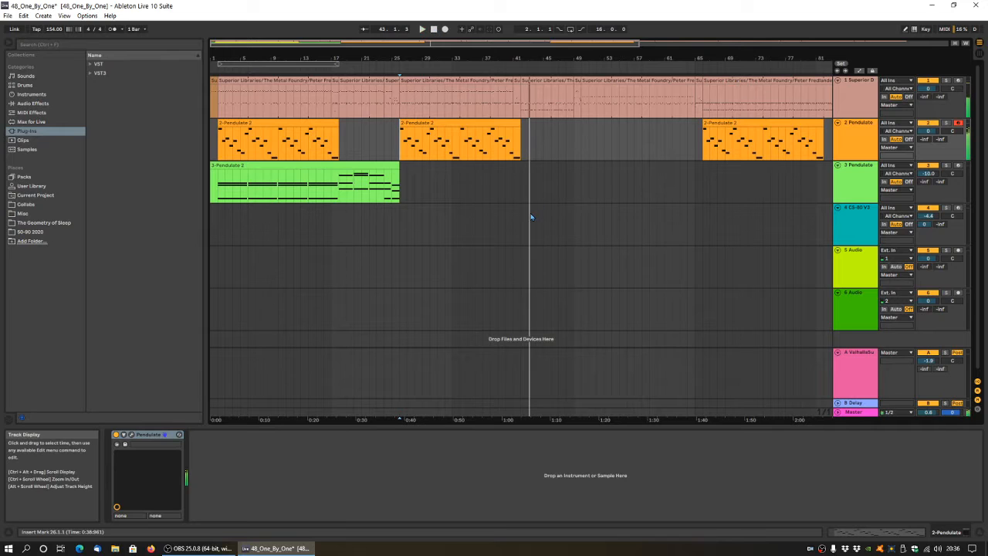
Add a locator named verse at bar 2 and one named chorus at bar 18.
{"action": "left_click", "coordinate": [220, 66]}
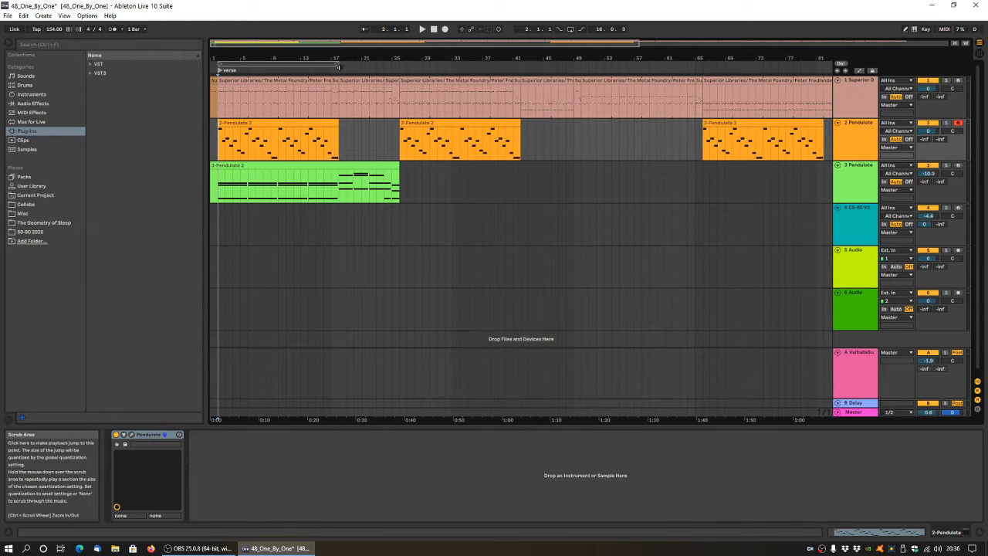
{"action": "right_click", "coordinate": [337, 67]}
{"action": "left_click", "coordinate": [359, 89]}
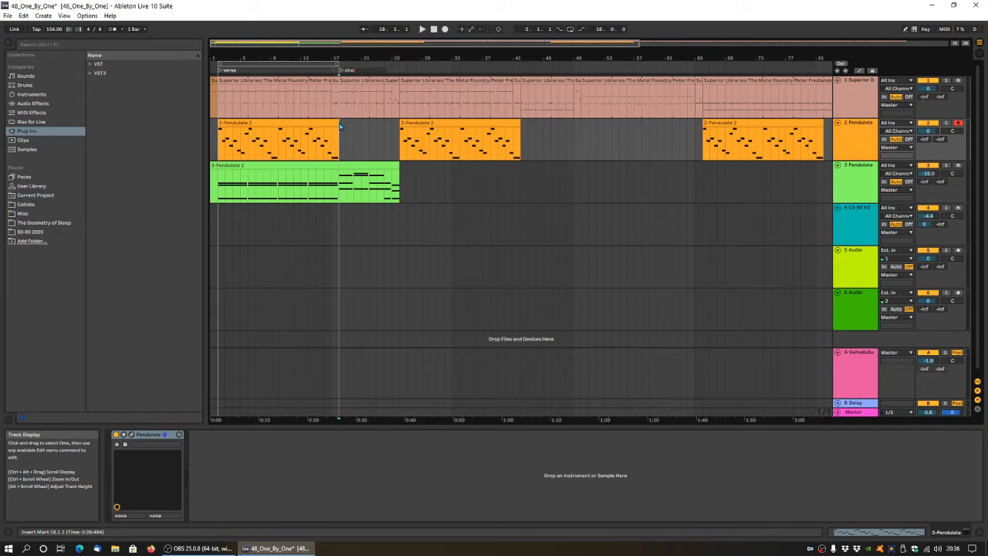
{"action": "key", "text": "Return"}
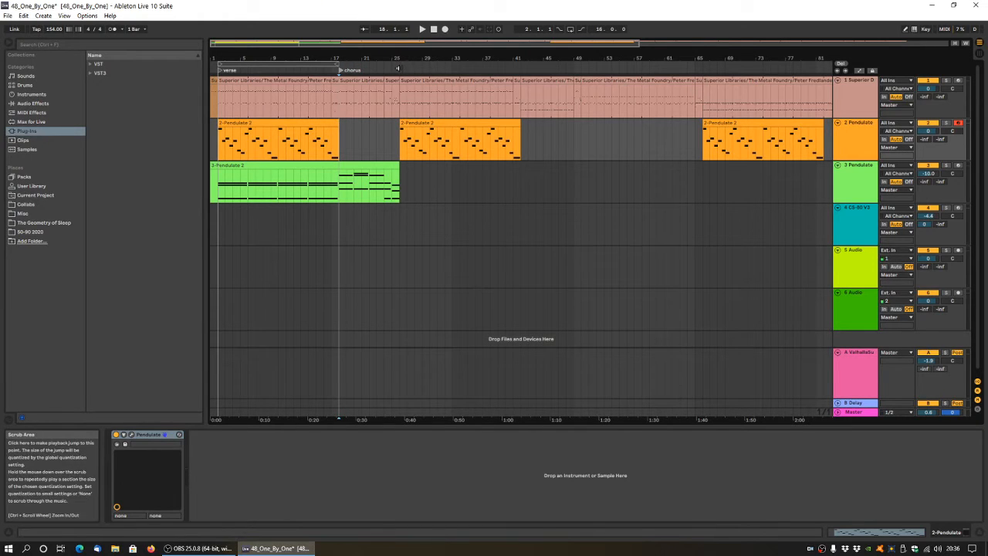
Add a locator named verse at bar 26 and one named chorus at bar 42.
{"action": "right_click", "coordinate": [398, 68]}
{"action": "left_click", "coordinate": [421, 91]}
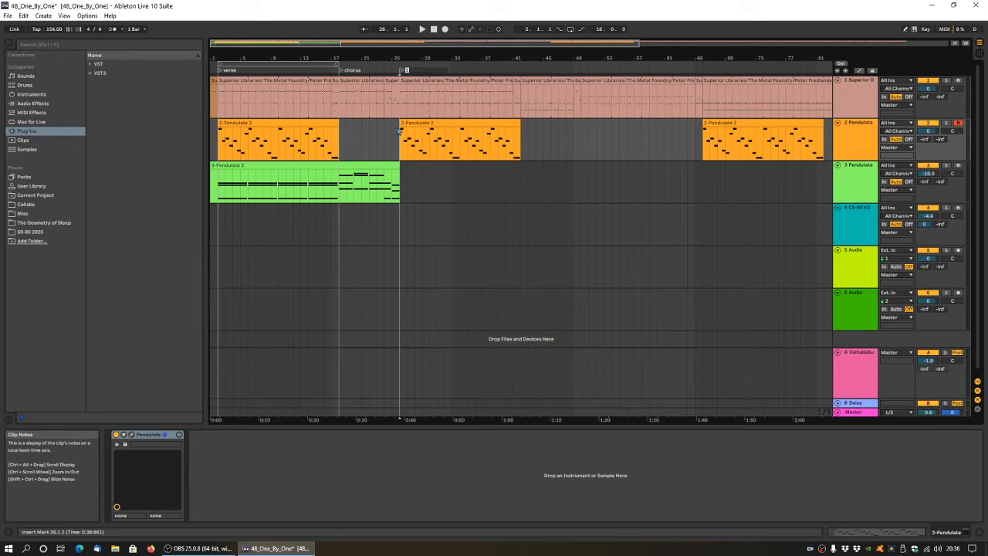
{"action": "type", "text": "verse"}
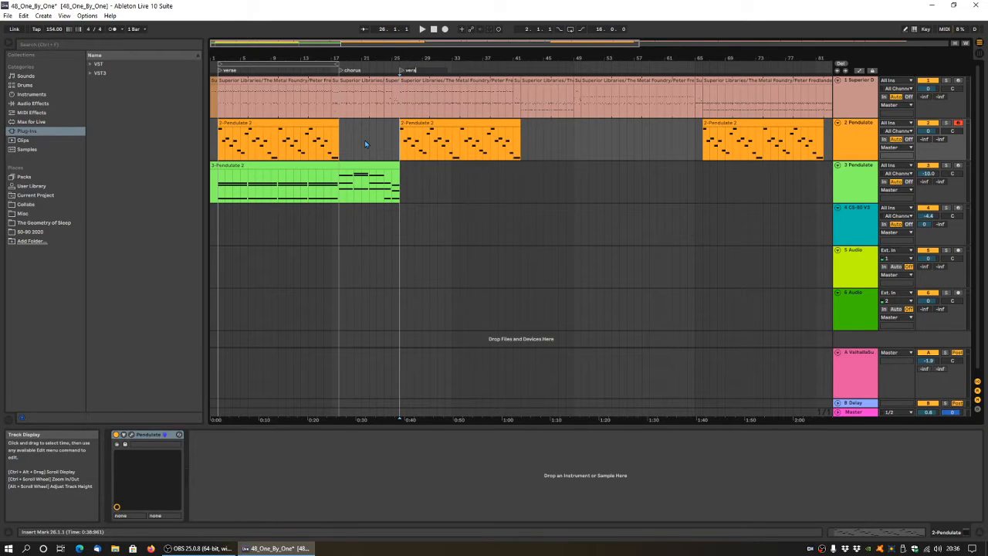
{"action": "key", "text": "Return"}
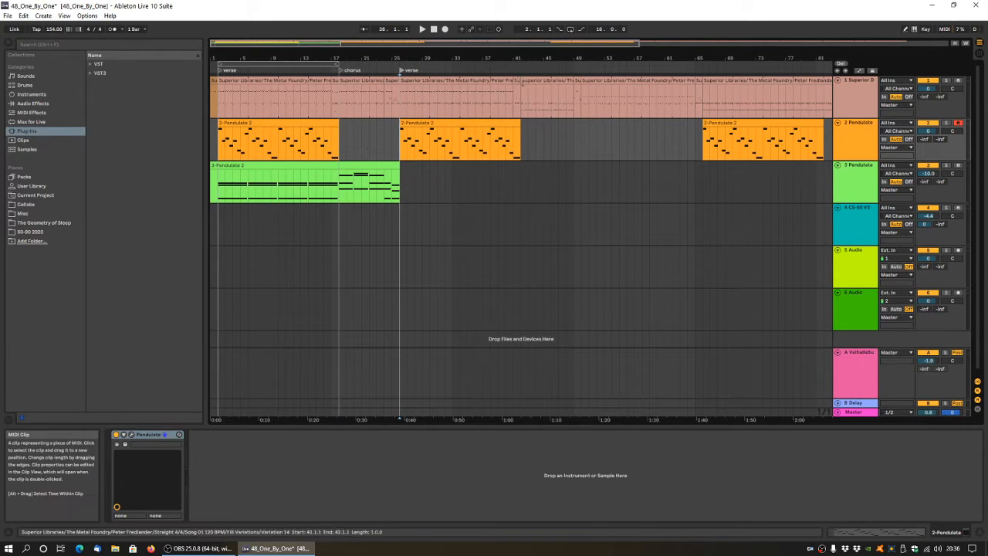
{"action": "right_click", "coordinate": [519, 69]}
{"action": "left_click", "coordinate": [541, 99]}
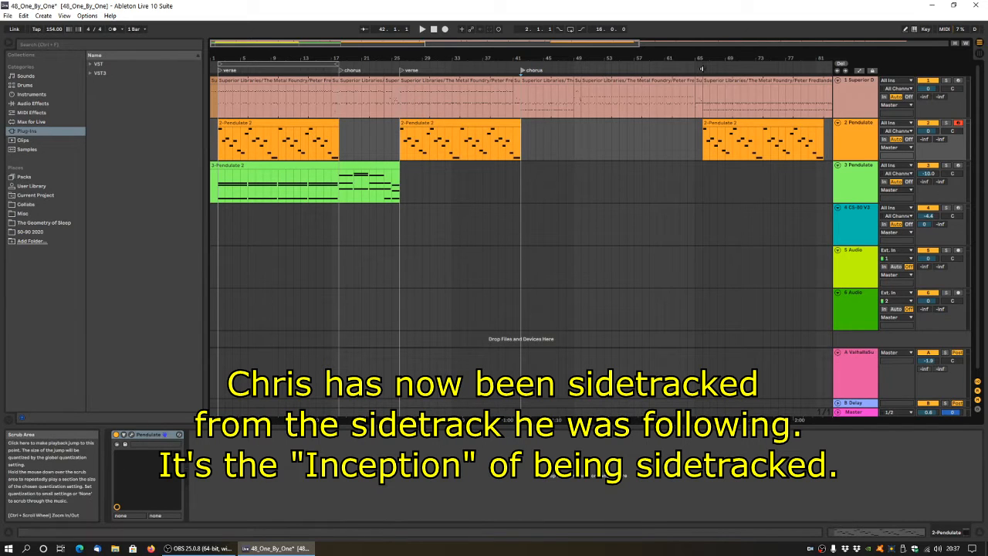
Add a locator named bridge at bar 50, in the gap between the second and third 2 Pendulate clips.
{"action": "right_click", "coordinate": [581, 69]}
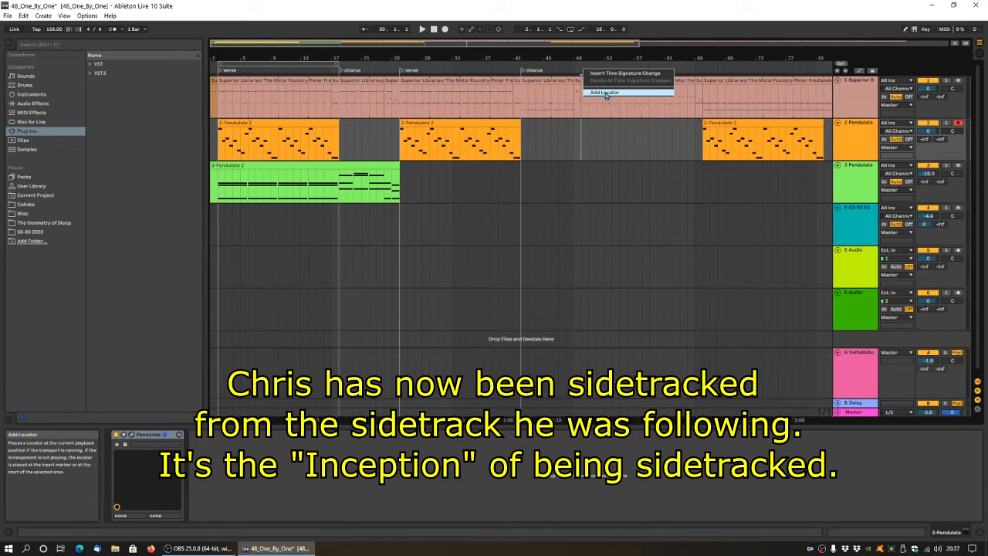
{"action": "left_click", "coordinate": [605, 92]}
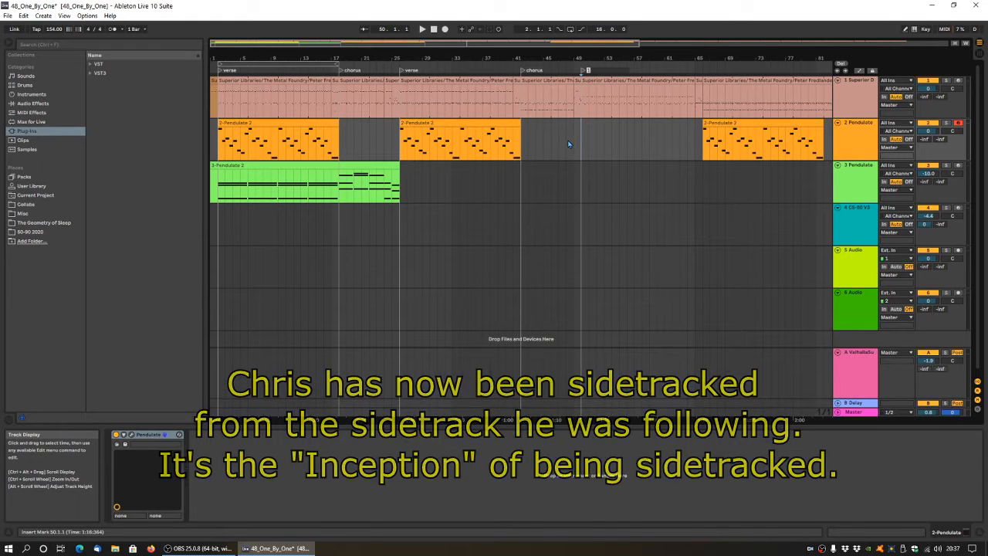
{"action": "type", "text": "br"}
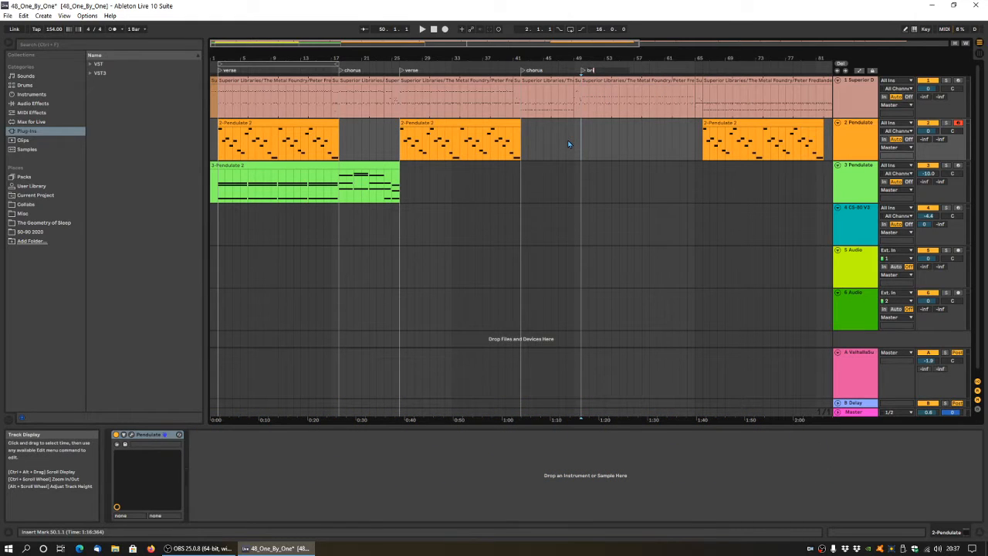
{"action": "type", "text": "idge"}
{"action": "key", "text": "Return"}
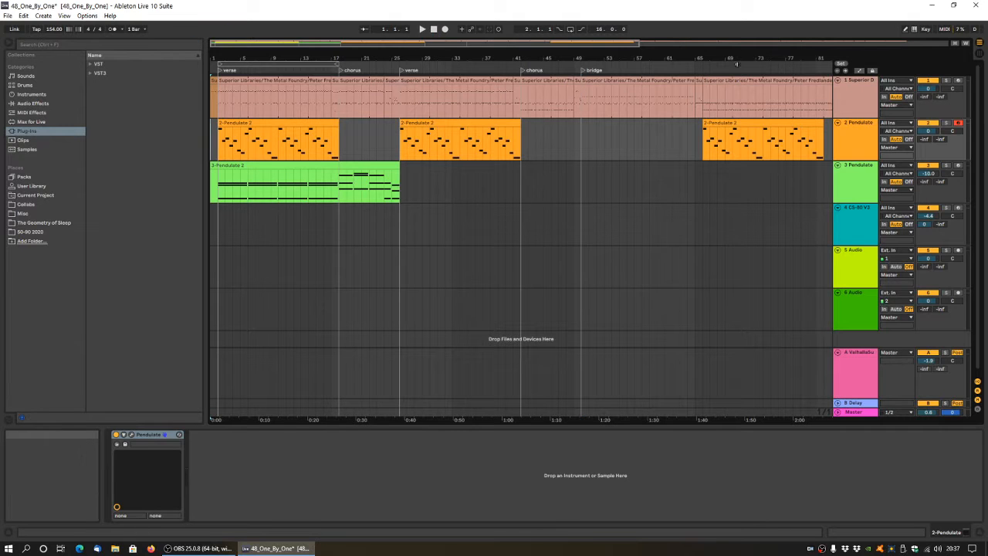
Add a locator named verse at bar 66, where the third 2 Pendulate clip begins.
{"action": "right_click", "coordinate": [700, 70]}
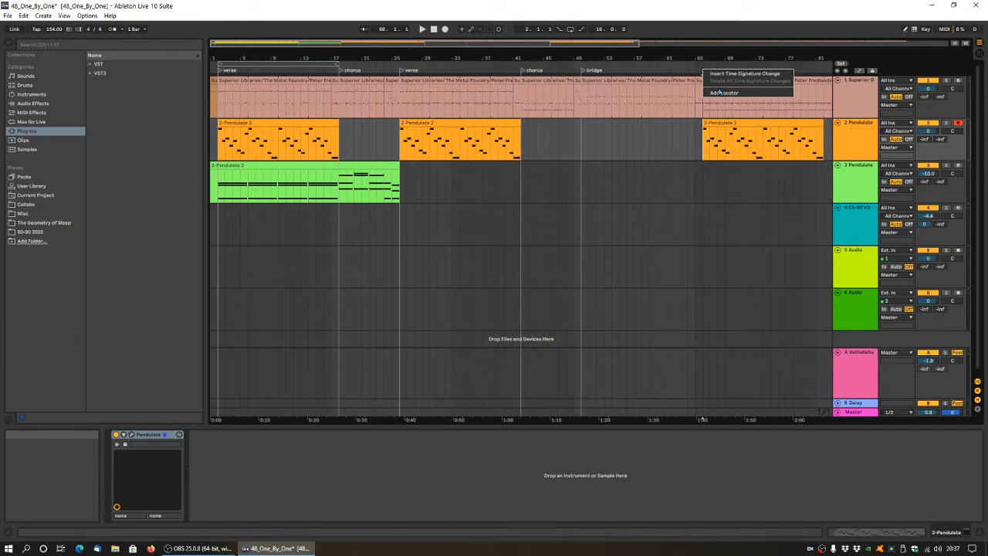
{"action": "left_click", "coordinate": [715, 93]}
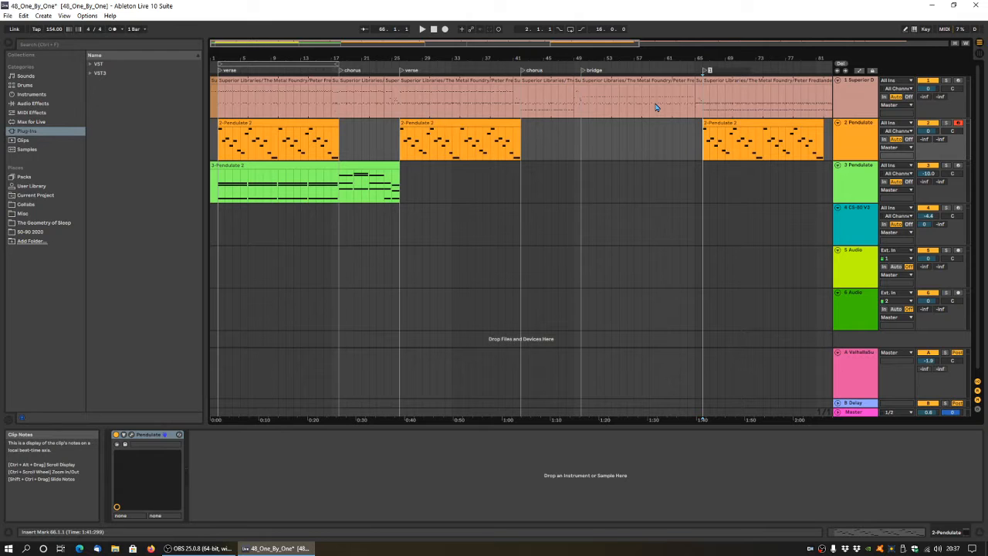
{"action": "key", "text": "Return"}
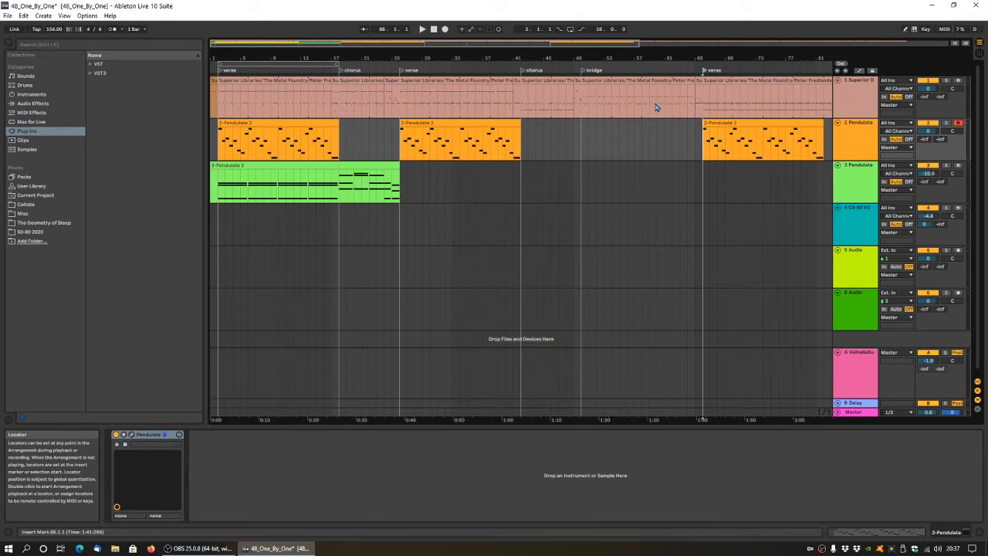
Add a locator named chorus at bar 82, at the end of the third 2 Pendulate clip.
{"action": "left_click_drag", "start_coordinate": [488, 44], "coordinate": [595, 43]}
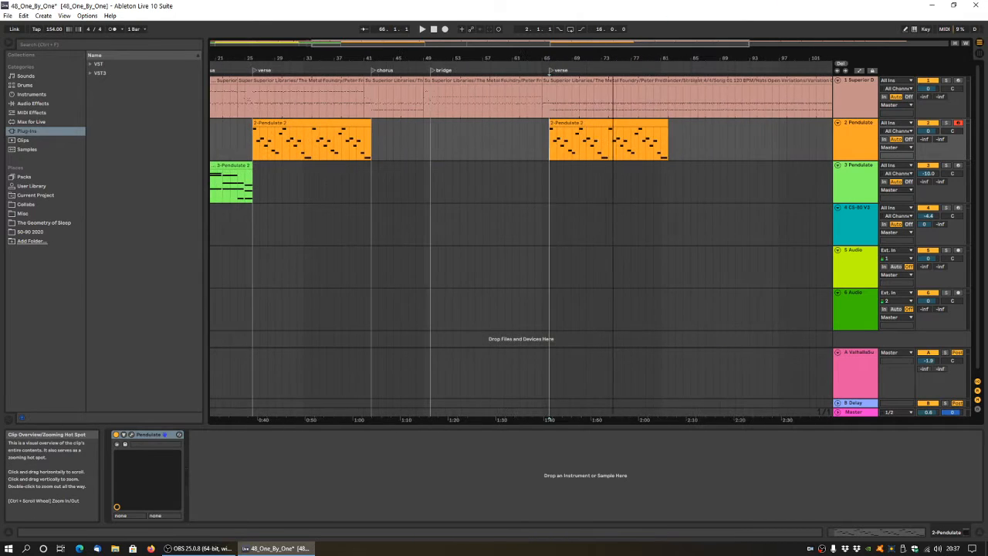
{"action": "right_click", "coordinate": [669, 71]}
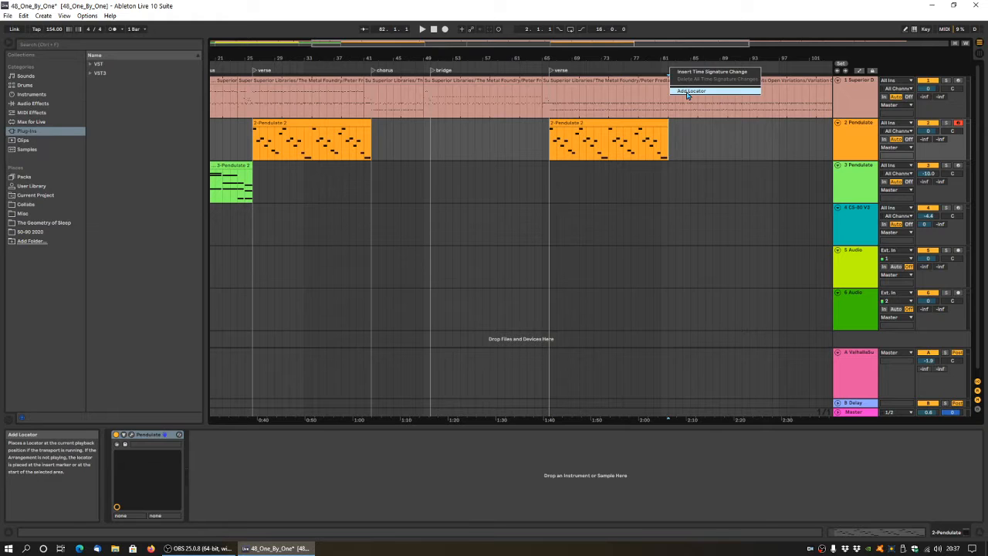
{"action": "left_click", "coordinate": [687, 92]}
{"action": "type", "text": "orus"}
{"action": "key", "text": "Return"}
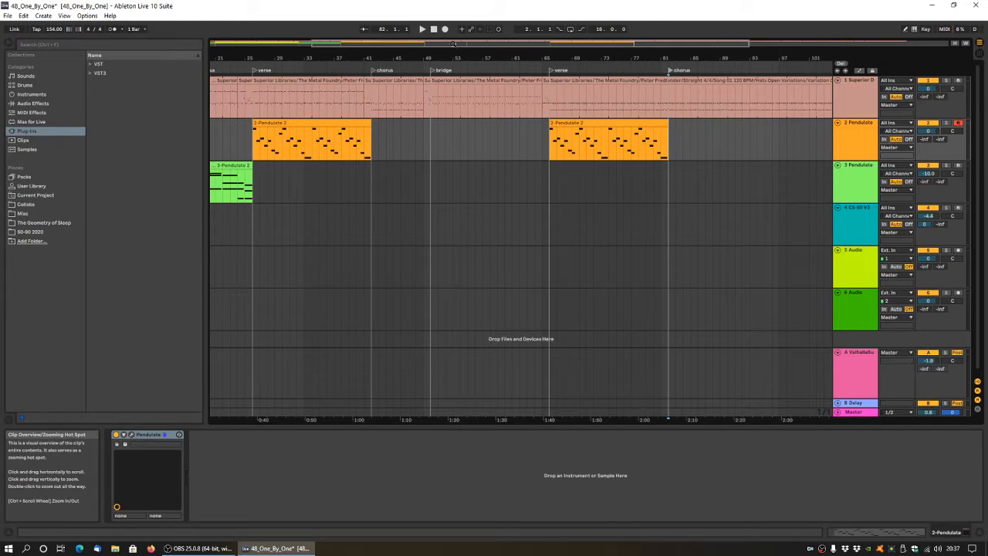
{"action": "double_click", "coordinate": [454, 44]}
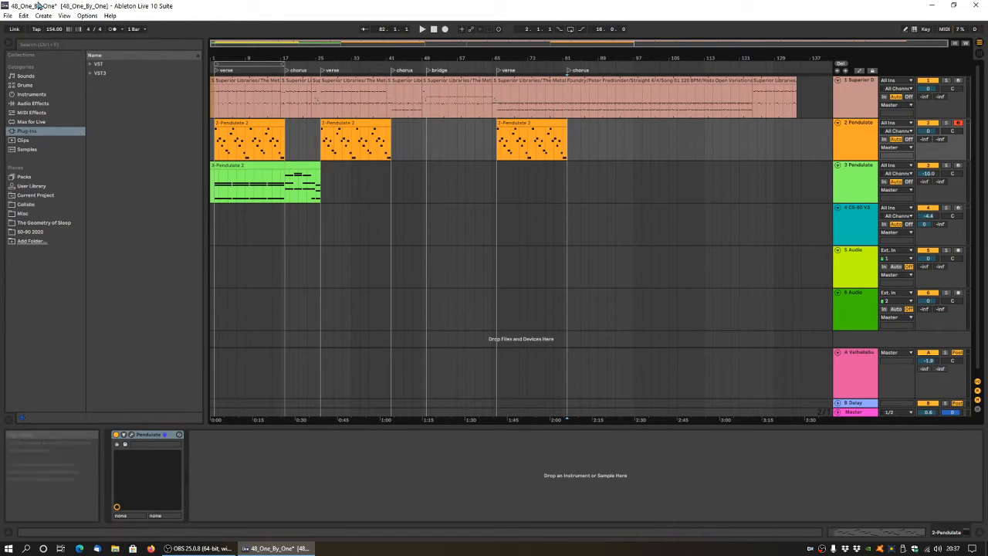
Save the current Live Set and open the recent set 46_Down_The_Rabbit_Hole.als.
{"action": "left_click", "coordinate": [8, 17]}
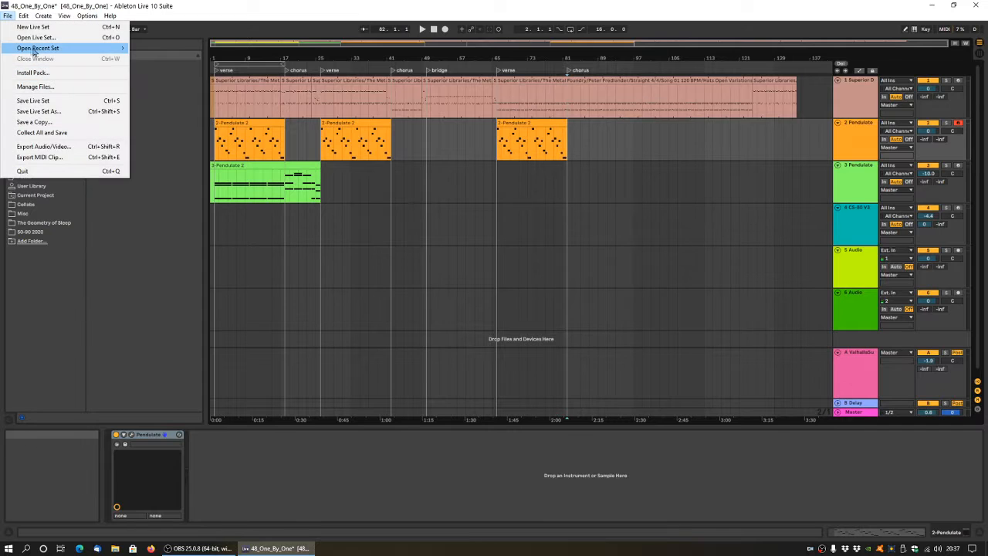
{"action": "mouse_move", "coordinate": [35, 50]}
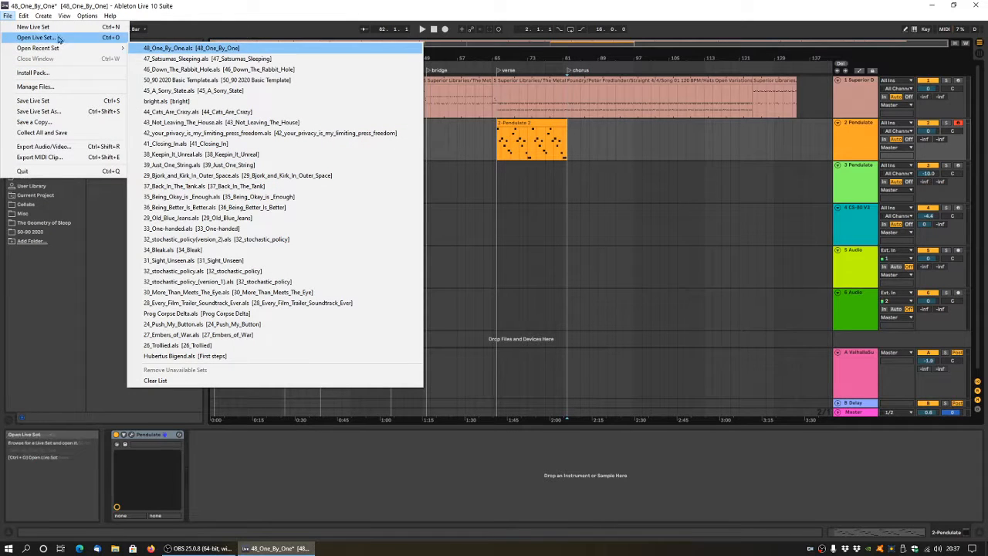
{"action": "left_click", "coordinate": [44, 103]}
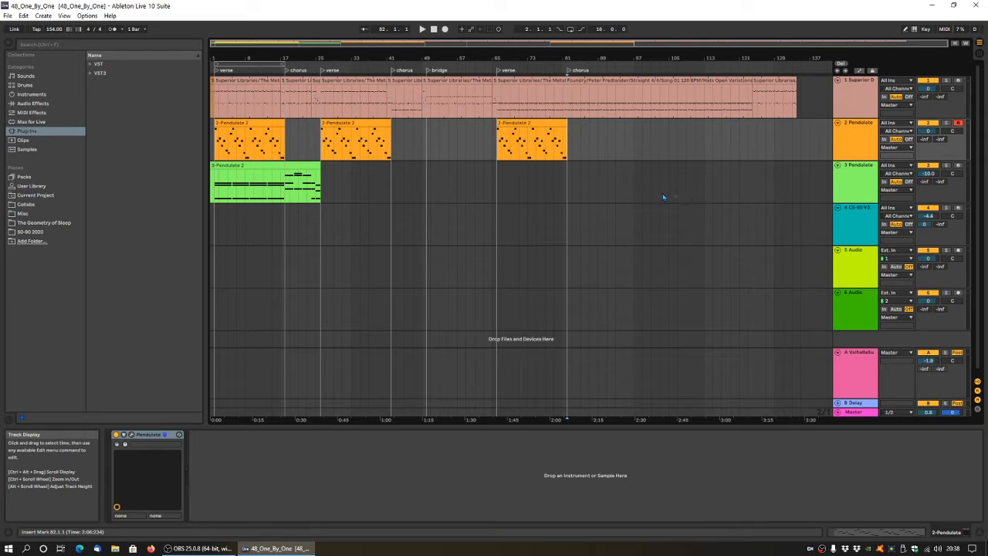
{"action": "left_click", "coordinate": [8, 17]}
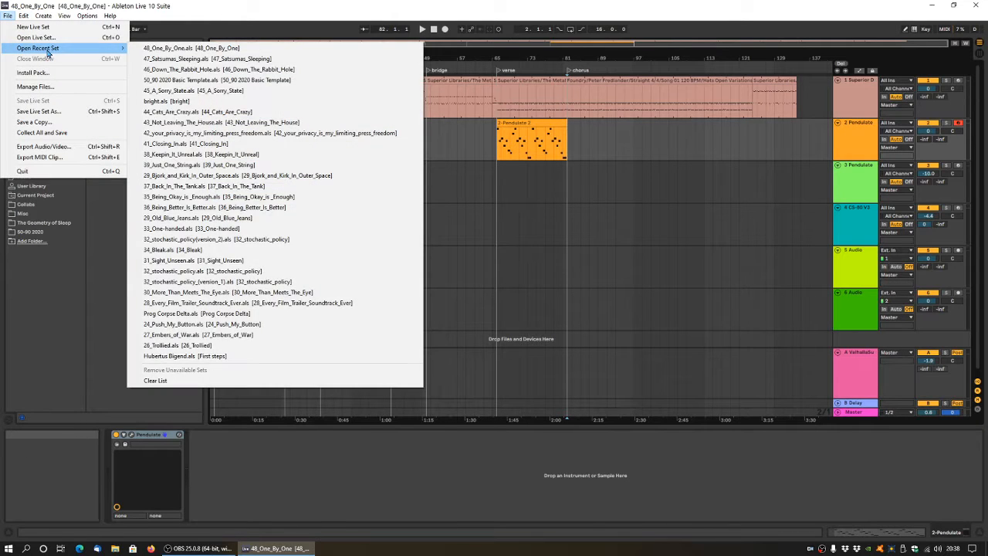
{"action": "left_click", "coordinate": [193, 69]}
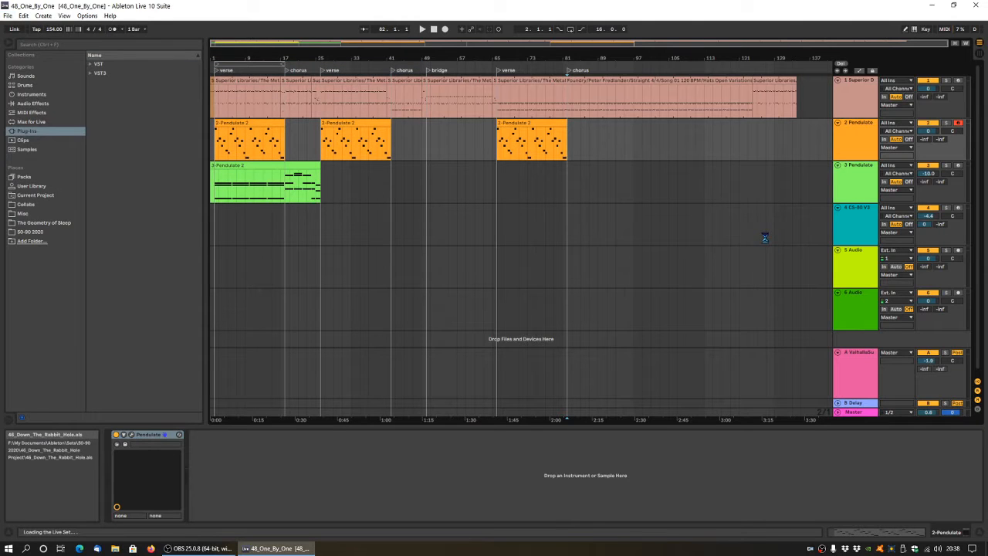
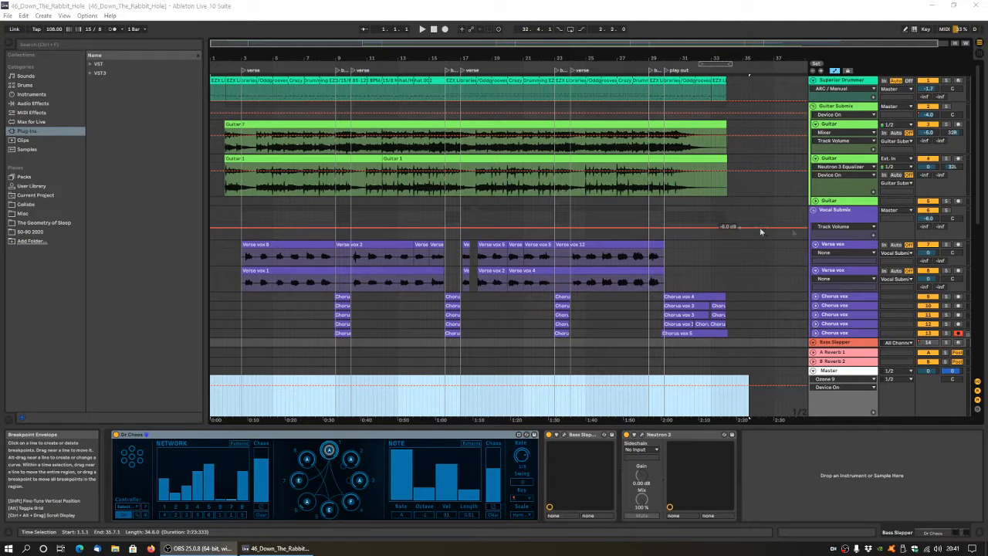
Solo the Bass Slapper track and select it.
{"action": "scroll", "coordinate": [825, 224], "scroll_direction": "down", "scroll_amount": 3}
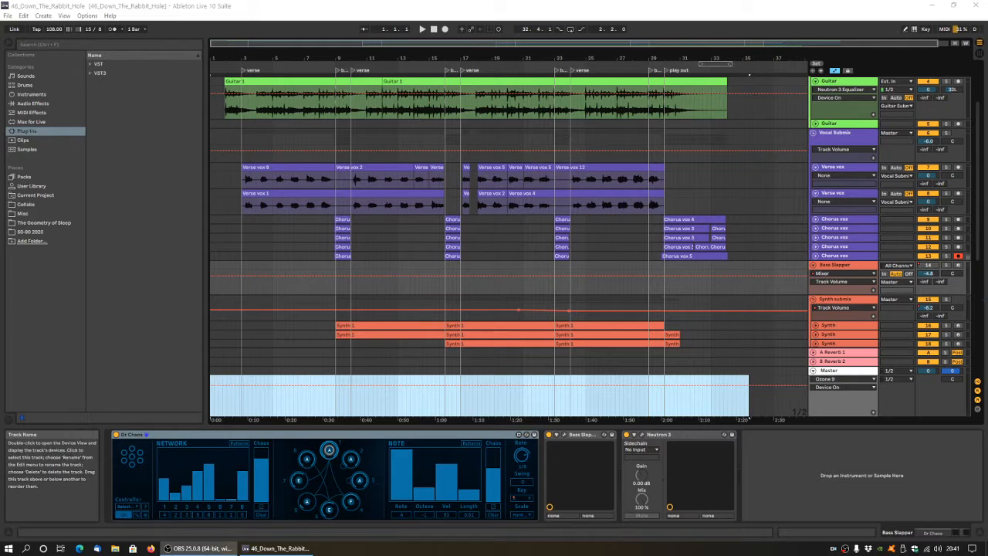
{"action": "left_click", "coordinate": [946, 265]}
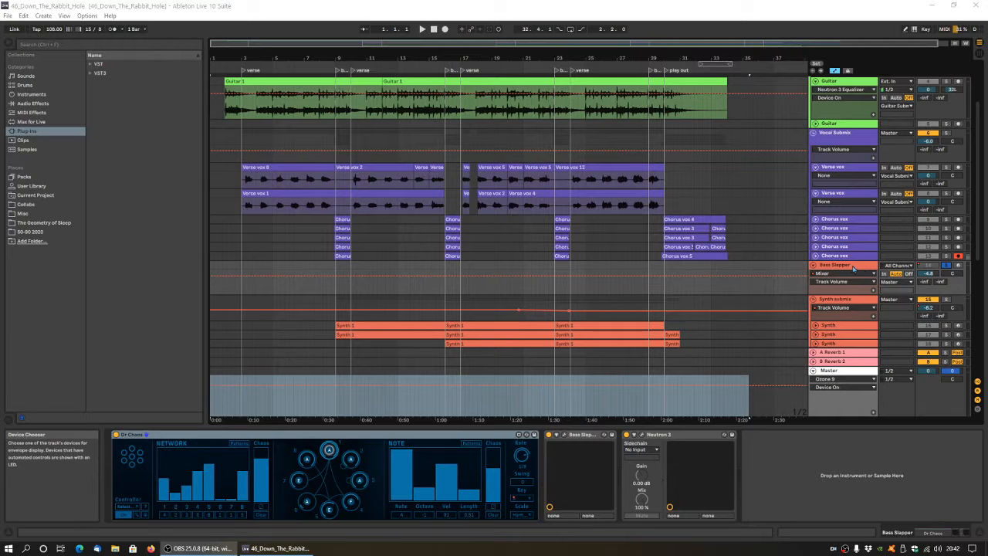
{"action": "left_click", "coordinate": [851, 266]}
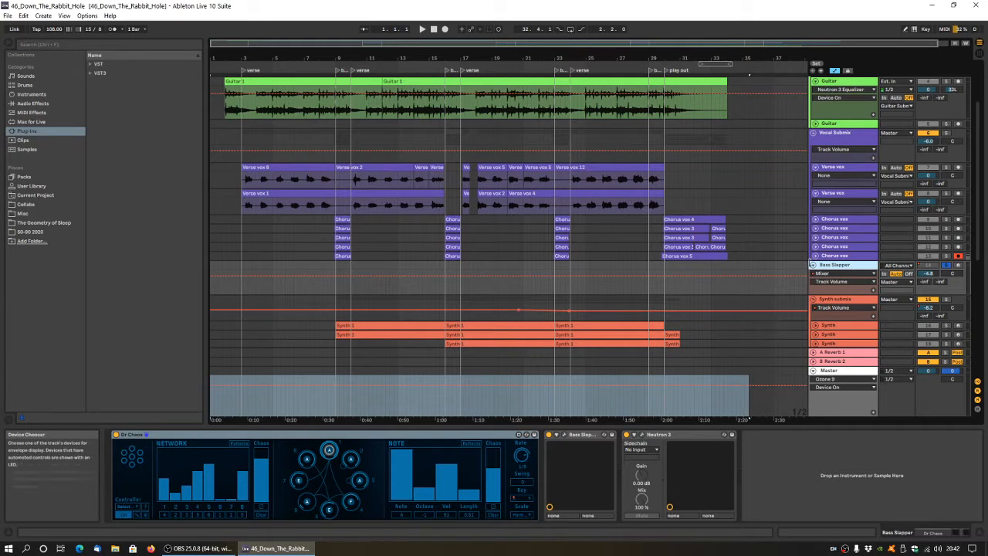
Open the Bass Slapper instrument's plug-in window, look over its fretboard, controls and effects pedals, and close it.
{"action": "left_click", "coordinate": [565, 436]}
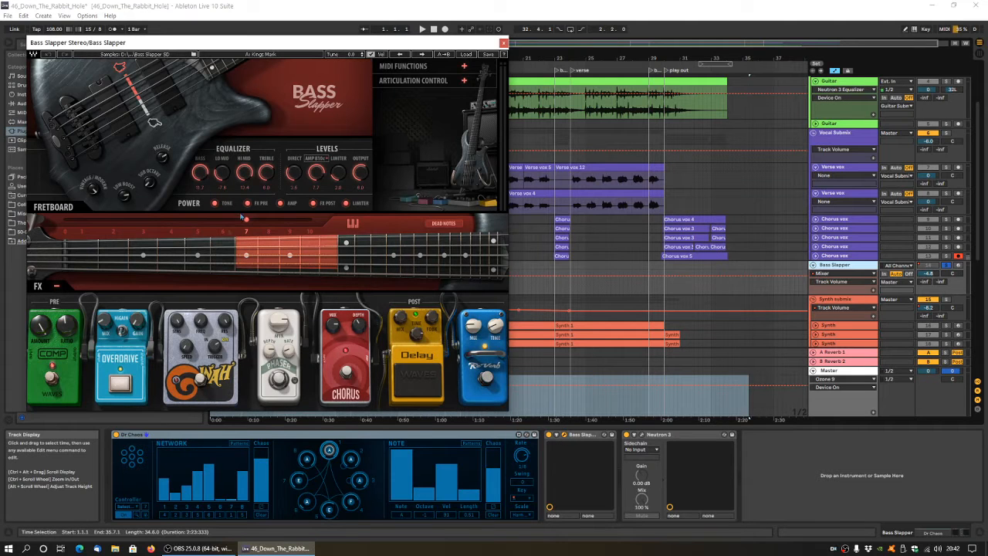
{"action": "left_click", "coordinate": [299, 247]}
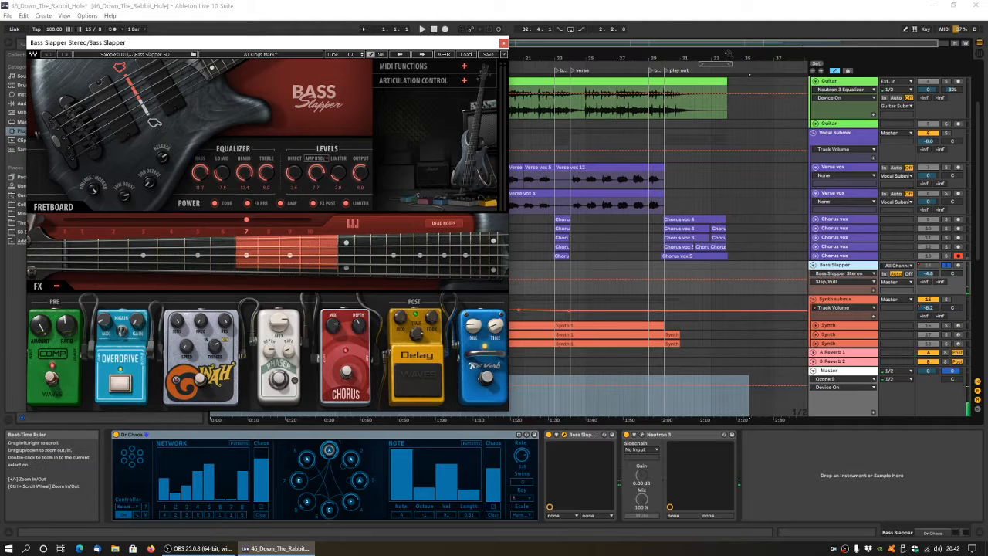
{"action": "left_click", "coordinate": [503, 44]}
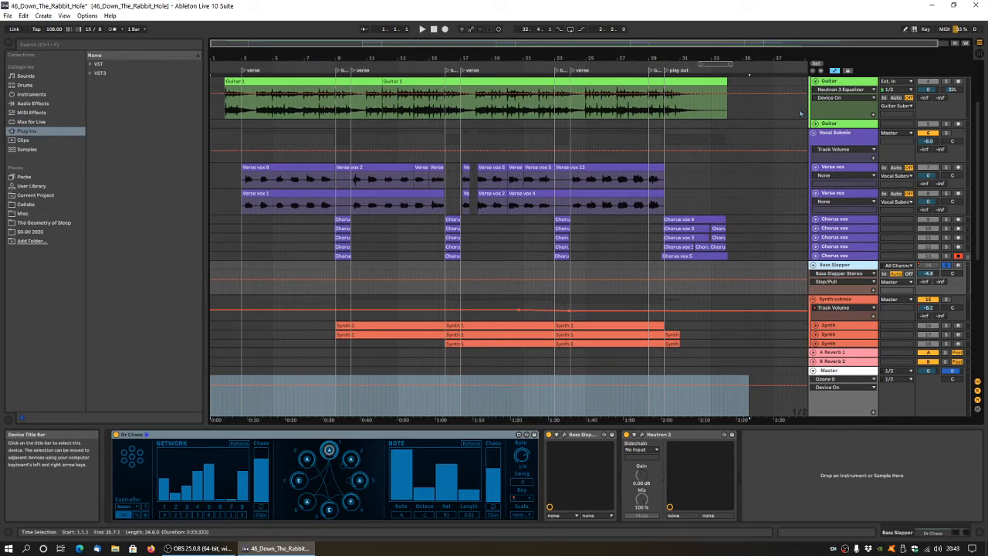
Increase the height of the Vocal Submix track and keep its automation lane on the Mixer's Track Volume.
{"action": "left_click", "coordinate": [832, 150]}
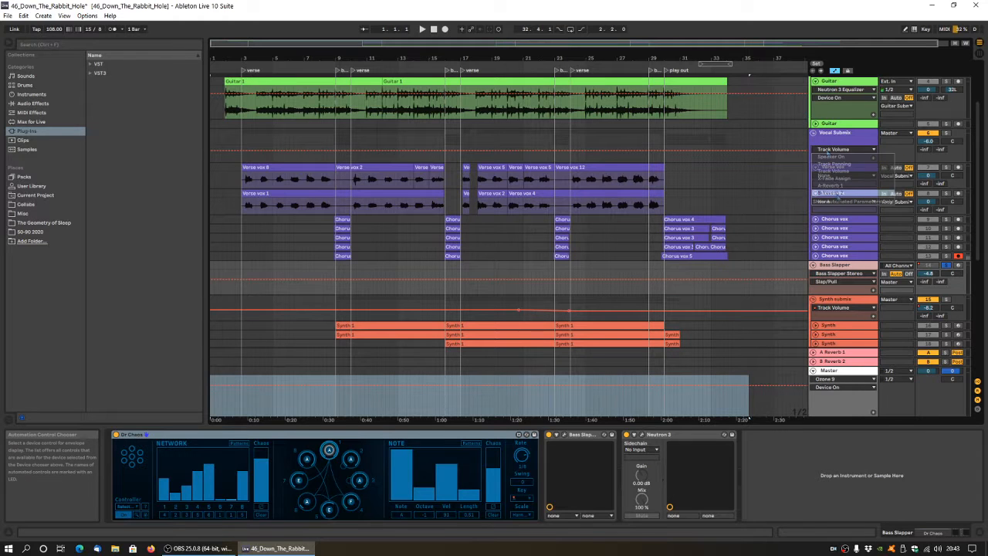
{"action": "left_click", "coordinate": [832, 151]}
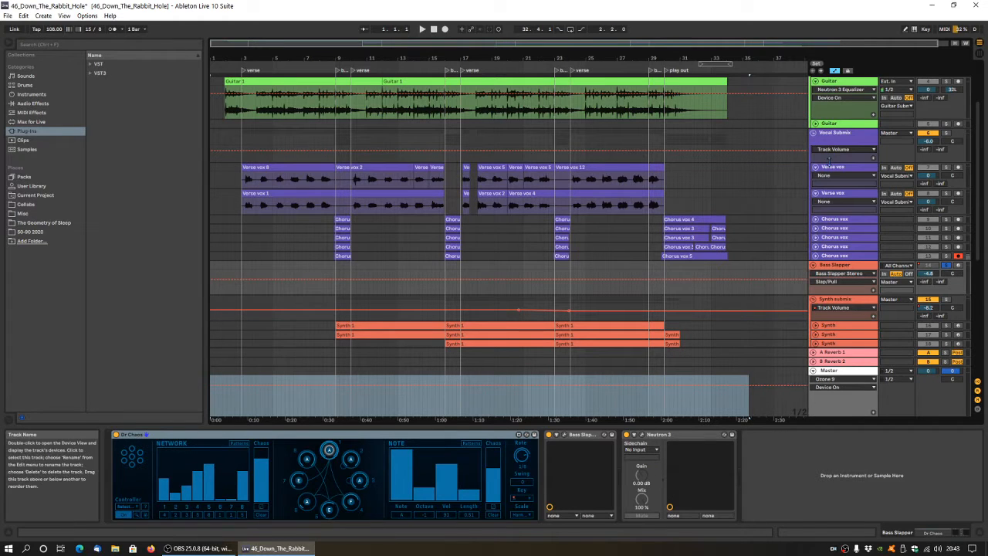
{"action": "left_click", "coordinate": [834, 159]}
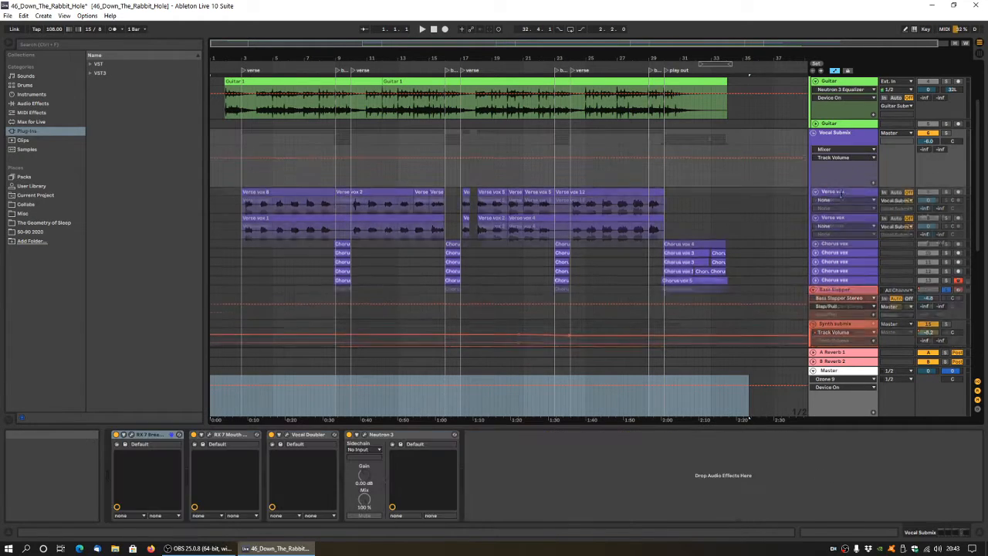
{"action": "left_click", "coordinate": [841, 149]}
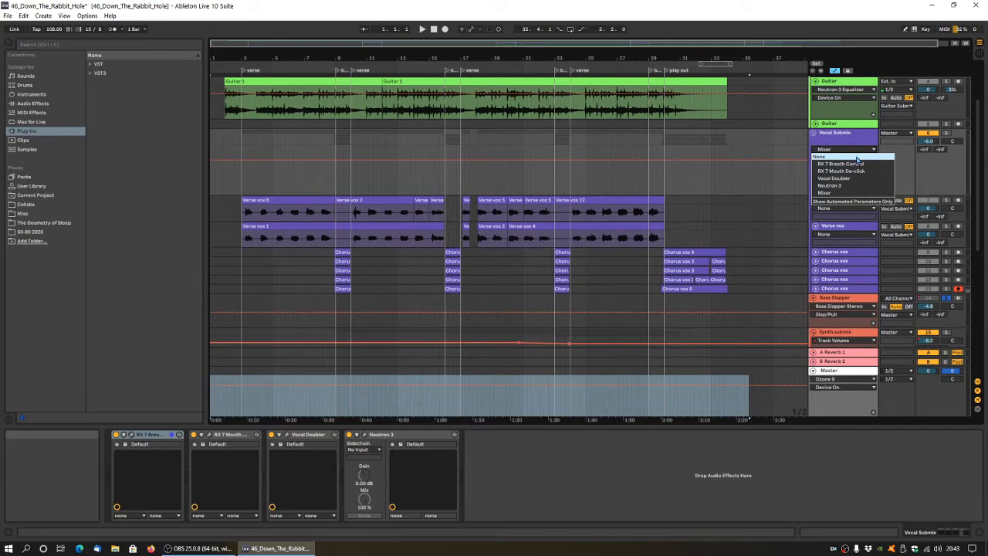
{"action": "left_click", "coordinate": [820, 193]}
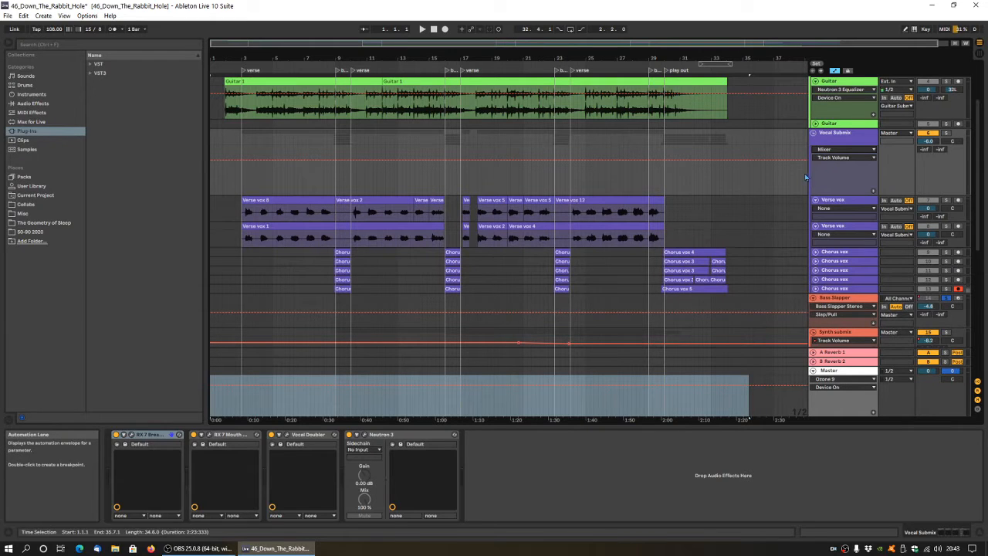
Show the Dr Chaos Root Note automation on the Bass Slapper track.
{"action": "scroll", "coordinate": [807, 258], "scroll_direction": "down", "scroll_amount": 3}
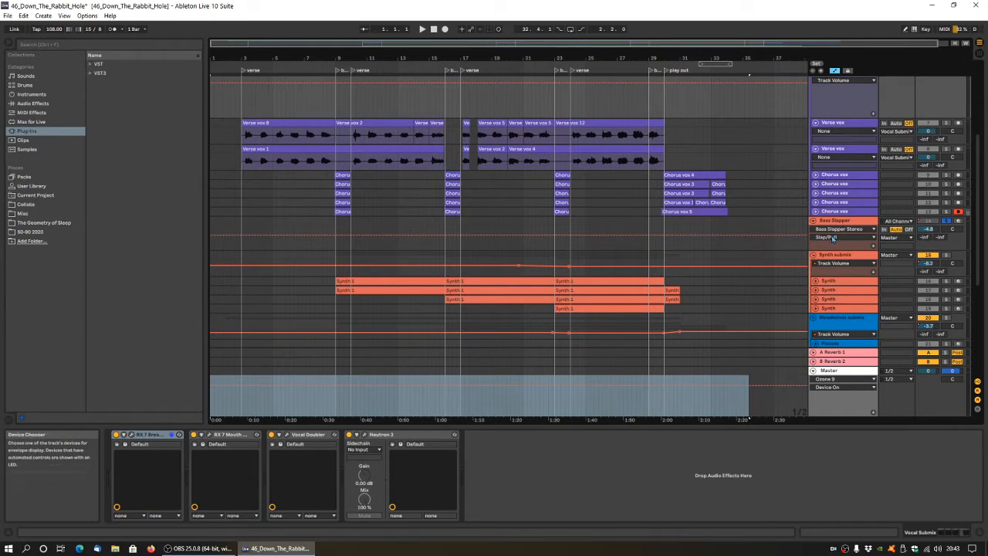
{"action": "left_click", "coordinate": [832, 237]}
{"action": "left_click", "coordinate": [834, 229]}
{"action": "left_click", "coordinate": [834, 229]}
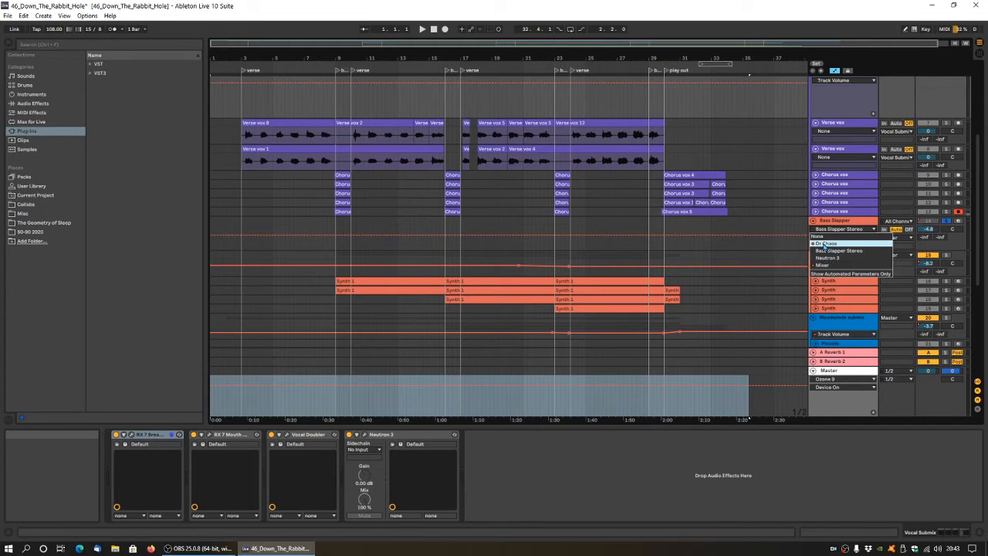
{"action": "left_click", "coordinate": [823, 245]}
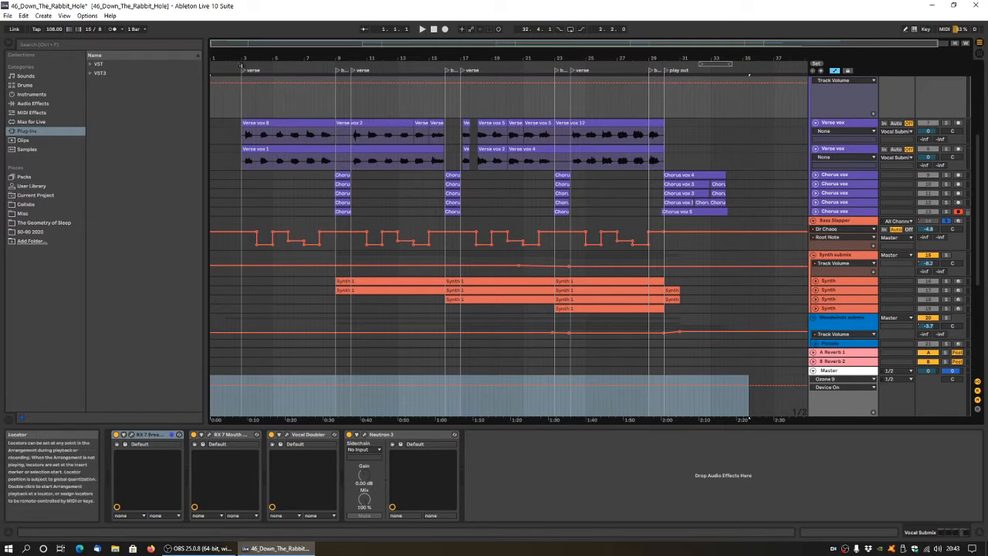
Play back the soloed bass line, unsolo the Bass Slapper track and stop playback.
{"action": "left_click", "coordinate": [237, 64]}
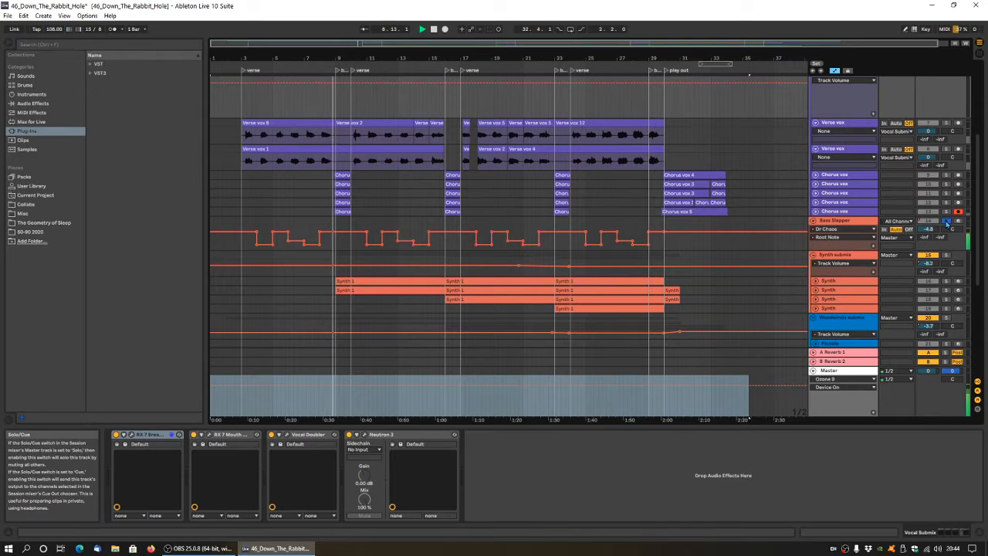
{"action": "key", "text": "space"}
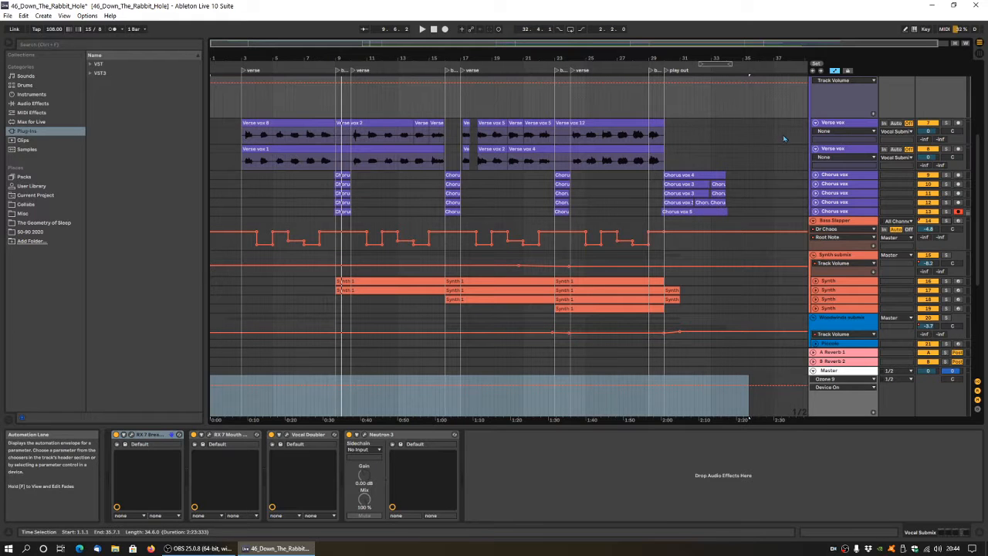
Unfold all five Chorus vox tracks to show their waveforms and panning automation.
{"action": "scroll", "coordinate": [761, 158], "scroll_direction": "down", "scroll_amount": 3}
{"action": "scroll", "coordinate": [767, 159], "scroll_direction": "up", "scroll_amount": 3}
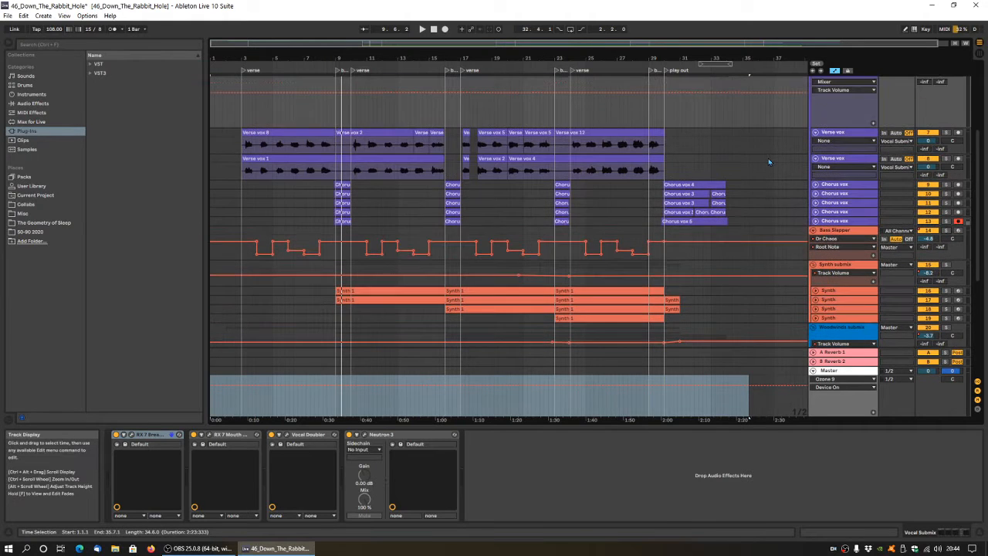
{"action": "left_click", "coordinate": [815, 184]}
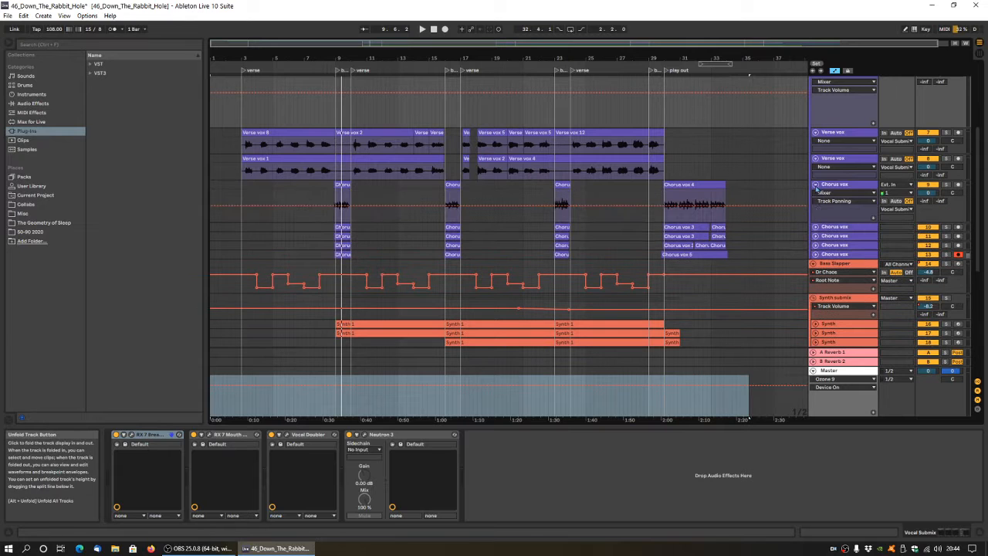
{"action": "left_click", "coordinate": [816, 227]}
{"action": "scroll", "coordinate": [816, 231], "scroll_direction": "down", "scroll_amount": 1}
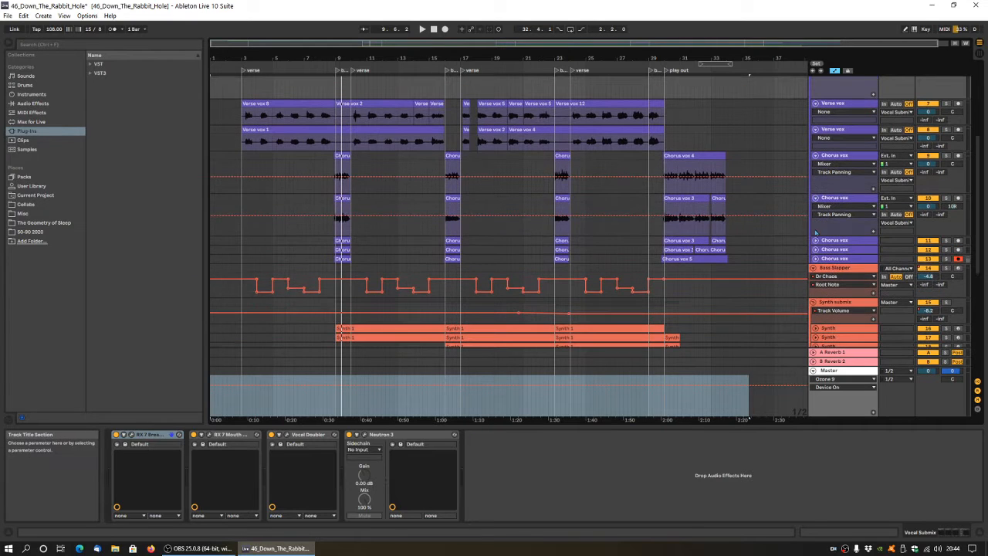
{"action": "left_click", "coordinate": [815, 240]}
{"action": "scroll", "coordinate": [820, 241], "scroll_direction": "down", "scroll_amount": 2}
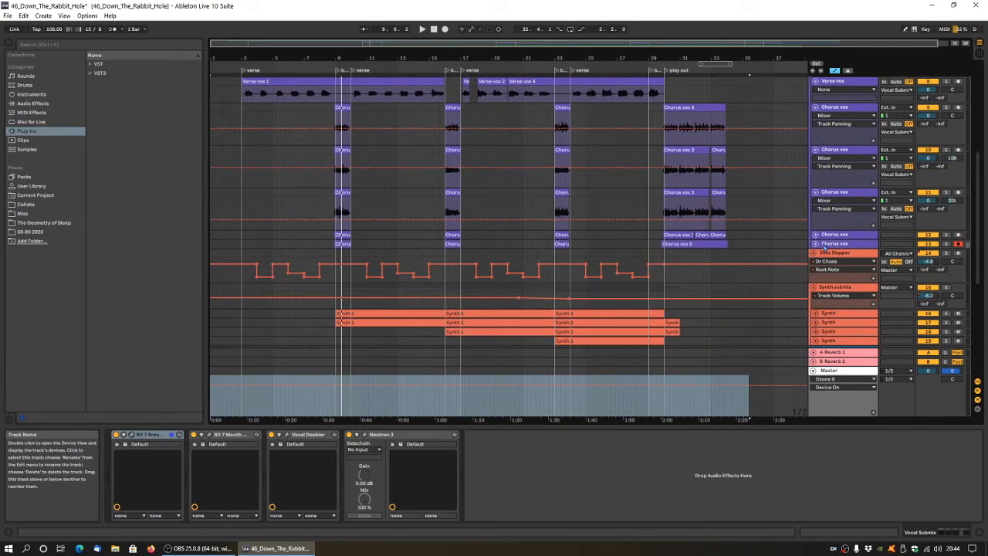
{"action": "left_click", "coordinate": [815, 234]}
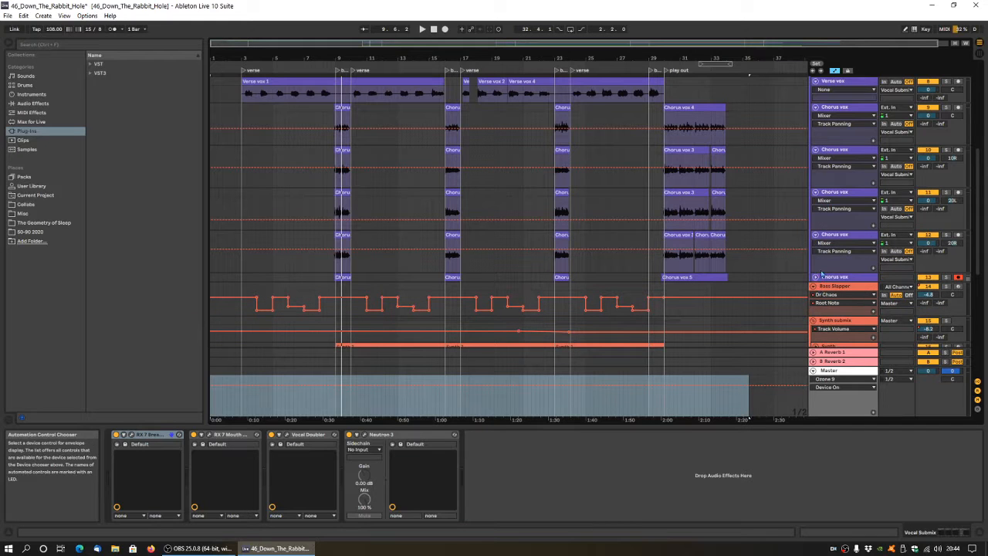
{"action": "left_click", "coordinate": [815, 277]}
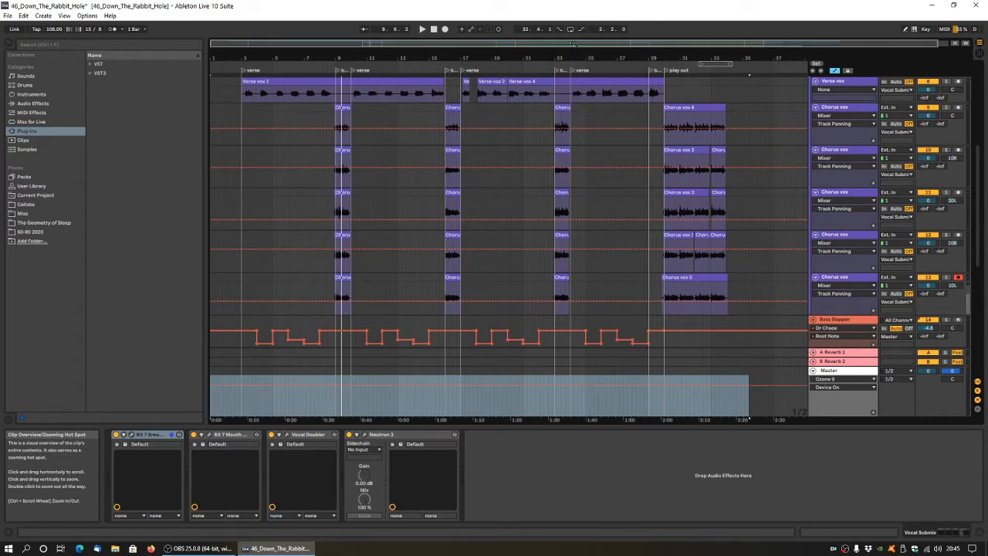
Zoom the arrangement out slightly and fold the first four Chorus vox tracks again.
{"action": "left_click_drag", "start_coordinate": [594, 51], "coordinate": [594, 47]}
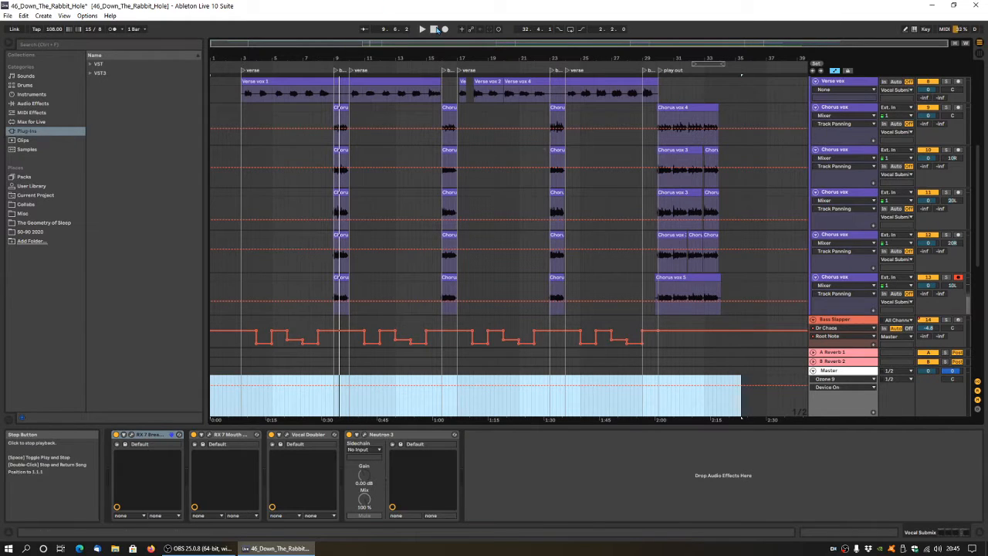
{"action": "left_click", "coordinate": [816, 108]}
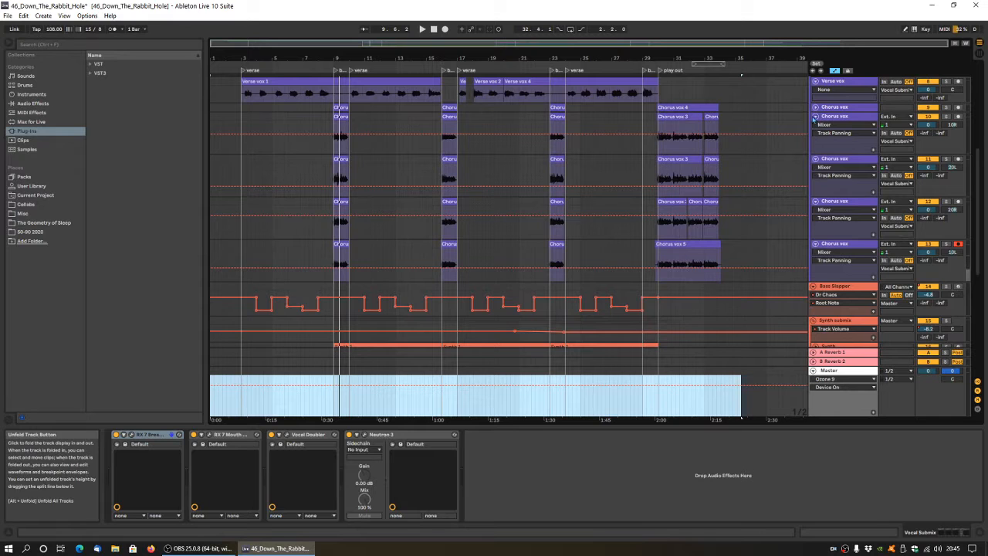
{"action": "left_click", "coordinate": [816, 117]}
{"action": "left_click", "coordinate": [816, 126]}
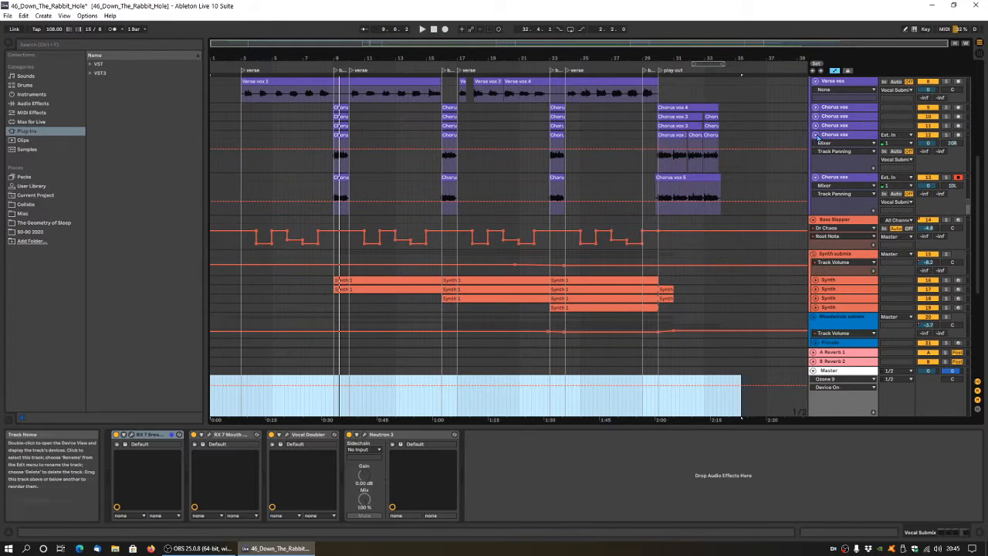
{"action": "left_click", "coordinate": [816, 135]}
Play the full arrangement from the start and look over the drum, guitar and vocal tracks.
{"action": "left_click", "coordinate": [433, 29]}
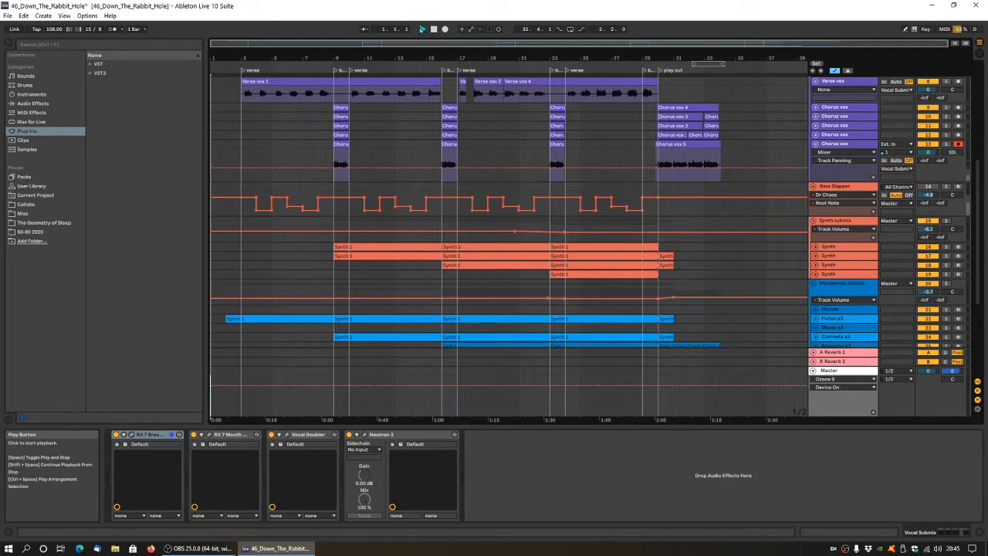
{"action": "left_click", "coordinate": [421, 30]}
{"action": "scroll", "coordinate": [490, 245], "scroll_direction": "up", "scroll_amount": 3}
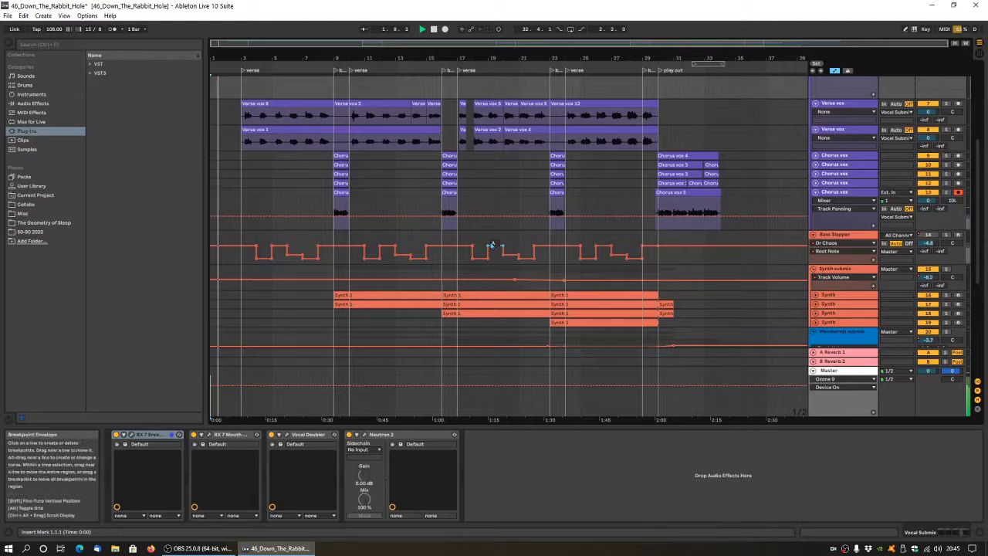
{"action": "scroll", "coordinate": [490, 245], "scroll_direction": "up", "scroll_amount": 5}
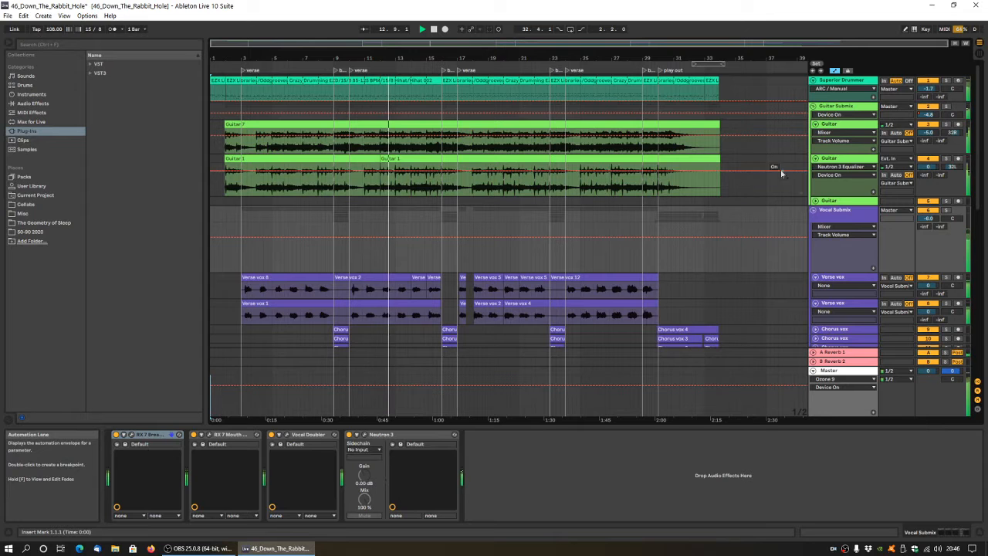
Unfold the first Synth track under Synth submix and display its devices.
{"action": "scroll", "coordinate": [870, 242], "scroll_direction": "down", "scroll_amount": 2}
{"action": "scroll", "coordinate": [871, 242], "scroll_direction": "down", "scroll_amount": 10}
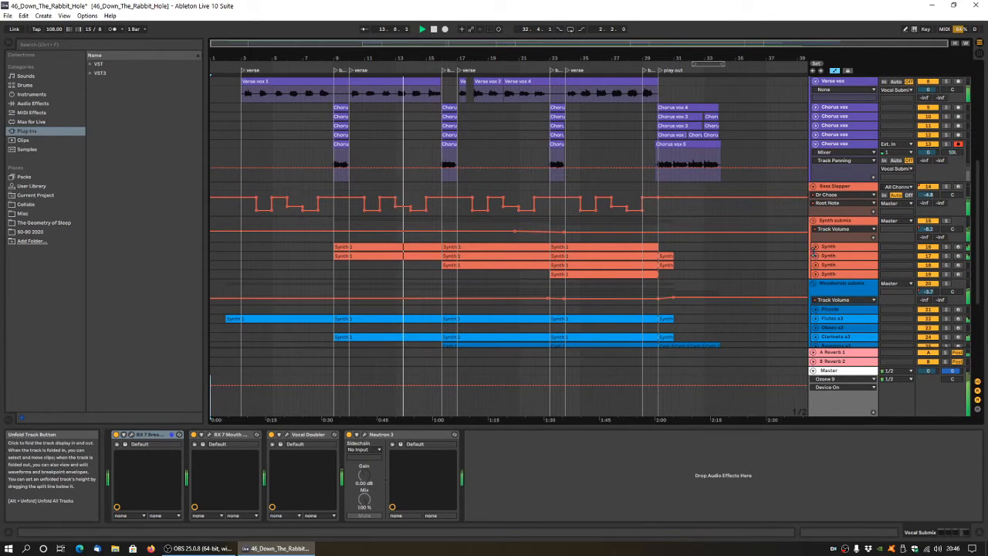
{"action": "left_click", "coordinate": [815, 249]}
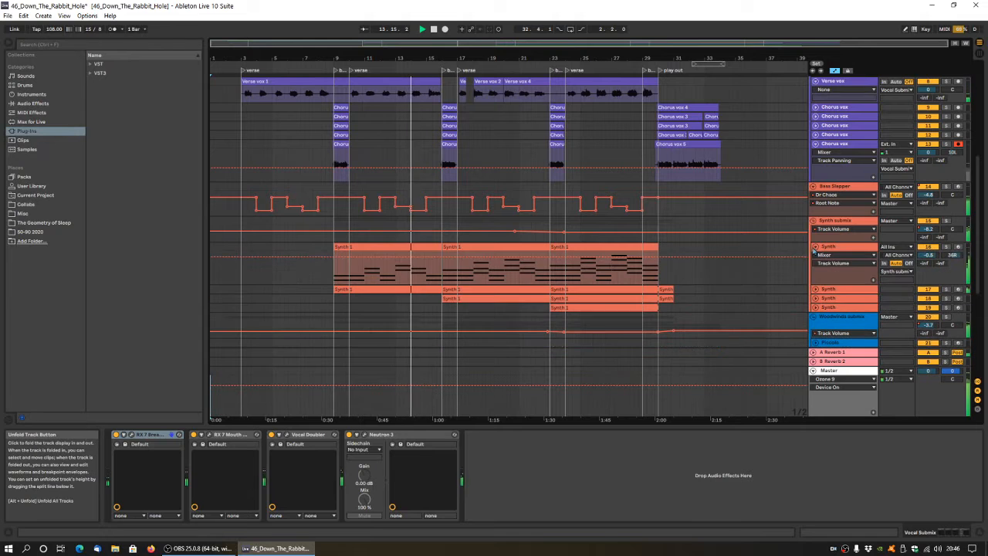
{"action": "left_click", "coordinate": [835, 252]}
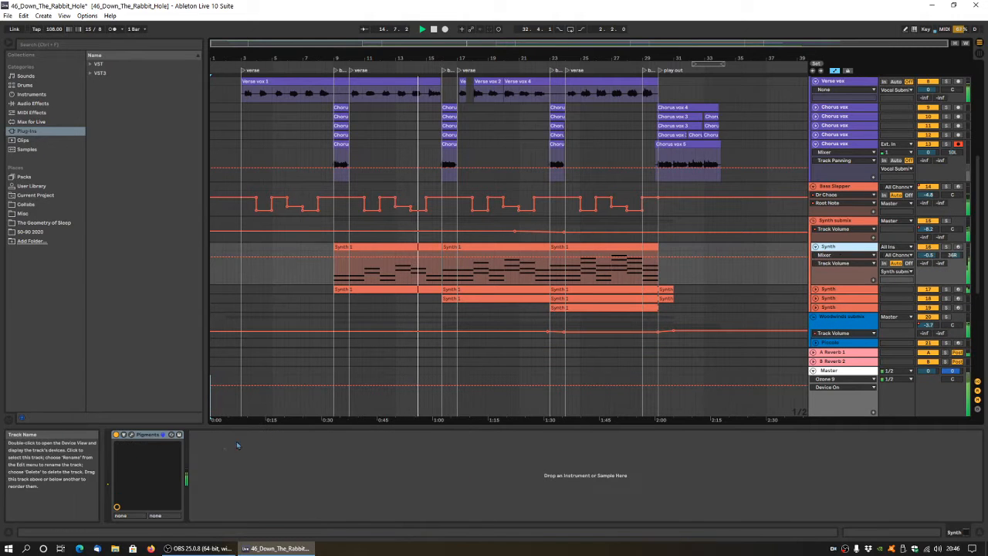
Open the first Synth track's Pigments plug-in window, examine the Insomnia Psychedelica patch and close it.
{"action": "left_click", "coordinate": [132, 435]}
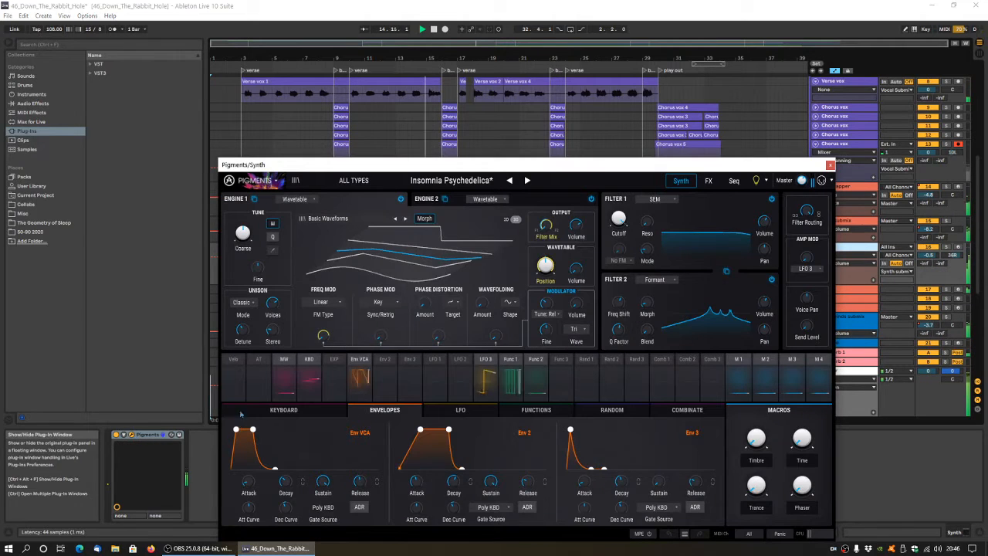
{"action": "left_click_drag", "start_coordinate": [539, 165], "coordinate": [449, 133]}
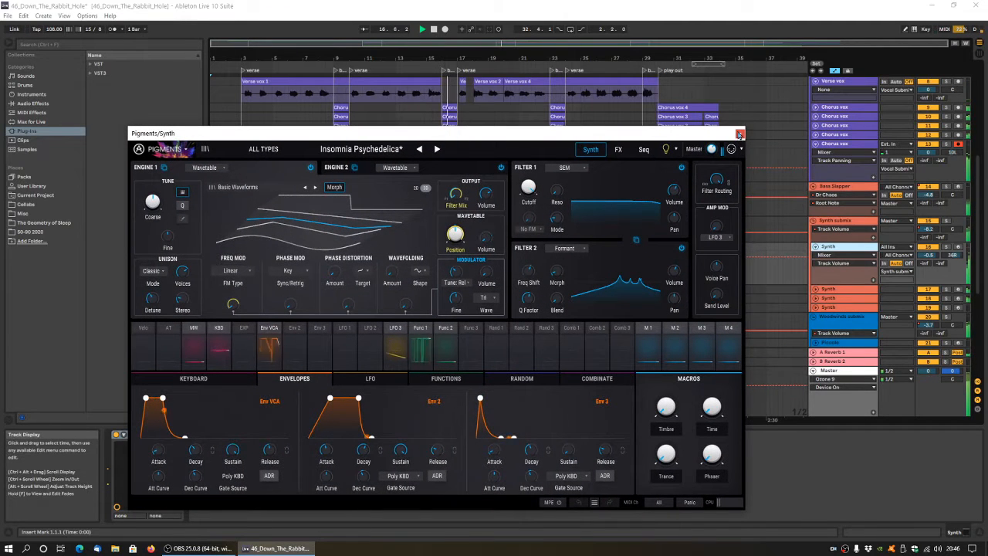
{"action": "left_click", "coordinate": [739, 135]}
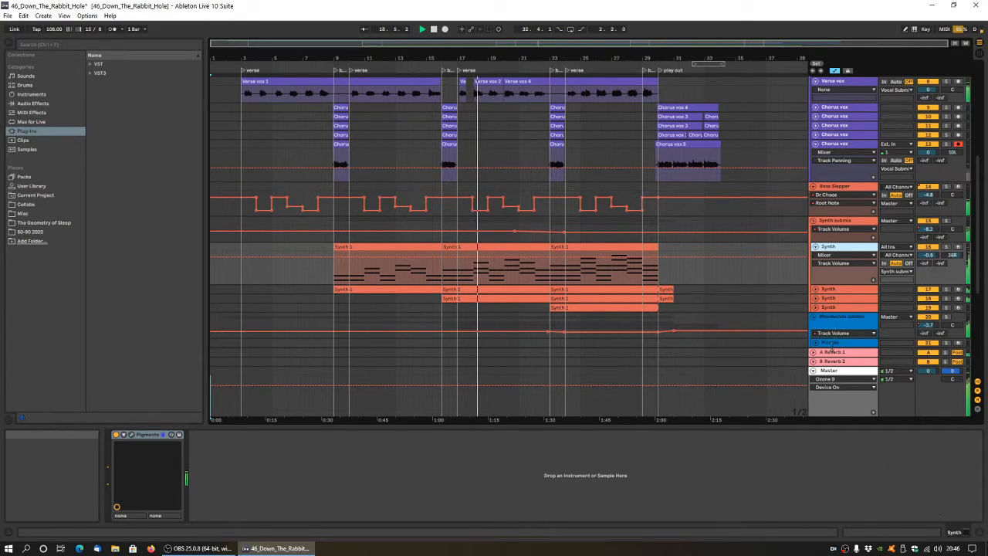
Unfold the second Synth track, open its Solina V2 plug-in window, examine the String Mood preset and close the window.
{"action": "left_click", "coordinate": [815, 289]}
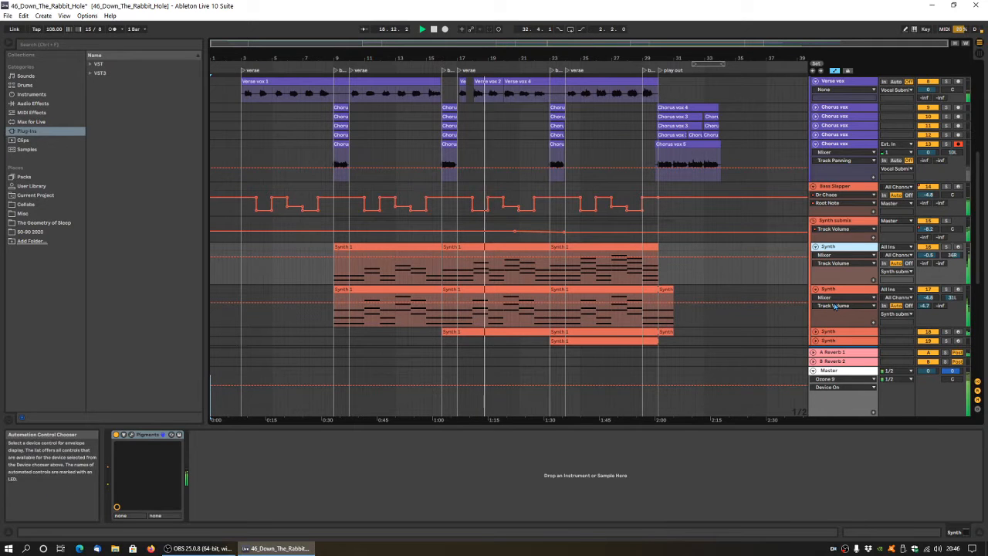
{"action": "left_click", "coordinate": [835, 296]}
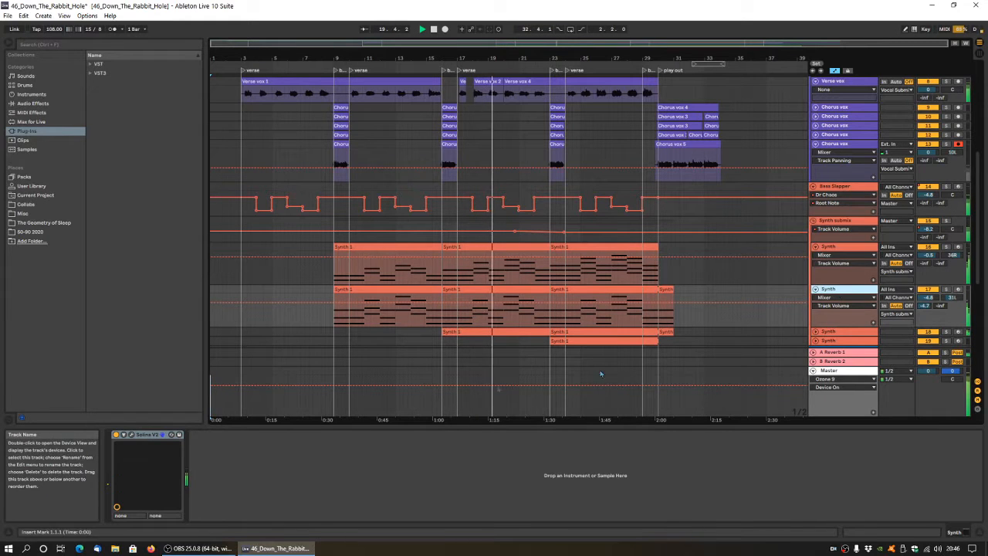
{"action": "left_click", "coordinate": [151, 436]}
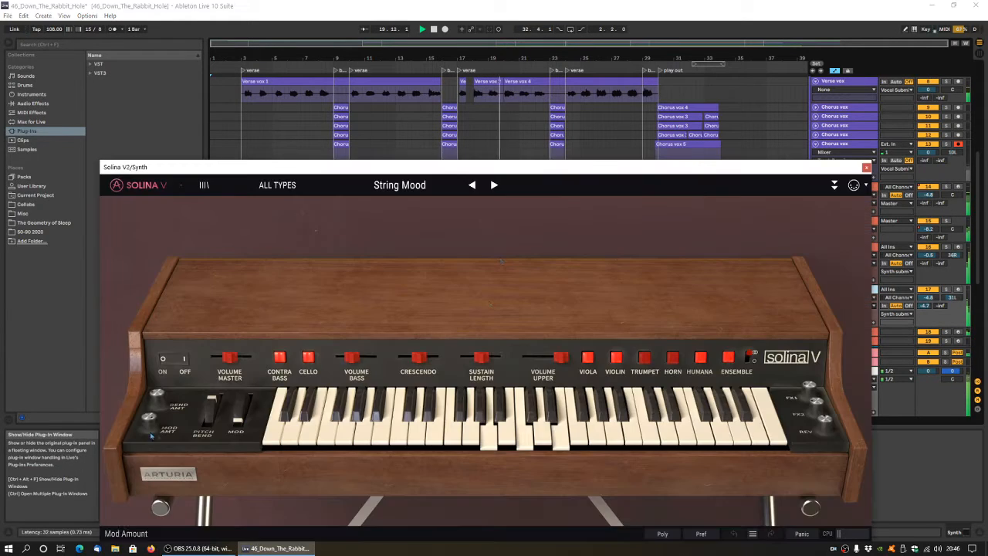
{"action": "left_click_drag", "start_coordinate": [453, 177], "coordinate": [422, 106]}
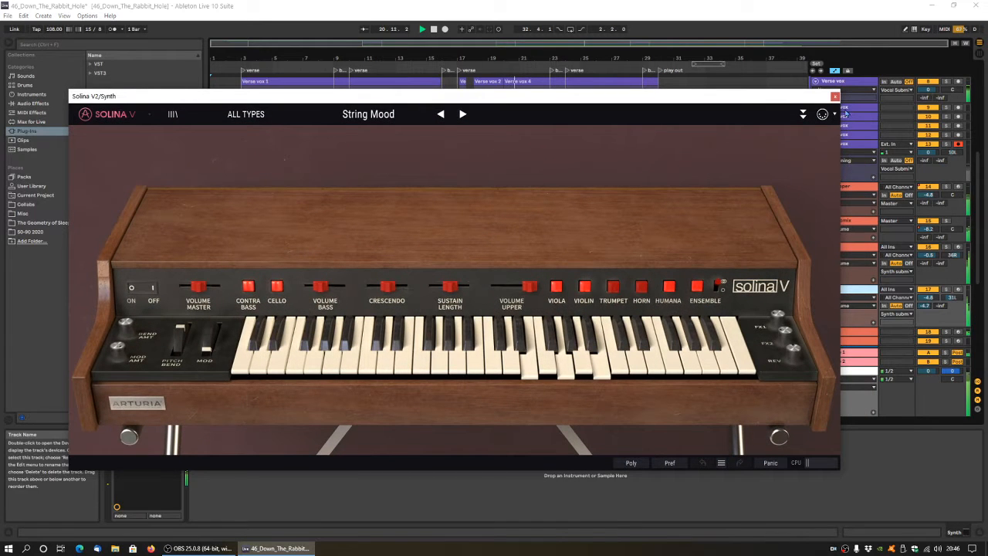
{"action": "left_click", "coordinate": [835, 98]}
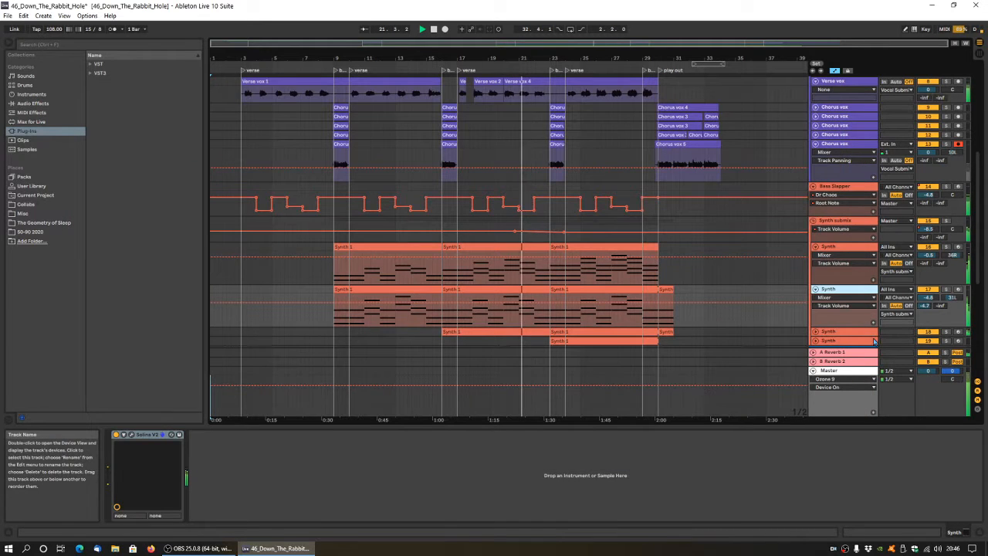
Unfold the third Synth track, open its TyrellN6 plug-in window, examine the TUC - Chemtrails preset and close the window.
{"action": "scroll", "coordinate": [809, 311], "scroll_direction": "down", "scroll_amount": 2}
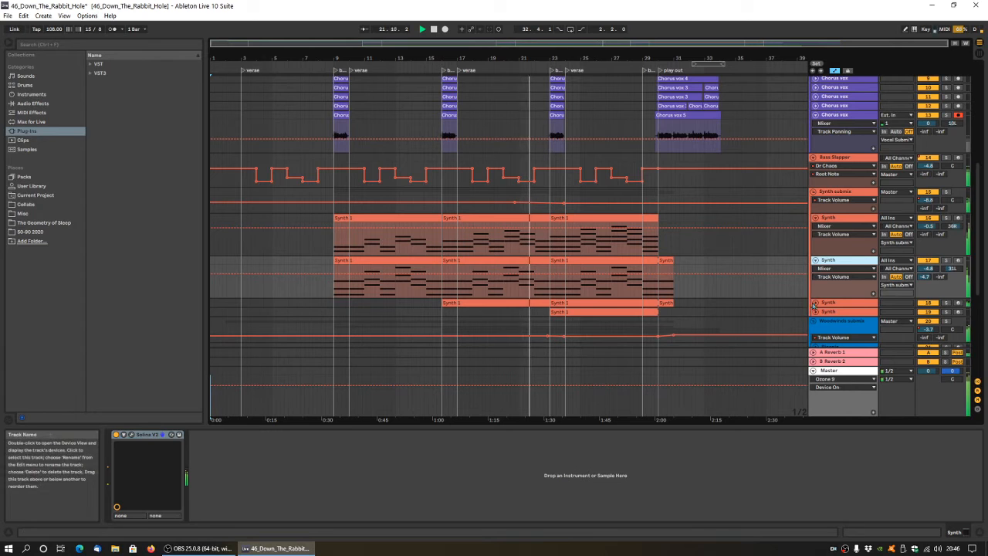
{"action": "left_click", "coordinate": [816, 303]}
{"action": "left_click", "coordinate": [838, 301]}
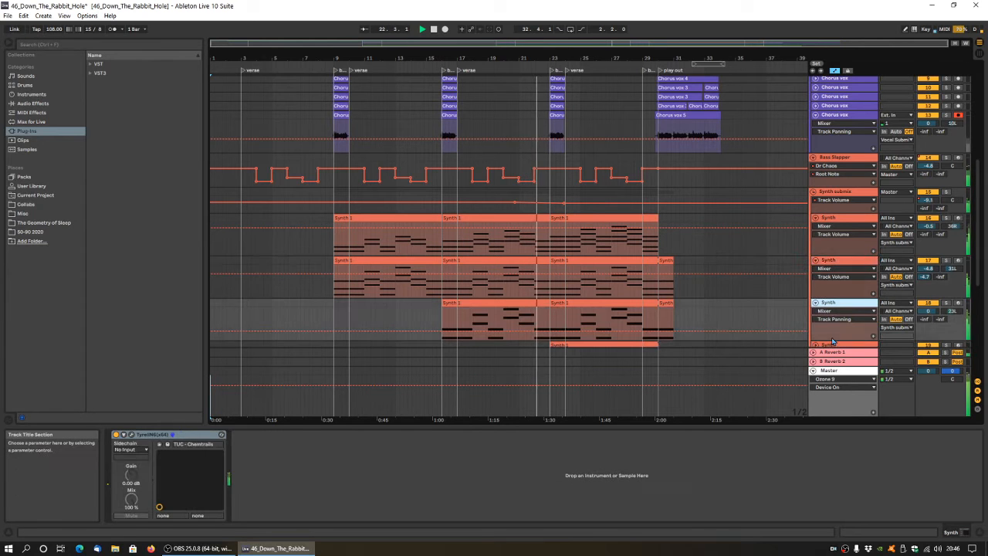
{"action": "left_click", "coordinate": [134, 436]}
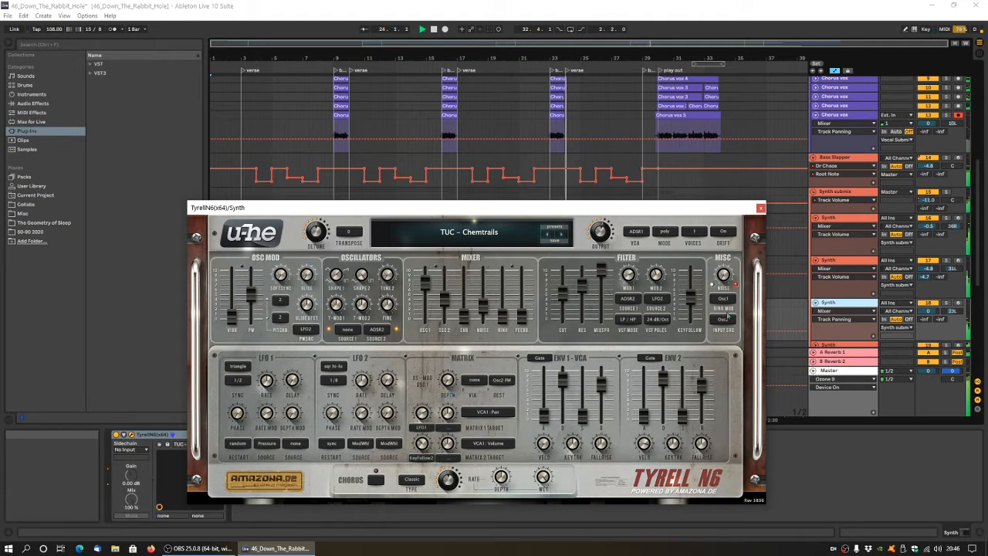
{"action": "left_click", "coordinate": [761, 208]}
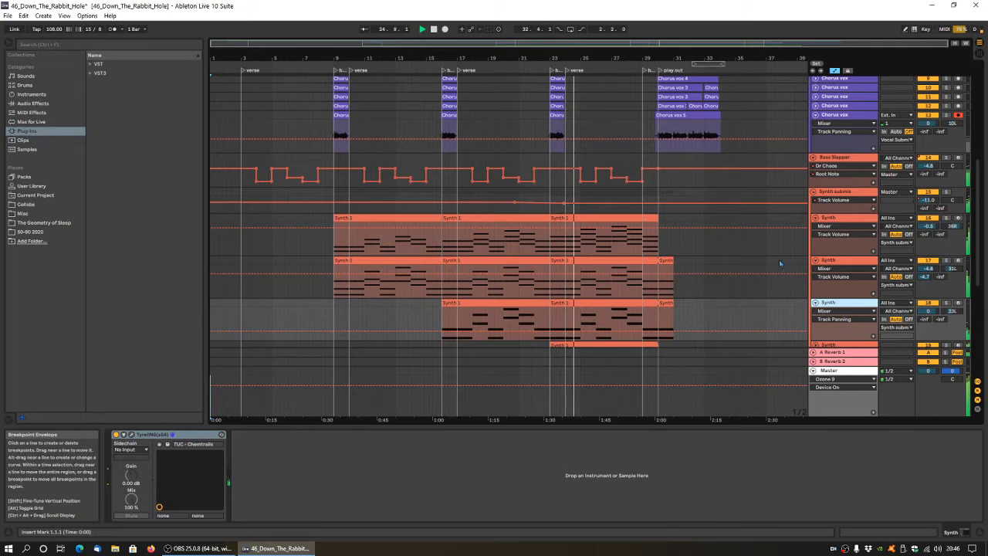
Unfold the fourth Synth track and open its Flow Motion and Fracture plug-in windows side by side to examine both.
{"action": "scroll", "coordinate": [796, 282], "scroll_direction": "down", "scroll_amount": 5}
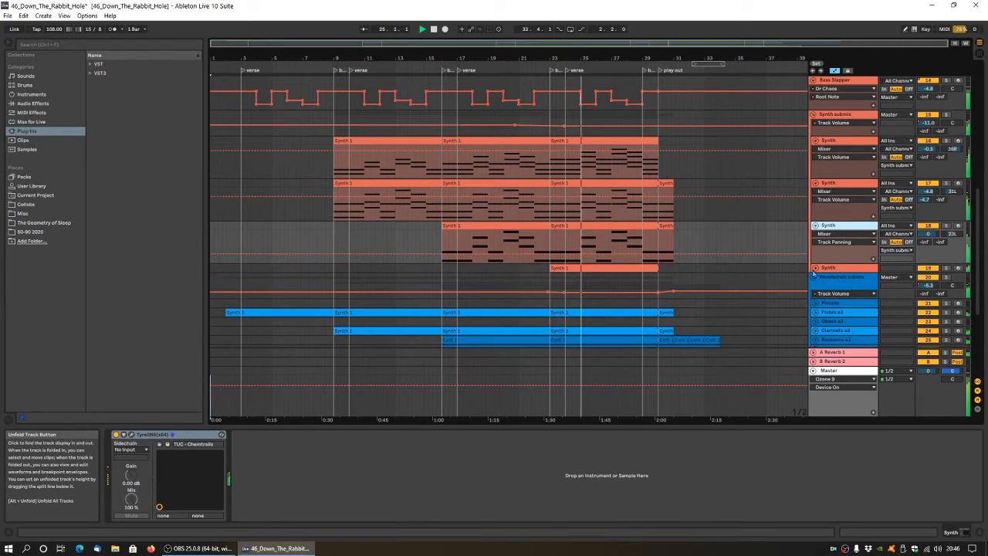
{"action": "left_click", "coordinate": [814, 268]}
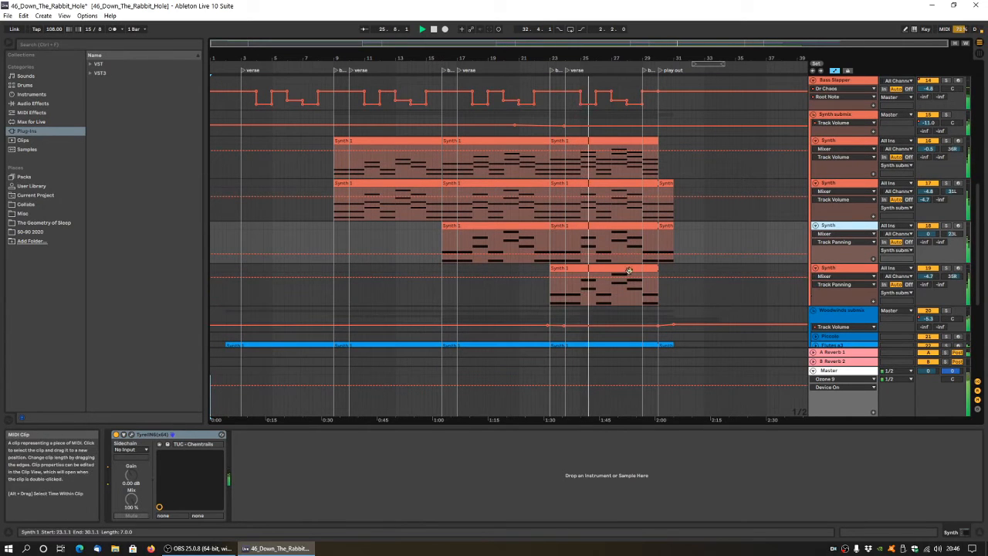
{"action": "left_click", "coordinate": [608, 284]}
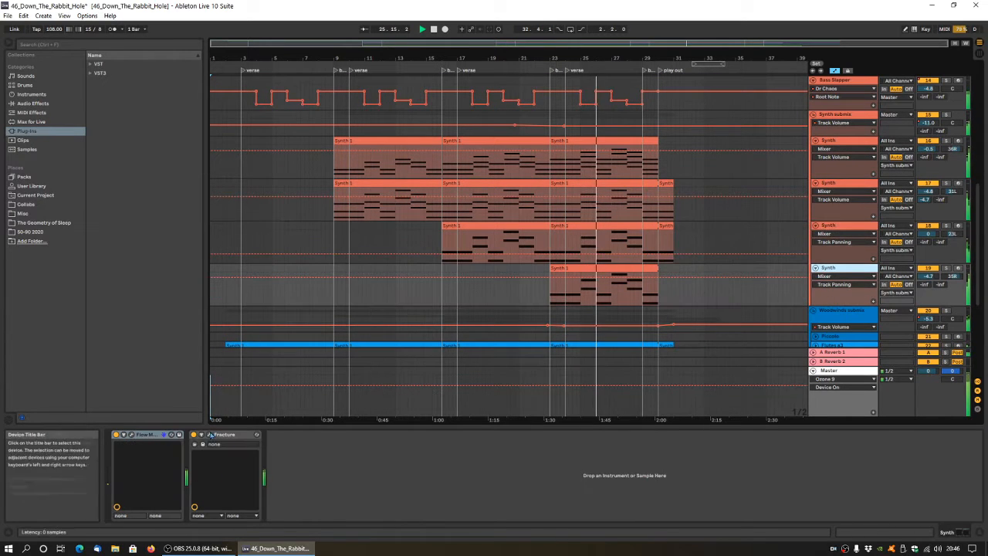
{"action": "left_click", "coordinate": [132, 434]}
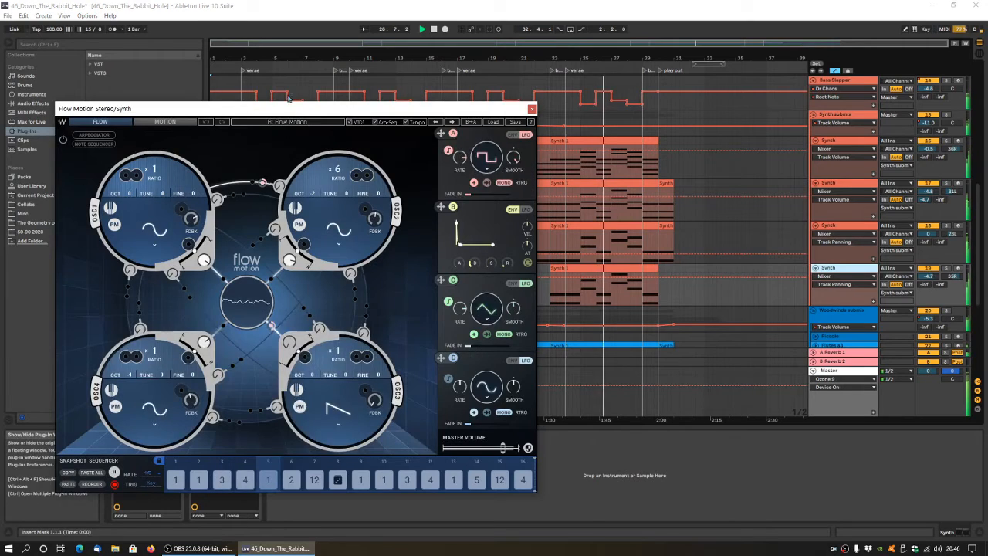
{"action": "left_click_drag", "start_coordinate": [275, 108], "coordinate": [238, 43]}
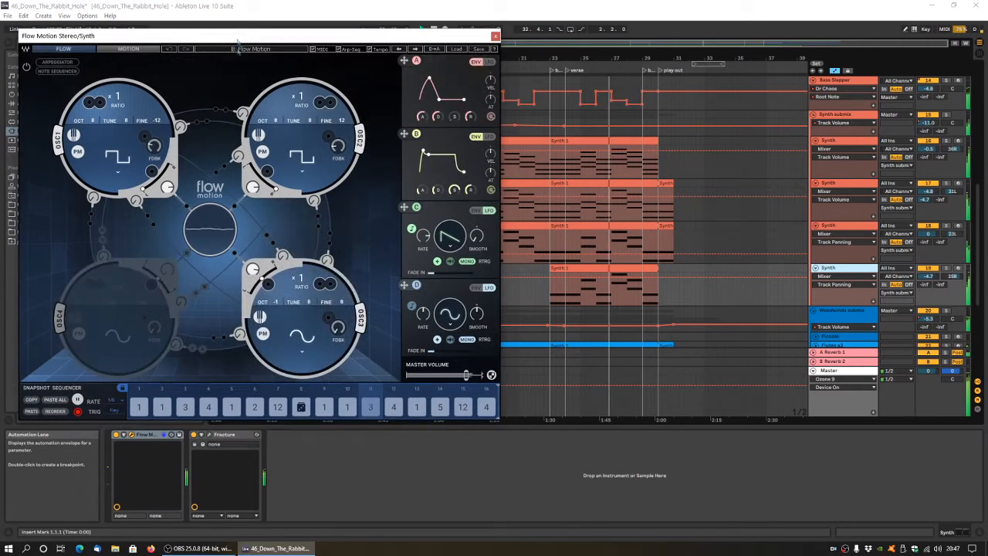
{"action": "left_click", "coordinate": [210, 435]}
{"action": "left_click_drag", "start_coordinate": [298, 227], "coordinate": [617, 192]}
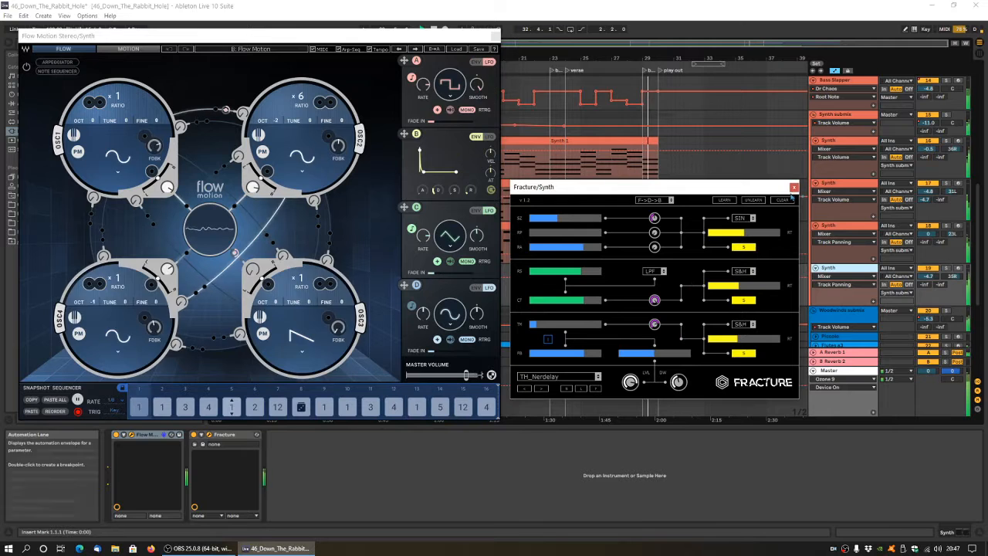
Select the Flutes a3 woodwind track, open its BBC Symphony Orchestra plug-in window, examine it and close it.
{"action": "scroll", "coordinate": [889, 272], "scroll_direction": "down", "scroll_amount": 2}
{"action": "scroll", "coordinate": [889, 272], "scroll_direction": "down", "scroll_amount": 2}
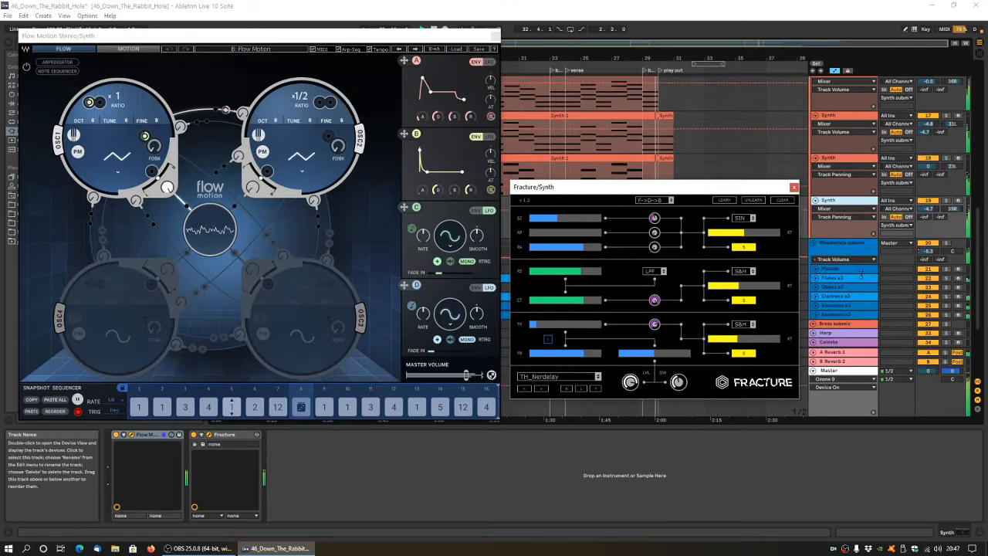
{"action": "left_click", "coordinate": [839, 278]}
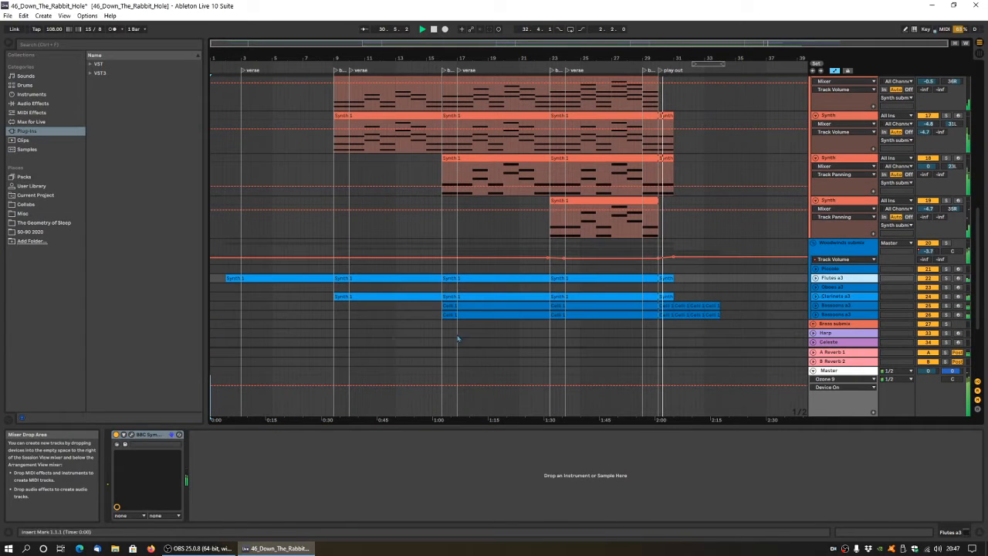
{"action": "left_click", "coordinate": [133, 435]}
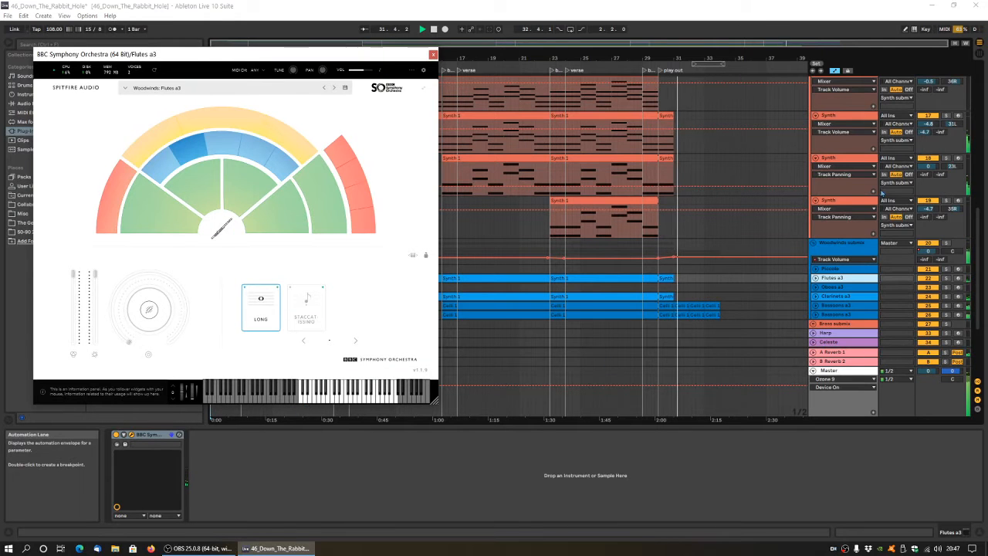
{"action": "scroll", "coordinate": [857, 199], "scroll_direction": "down", "scroll_amount": 8}
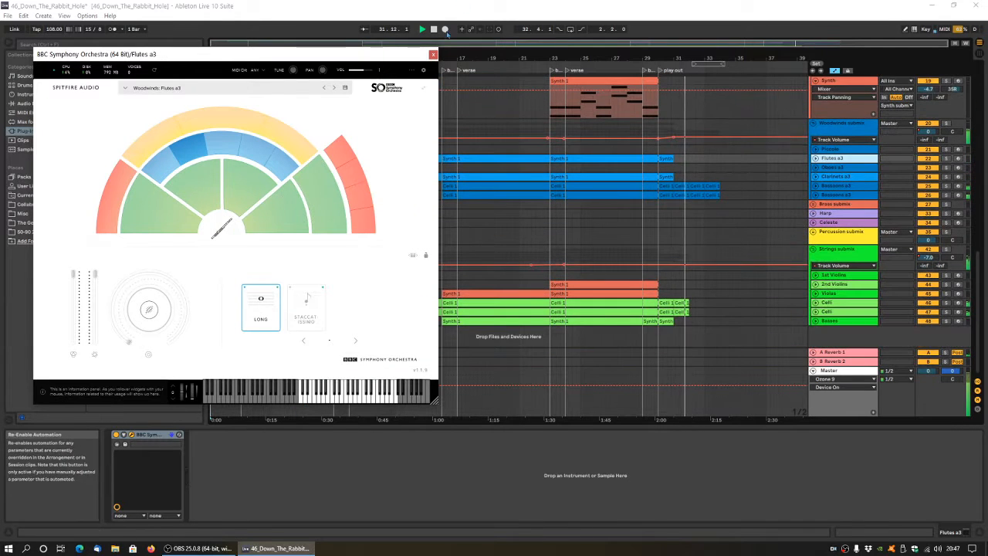
{"action": "left_click", "coordinate": [433, 55]}
Look over the woodwind, strings, synth and vocal tracks and stop playback of the arrangement.
{"action": "scroll", "coordinate": [866, 224], "scroll_direction": "up", "scroll_amount": 9}
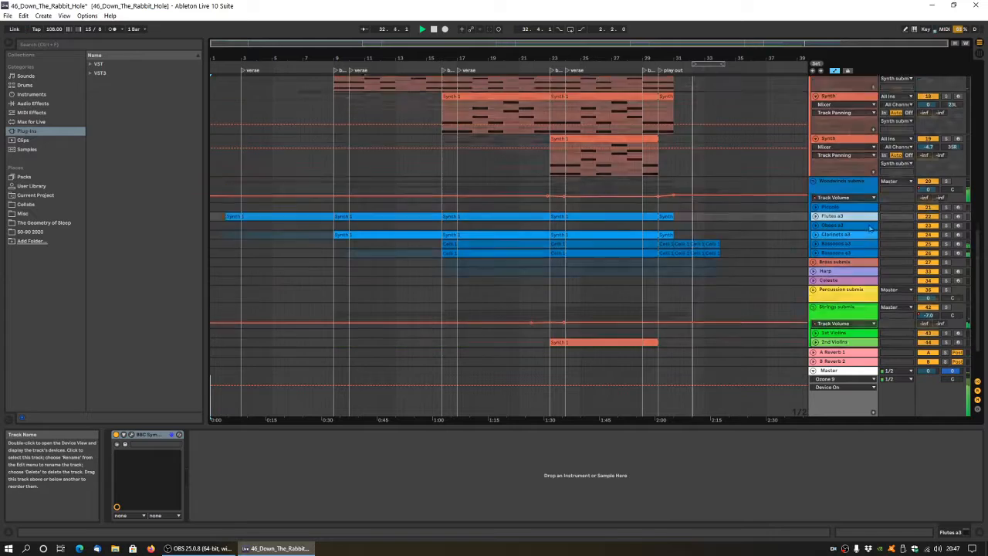
{"action": "scroll", "coordinate": [866, 224], "scroll_direction": "down", "scroll_amount": 9}
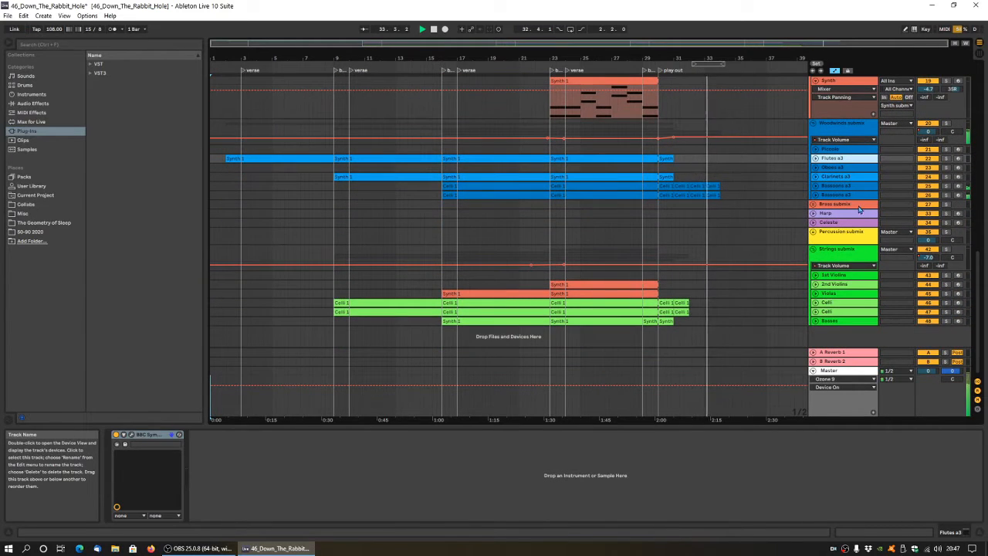
{"action": "scroll", "coordinate": [877, 179], "scroll_direction": "up", "scroll_amount": 3}
{"action": "scroll", "coordinate": [878, 179], "scroll_direction": "up", "scroll_amount": 10}
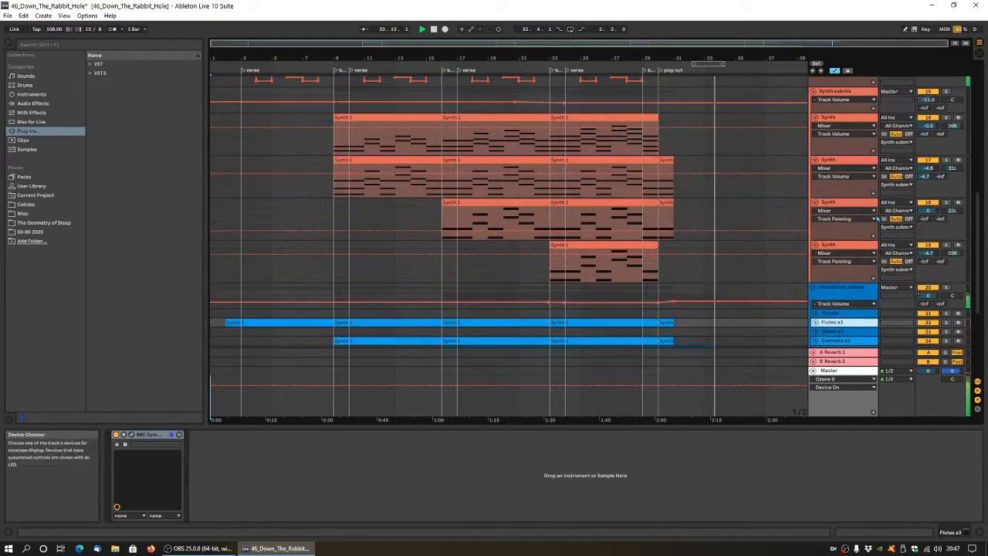
{"action": "scroll", "coordinate": [881, 245], "scroll_direction": "up", "scroll_amount": 6}
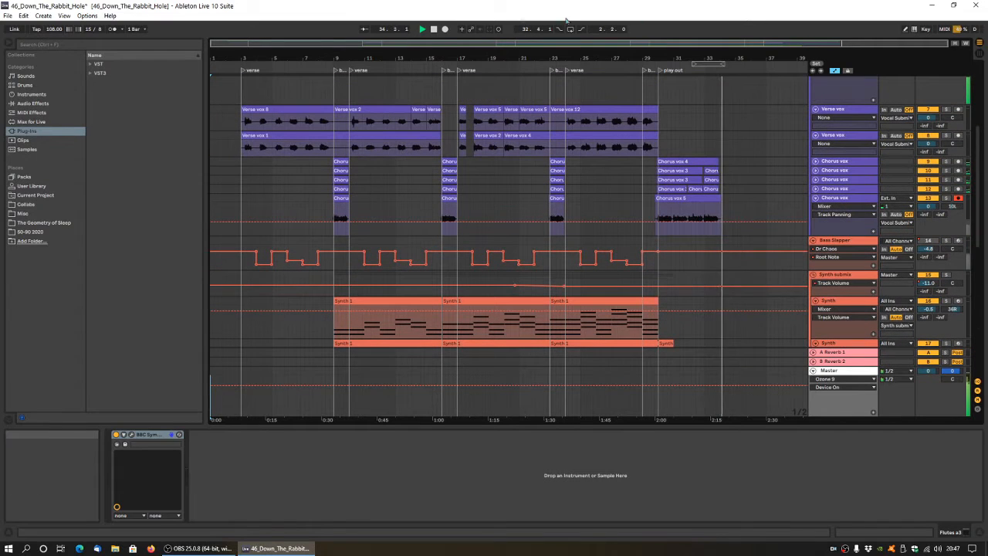
{"action": "left_click", "coordinate": [434, 28]}
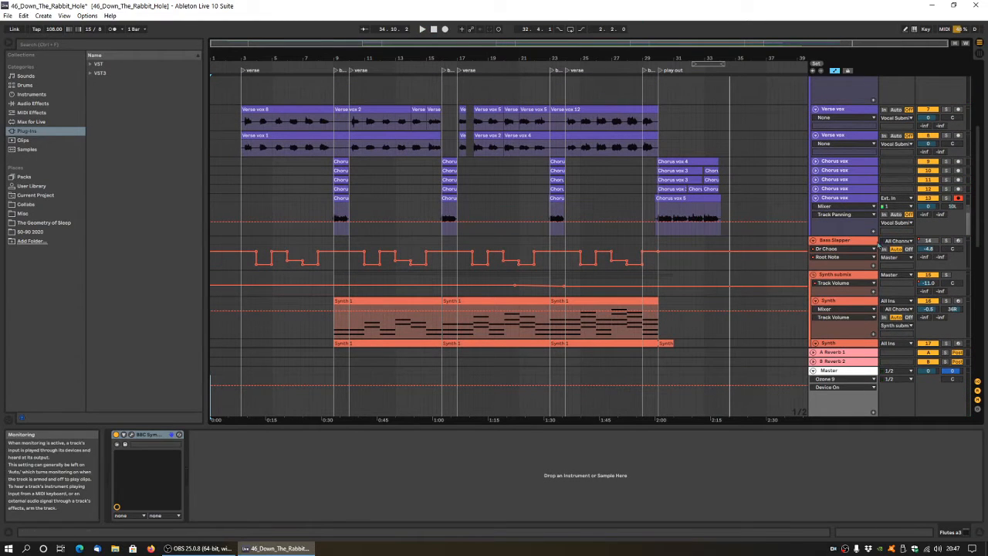
Fold all four Synth tracks under Synth submix.
{"action": "scroll", "coordinate": [835, 200], "scroll_direction": "down", "scroll_amount": 10}
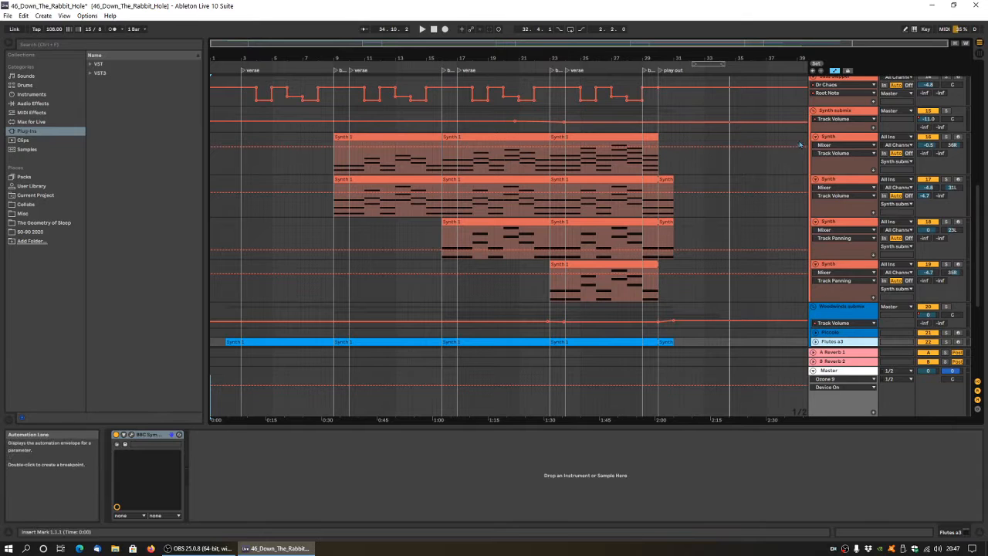
{"action": "left_click", "coordinate": [815, 137]}
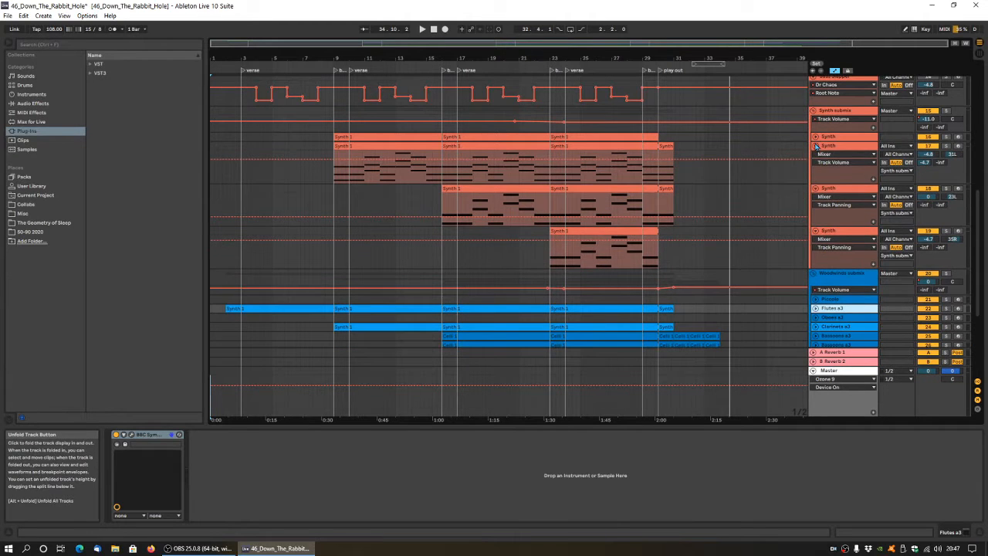
{"action": "left_click", "coordinate": [817, 146]}
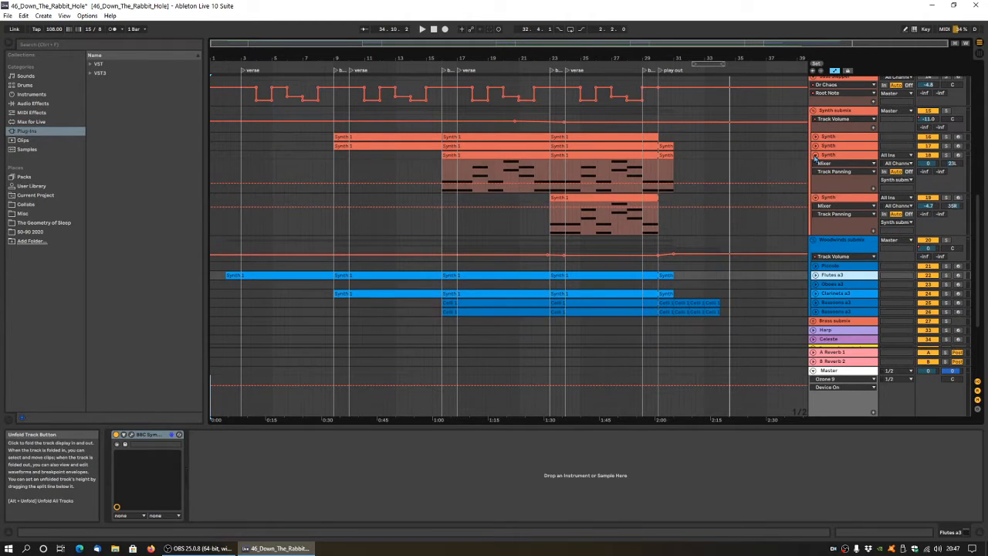
{"action": "left_click", "coordinate": [816, 156]}
{"action": "scroll", "coordinate": [819, 174], "scroll_direction": "down", "scroll_amount": 3}
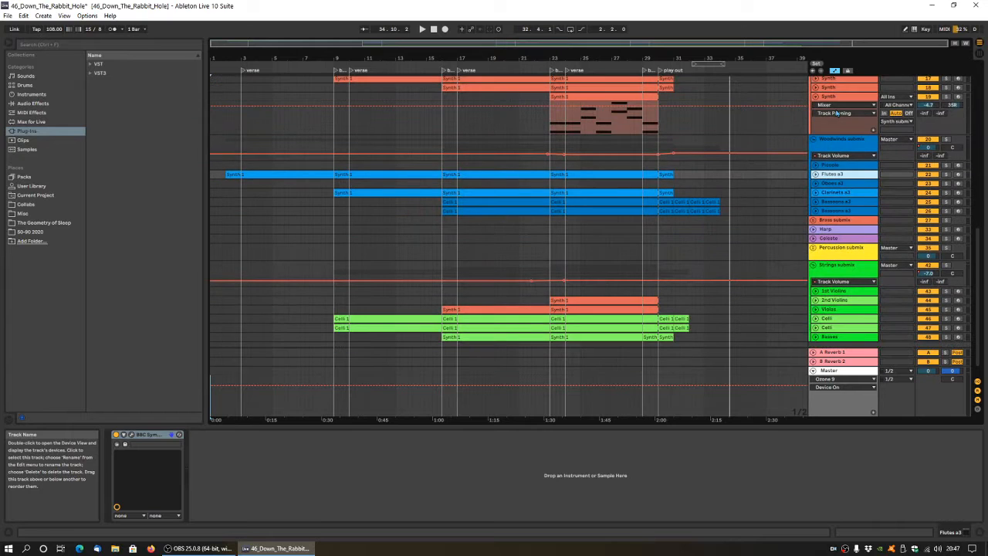
{"action": "left_click", "coordinate": [815, 97]}
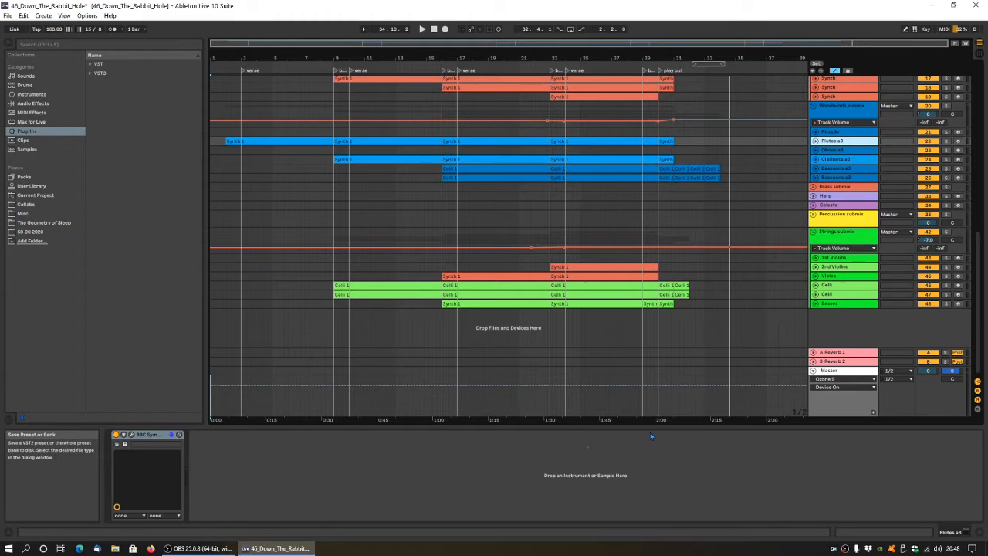
Select the fourth Synth track, arm it for recording, and reposition its Fracture and Flow Motion plug-in windows side by side.
{"action": "scroll", "coordinate": [842, 160], "scroll_direction": "up", "scroll_amount": 3}
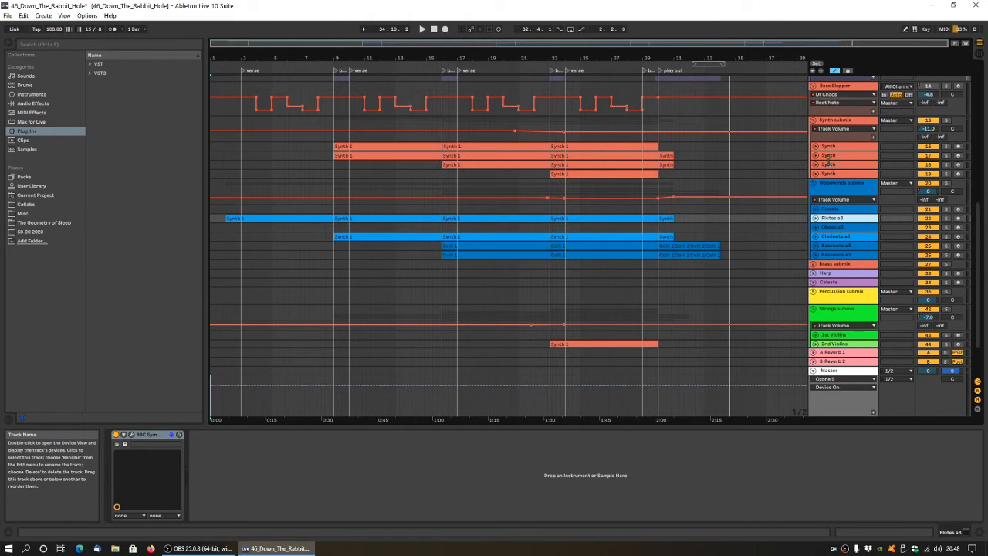
{"action": "left_click", "coordinate": [828, 175]}
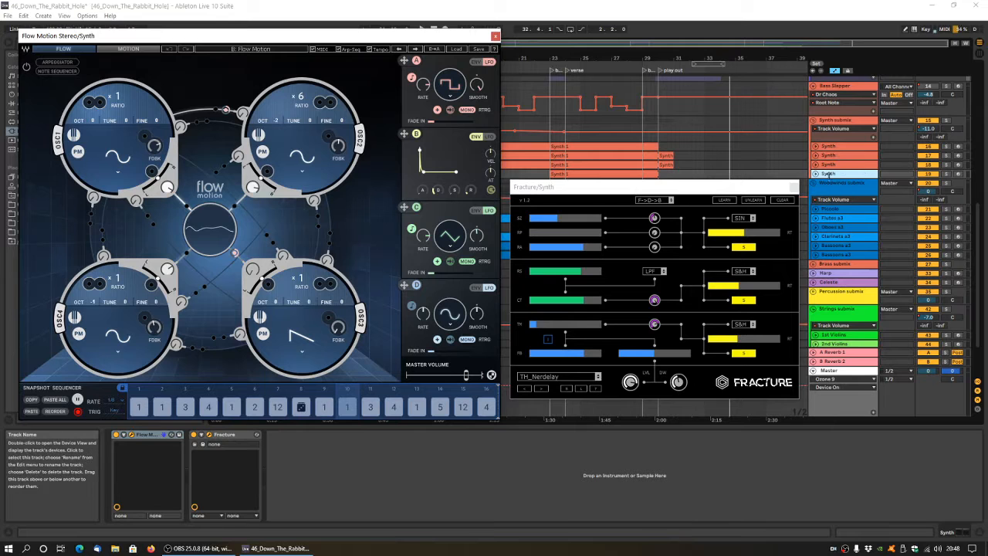
{"action": "left_click", "coordinate": [668, 189]}
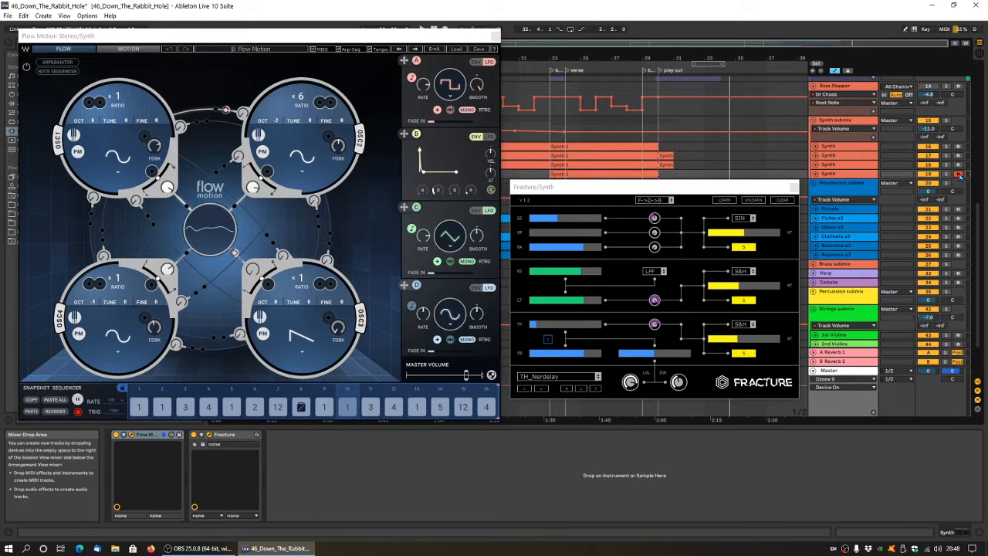
{"action": "left_click_drag", "start_coordinate": [668, 189], "coordinate": [706, 271]}
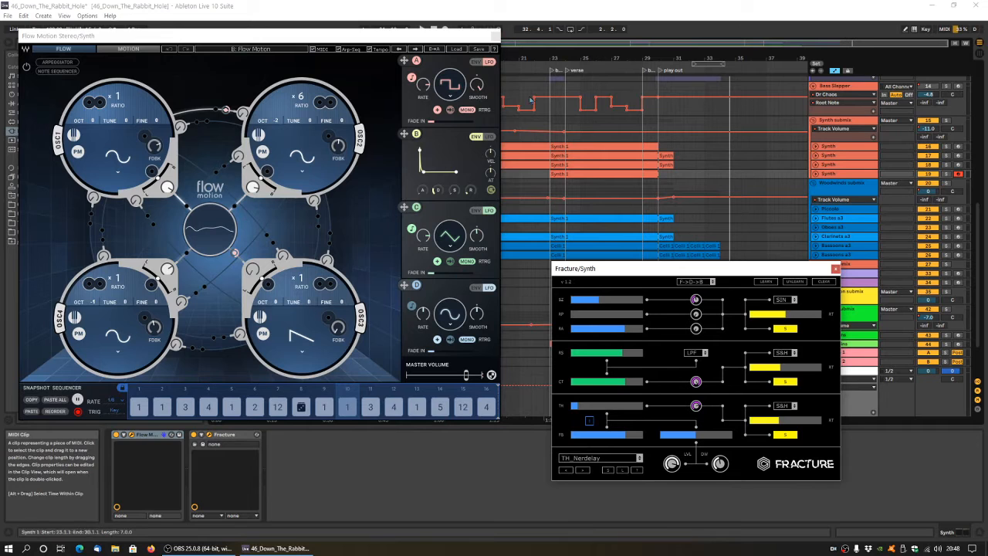
{"action": "left_click_drag", "start_coordinate": [381, 37], "coordinate": [424, 100]}
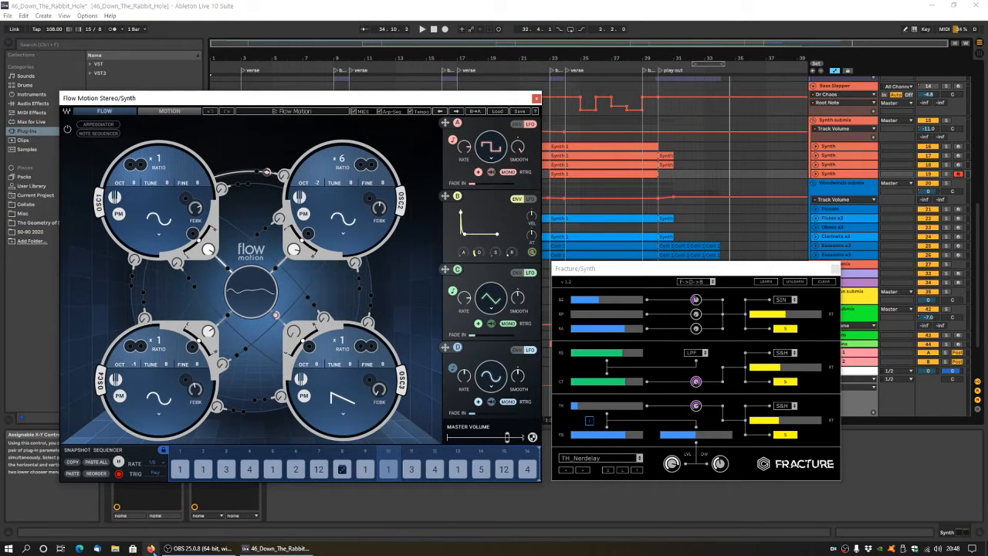
Switch to the web browser, look over the Flow Motion FM Synth product page on the Waves site and close the browser.
{"action": "left_click", "coordinate": [152, 548]}
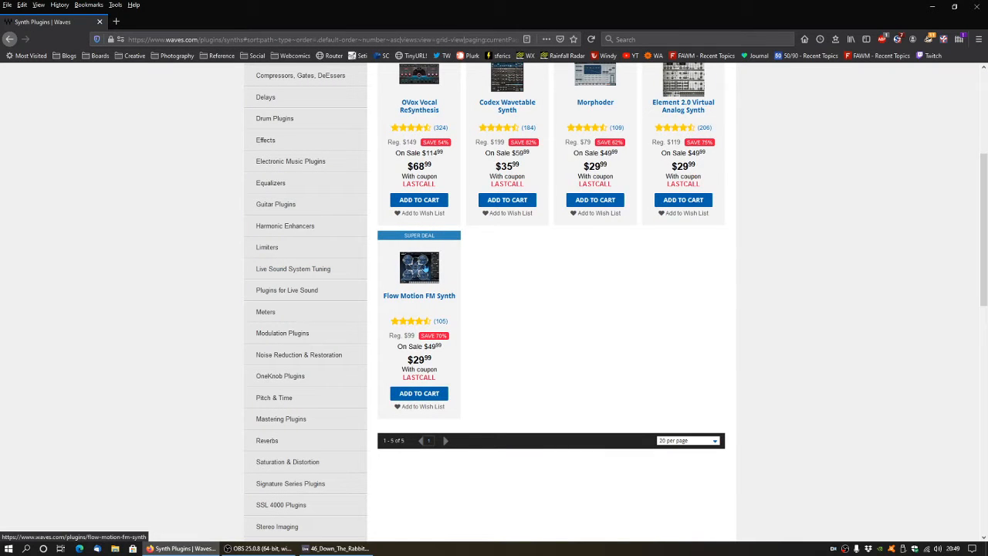
{"action": "left_click", "coordinate": [419, 266]}
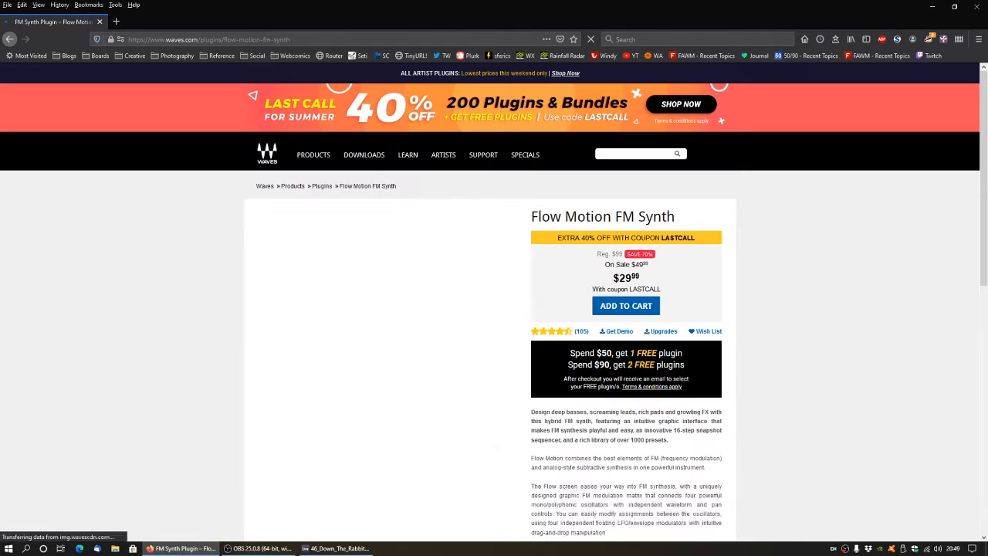
{"action": "scroll", "coordinate": [888, 302], "scroll_direction": "down", "scroll_amount": 2}
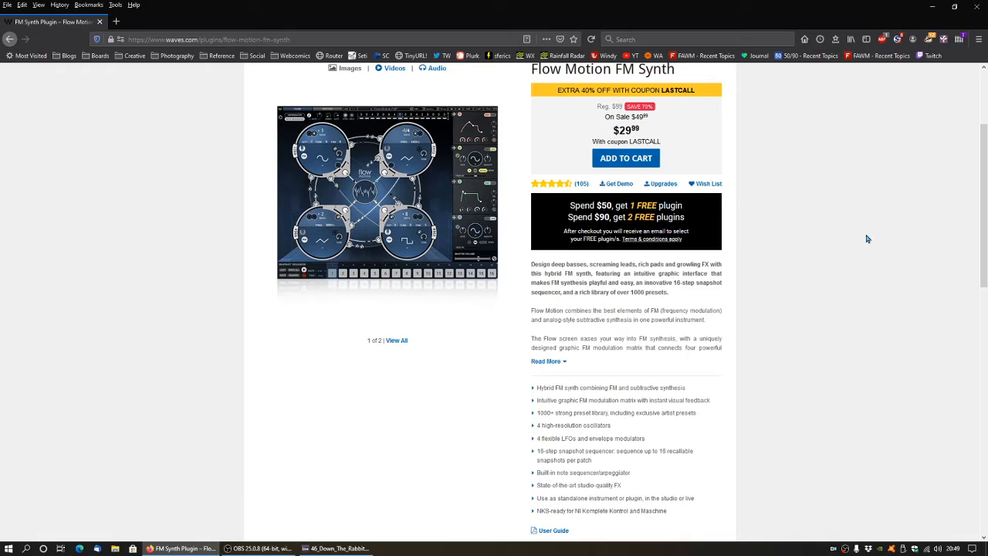
{"action": "scroll", "coordinate": [866, 238], "scroll_direction": "up", "scroll_amount": 3}
{"action": "scroll", "coordinate": [872, 245], "scroll_direction": "down", "scroll_amount": 4}
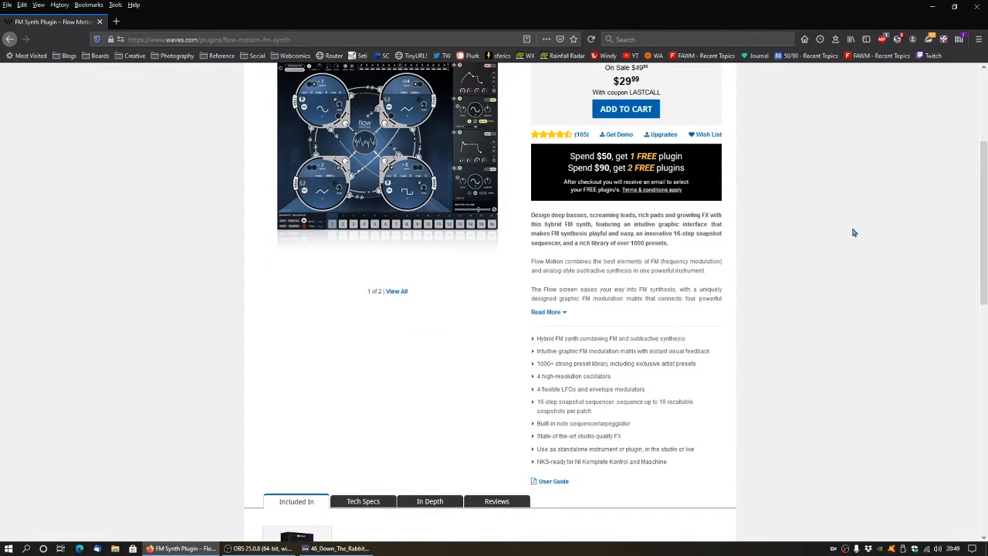
{"action": "scroll", "coordinate": [854, 232], "scroll_direction": "up", "scroll_amount": 2}
{"action": "scroll", "coordinate": [857, 241], "scroll_direction": "down", "scroll_amount": 3}
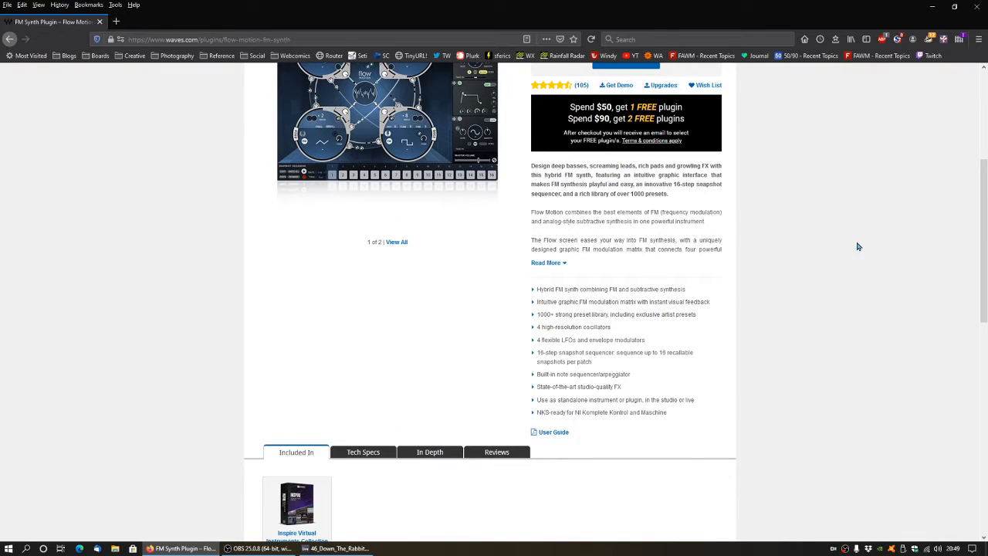
{"action": "scroll", "coordinate": [884, 199], "scroll_direction": "up", "scroll_amount": 3}
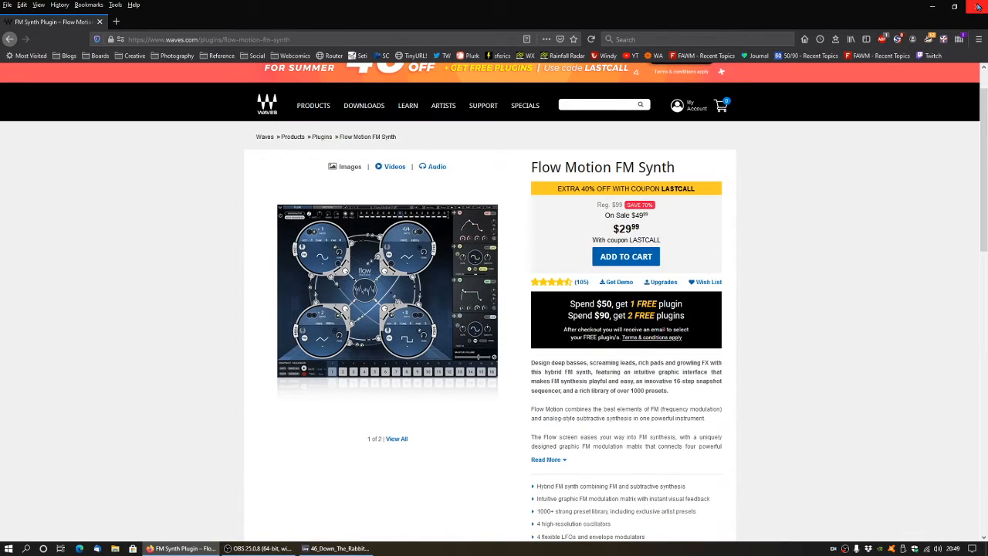
{"action": "left_click", "coordinate": [978, 7]}
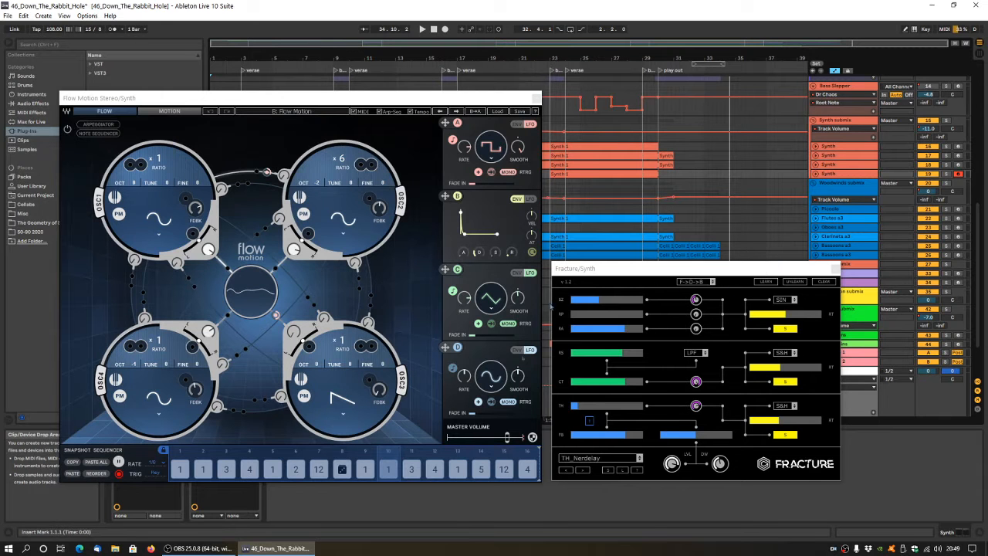
Deactivate the Fracture device, move the Flow Motion window clear of the device chain, and unfold and select the fourth Synth track.
{"action": "left_click_drag", "start_coordinate": [261, 104], "coordinate": [225, 28]}
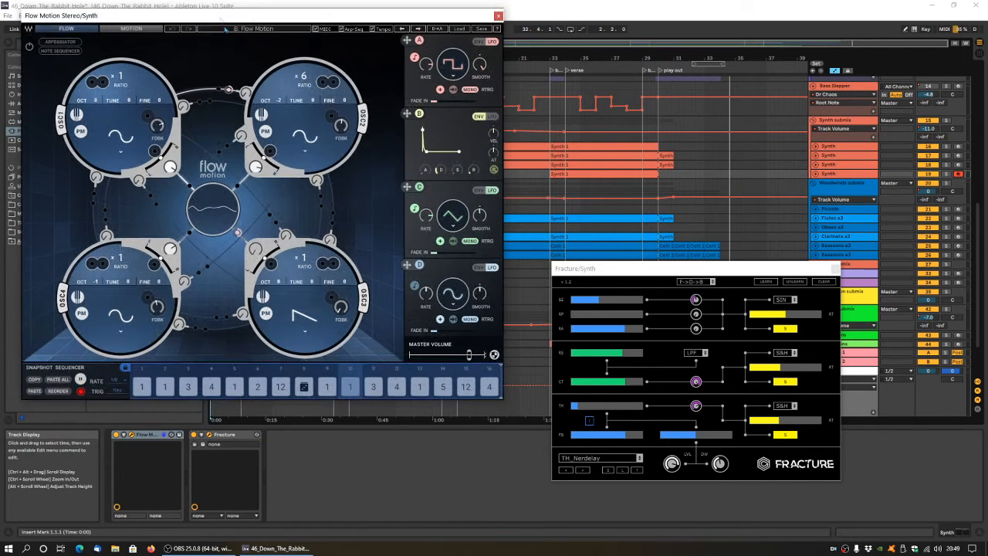
{"action": "left_click", "coordinate": [194, 435]}
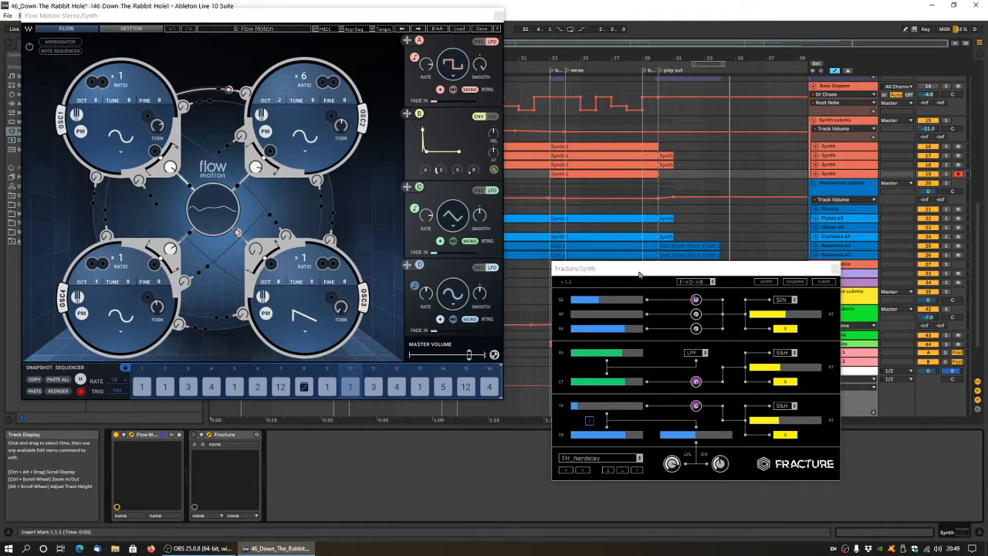
{"action": "left_click", "coordinate": [816, 173]}
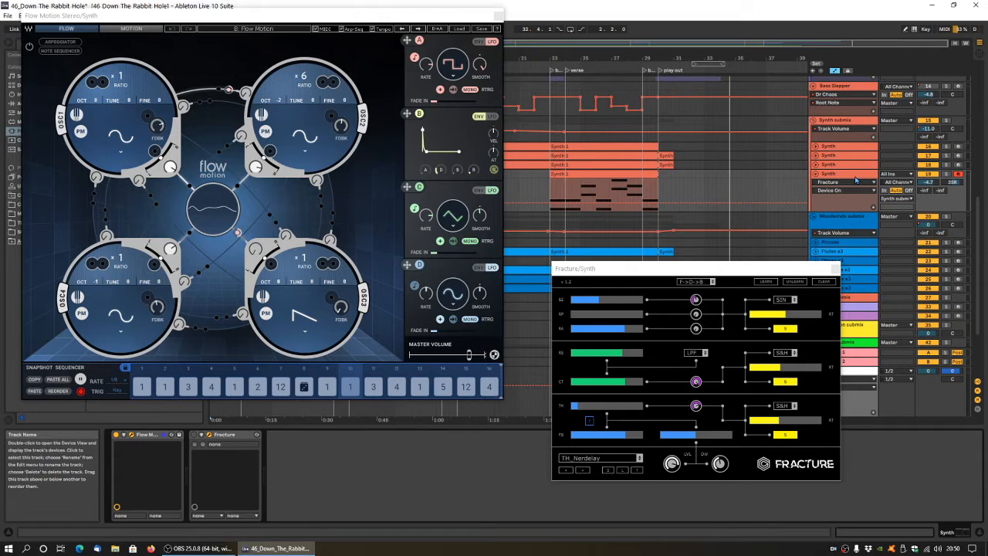
{"action": "left_click", "coordinate": [849, 181]}
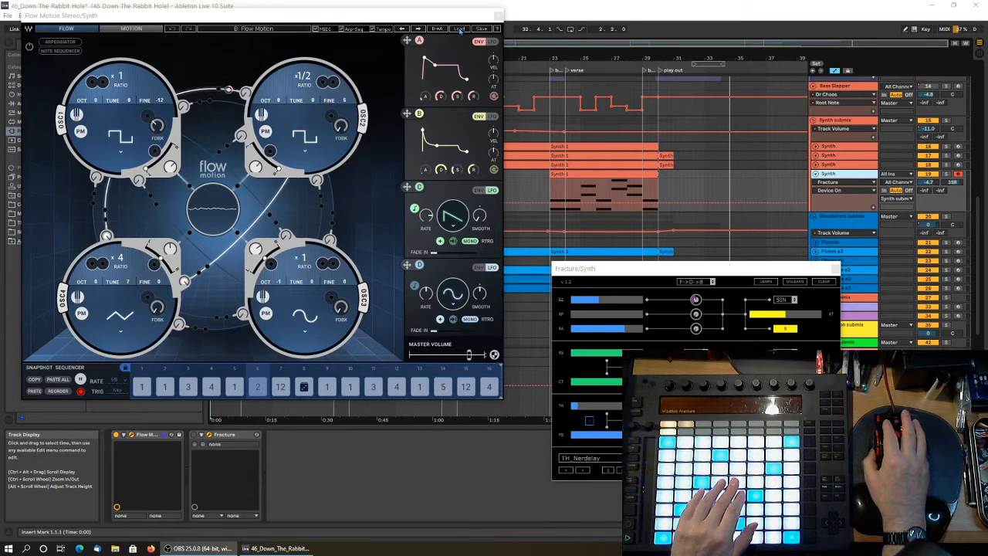
Load the factory bass preset BS Big Buddy into Flow Motion and reposition its window.
{"action": "left_click", "coordinate": [460, 29]}
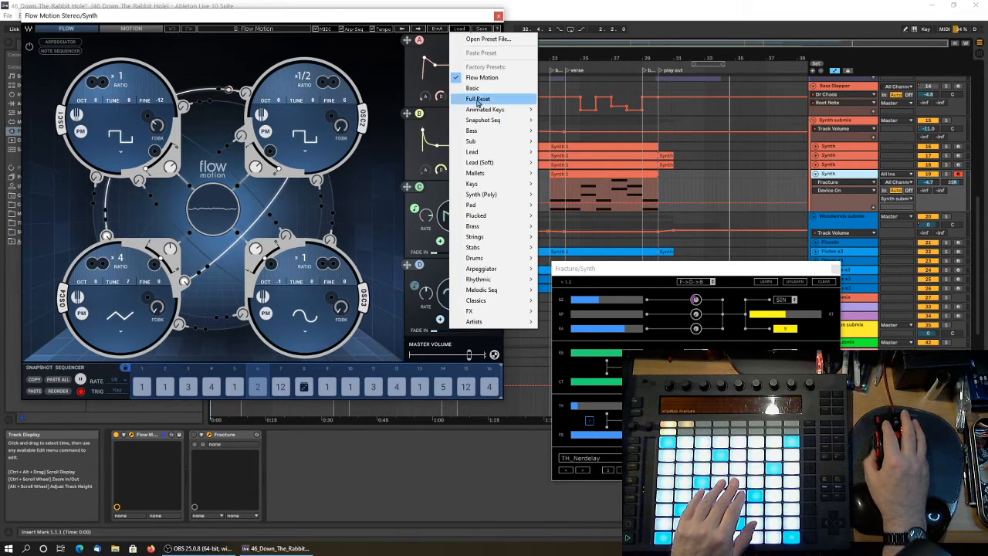
{"action": "mouse_move", "coordinate": [497, 113]}
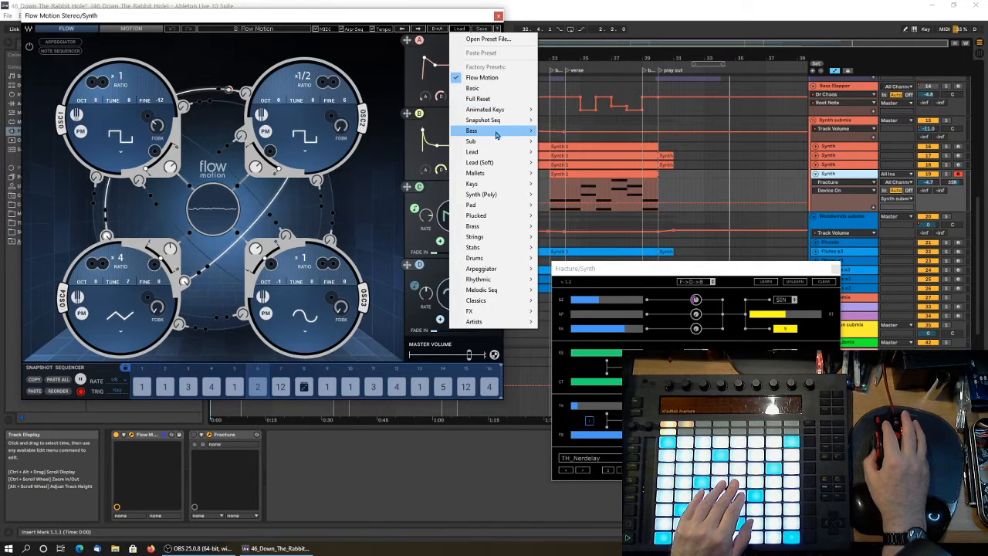
{"action": "mouse_move", "coordinate": [497, 133]}
{"action": "left_click", "coordinate": [569, 50]}
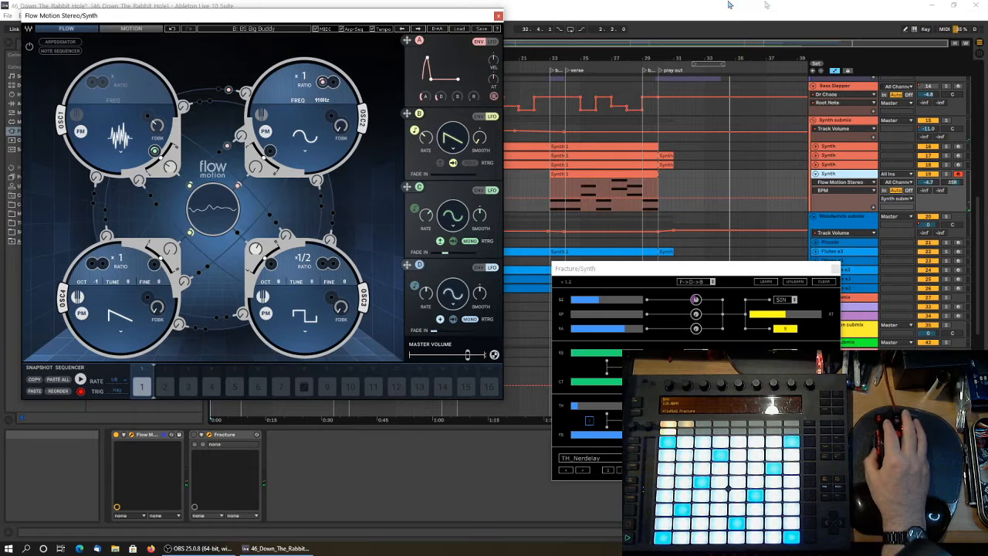
{"action": "left_click_drag", "start_coordinate": [450, 18], "coordinate": [486, 107]}
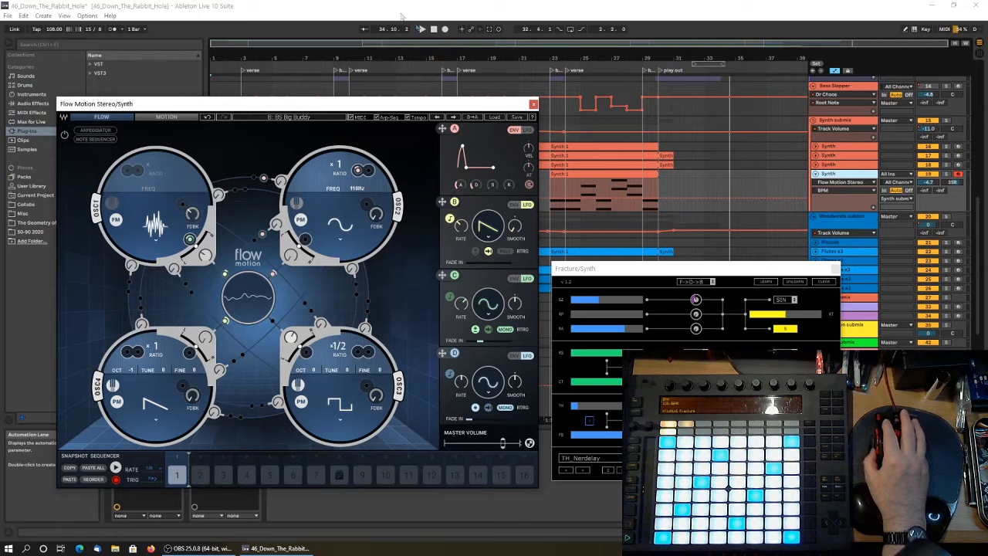
Create a new Live Set without saving the changes to 46_Down_The_Rabbit_Hole and switch to the Arrangement View.
{"action": "left_click", "coordinate": [10, 20]}
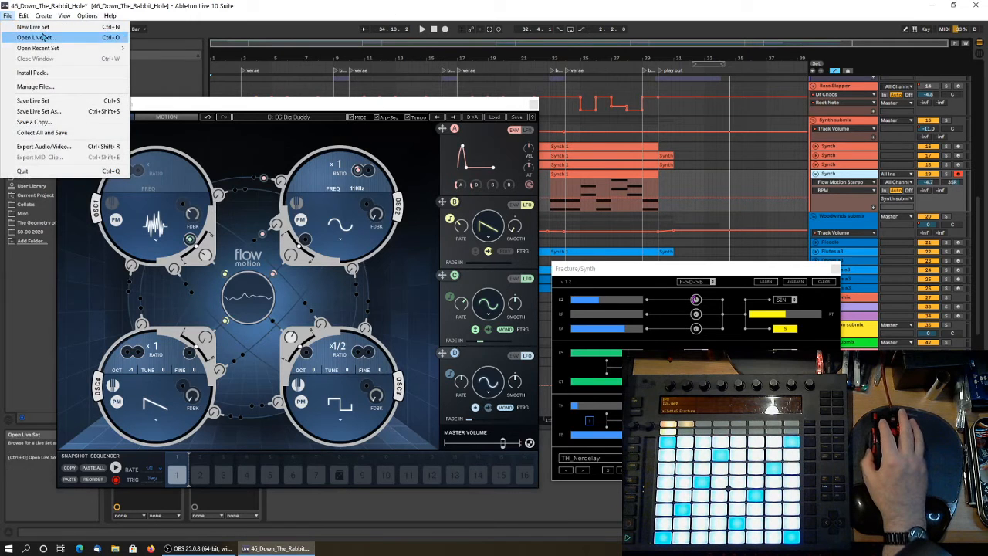
{"action": "left_click", "coordinate": [31, 27]}
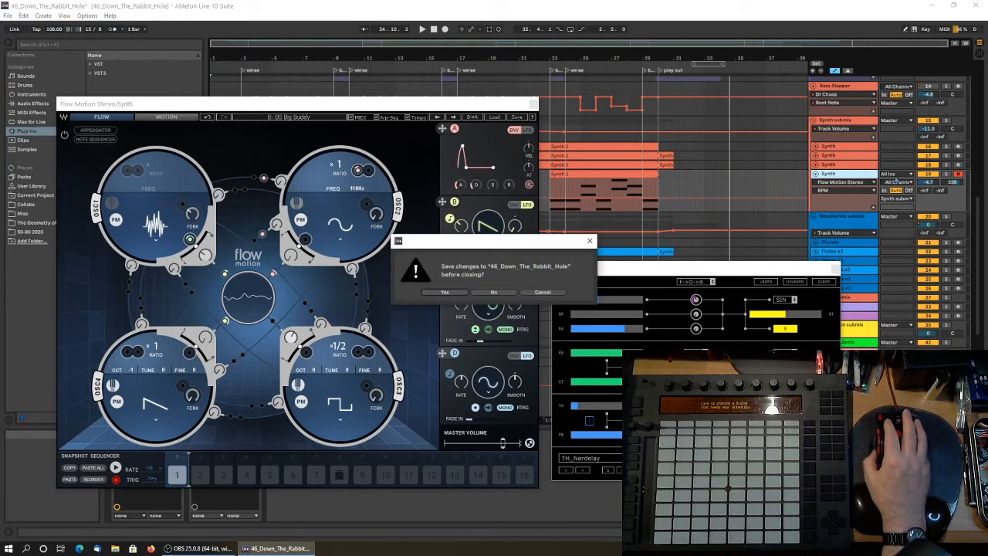
{"action": "left_click", "coordinate": [495, 293]}
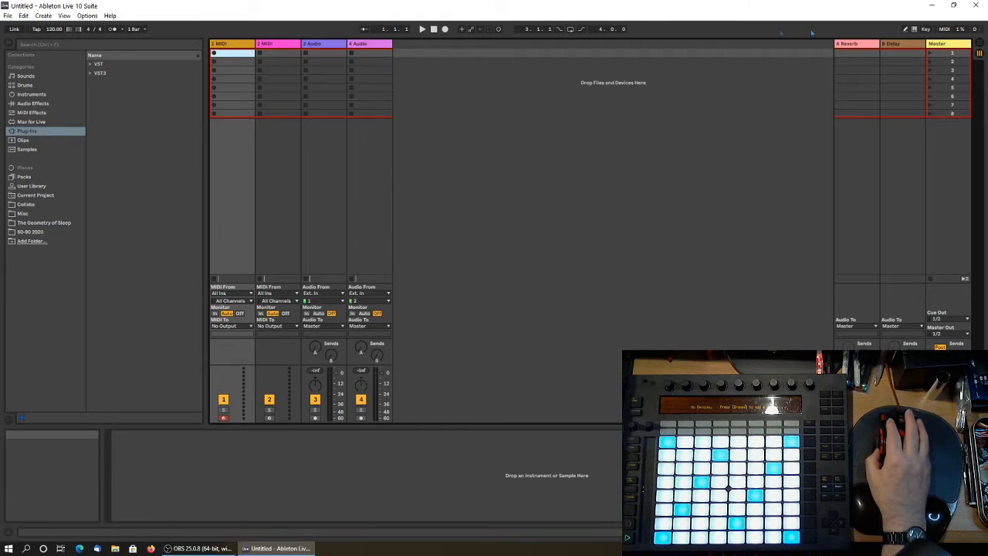
{"action": "left_click", "coordinate": [979, 43]}
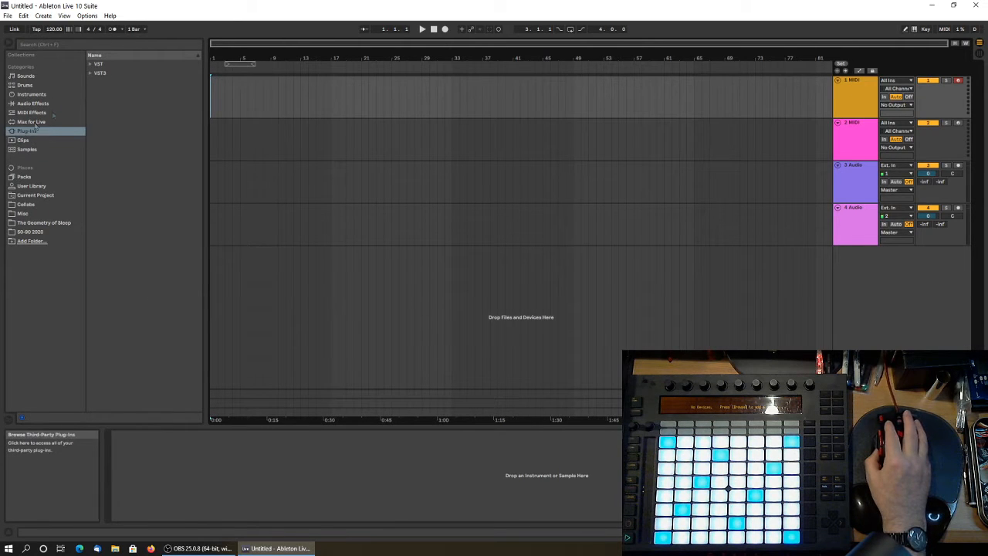
Browse the VST and VST3 plug-ins, load MOK's Waverazor onto the first MIDI track and close its plug-in window.
{"action": "left_click", "coordinate": [91, 65]}
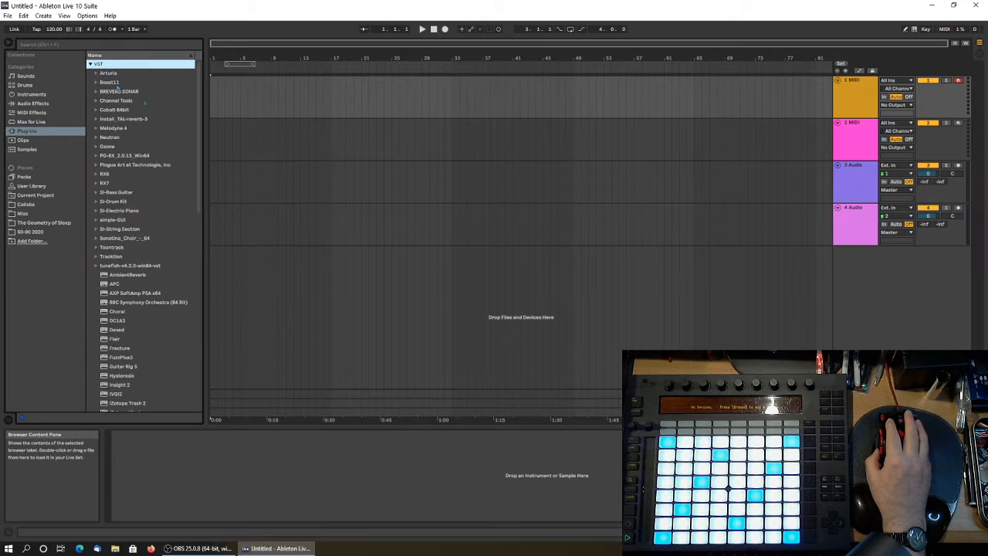
{"action": "scroll", "coordinate": [147, 132], "scroll_direction": "down", "scroll_amount": 6}
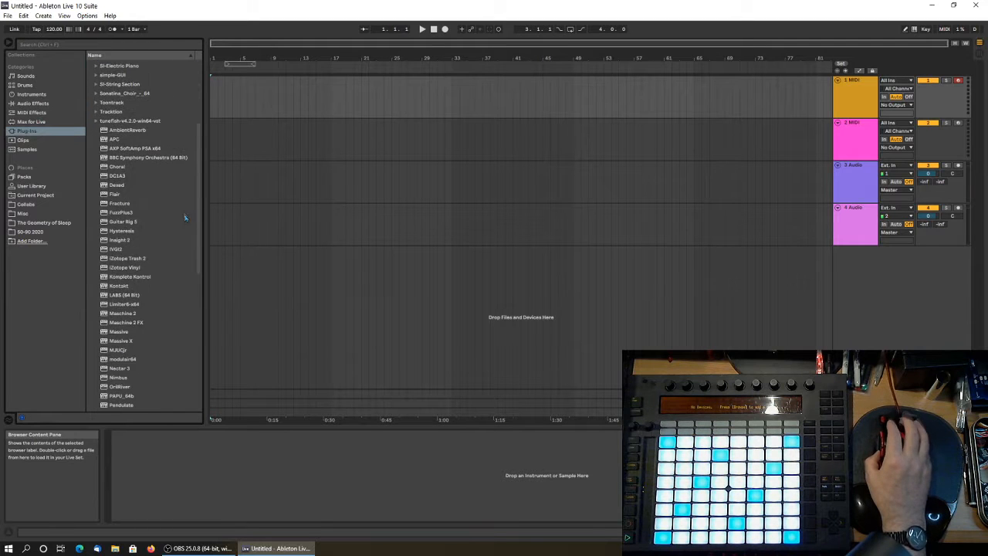
{"action": "scroll", "coordinate": [153, 140], "scroll_direction": "up", "scroll_amount": 6}
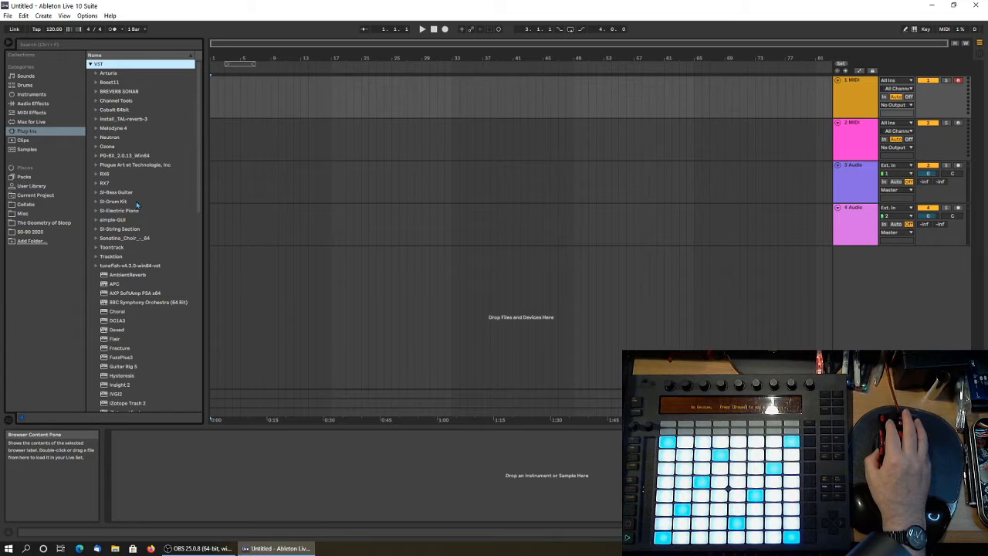
{"action": "left_click", "coordinate": [90, 67]}
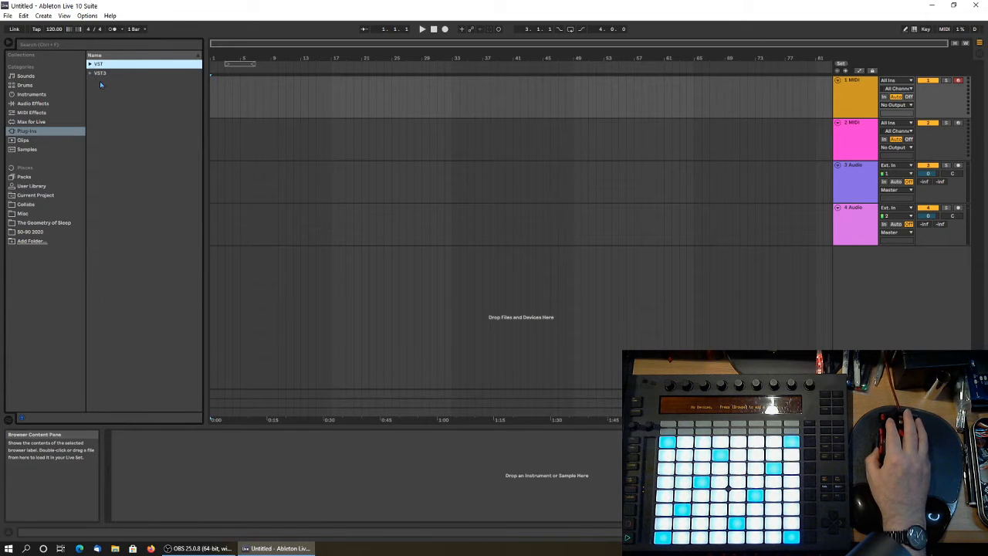
{"action": "left_click", "coordinate": [89, 74]}
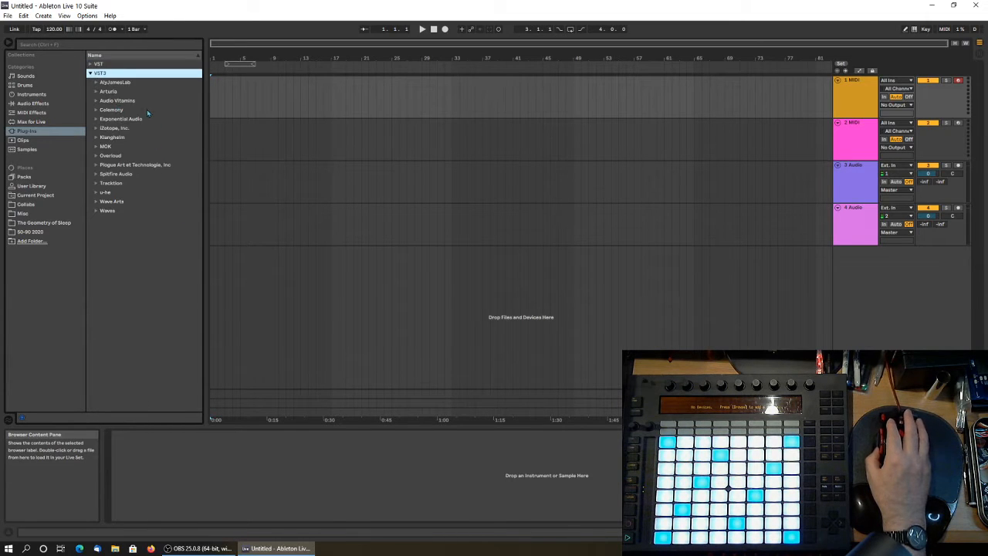
{"action": "left_click", "coordinate": [96, 147]}
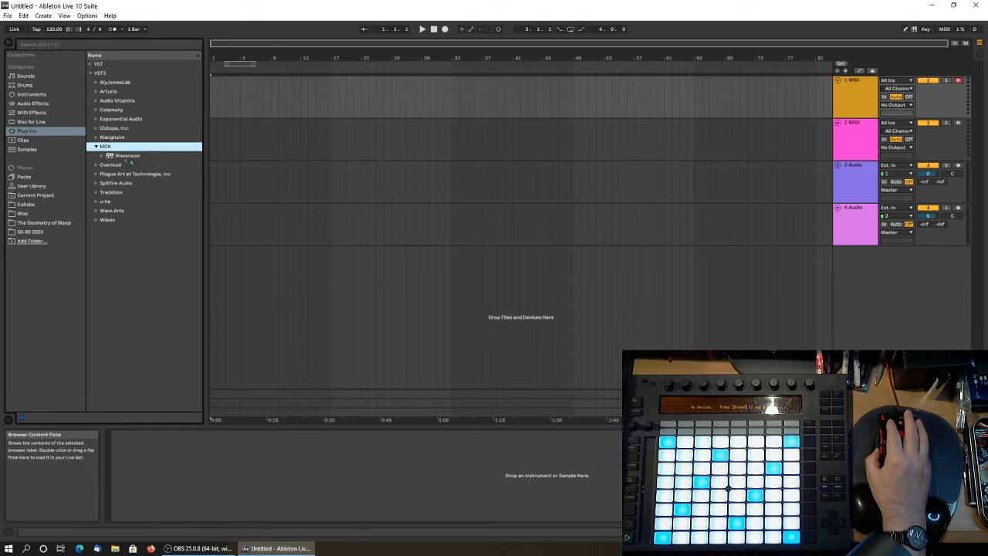
{"action": "left_click", "coordinate": [131, 158]}
{"action": "left_click_drag", "start_coordinate": [244, 100], "coordinate": [246, 97]}
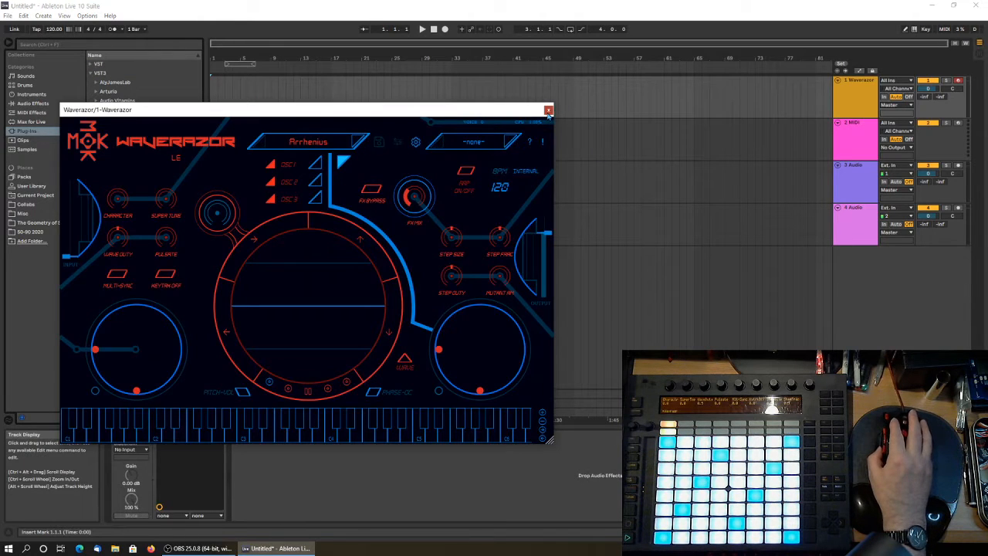
{"action": "left_click", "coordinate": [548, 110]}
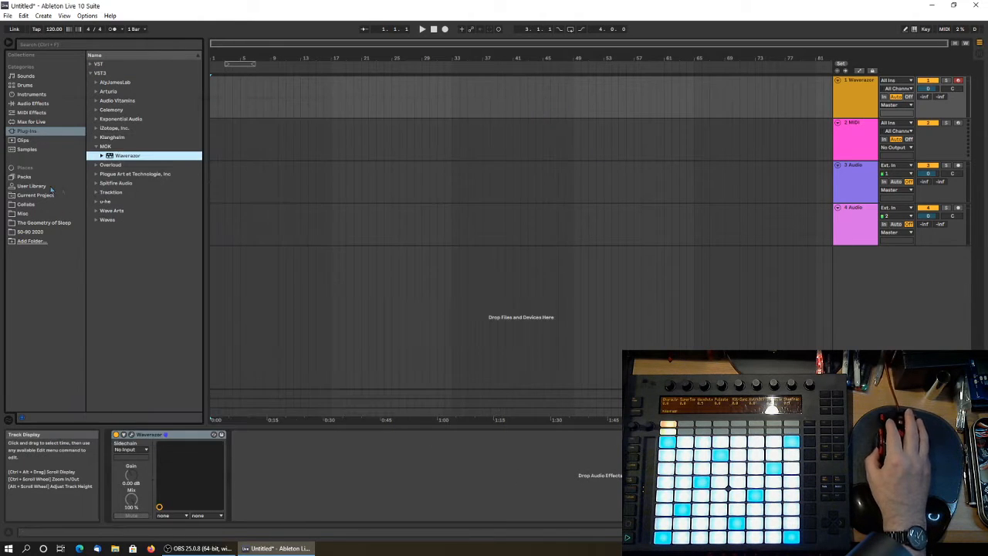
Load the Waves Flow Motion Stereo VST3 plug-in onto the second MIDI track, arm that track and reposition the plug-in window.
{"action": "left_click", "coordinate": [95, 221]}
{"action": "scroll", "coordinate": [142, 342], "scroll_direction": "down", "scroll_amount": 10}
{"action": "scroll", "coordinate": [142, 342], "scroll_direction": "down", "scroll_amount": 5}
{"action": "left_click", "coordinate": [138, 223]}
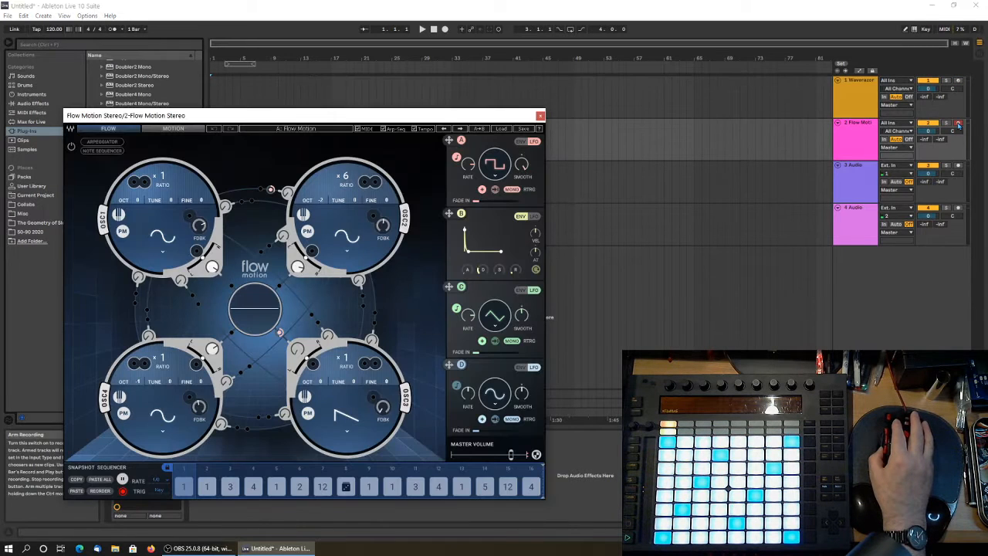
{"action": "left_click", "coordinate": [958, 122]}
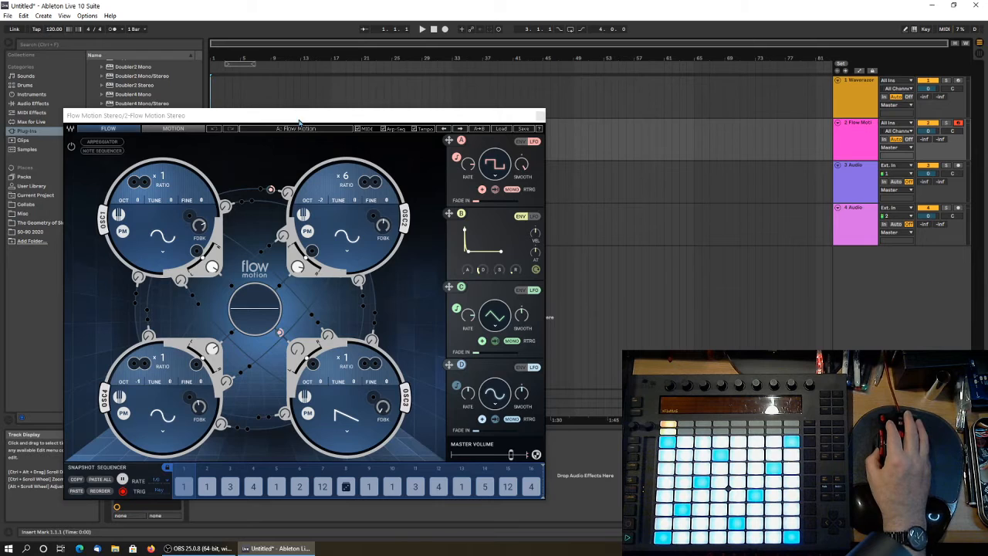
{"action": "left_click_drag", "start_coordinate": [299, 116], "coordinate": [401, 72]}
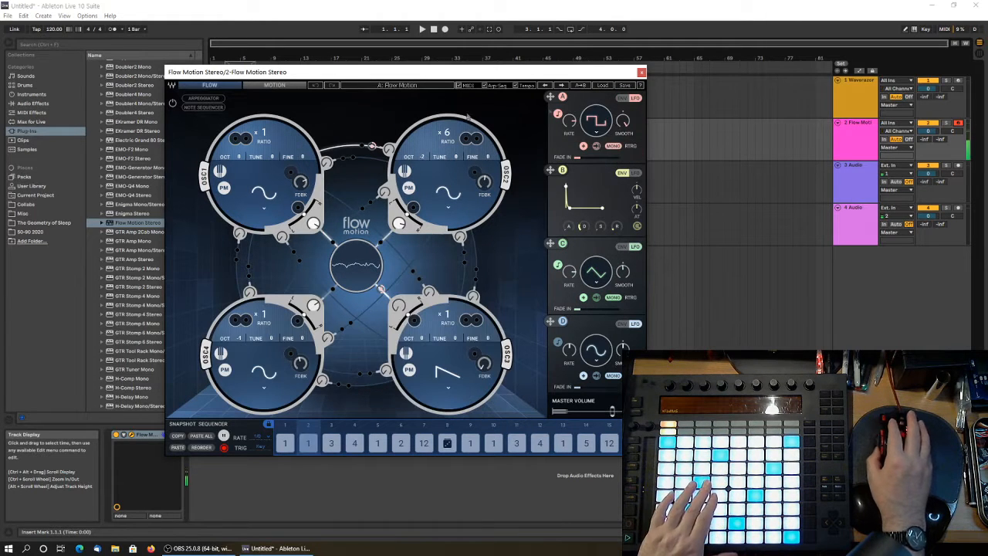
Reposition the Flow Motion window and load the factory preset Basic.
{"action": "left_click_drag", "start_coordinate": [467, 72], "coordinate": [421, 106]}
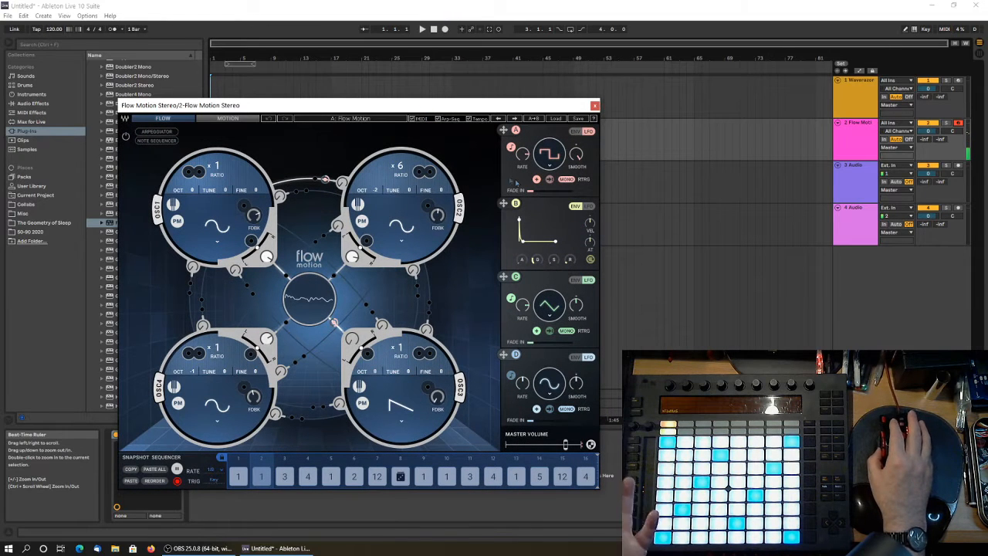
{"action": "left_click", "coordinate": [556, 119]}
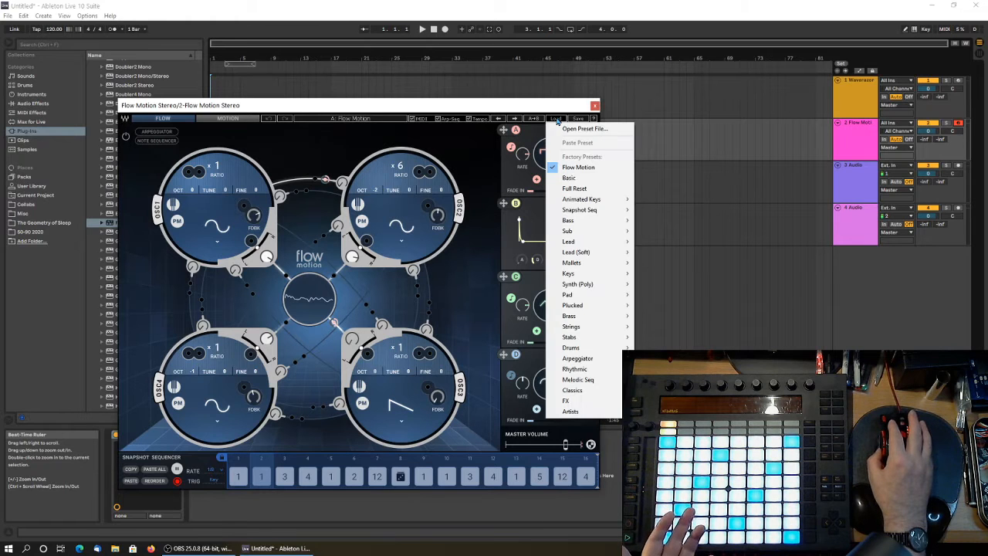
{"action": "left_click", "coordinate": [582, 179]}
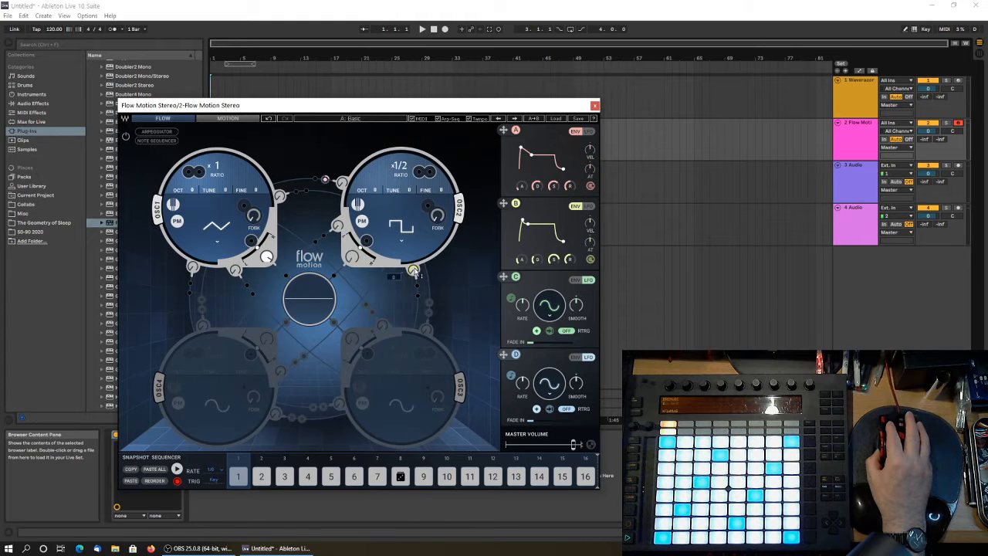
Activate OSC3 and assign Mod A to the modulation slot between OSC3 and OSC2.
{"action": "left_click", "coordinate": [427, 338]}
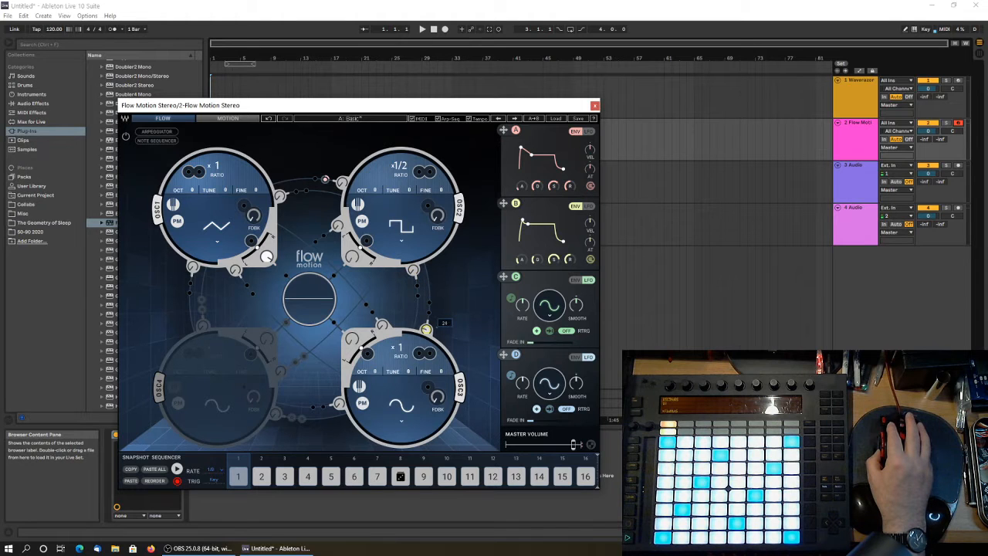
{"action": "left_click", "coordinate": [417, 284]}
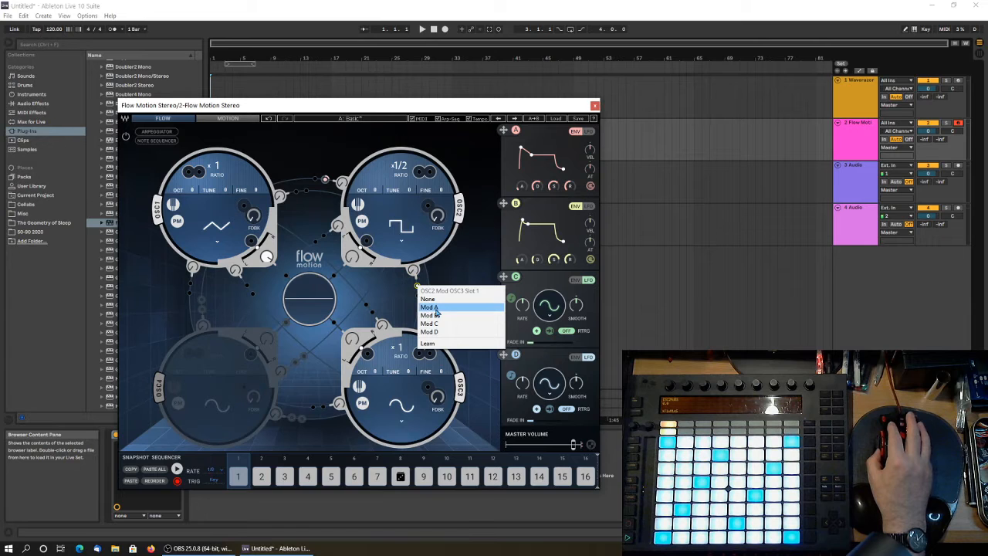
{"action": "left_click", "coordinate": [428, 308]}
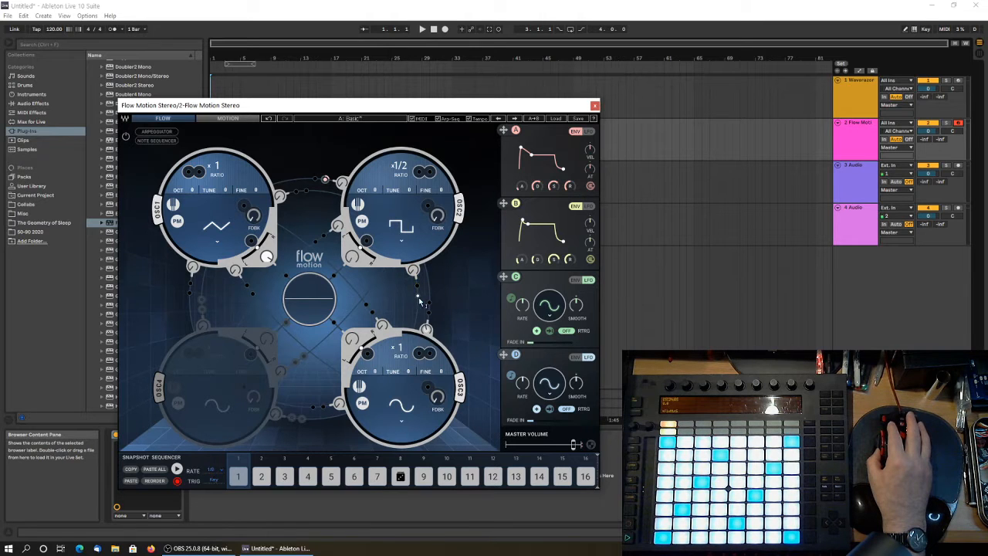
{"action": "left_click", "coordinate": [418, 297]}
{"action": "left_click", "coordinate": [450, 336]}
{"action": "left_click", "coordinate": [429, 315]}
{"action": "left_click", "coordinate": [437, 336]}
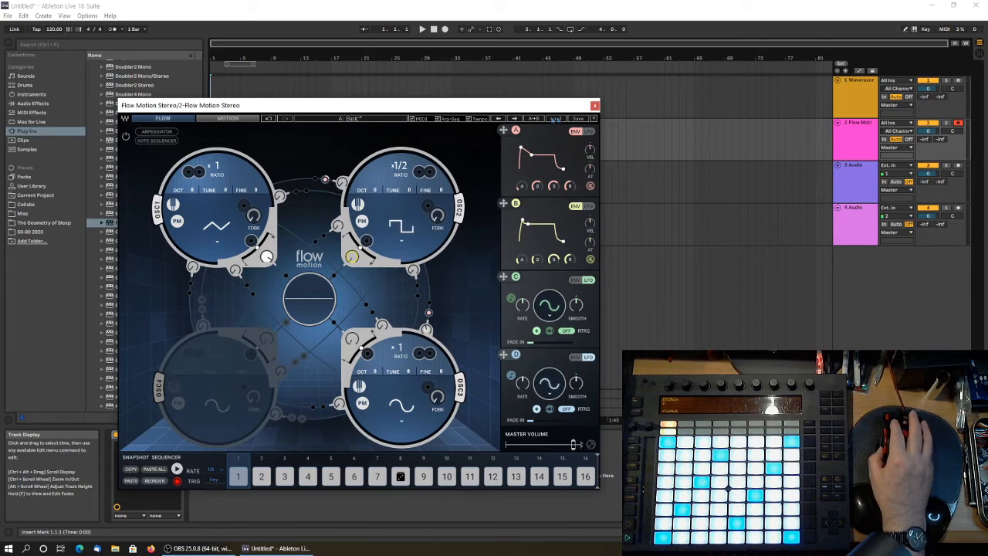
Audition the Animated Keys factory presets AKS Chord Arp, AKS New Jedy, AKS Pyrinea and AKS Shiver.
{"action": "left_click", "coordinate": [558, 120]}
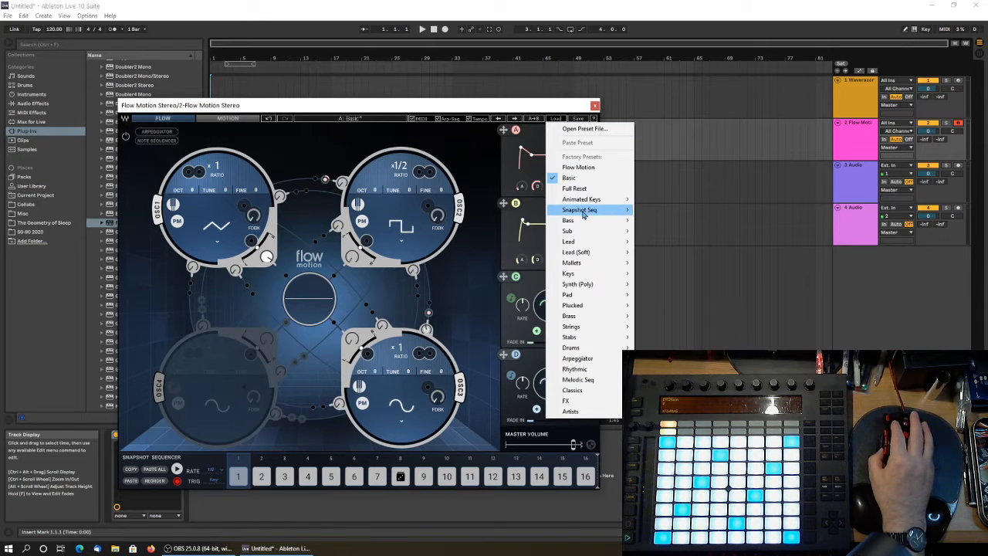
{"action": "mouse_move", "coordinate": [595, 201]}
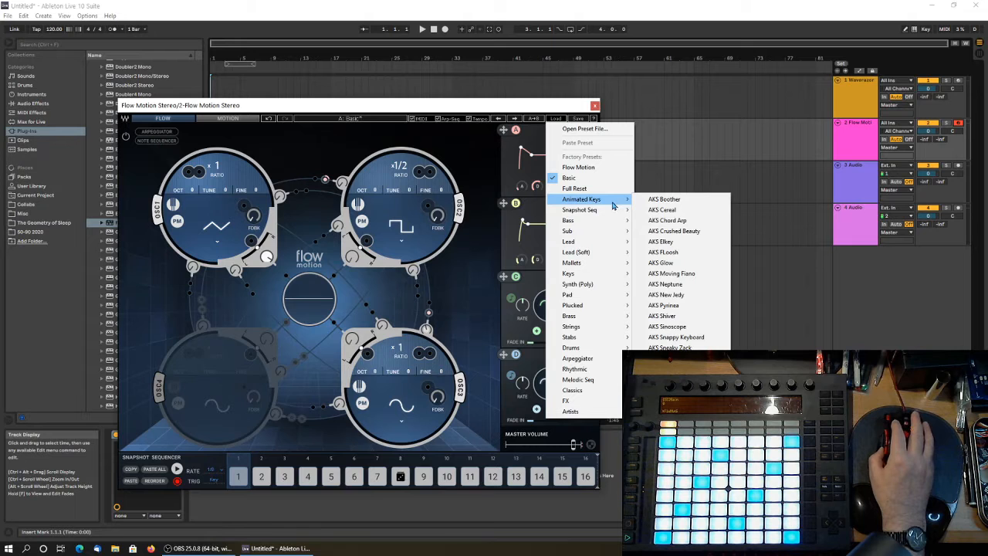
{"action": "left_click", "coordinate": [666, 220]}
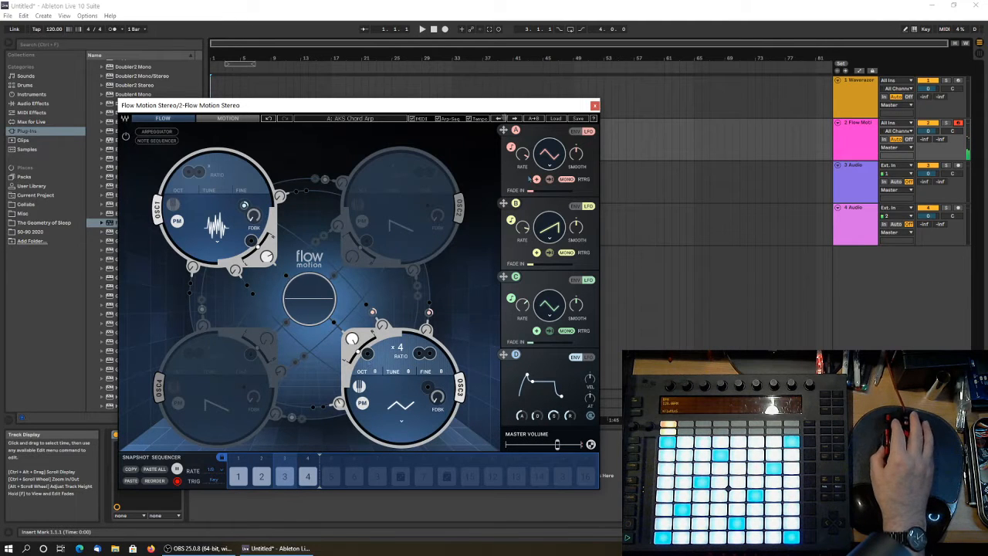
{"action": "left_click", "coordinate": [557, 120]}
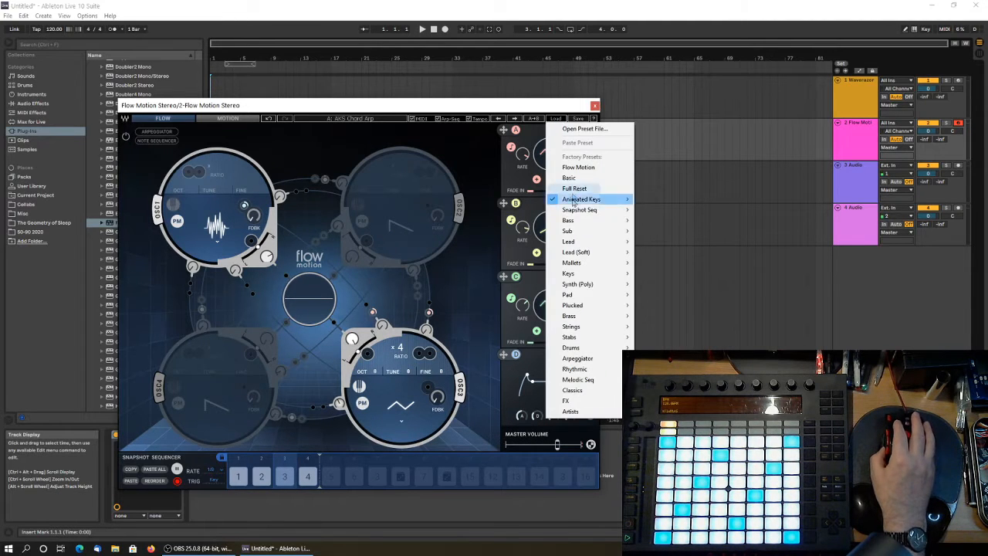
{"action": "mouse_move", "coordinate": [602, 202]}
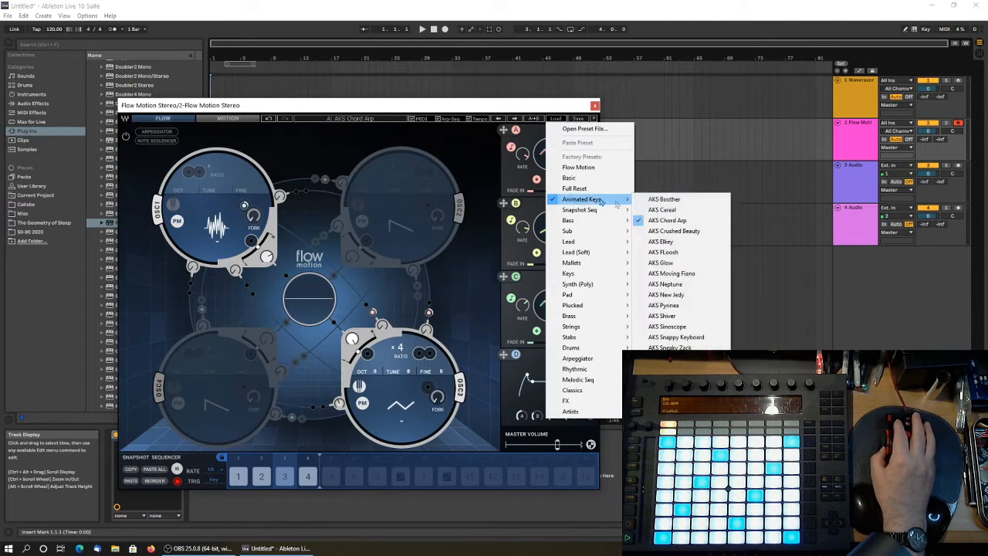
{"action": "left_click", "coordinate": [667, 294]}
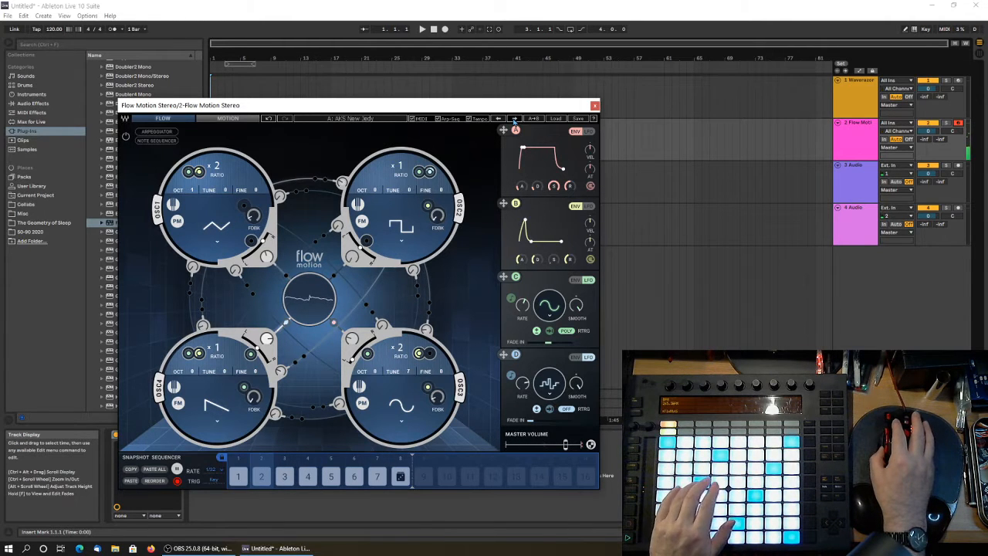
{"action": "left_click", "coordinate": [514, 120]}
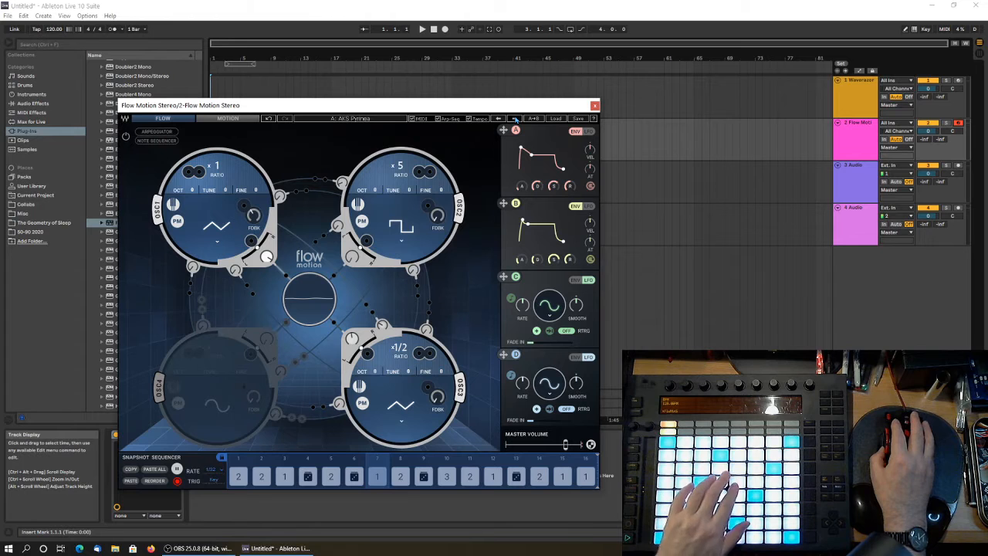
{"action": "left_click", "coordinate": [515, 118]}
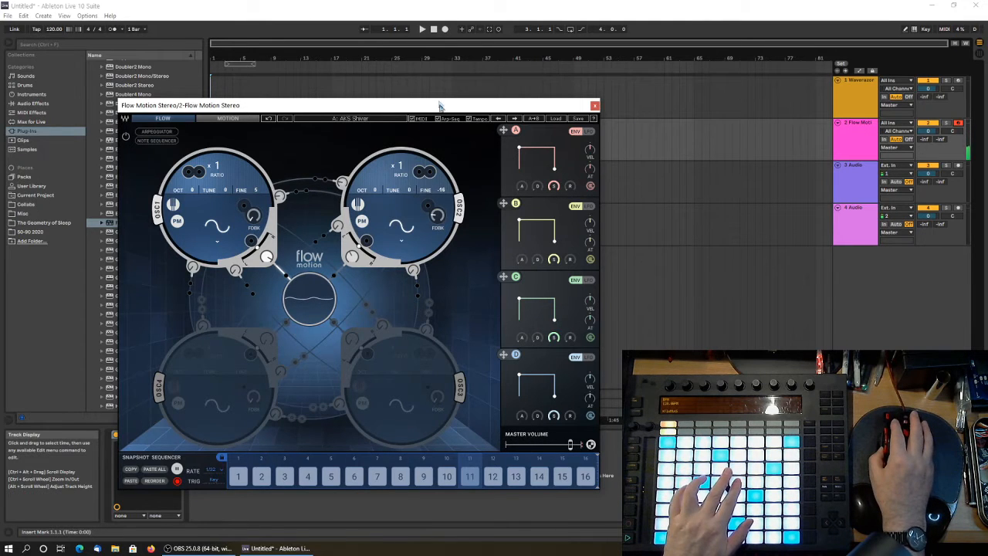
Load the Raum VST plug-in onto the Flow Motion track and arrange the two plug-in windows side by side.
{"action": "left_click_drag", "start_coordinate": [437, 112], "coordinate": [506, 115]}
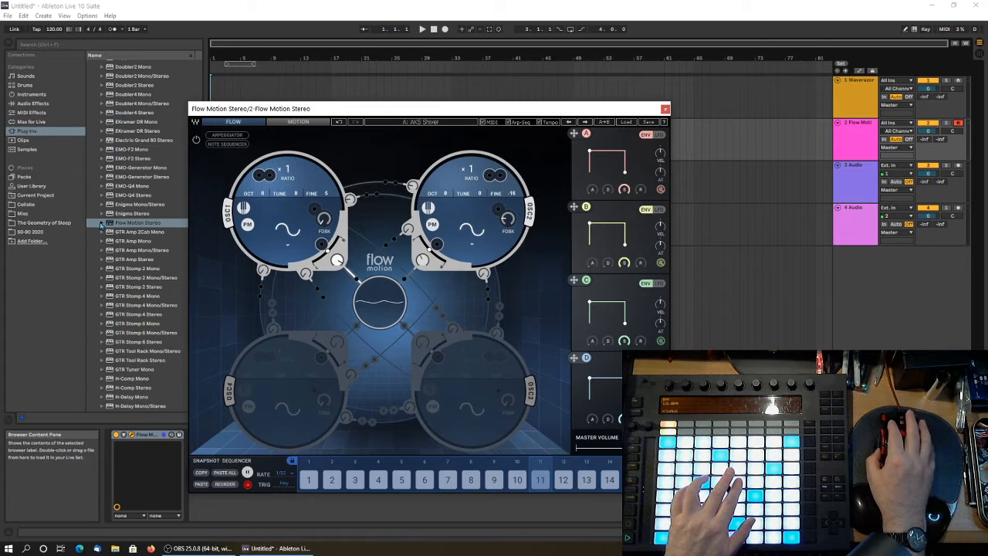
{"action": "scroll", "coordinate": [176, 244], "scroll_direction": "up", "scroll_amount": 7}
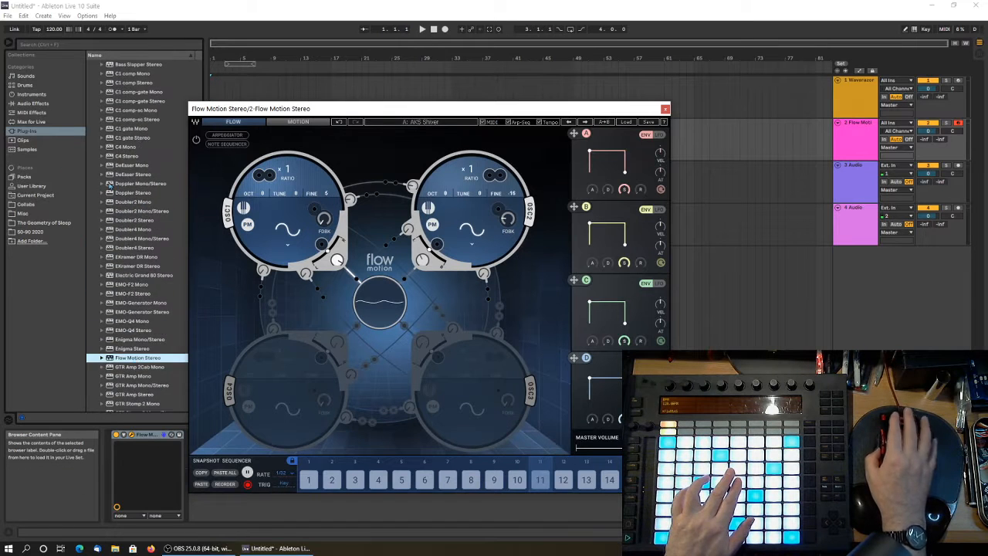
{"action": "scroll", "coordinate": [176, 244], "scroll_direction": "up", "scroll_amount": 5}
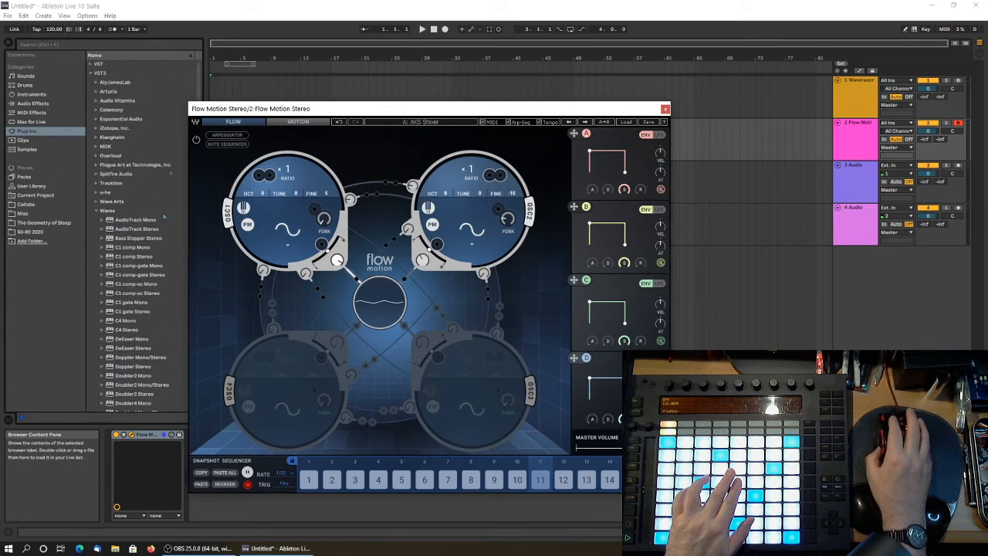
{"action": "left_click", "coordinate": [94, 64]}
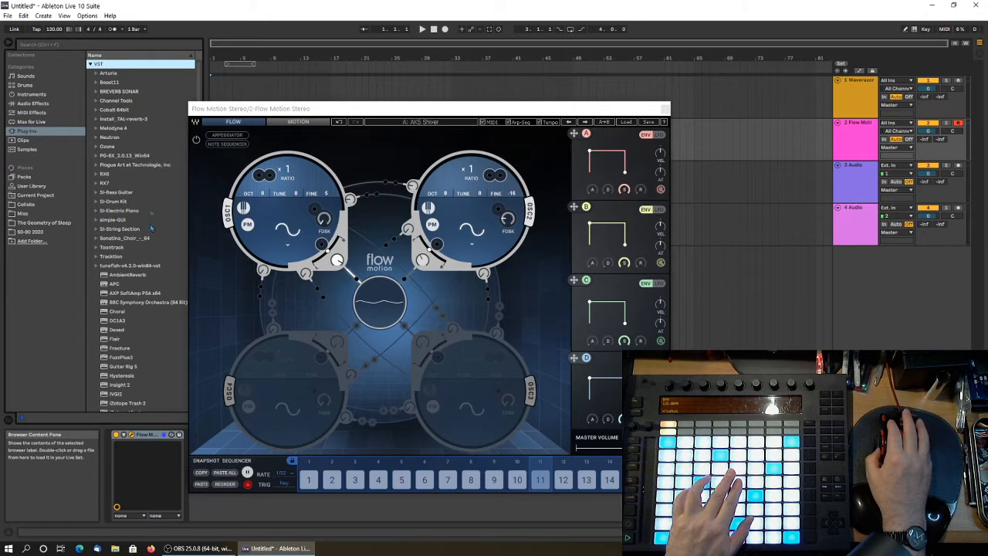
{"action": "scroll", "coordinate": [130, 309], "scroll_direction": "down", "scroll_amount": 10}
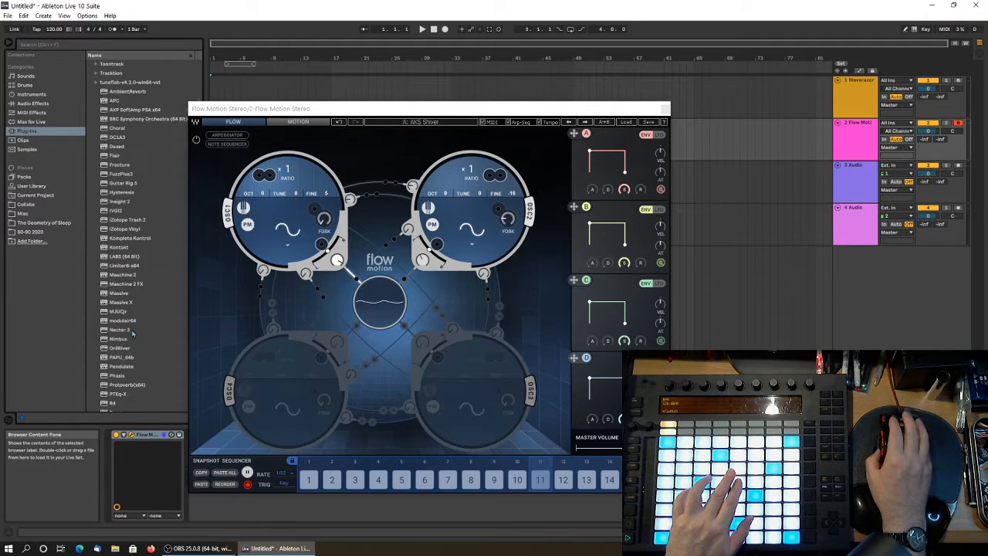
{"action": "scroll", "coordinate": [129, 356], "scroll_direction": "down", "scroll_amount": 2}
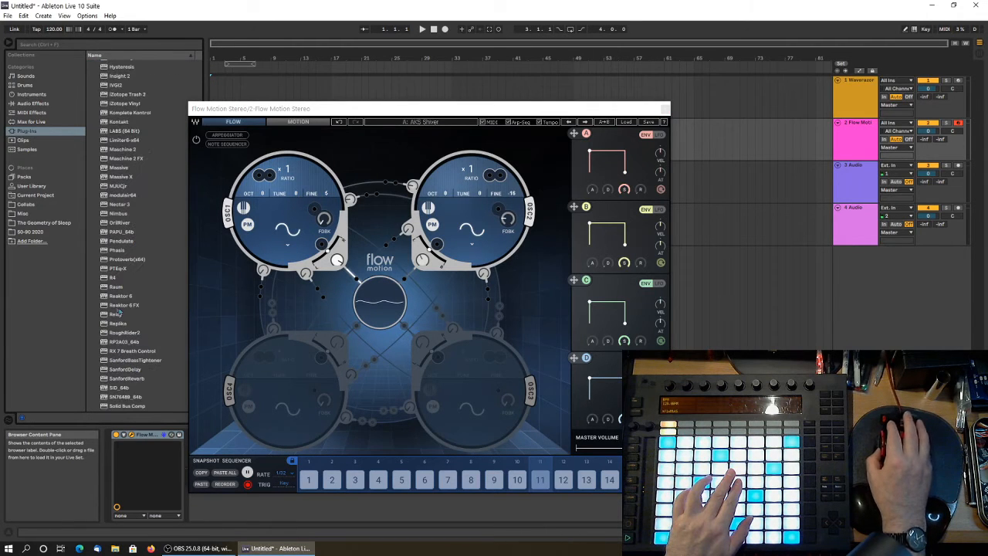
{"action": "left_click", "coordinate": [116, 286]}
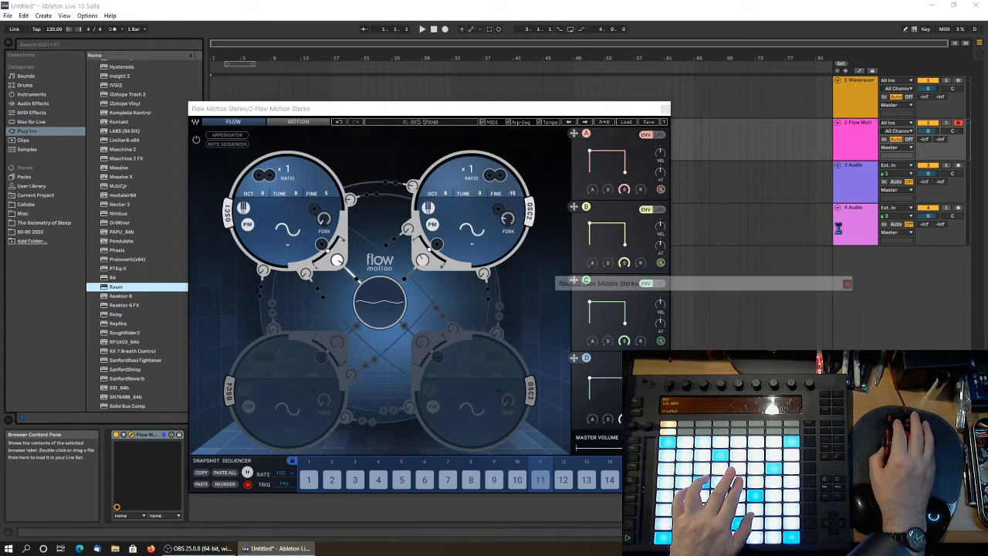
{"action": "left_click_drag", "start_coordinate": [705, 285], "coordinate": [820, 266]}
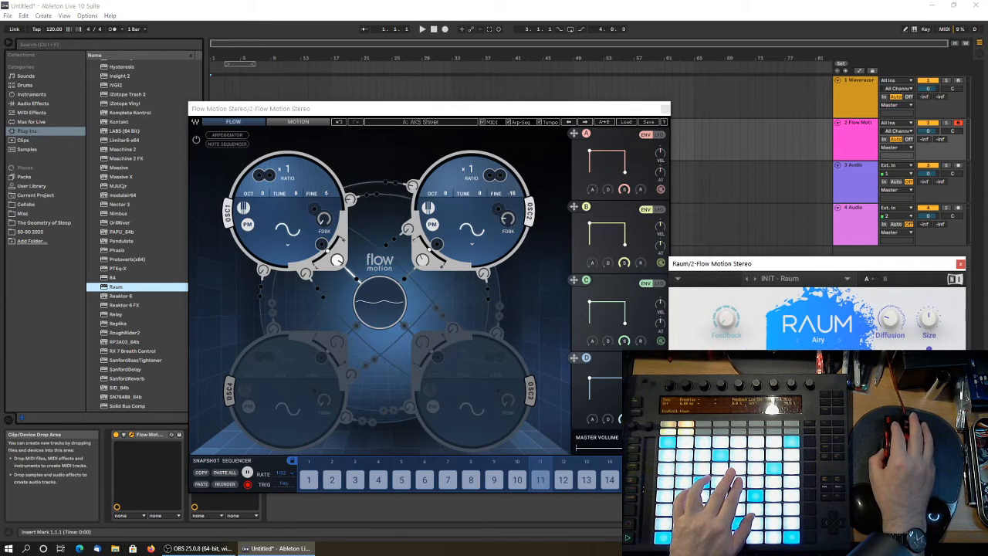
{"action": "mouse_move", "coordinate": [577, 112]}
{"action": "left_mouse_down"}
{"action": "mouse_move", "coordinate": [532, 111]}
{"action": "mouse_move", "coordinate": [562, 111]}
{"action": "left_mouse_up"}
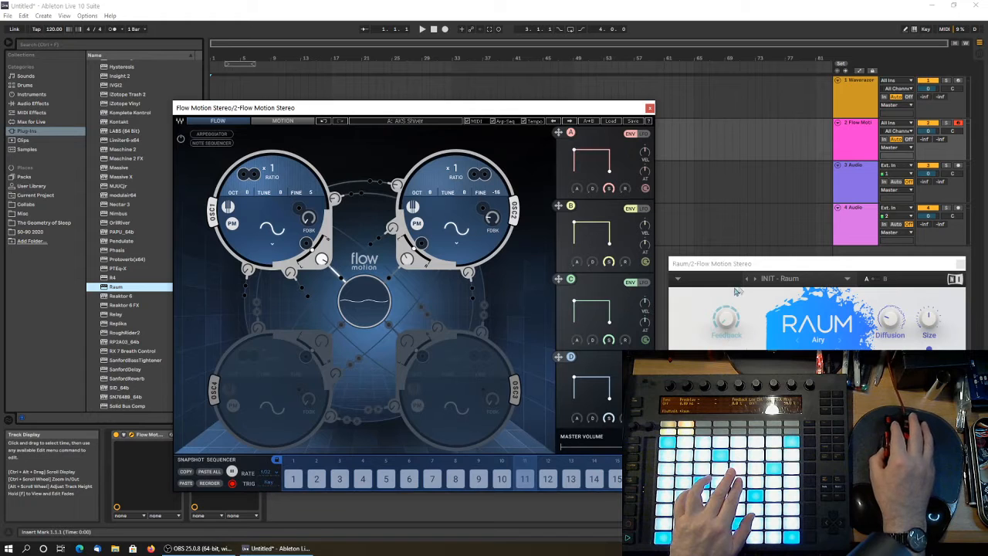
Load the Dark Mod Hall preset from Raum's Large factory presets.
{"action": "left_click", "coordinate": [786, 281]}
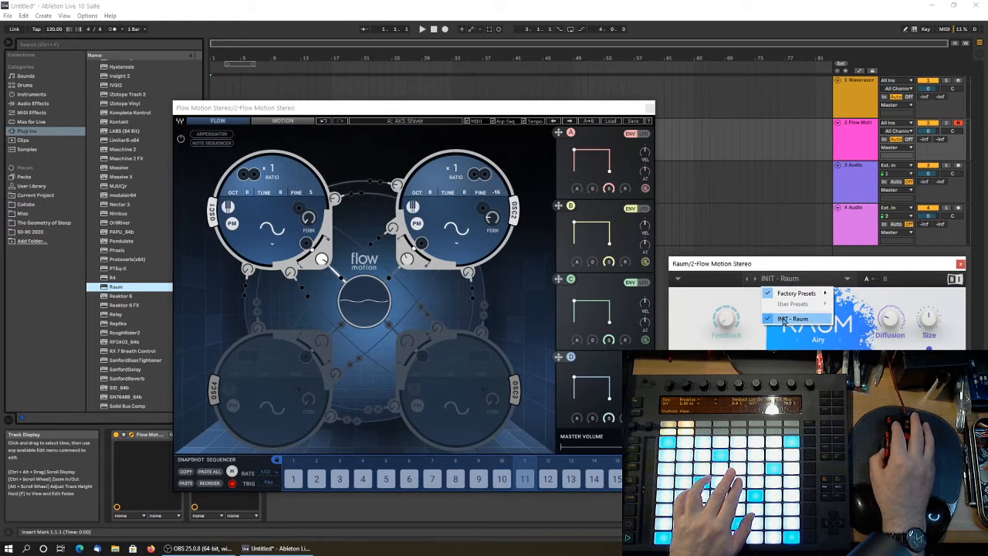
{"action": "mouse_move", "coordinate": [795, 298]}
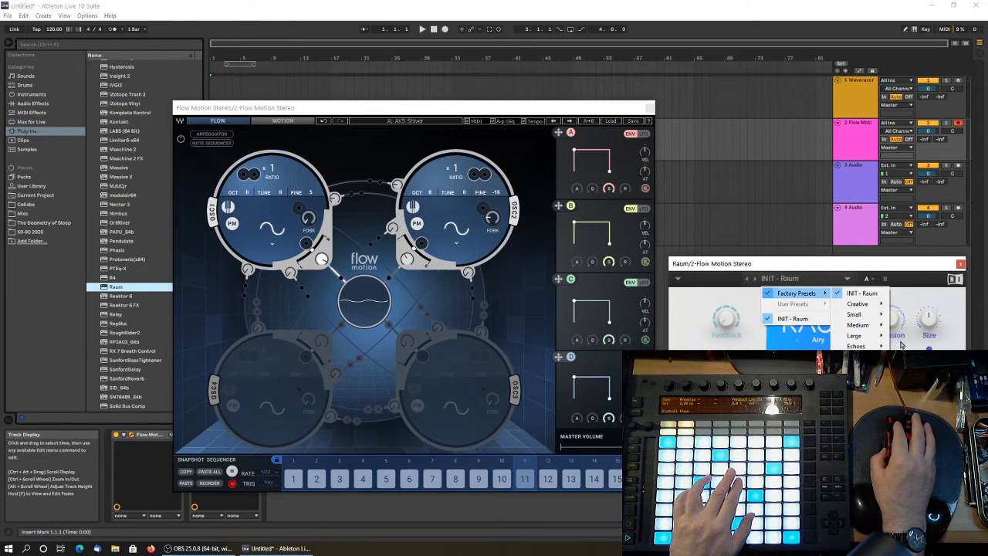
{"action": "mouse_move", "coordinate": [864, 338]}
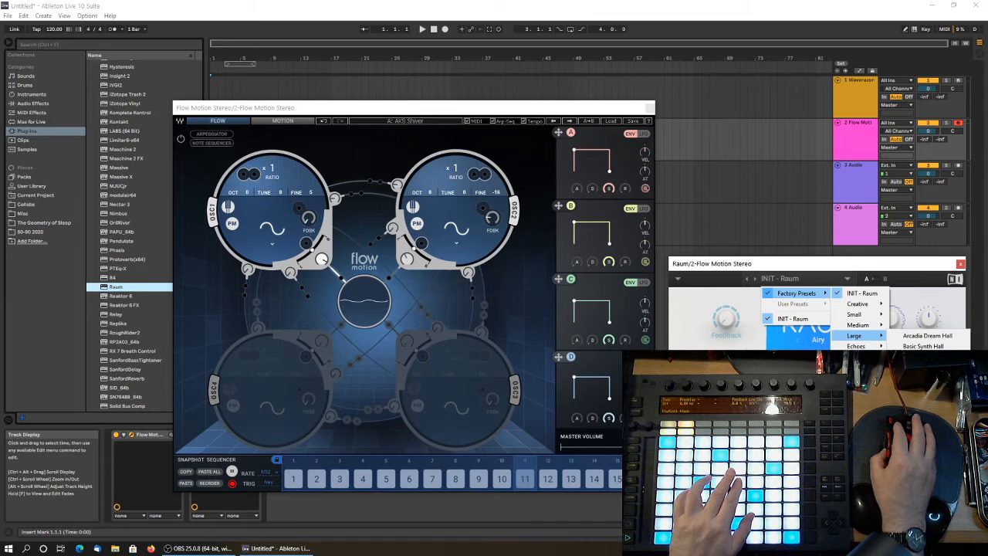
{"action": "left_click", "coordinate": [924, 366]}
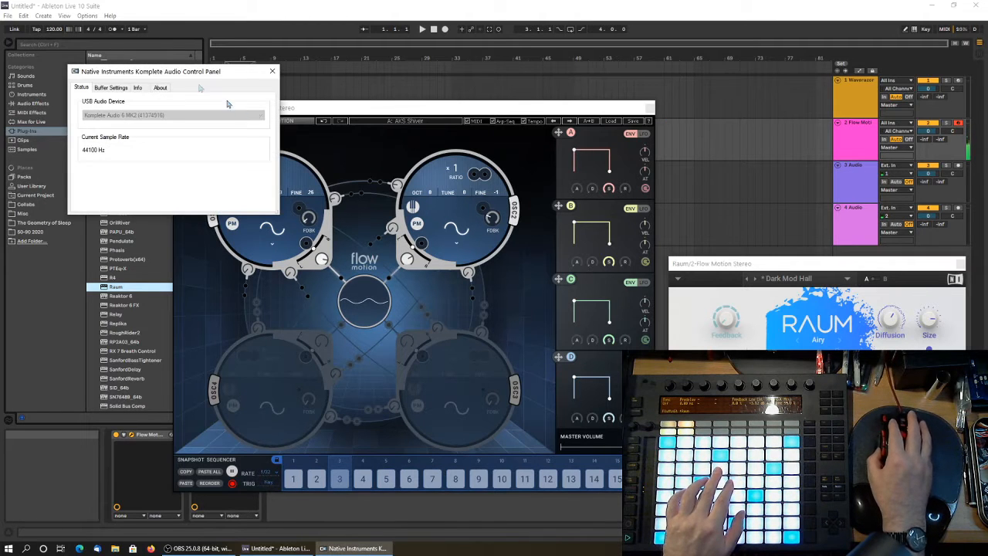
Check the ASIO buffer settings in the Native Instruments Komplete Audio Control Panel and close it.
{"action": "left_click_drag", "start_coordinate": [164, 71], "coordinate": [767, 111]}
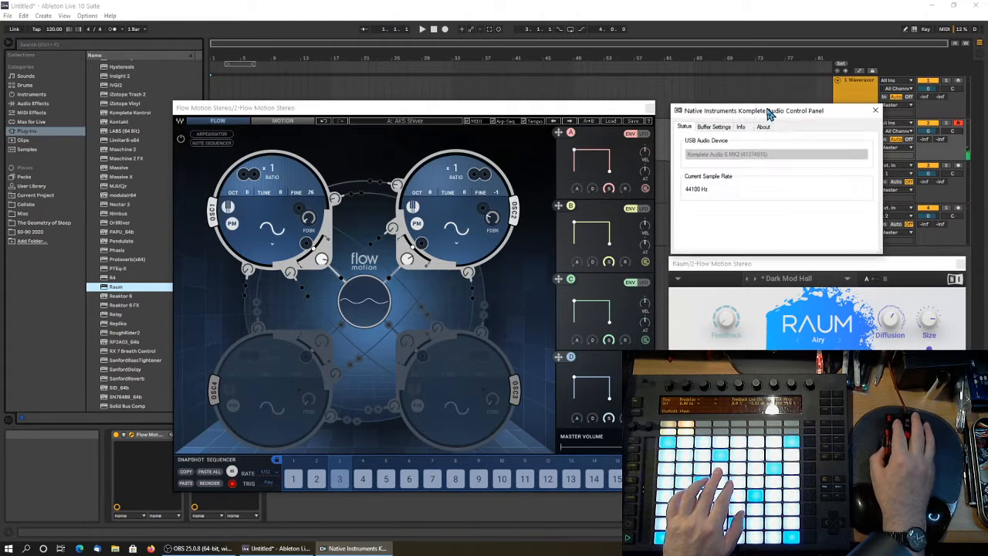
{"action": "left_click", "coordinate": [717, 126]}
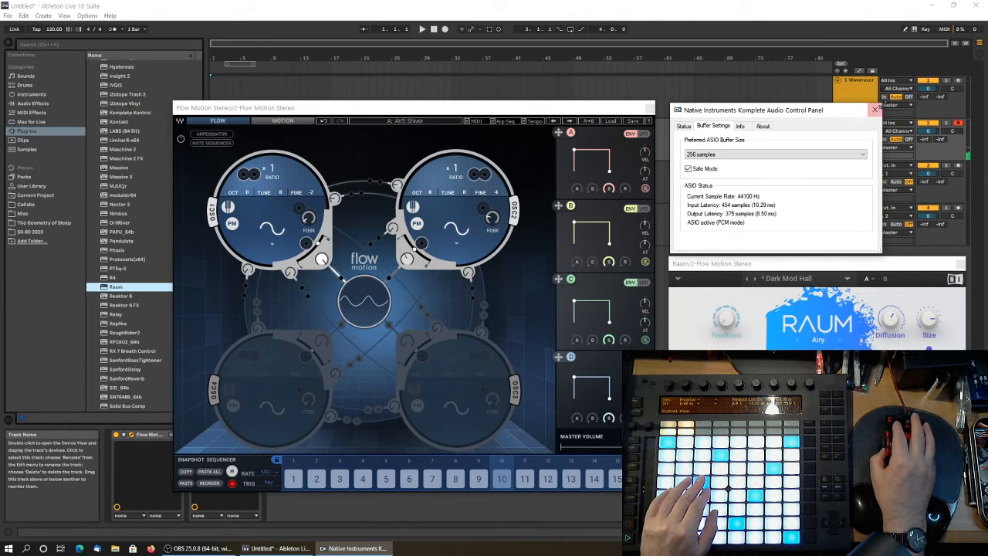
{"action": "left_click", "coordinate": [875, 110]}
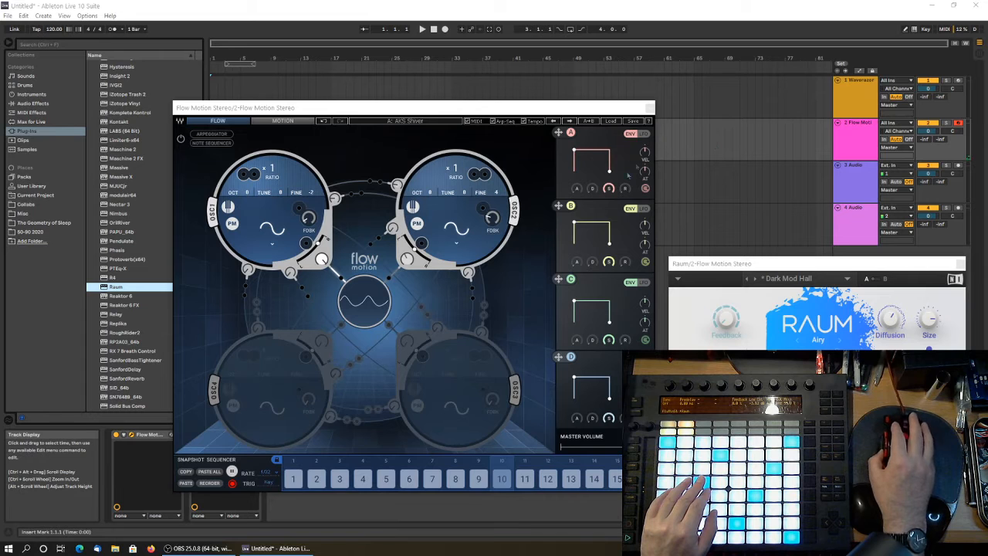
Switch Flow Motion to the preset AKS Sinoscope and deactivate the Raum device on its track.
{"action": "left_click", "coordinate": [570, 122]}
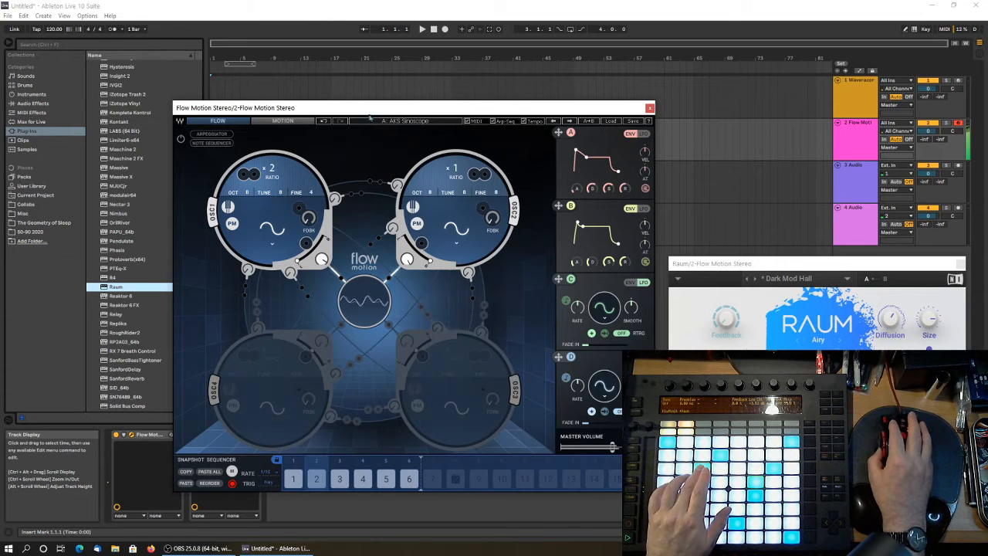
{"action": "left_click_drag", "start_coordinate": [352, 108], "coordinate": [297, 39]}
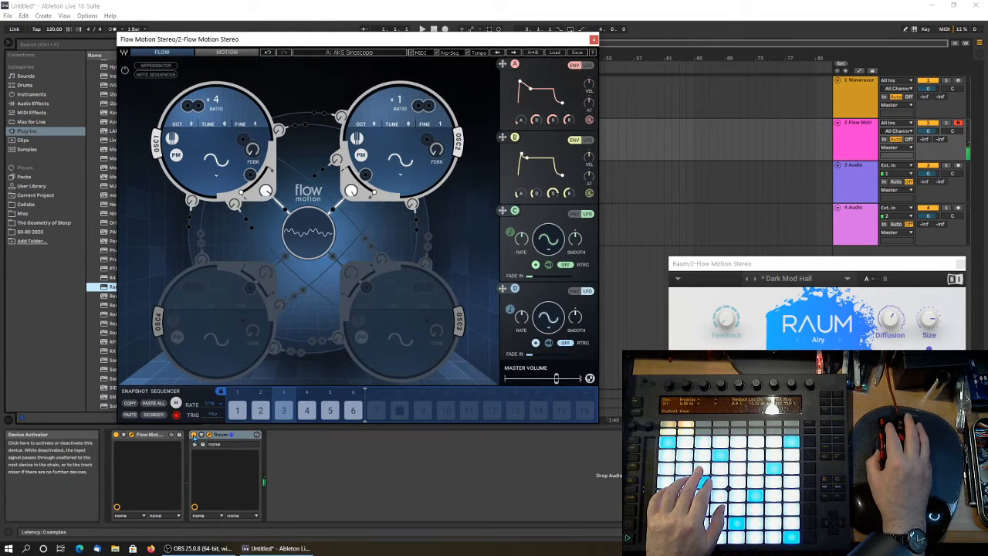
{"action": "left_click", "coordinate": [194, 436]}
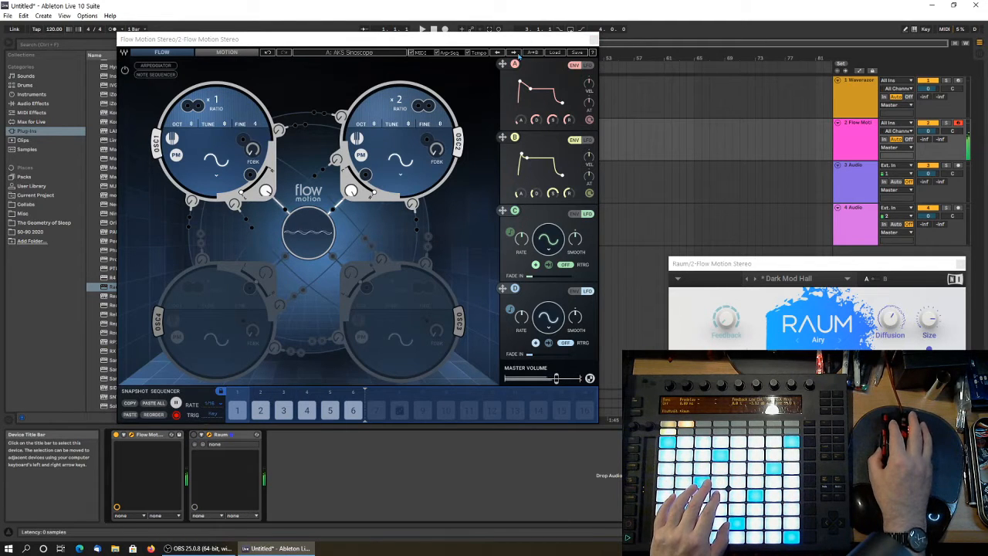
Audition the Flow Motion presets AKS Snappy Keyboard, AKS Sneaky Zack and AKS Spin Anime, and reactivate Raum.
{"action": "left_click", "coordinate": [515, 54]}
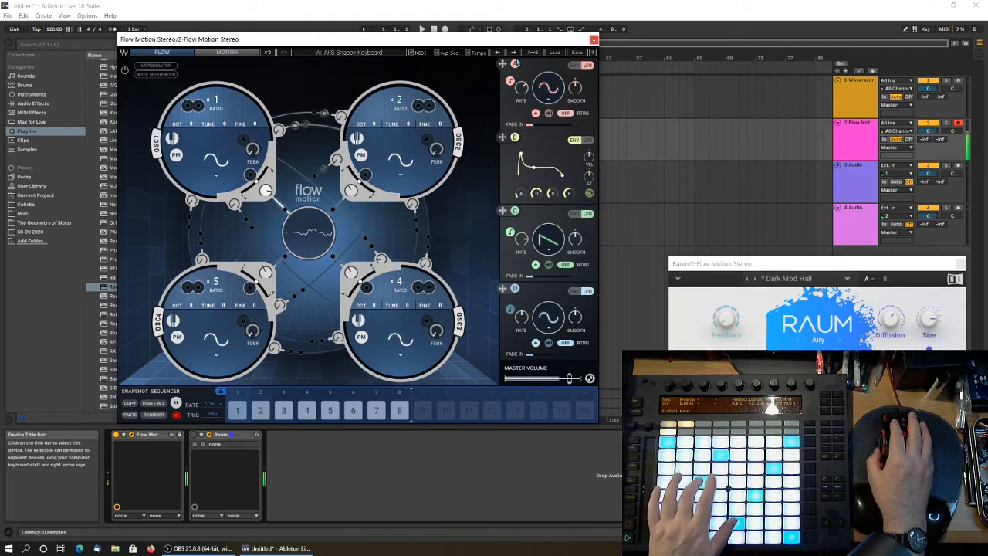
{"action": "left_click", "coordinate": [512, 53]}
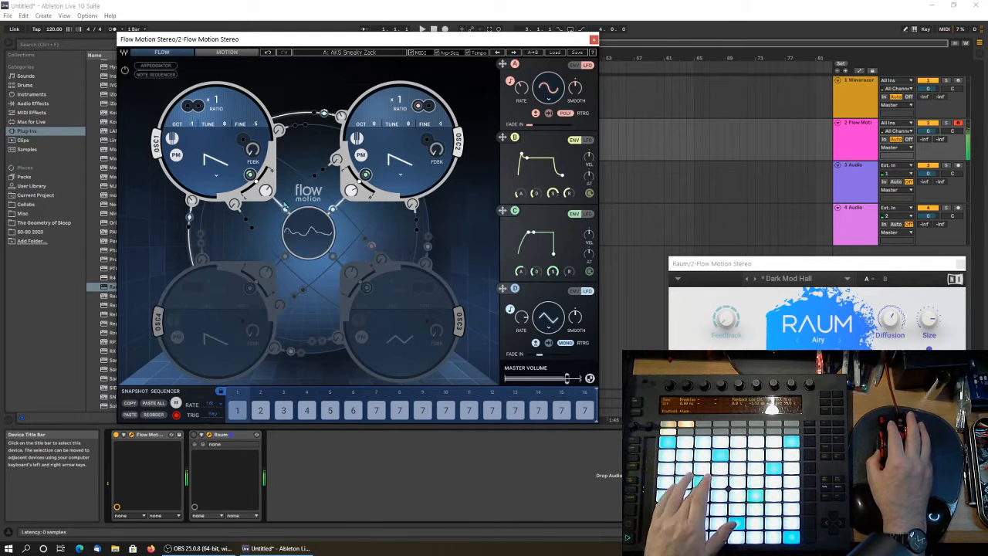
{"action": "left_click", "coordinate": [513, 53]}
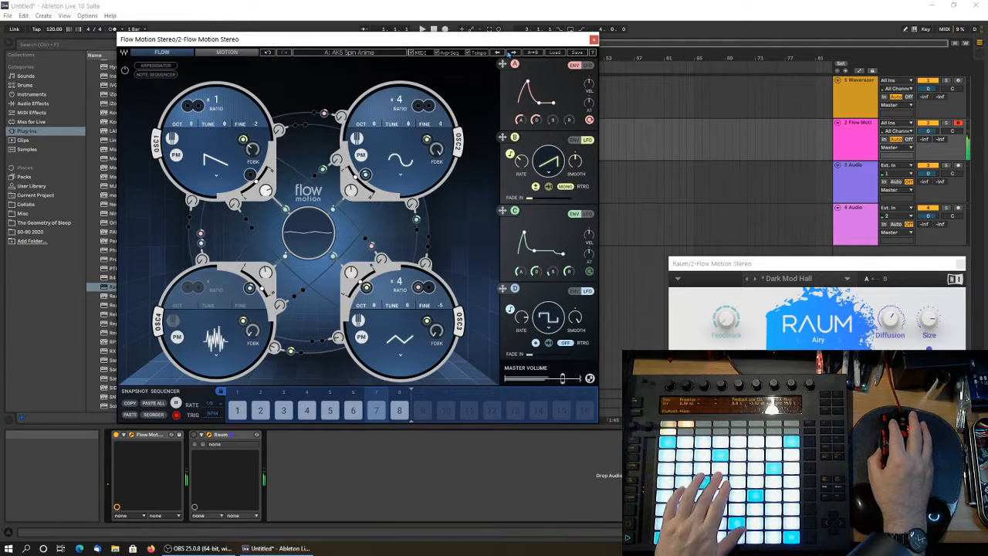
{"action": "left_click", "coordinate": [195, 436]}
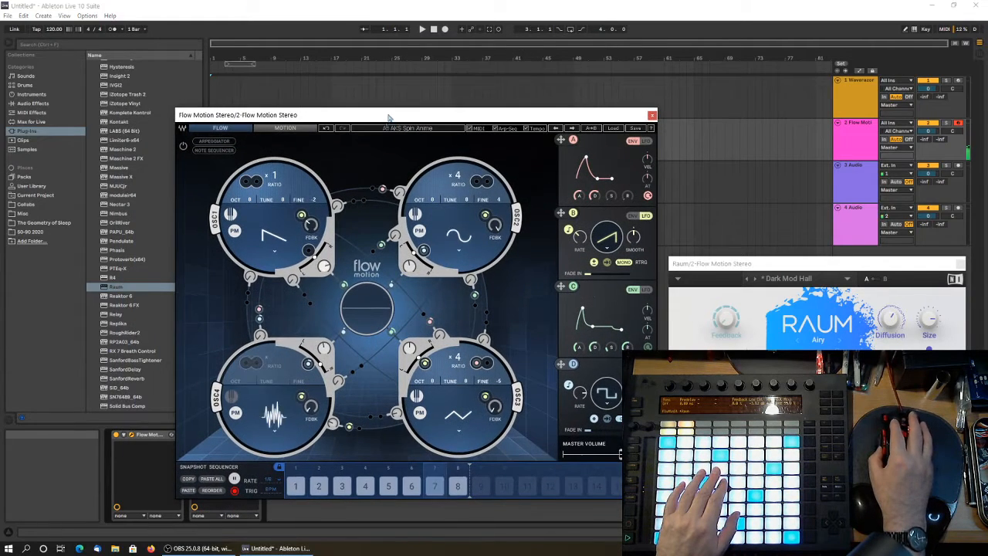
Start saving the Live Set and open the 50-90 2020 sets folder as its destination.
{"action": "left_click", "coordinate": [330, 5]}
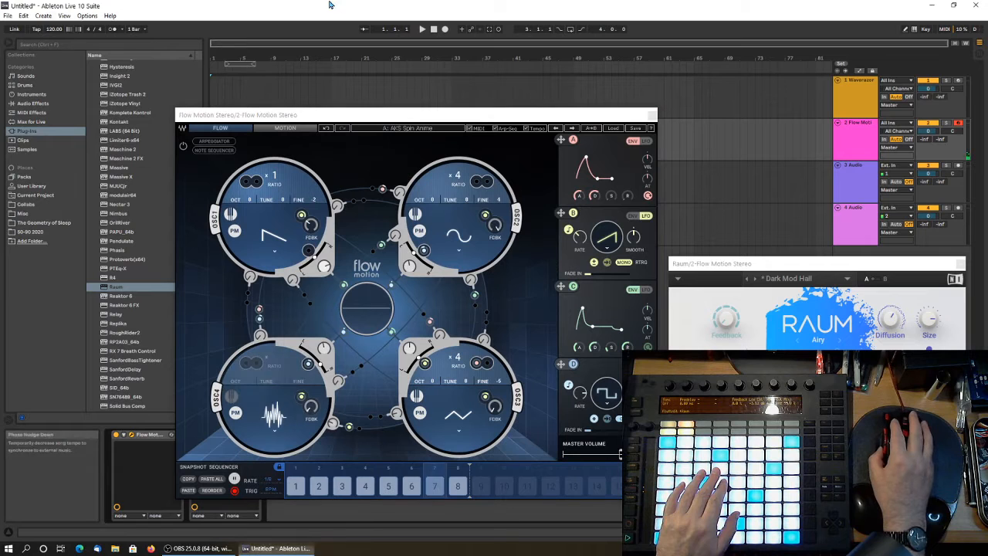
{"action": "left_click", "coordinate": [8, 15]}
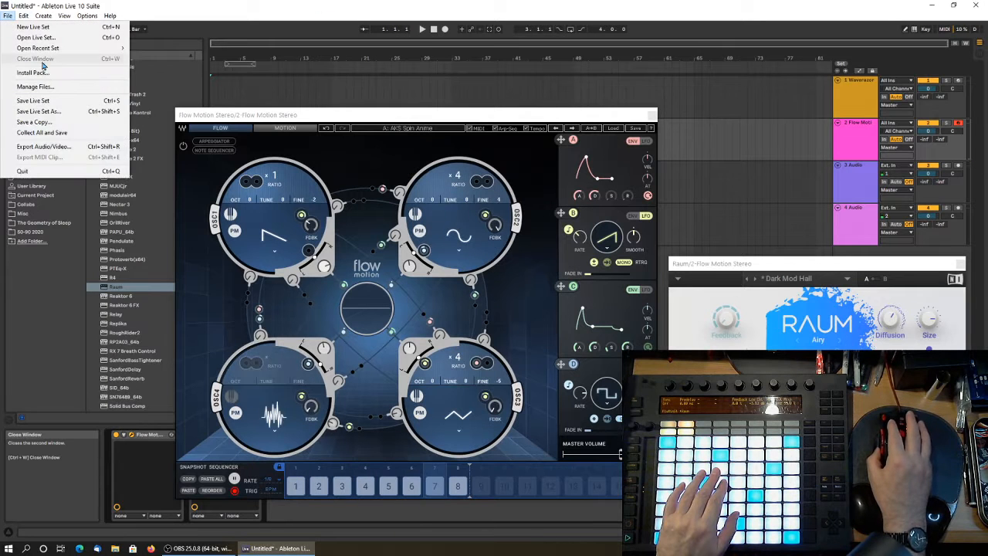
{"action": "mouse_move", "coordinate": [43, 49]}
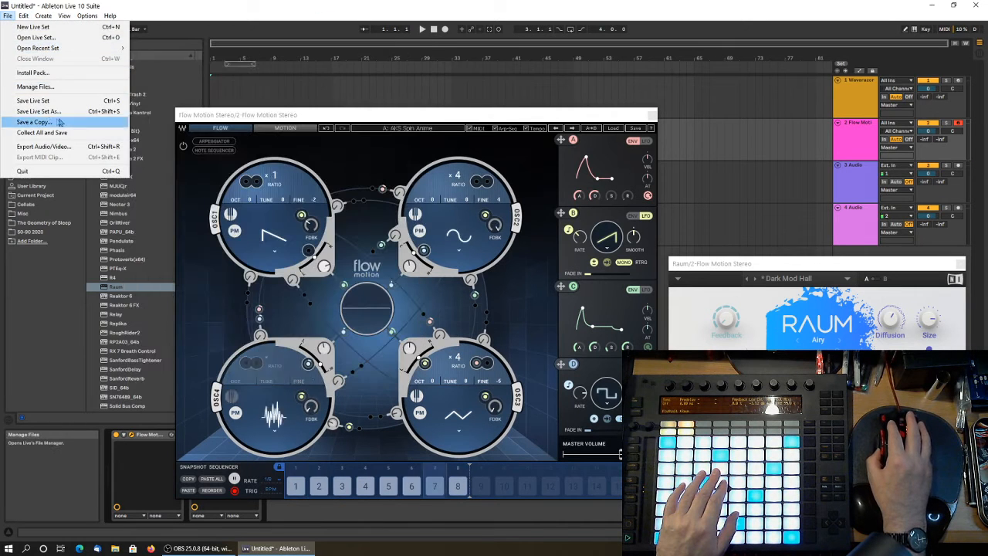
{"action": "left_click", "coordinate": [43, 101]}
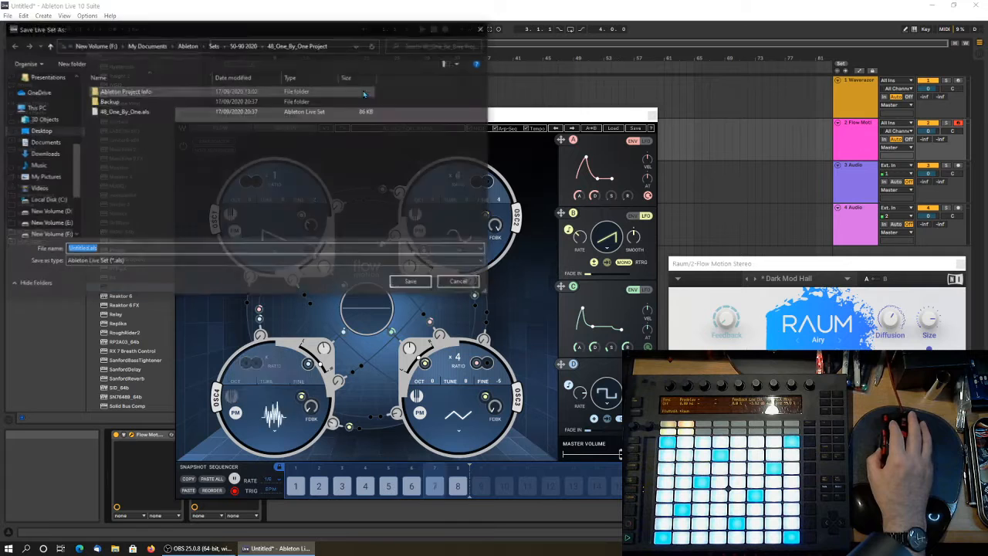
{"action": "left_click_drag", "start_coordinate": [262, 36], "coordinate": [318, 160]}
{"action": "left_click", "coordinate": [245, 168]}
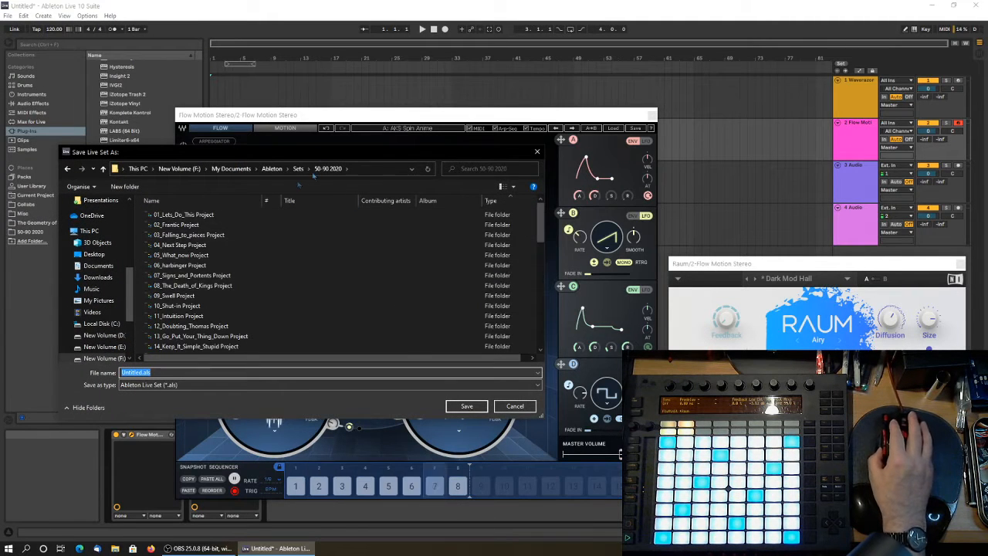
Name the Live Set 49_A_Great_Wall.als and save it in the 50-90 2020 folder.
{"action": "left_click", "coordinate": [142, 373]}
{"action": "left_click_drag", "start_coordinate": [141, 372], "coordinate": [86, 373]}
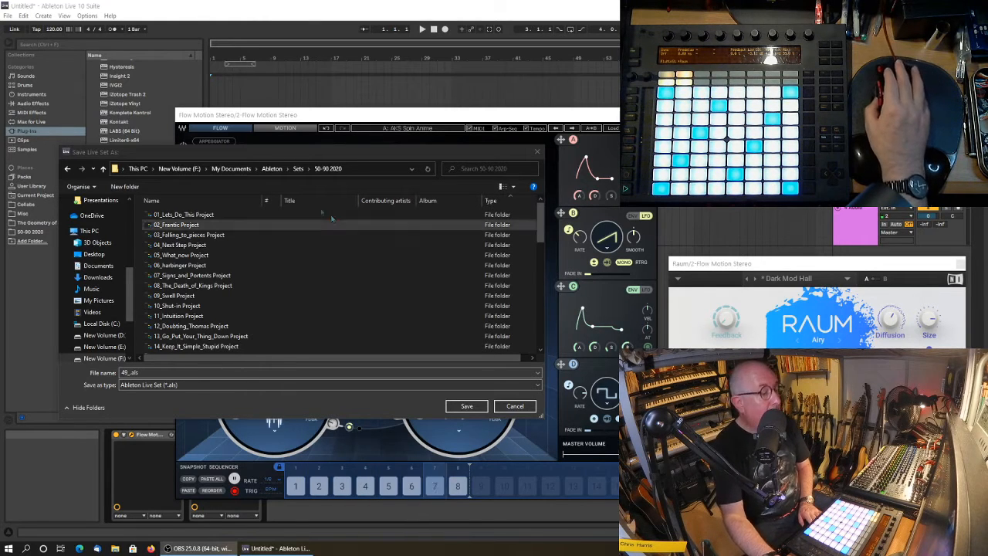
{"action": "scroll", "coordinate": [326, 309], "scroll_direction": "down", "scroll_amount": 10}
{"action": "scroll", "coordinate": [326, 310], "scroll_direction": "down", "scroll_amount": 2}
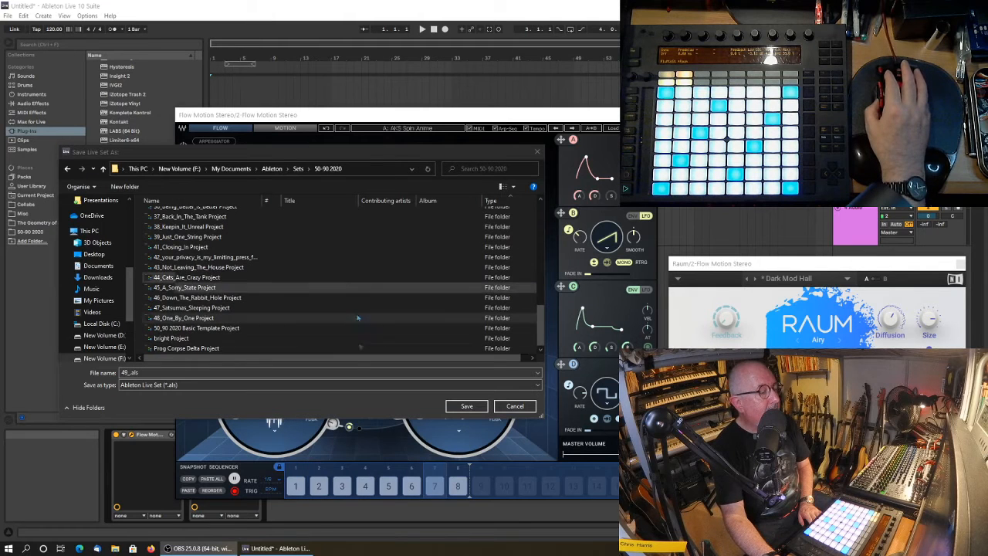
{"action": "left_click", "coordinate": [129, 373]}
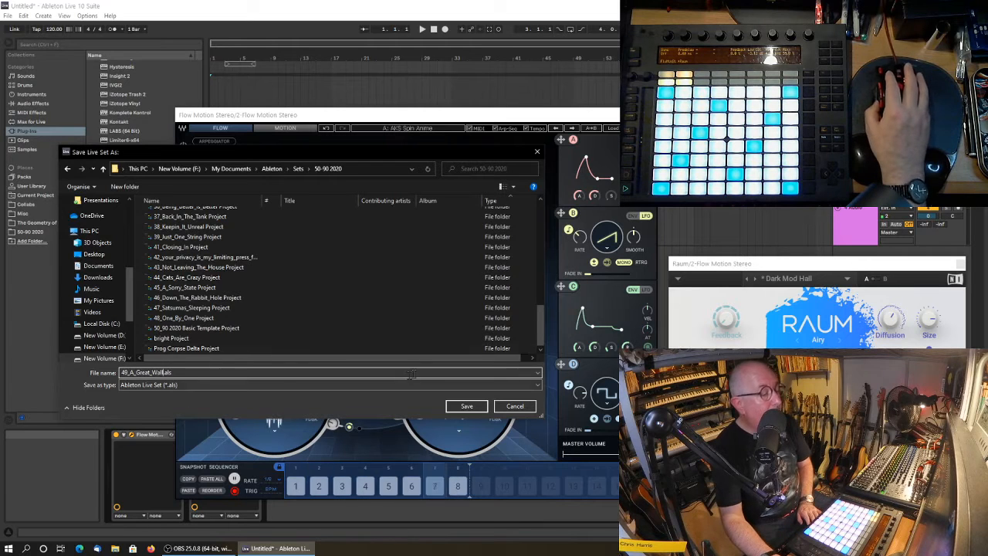
{"action": "left_click", "coordinate": [474, 409]}
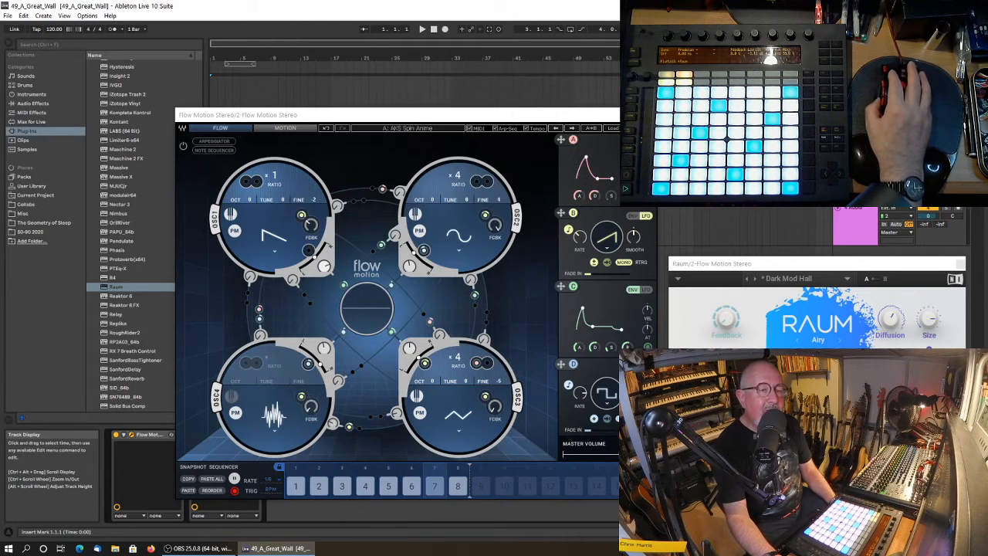
Close the Flow Motion and Raum plug-in windows.
{"action": "left_click_drag", "start_coordinate": [624, 116], "coordinate": [581, 102]}
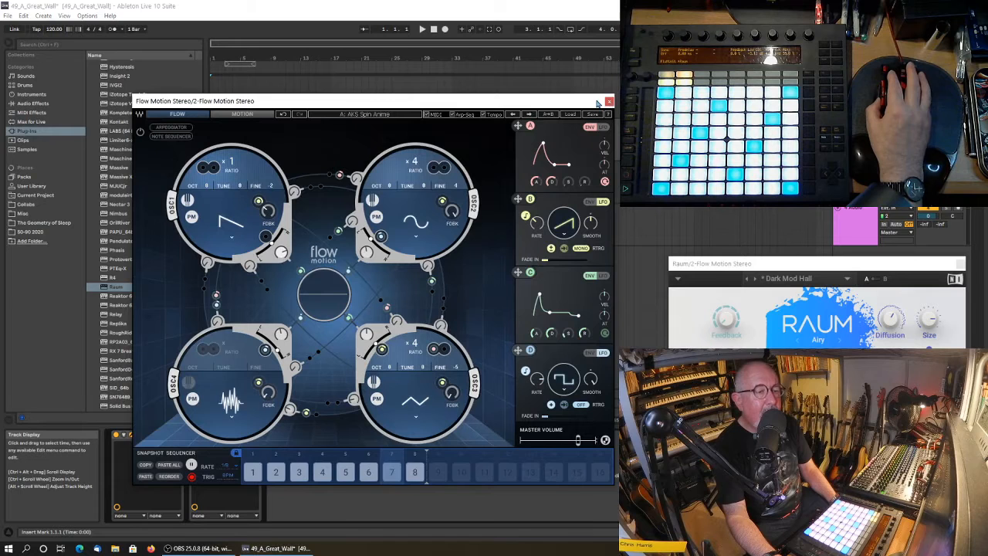
{"action": "left_click", "coordinate": [609, 101]}
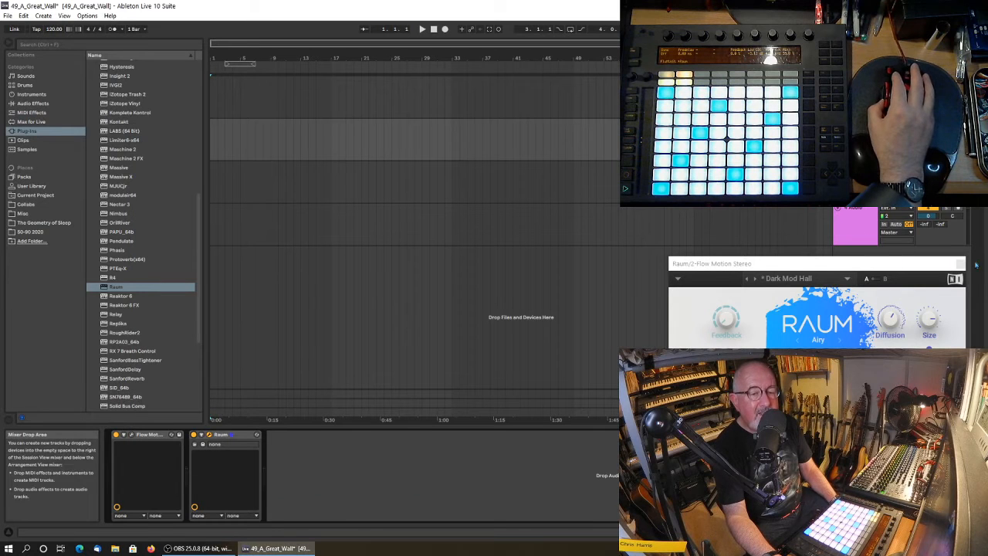
{"action": "left_click", "coordinate": [961, 264]}
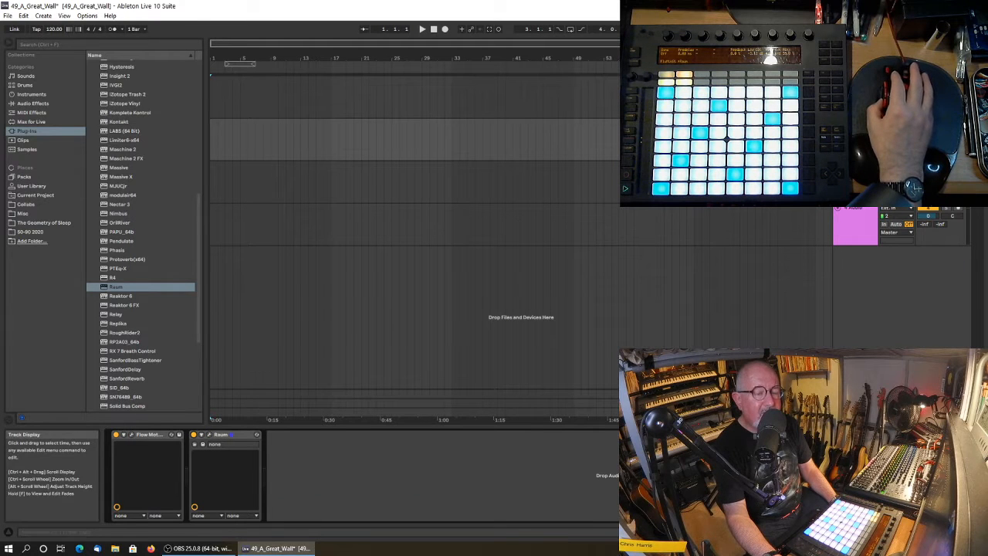
Insert a new MIDI track and move it directly below the Flow Motion track.
{"action": "key", "text": "Delete"}
{"action": "right_click", "coordinate": [878, 268]}
{"action": "left_click", "coordinate": [907, 280]}
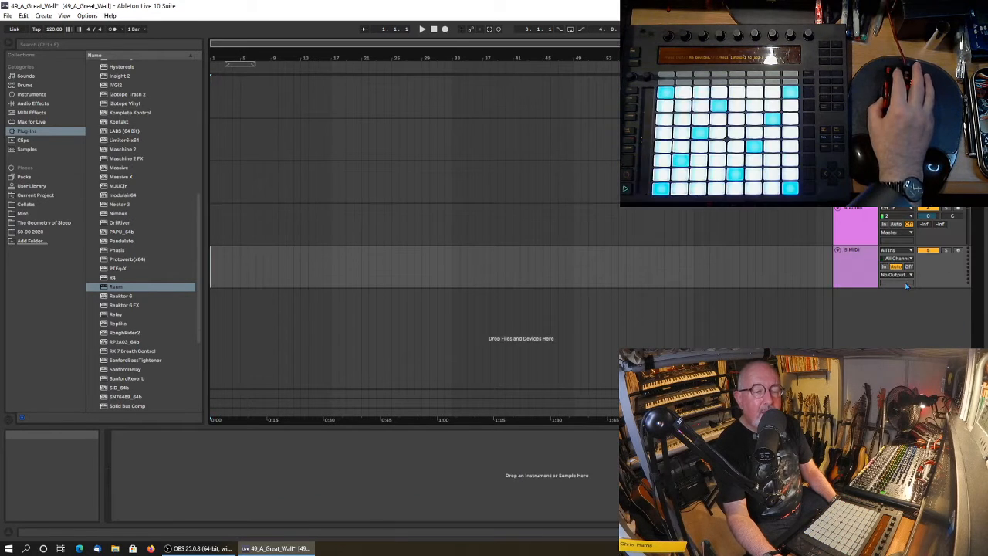
{"action": "left_click_drag", "start_coordinate": [854, 252], "coordinate": [864, 163]}
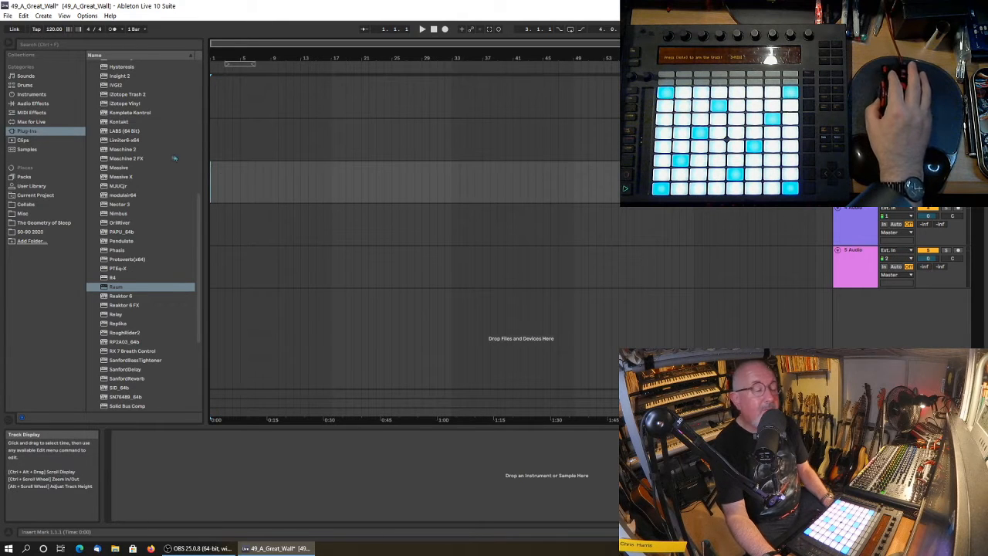
Load Arturia's Synclavier V from the VST3 plug-ins onto the new MIDI track.
{"action": "scroll", "coordinate": [129, 232], "scroll_direction": "down", "scroll_amount": 3}
{"action": "scroll", "coordinate": [148, 260], "scroll_direction": "up", "scroll_amount": 10}
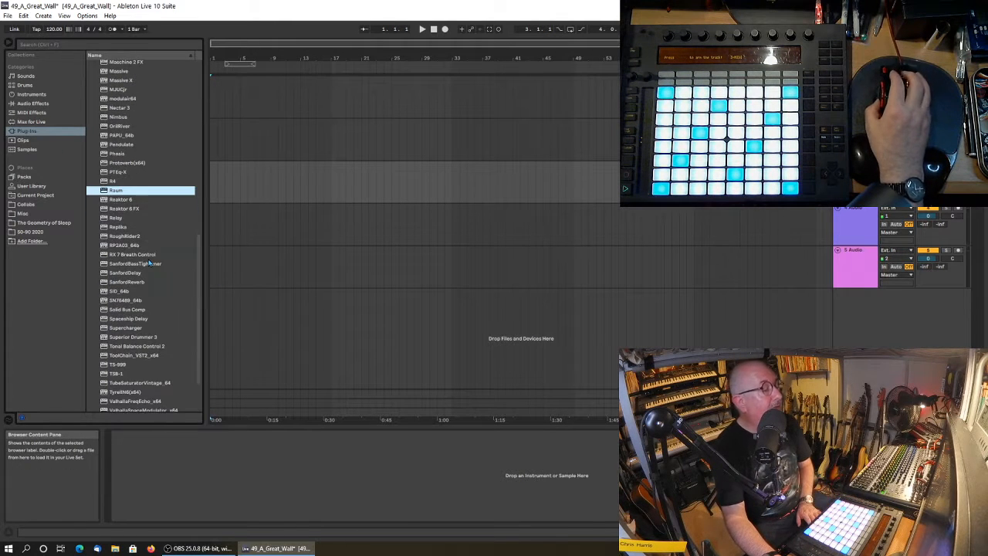
{"action": "scroll", "coordinate": [123, 218], "scroll_direction": "up", "scroll_amount": 5}
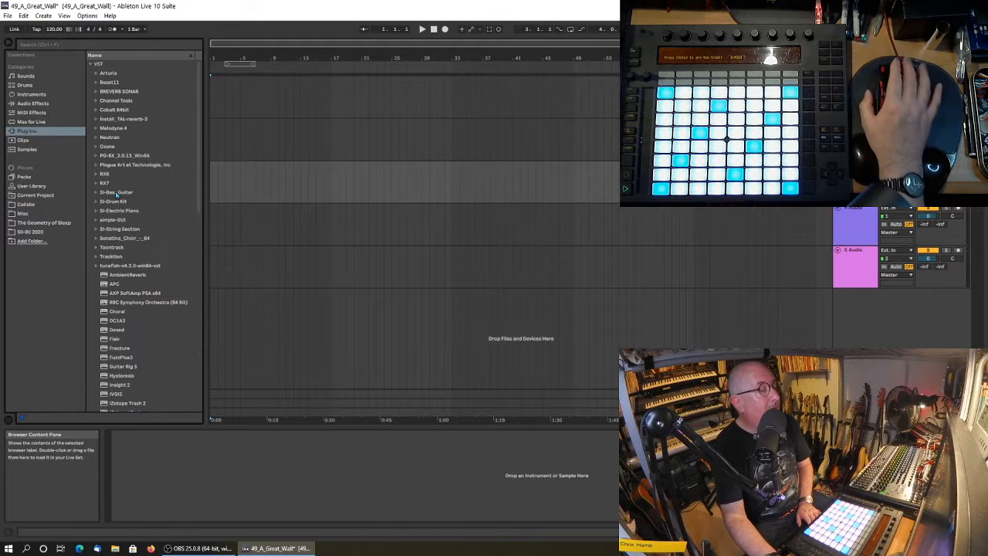
{"action": "left_click", "coordinate": [90, 64]}
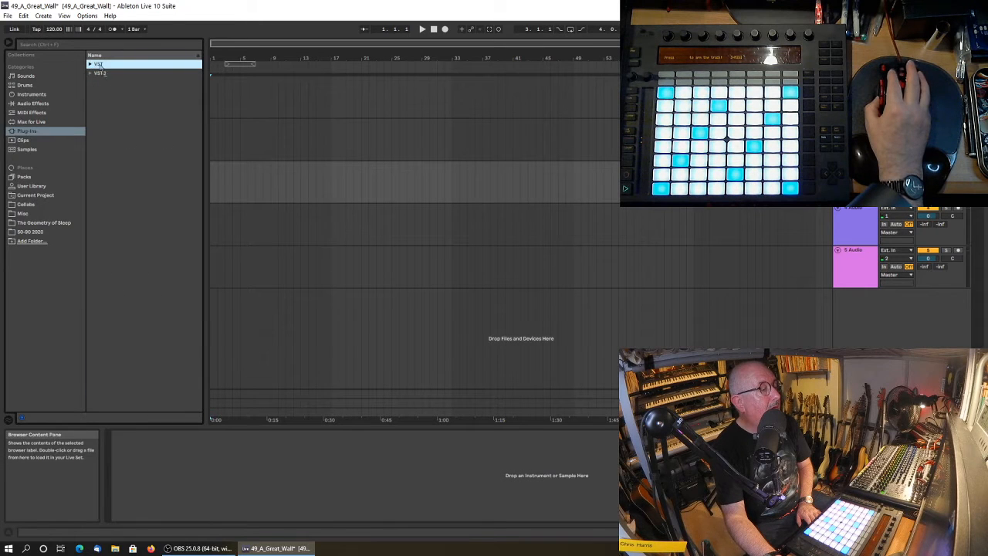
{"action": "left_click", "coordinate": [90, 72]}
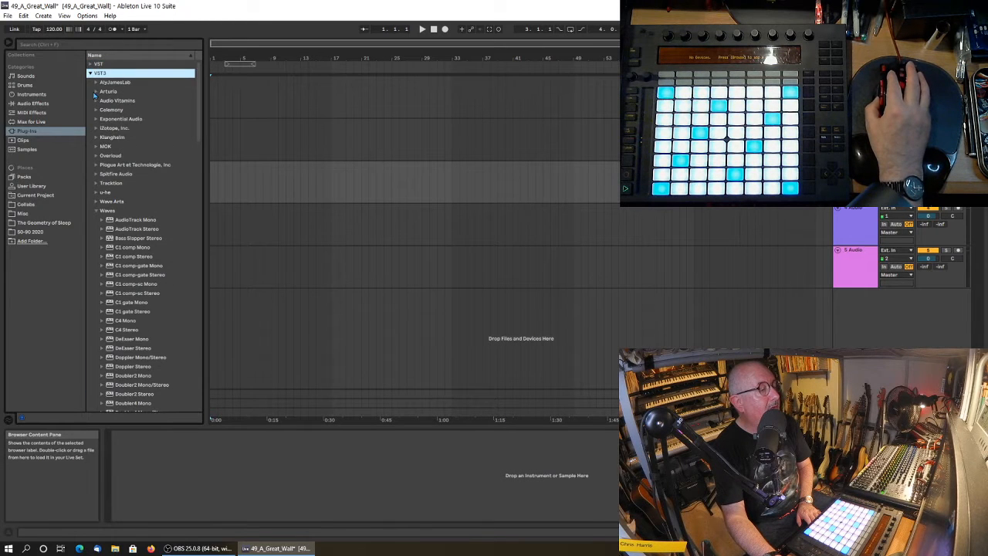
{"action": "left_click", "coordinate": [101, 93]}
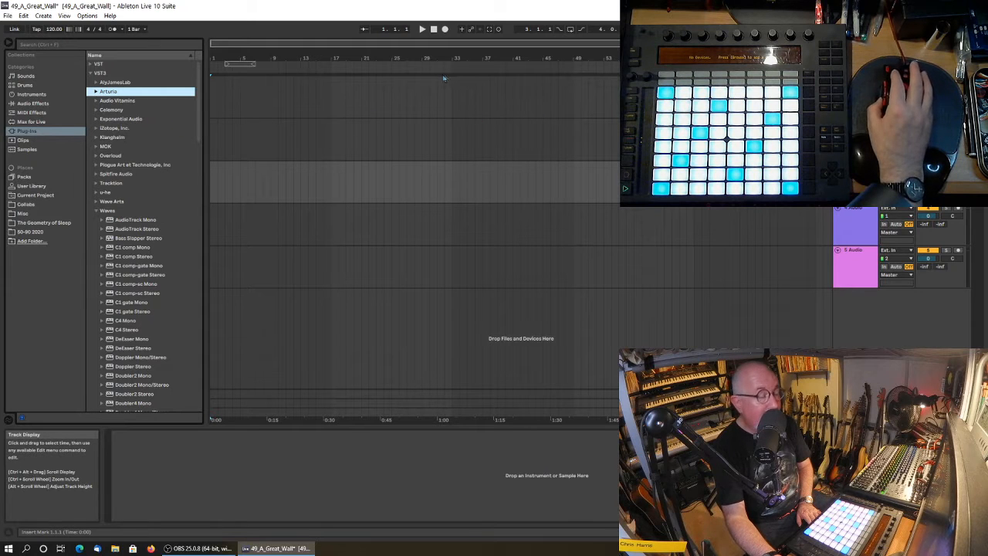
{"action": "left_click", "coordinate": [96, 92]}
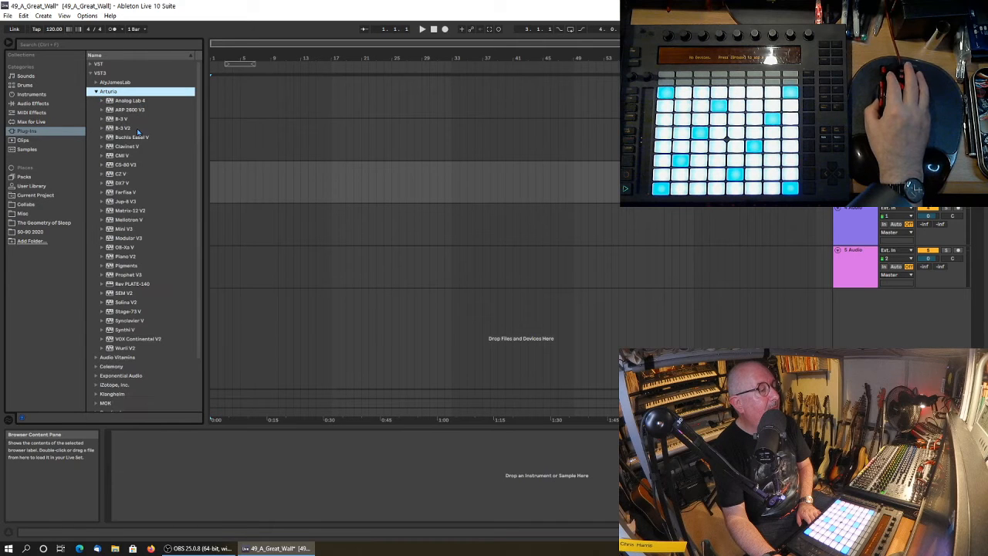
{"action": "left_click", "coordinate": [125, 321]}
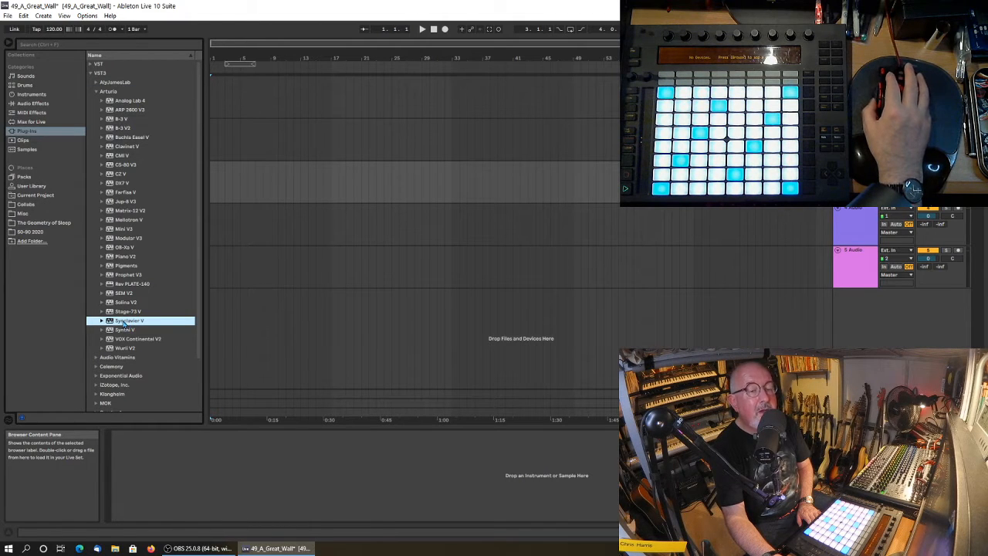
{"action": "left_click_drag", "start_coordinate": [124, 323], "coordinate": [250, 177]}
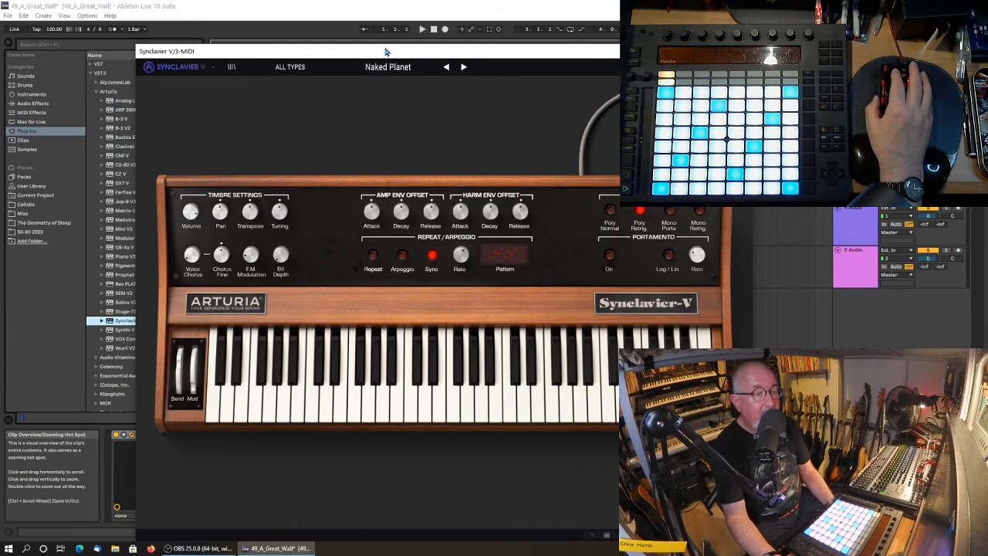
Show Synclavier V's partial panel and switch to the preset Agressive Bass.
{"action": "left_click_drag", "start_coordinate": [386, 51], "coordinate": [313, 62]}
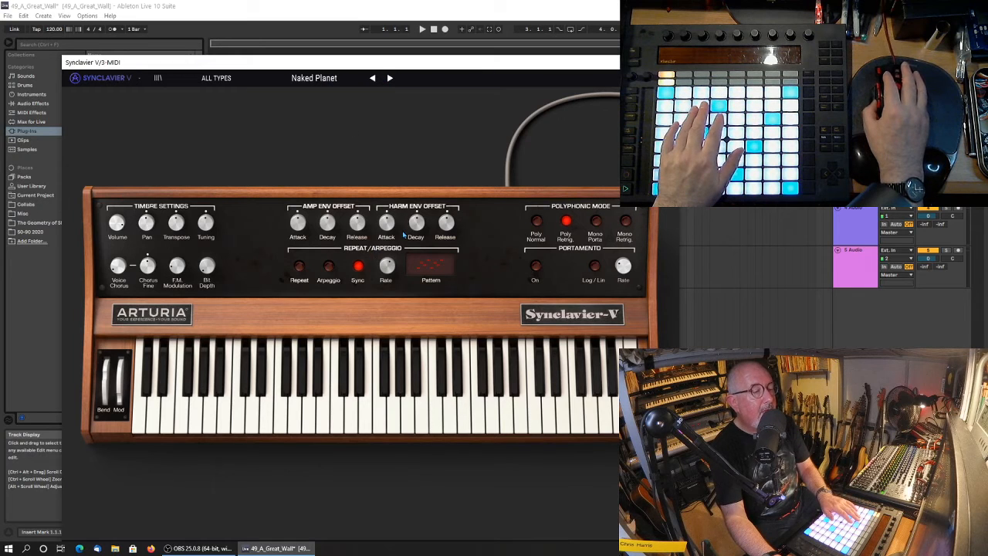
{"action": "left_click", "coordinate": [647, 78]}
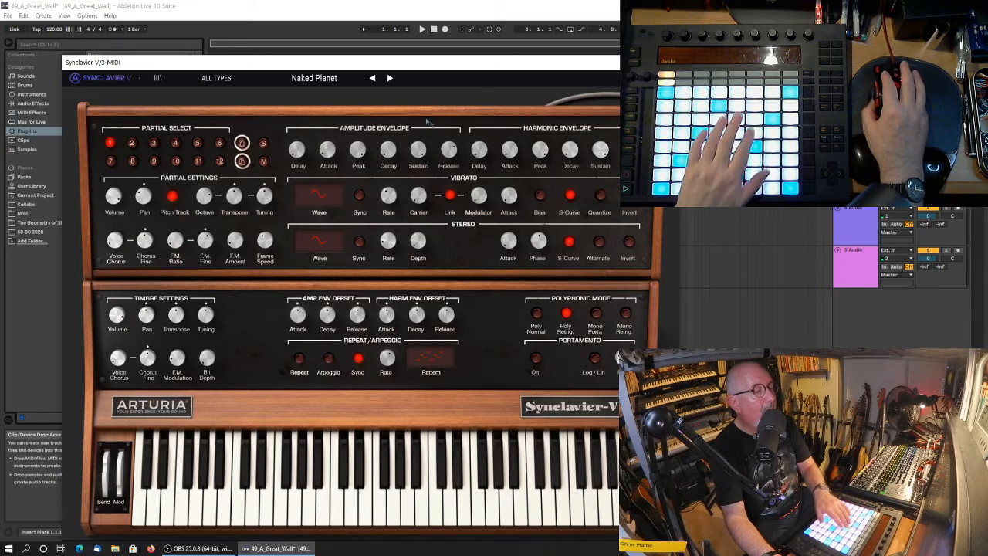
{"action": "left_click", "coordinate": [391, 77]}
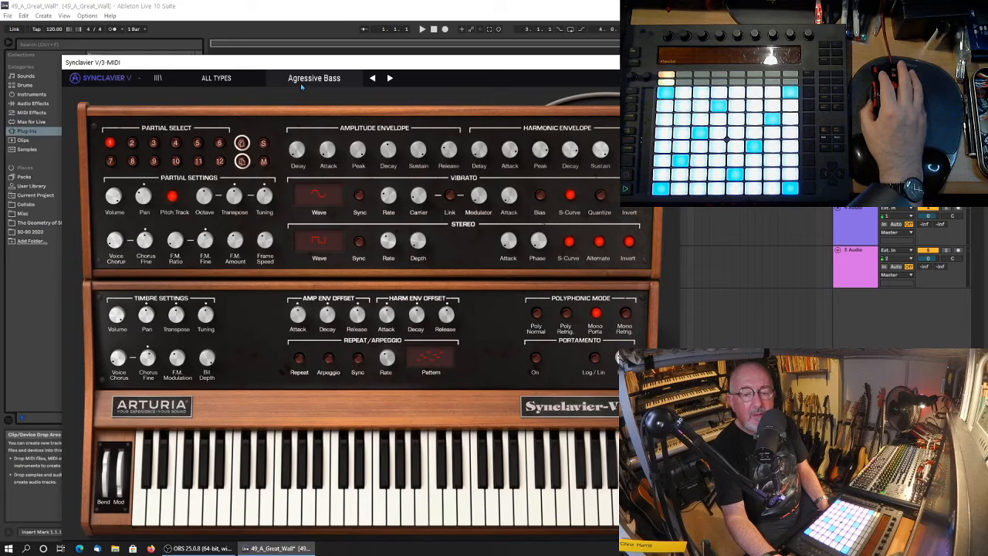
Browse the Compressor presets among the audio effects and select Mildly Aggressive.
{"action": "left_click_drag", "start_coordinate": [309, 66], "coordinate": [466, 61]}
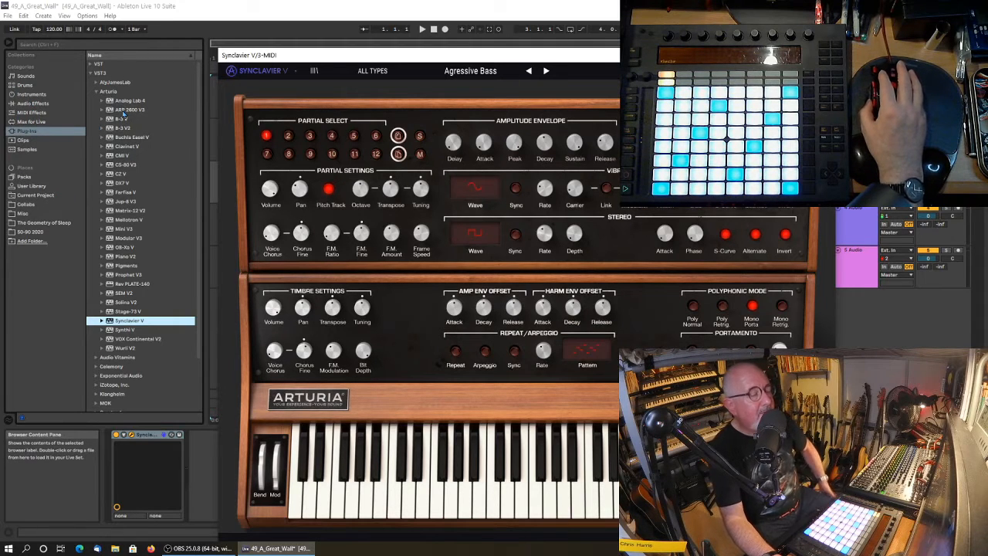
{"action": "left_click", "coordinate": [12, 104]}
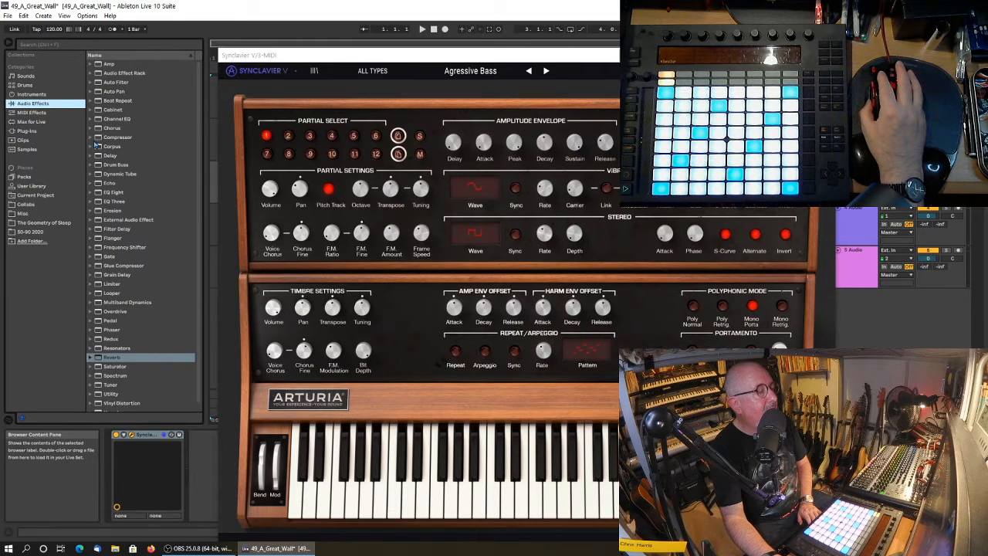
{"action": "left_click", "coordinate": [91, 137]}
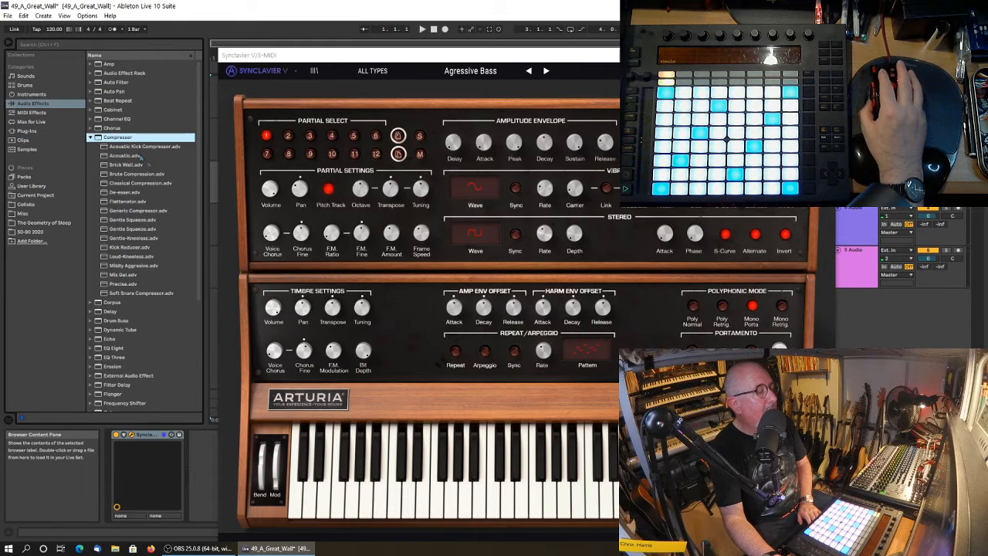
{"action": "left_click", "coordinate": [139, 266]}
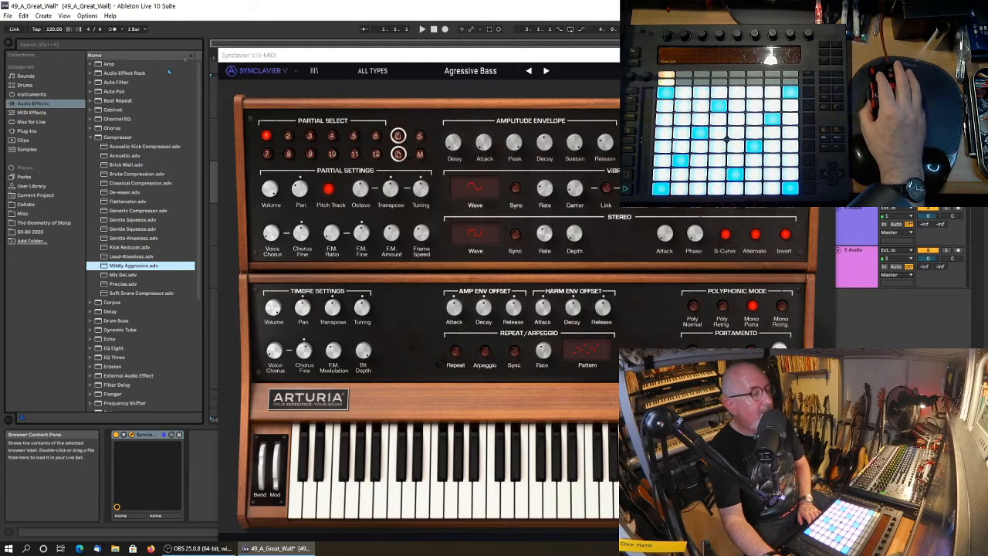
Audition the Synclavier V presets Anti Chamber, Morphing Chorus, Initialize System, 80s Sequences and Soft Phase.
{"action": "left_click", "coordinate": [547, 71]}
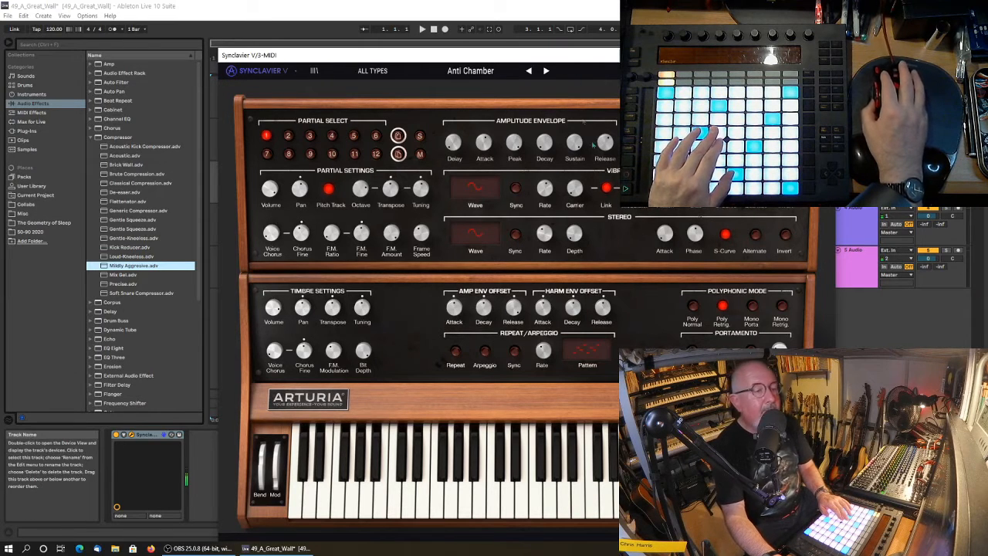
{"action": "left_click_drag", "start_coordinate": [464, 55], "coordinate": [402, 48]}
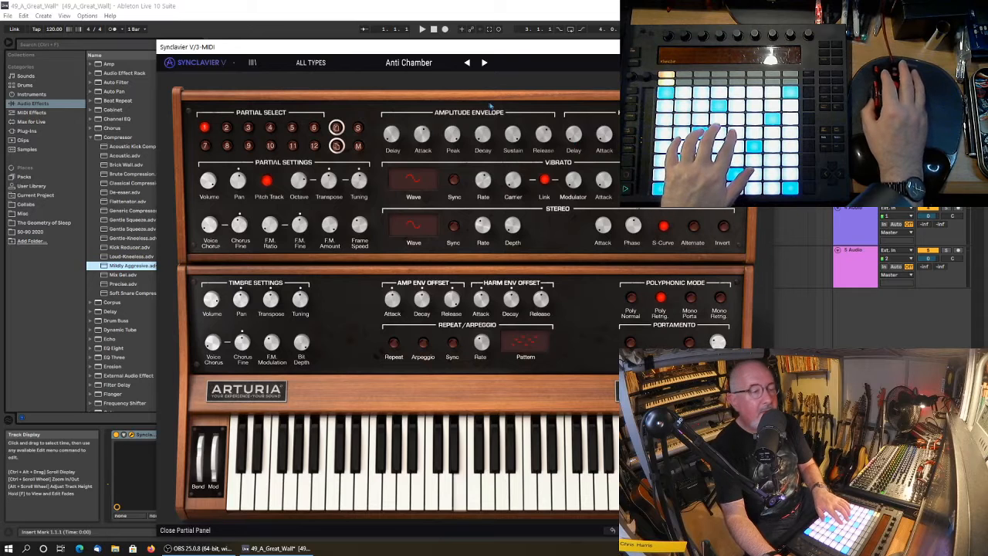
{"action": "left_click", "coordinate": [484, 63]}
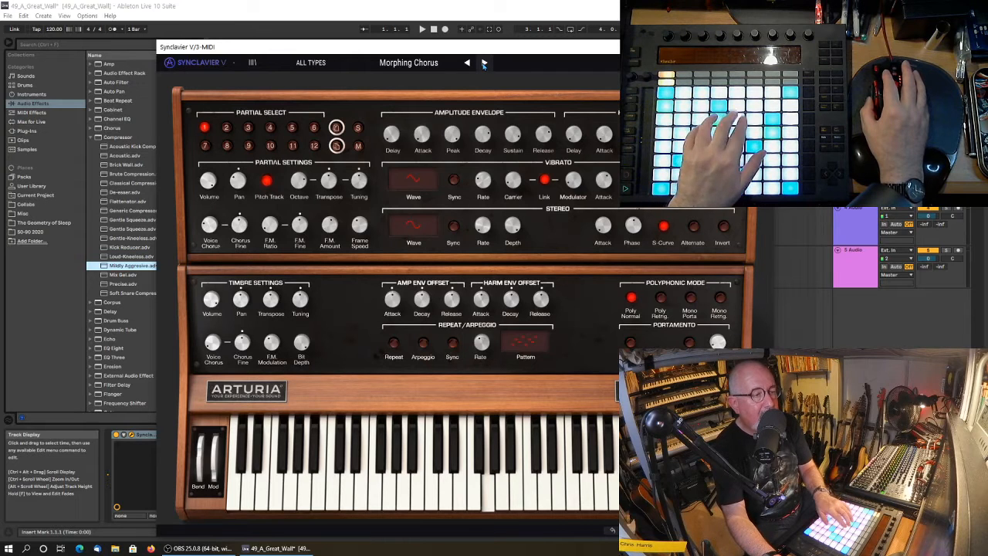
{"action": "left_click", "coordinate": [483, 64]}
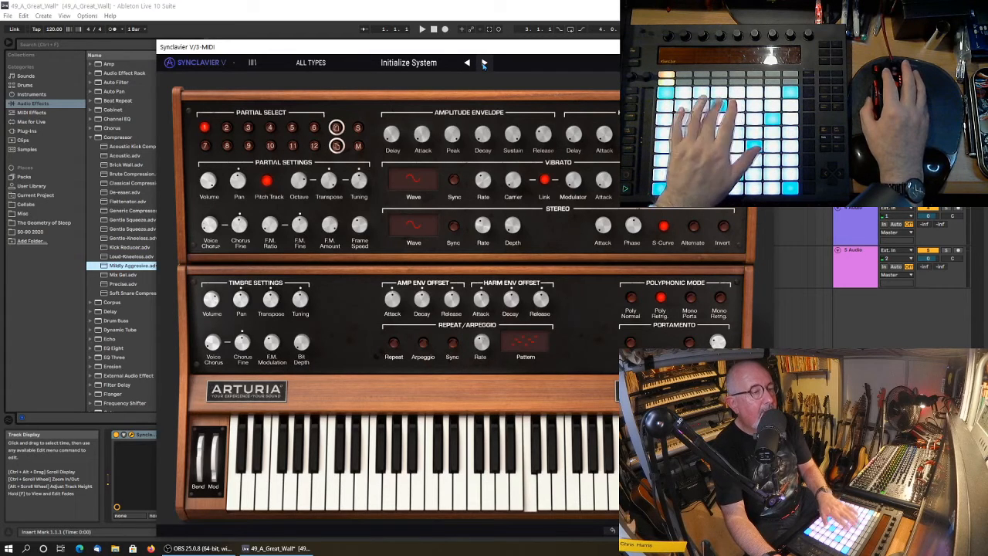
{"action": "left_click", "coordinate": [484, 63]}
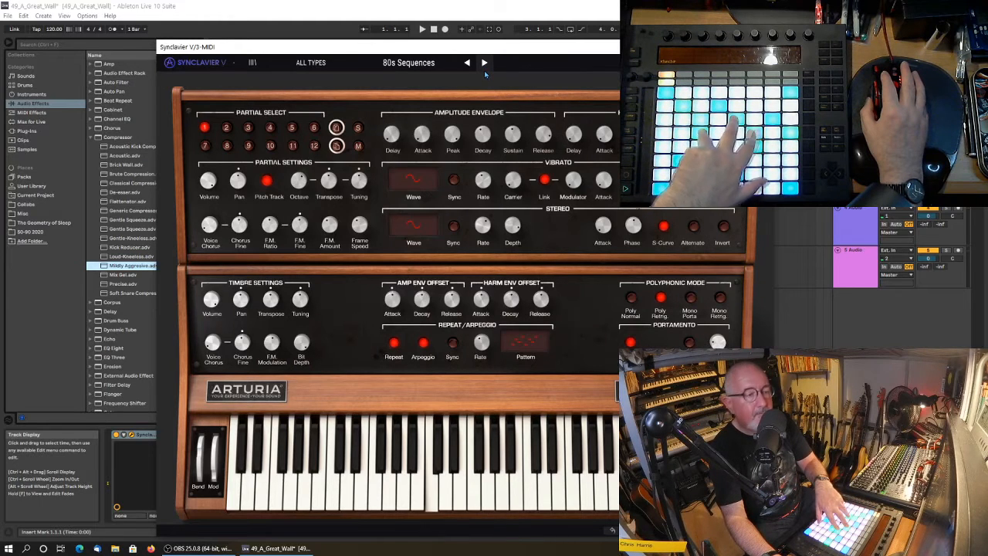
{"action": "left_click", "coordinate": [484, 63]}
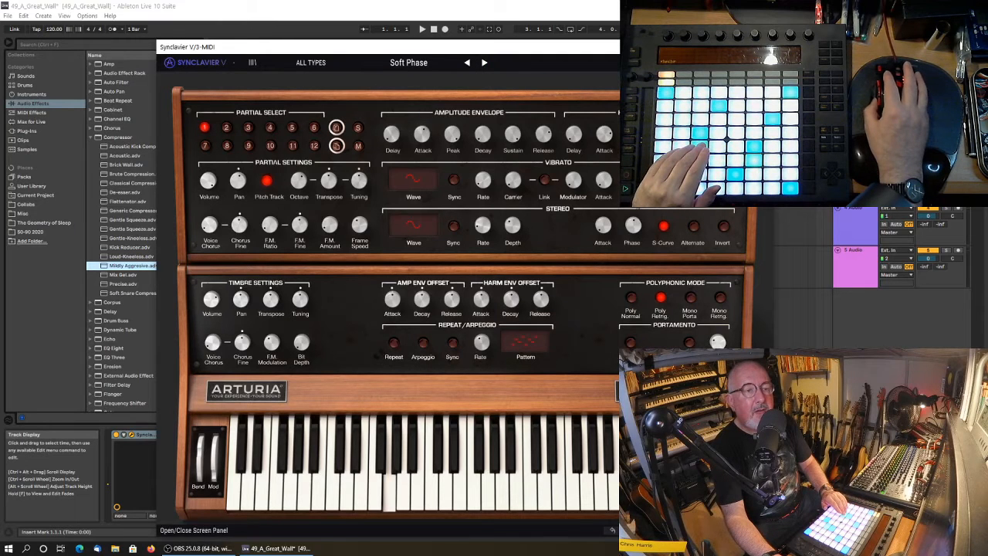
Hide and reshow Synclavier V's partial panel, switch to the preset Aboriginal Drum & Bass, and close the plug-in window.
{"action": "left_click", "coordinate": [726, 62]}
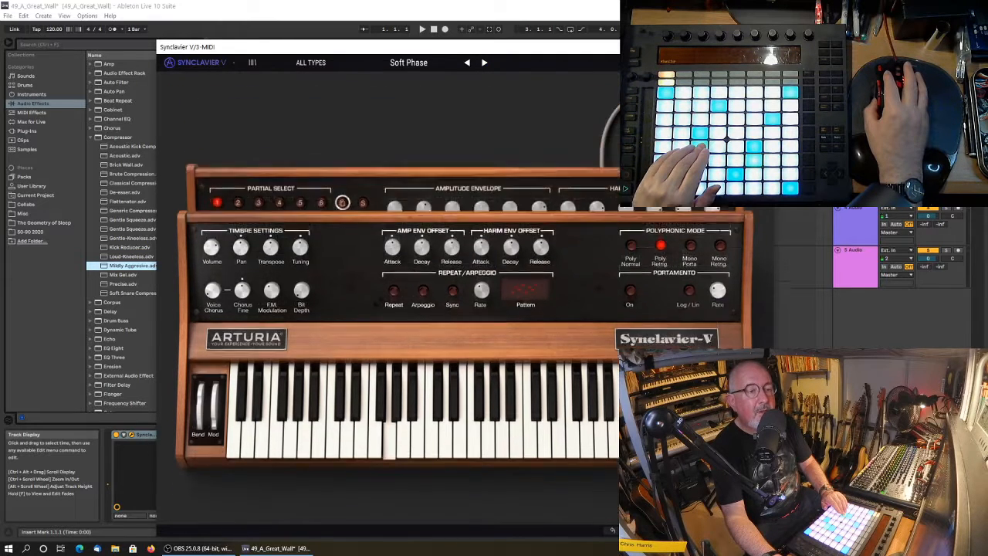
{"action": "left_click", "coordinate": [726, 62]}
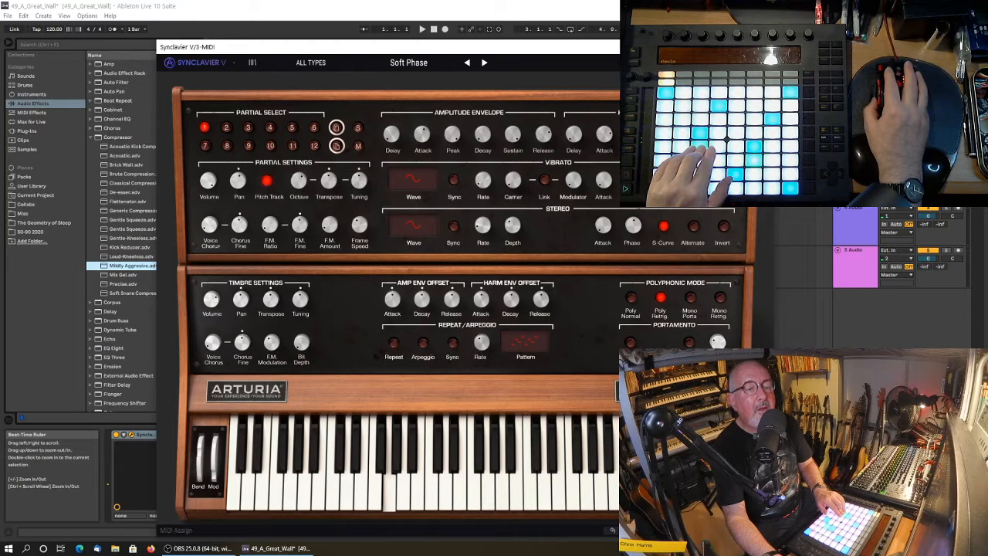
{"action": "left_click", "coordinate": [484, 62]}
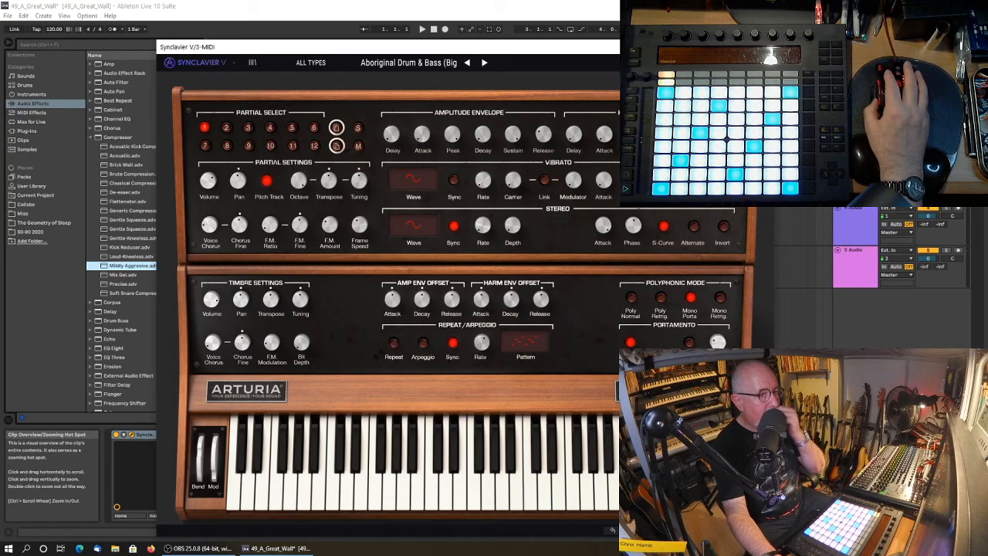
{"action": "left_click", "coordinate": [763, 47]}
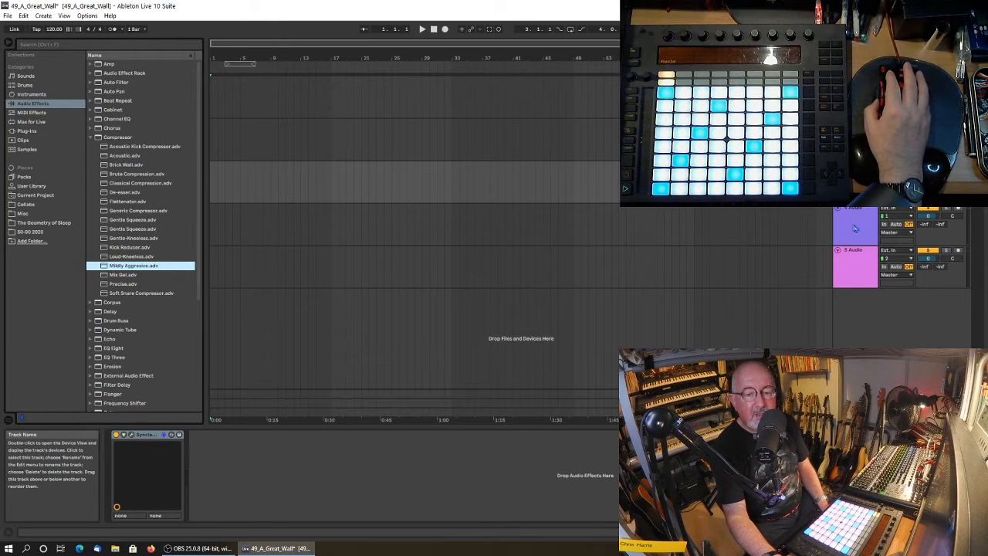
Open the Flow Motion plug-in window on the second track and turn on the arpeggiator for AKS Spin Anime.
{"action": "left_click", "coordinate": [855, 127]}
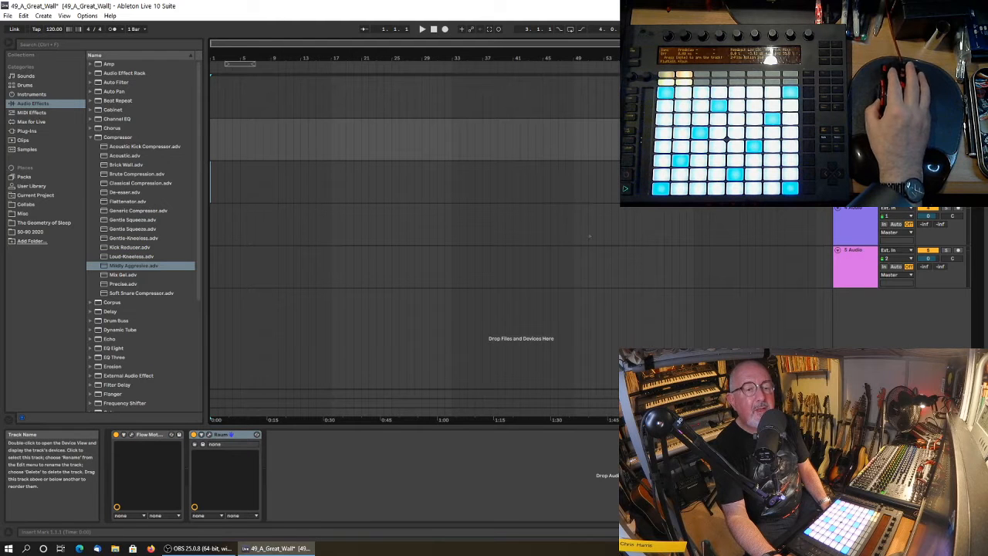
{"action": "left_click", "coordinate": [132, 435]}
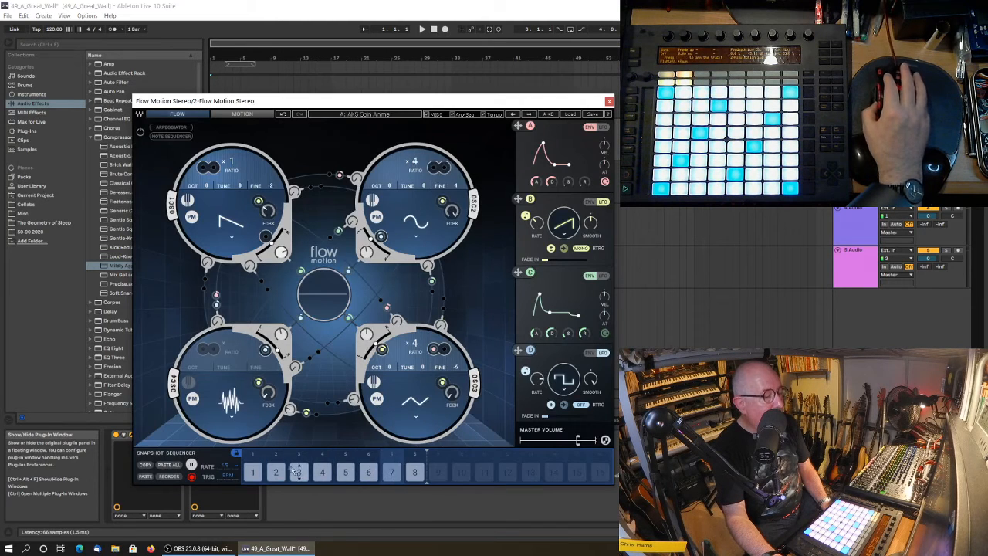
{"action": "left_click", "coordinate": [173, 127]}
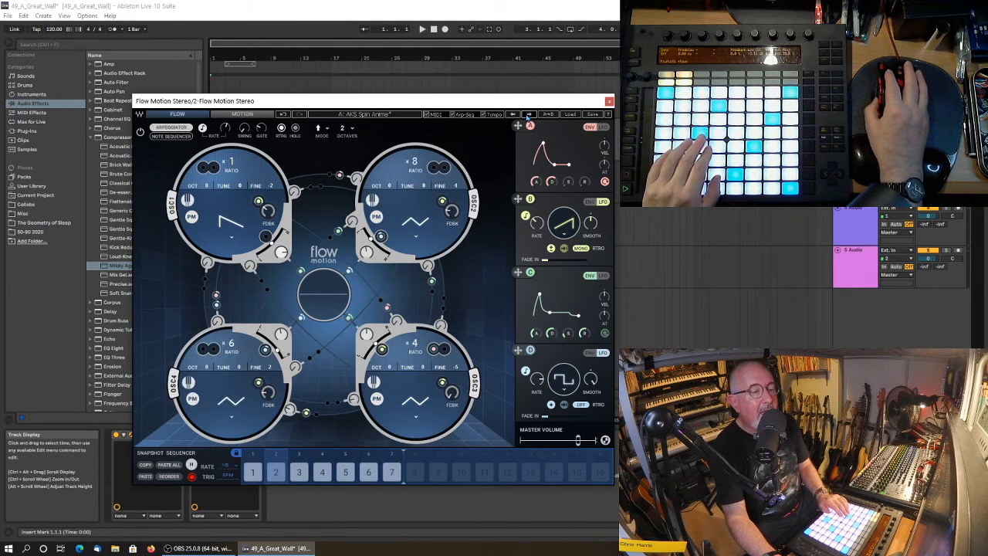
Advance Flow Motion through AKS Utopia to AKS Wobble U, set snapshot sequencer steps 1 to 4 to random, and close the plug-in window.
{"action": "left_click", "coordinate": [529, 114]}
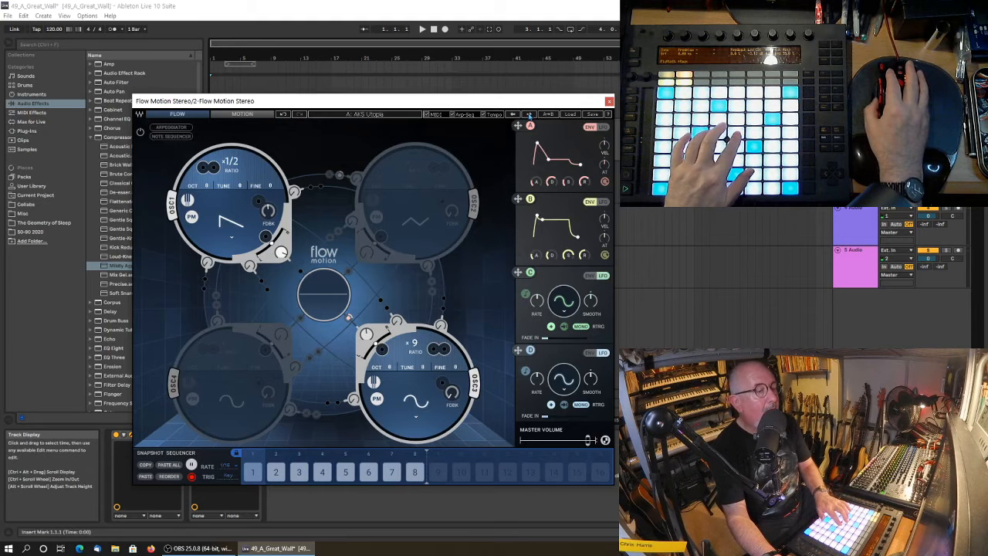
{"action": "left_click", "coordinate": [529, 114]}
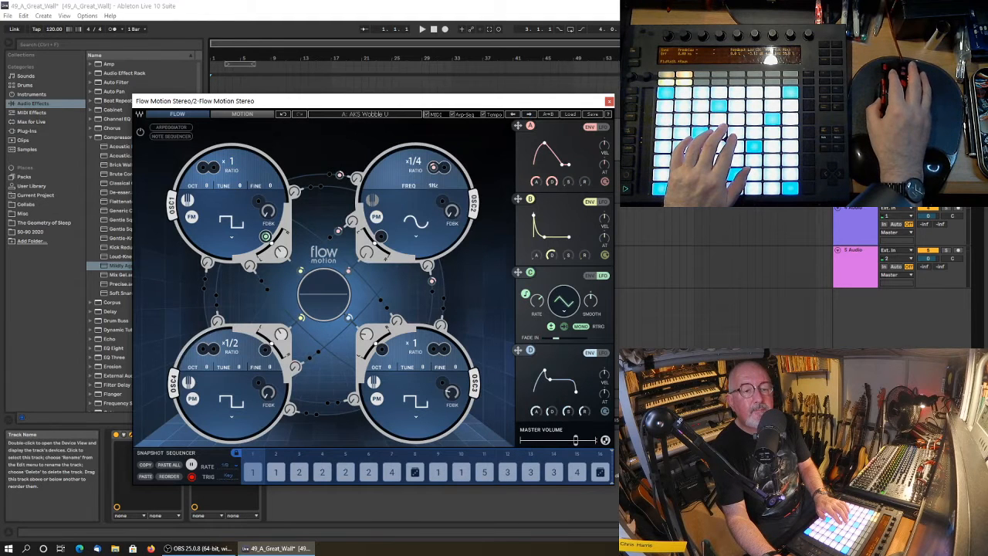
{"action": "left_click", "coordinate": [959, 123]}
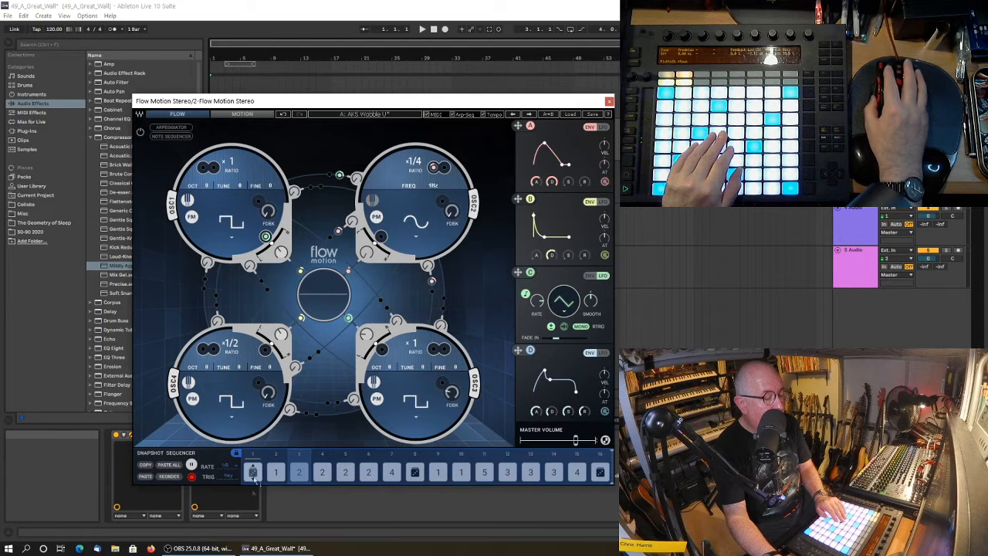
{"action": "left_click_drag", "start_coordinate": [276, 472], "coordinate": [276, 456]}
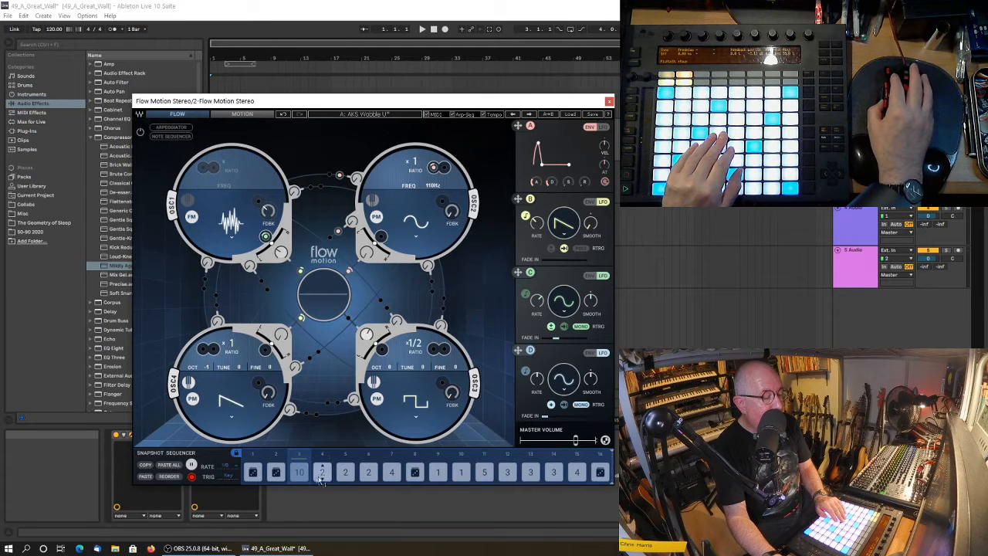
{"action": "left_click_drag", "start_coordinate": [322, 472], "coordinate": [321, 441]}
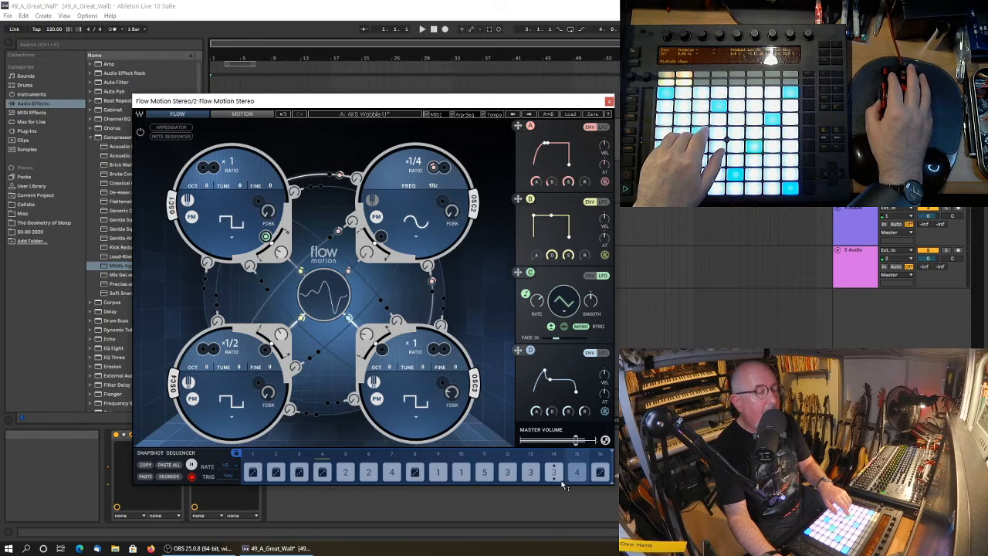
{"action": "left_click", "coordinate": [608, 102]}
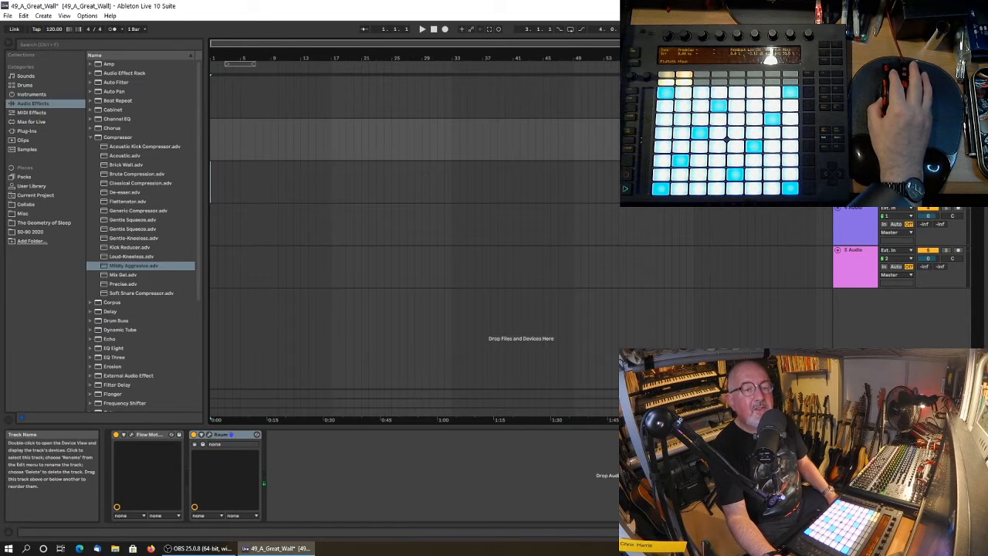
Open the Waverazor plug-in window on the first track and move it clear of the browser.
{"action": "left_click", "coordinate": [855, 81]}
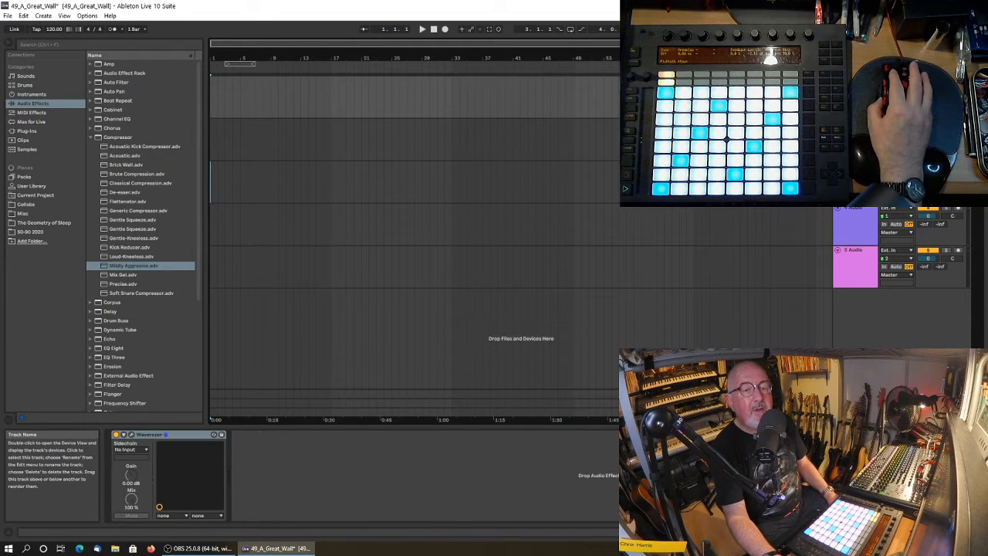
{"action": "left_click", "coordinate": [131, 436]}
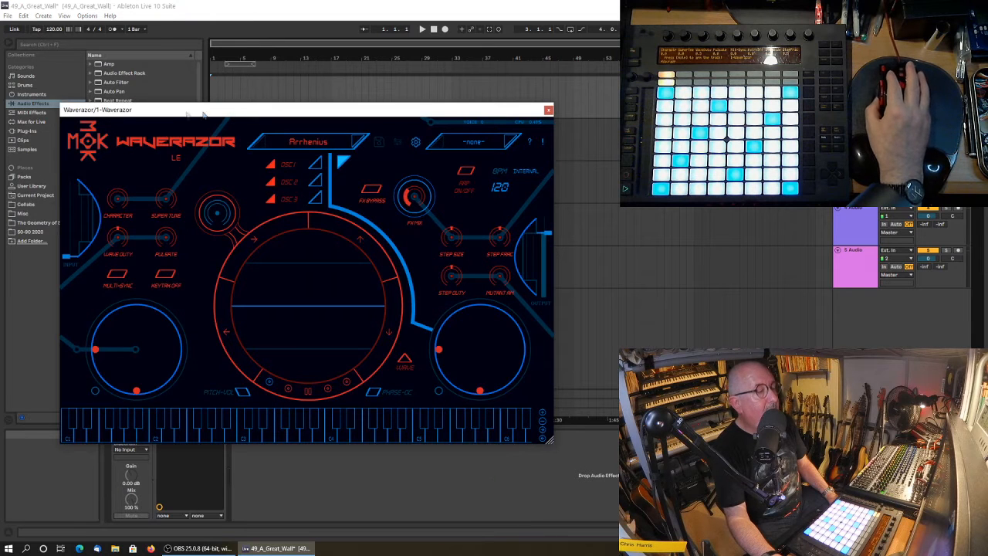
{"action": "left_click_drag", "start_coordinate": [185, 113], "coordinate": [345, 108]}
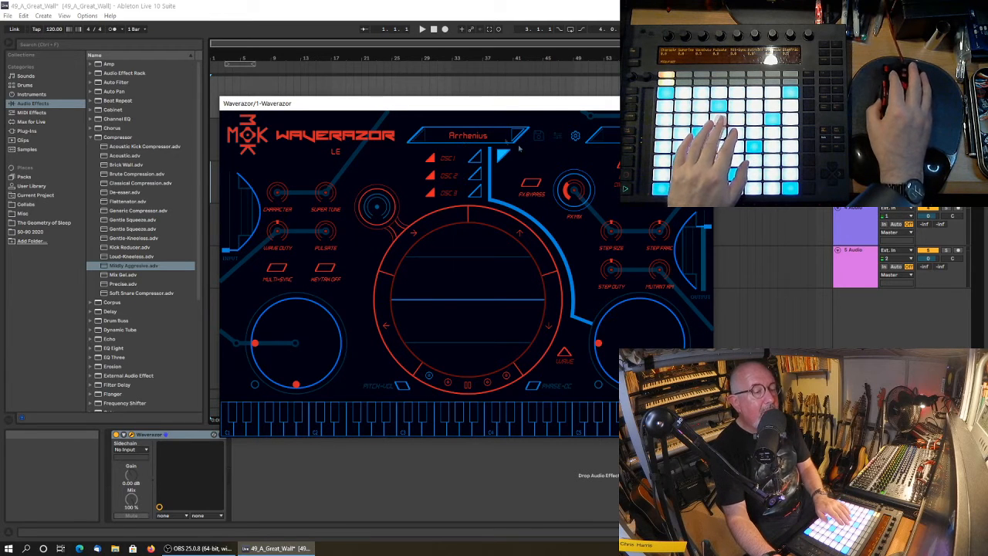
Audition the Waverazor factory presets Astral Pinwheel, Babel On 5 and BASIC, and close the plug-in window.
{"action": "left_click", "coordinate": [473, 137]}
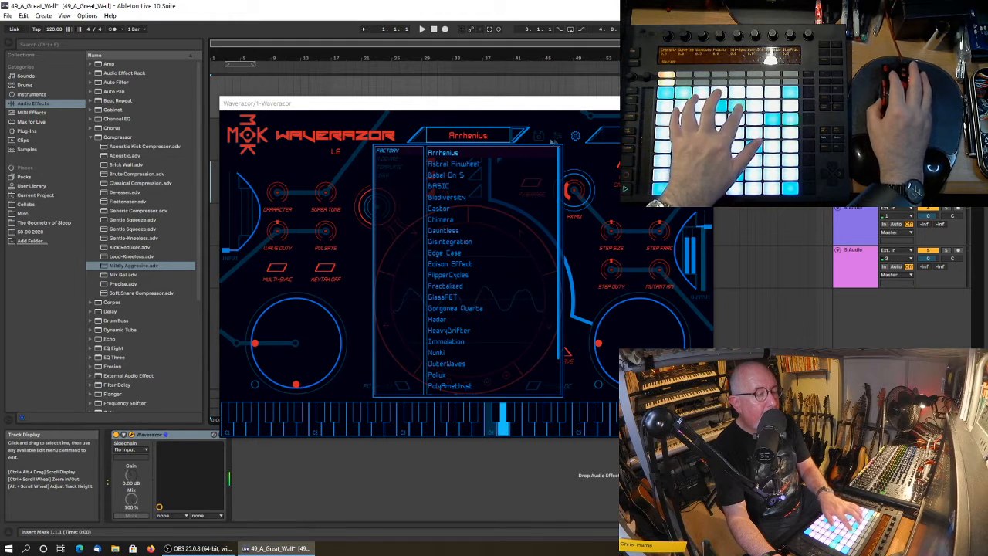
{"action": "left_click", "coordinate": [453, 164]}
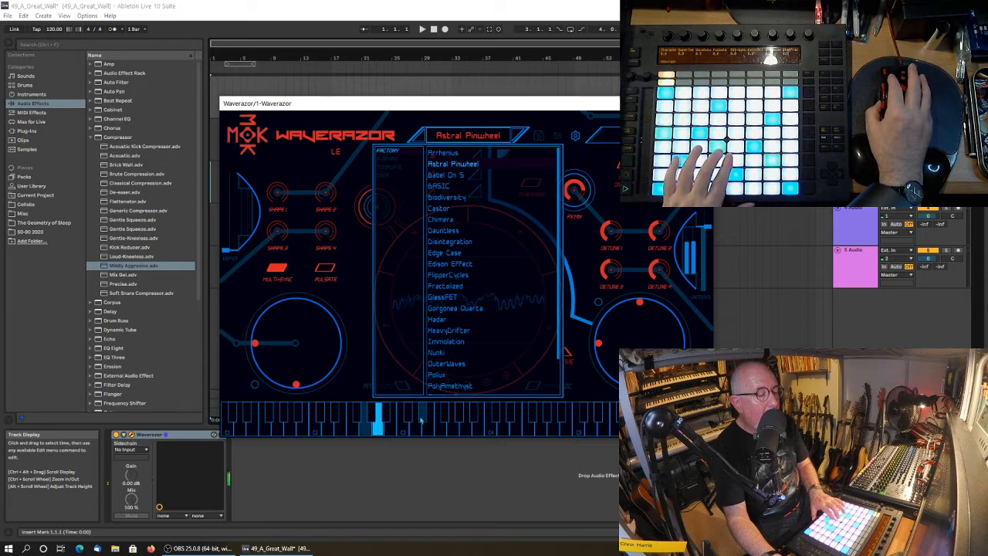
{"action": "left_click", "coordinate": [446, 176]}
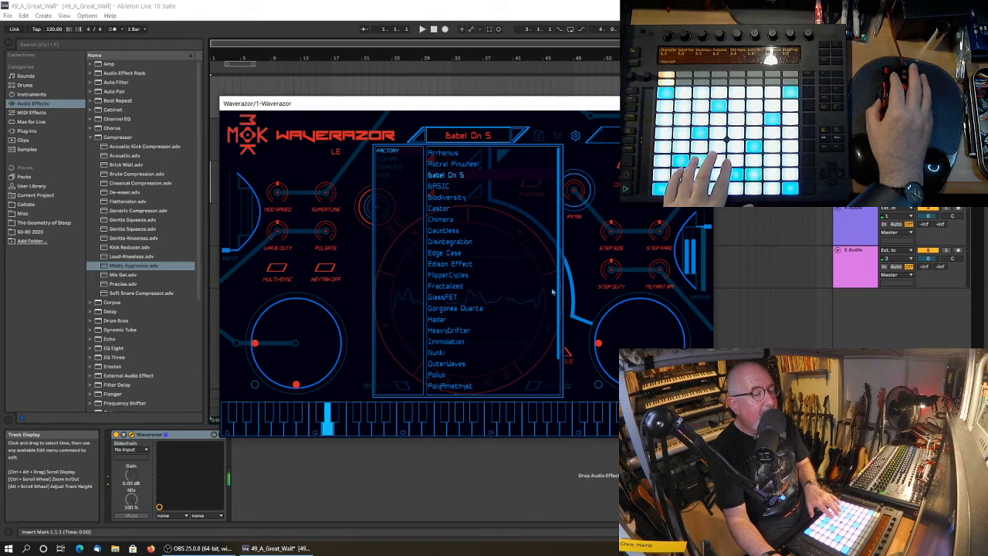
{"action": "left_click", "coordinate": [440, 186]}
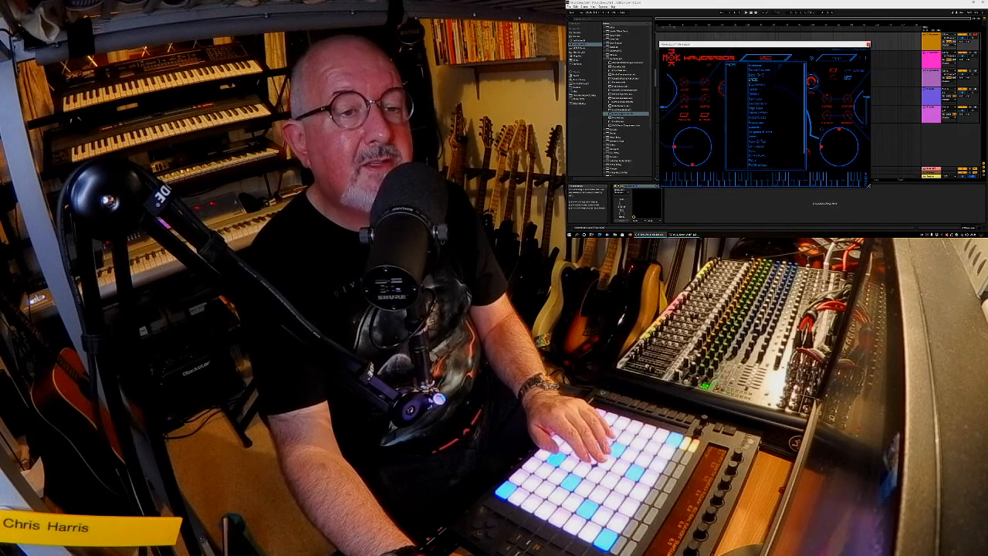
{"action": "left_click", "coordinate": [868, 44]}
Reopen Synclavier V on the third track and show its screen panel with the engine page.
{"action": "left_click", "coordinate": [932, 72]}
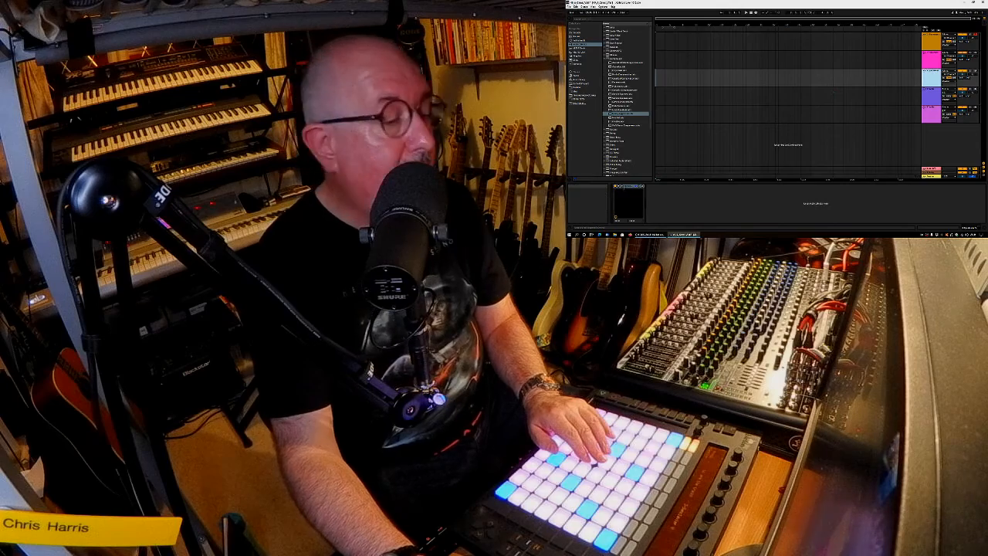
{"action": "left_click", "coordinate": [620, 186]}
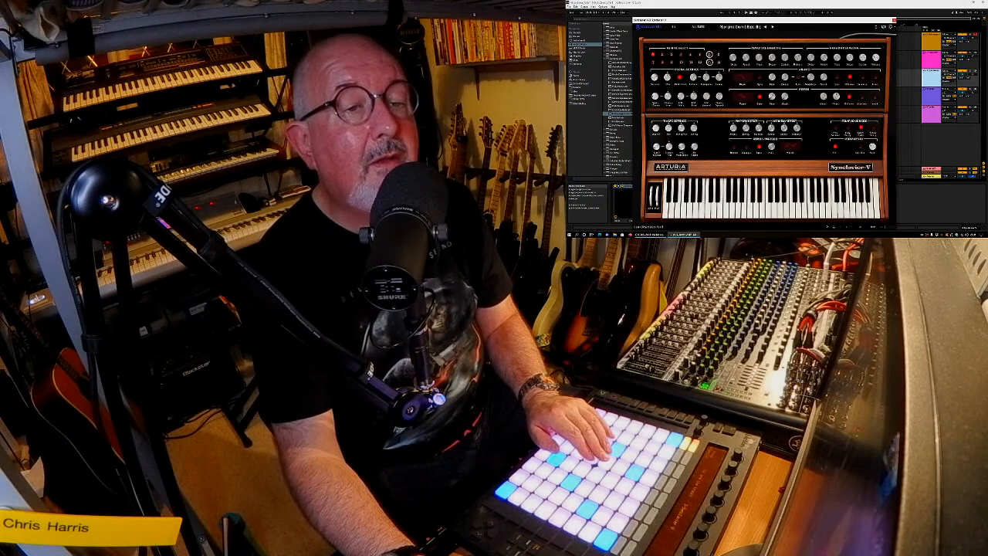
{"action": "left_click", "coordinate": [884, 27]}
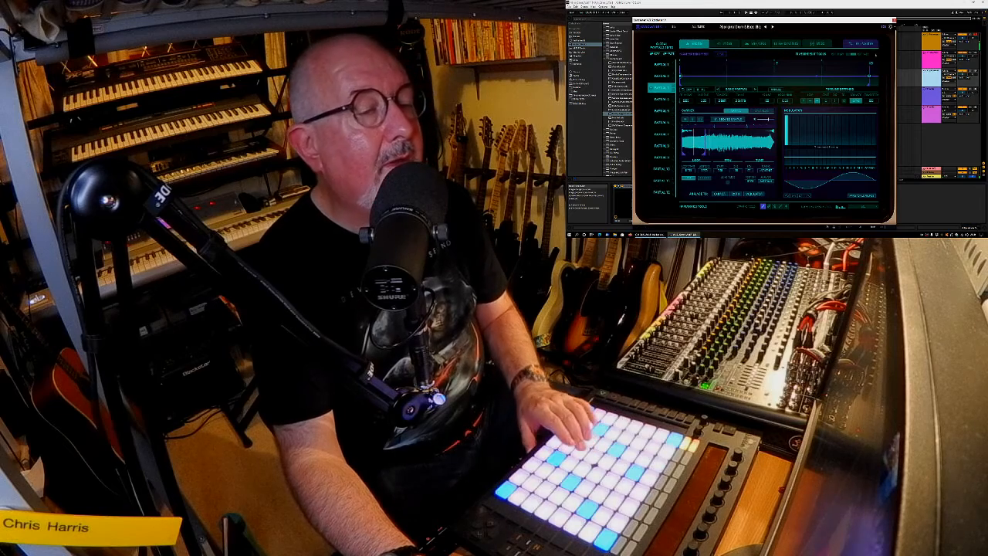
Look through Synclavier V's Mixer, Env / LFOs, Key Dynamics and Mods pages, with Partial 1 selected.
{"action": "left_click", "coordinate": [728, 44]}
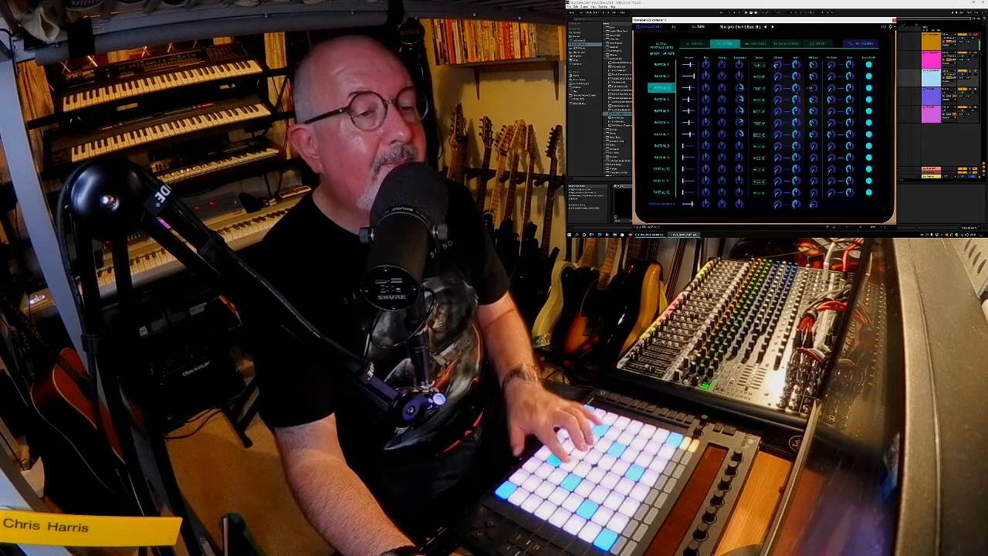
{"action": "left_click", "coordinate": [757, 45]}
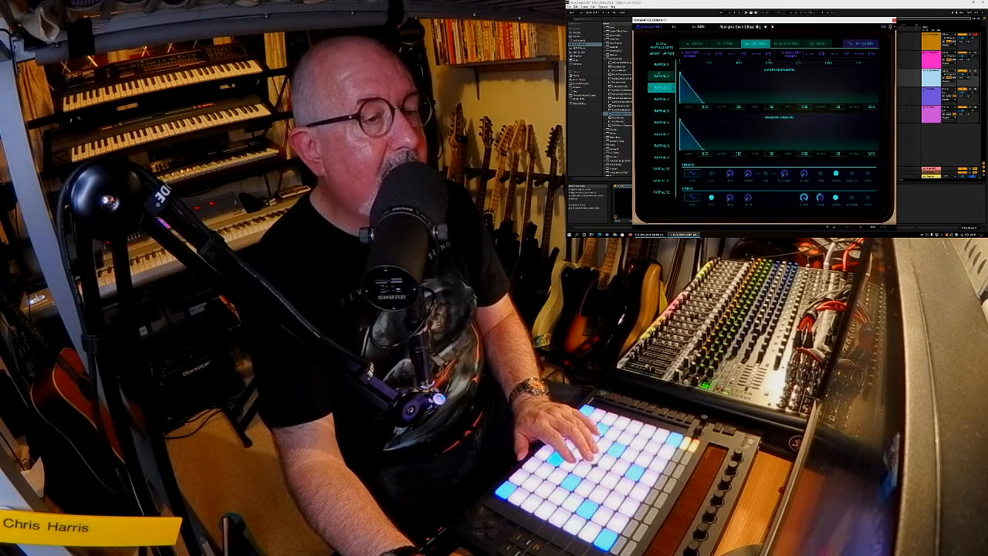
{"action": "left_click", "coordinate": [662, 65]}
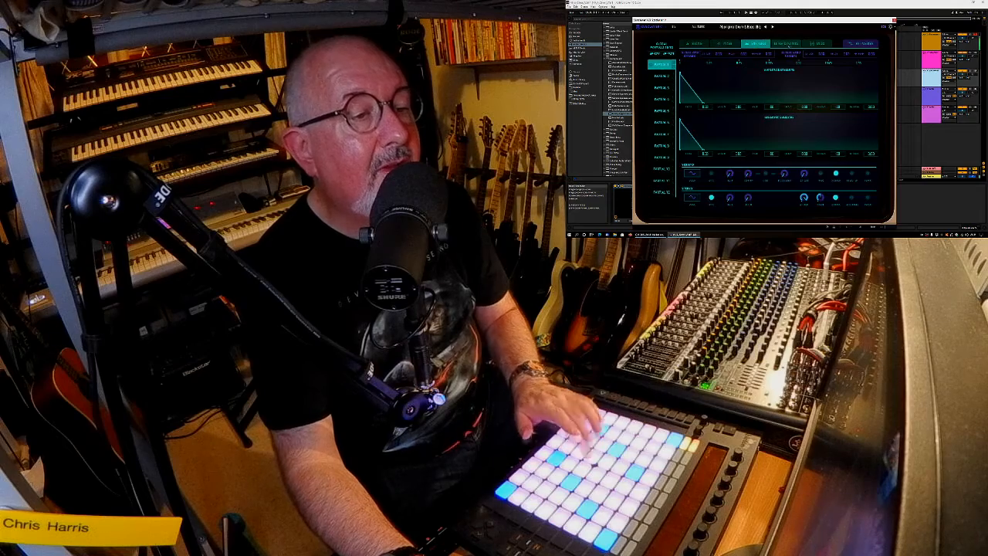
{"action": "left_click", "coordinate": [787, 44]}
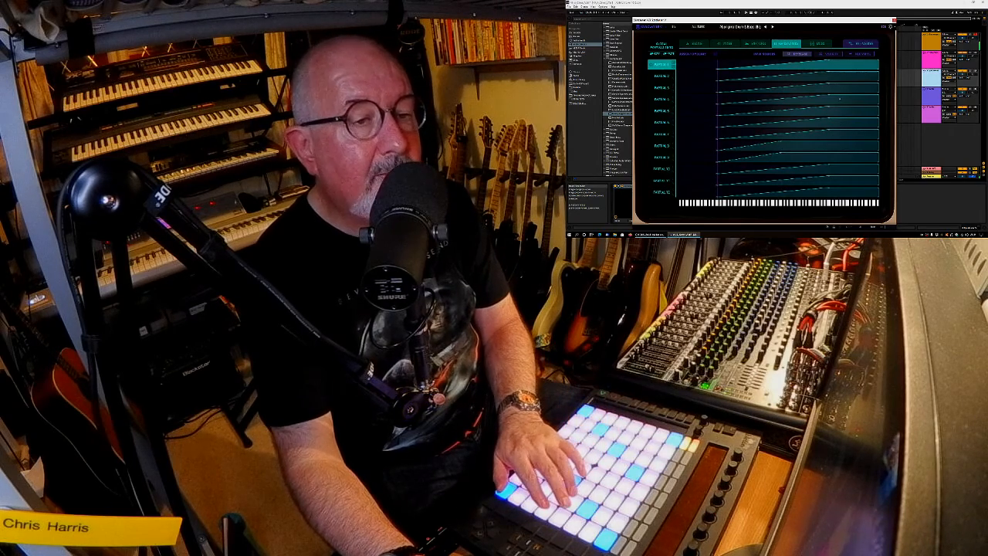
{"action": "left_click", "coordinate": [829, 54]}
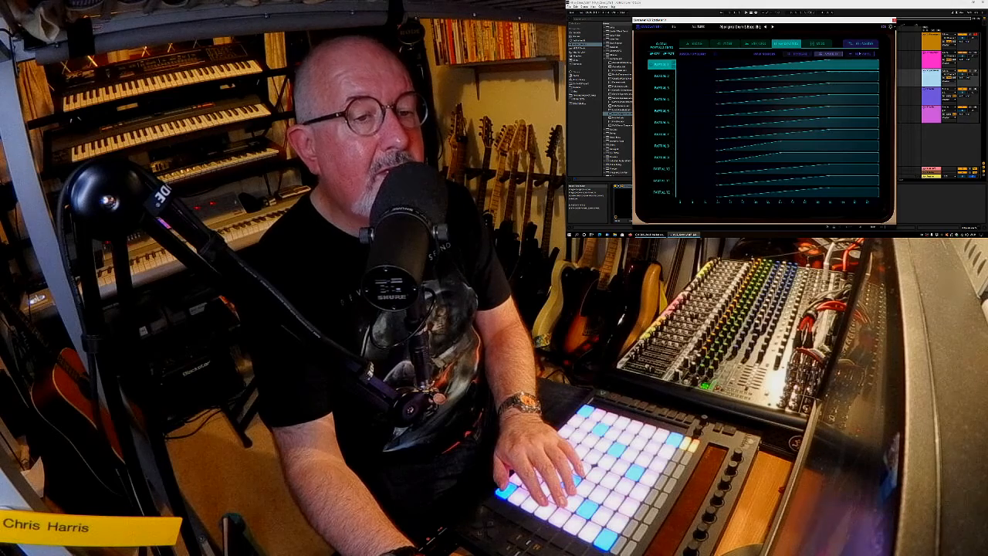
{"action": "left_click", "coordinate": [860, 54]}
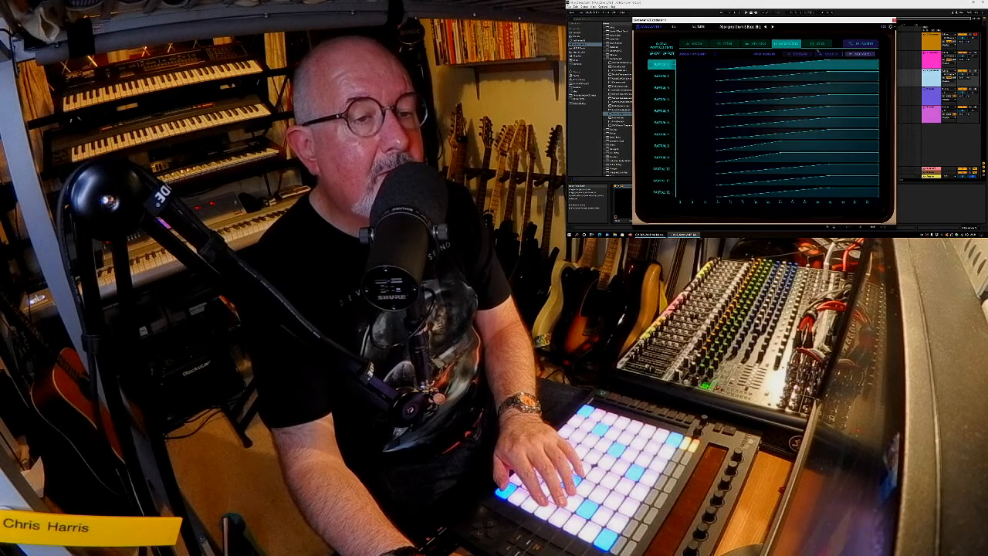
{"action": "left_click", "coordinate": [830, 45]}
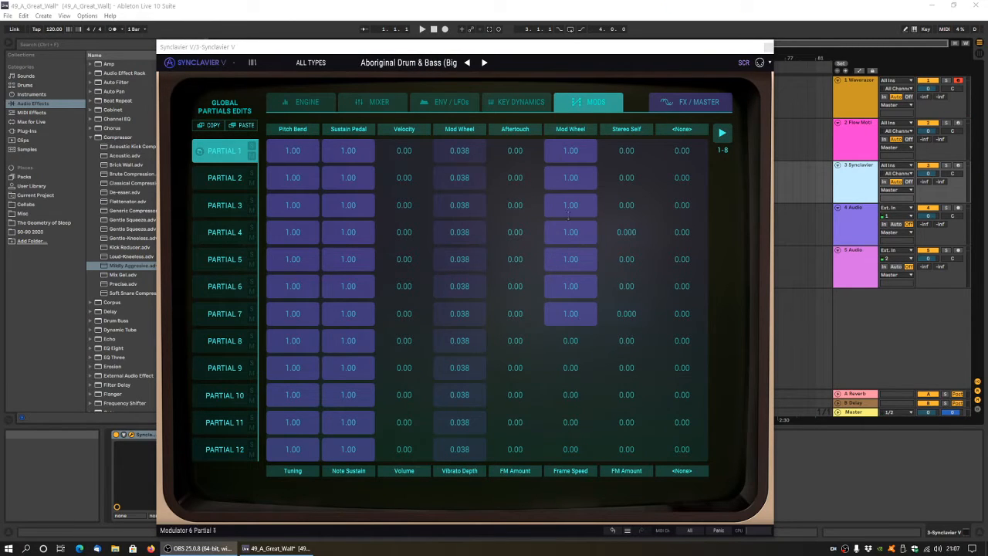
Switch Synclavier V to the preset Canopus and view its Engine and Mixer pages.
{"action": "left_click", "coordinate": [484, 63]}
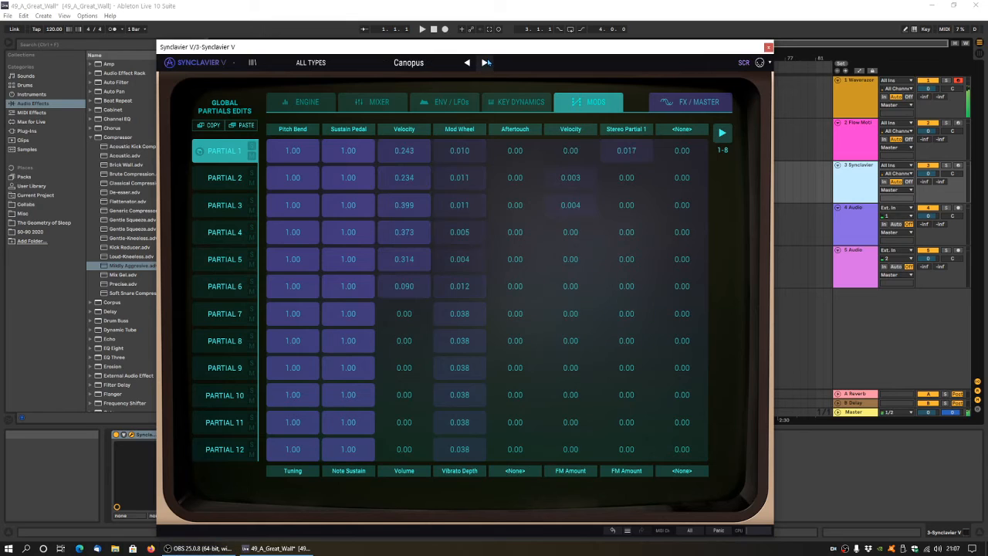
{"action": "left_click", "coordinate": [316, 102]}
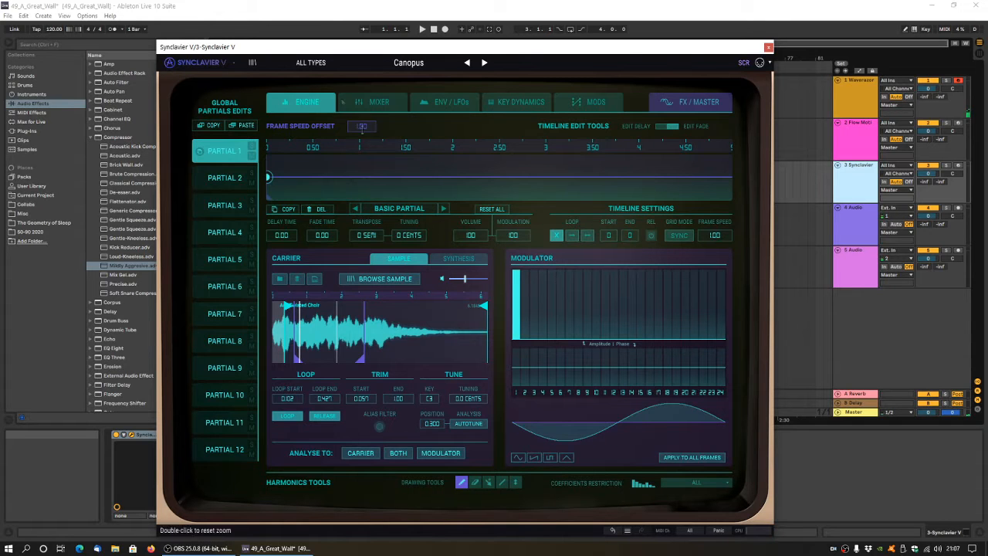
{"action": "left_click", "coordinate": [380, 102]}
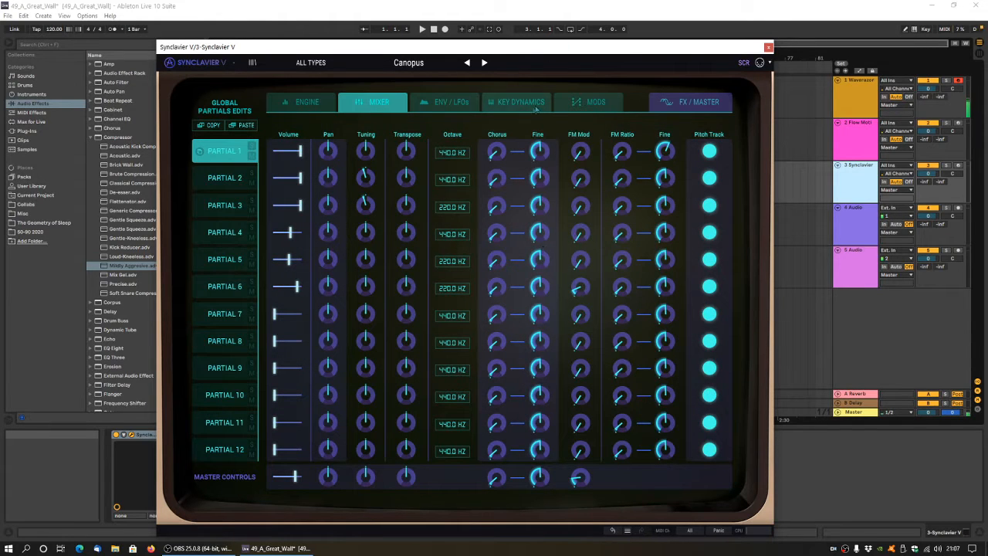
Reshape Partial 1's amplitude envelope to a decay of 2.81 and a sustain of 45.8.
{"action": "left_click", "coordinate": [449, 108]}
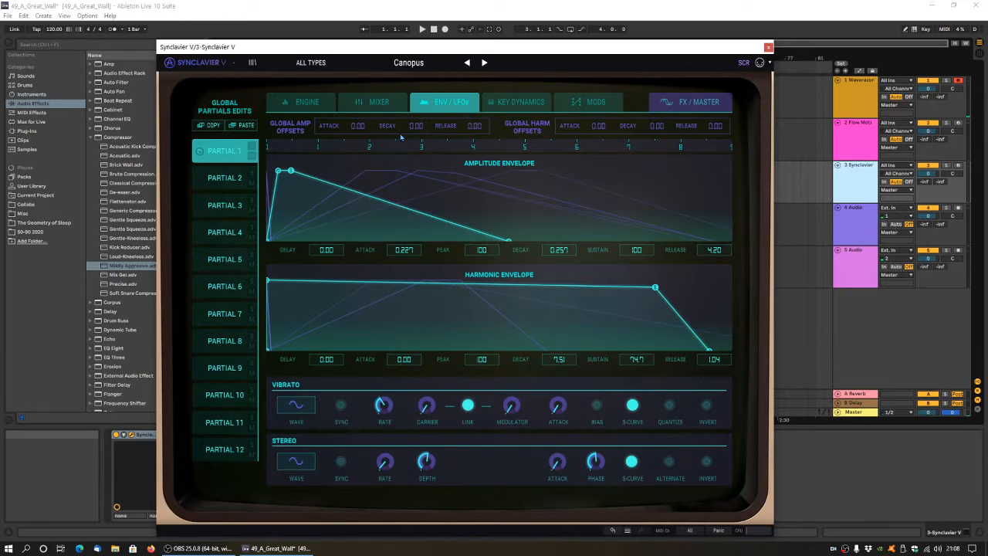
{"action": "left_click_drag", "start_coordinate": [291, 170], "coordinate": [424, 188]}
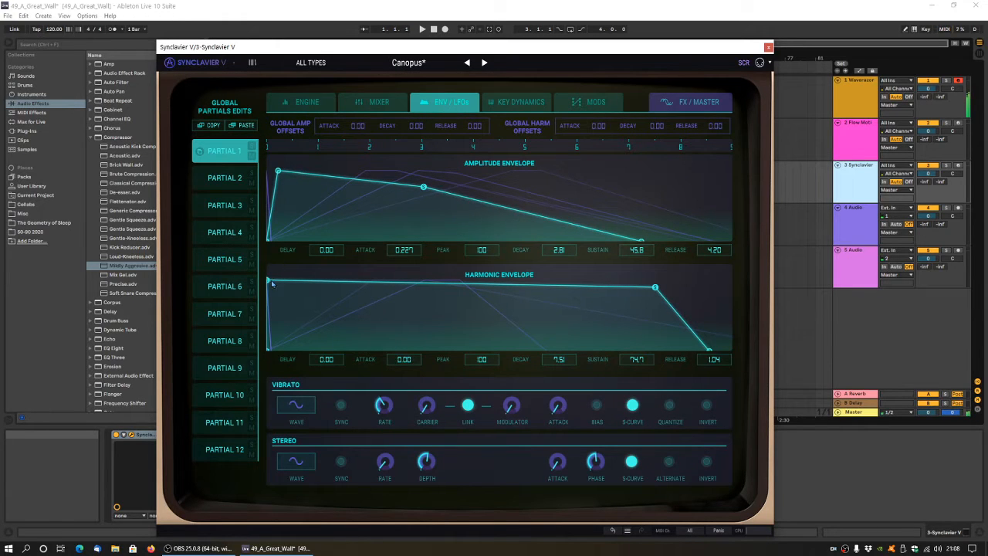
Reshape Partial 1's harmonic envelope to attack 0.931, peak 28.8, decay 5.75 and sustain 100.
{"action": "left_click_drag", "start_coordinate": [269, 281], "coordinate": [314, 306]}
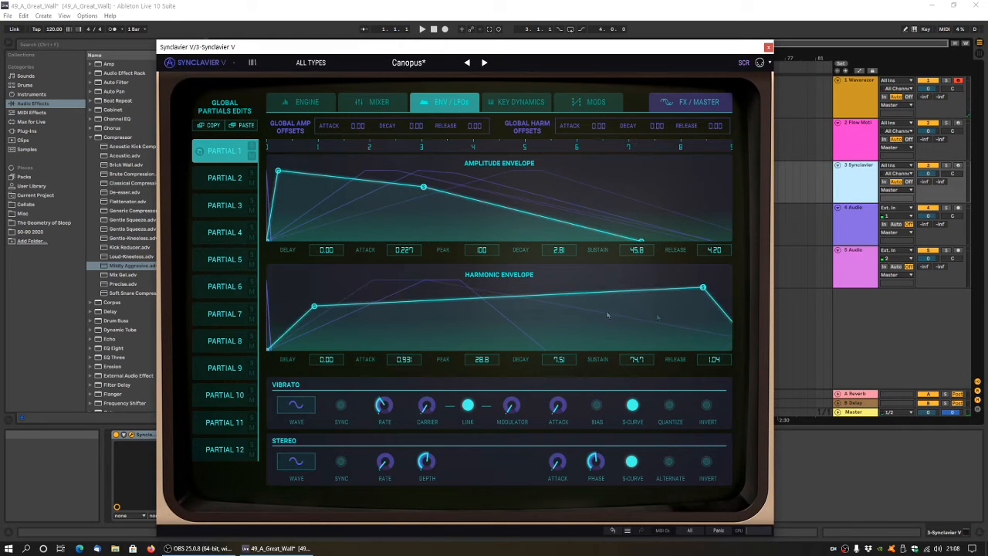
{"action": "left_click_drag", "start_coordinate": [703, 290], "coordinate": [611, 280]}
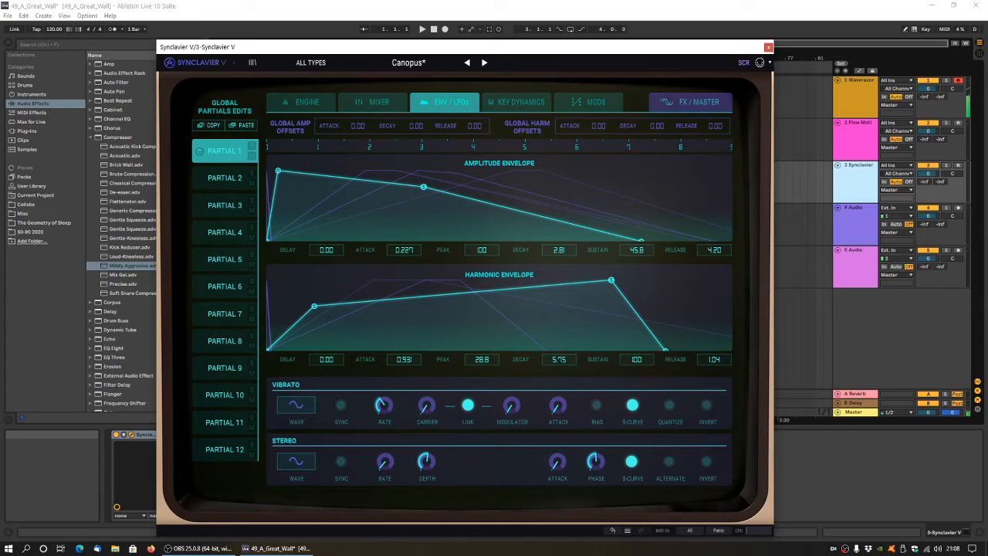
Open the recent set 44_Cats_Are_Crazy, discarding the changes to 49_A_Great_Wall.
{"action": "left_click", "coordinate": [7, 16]}
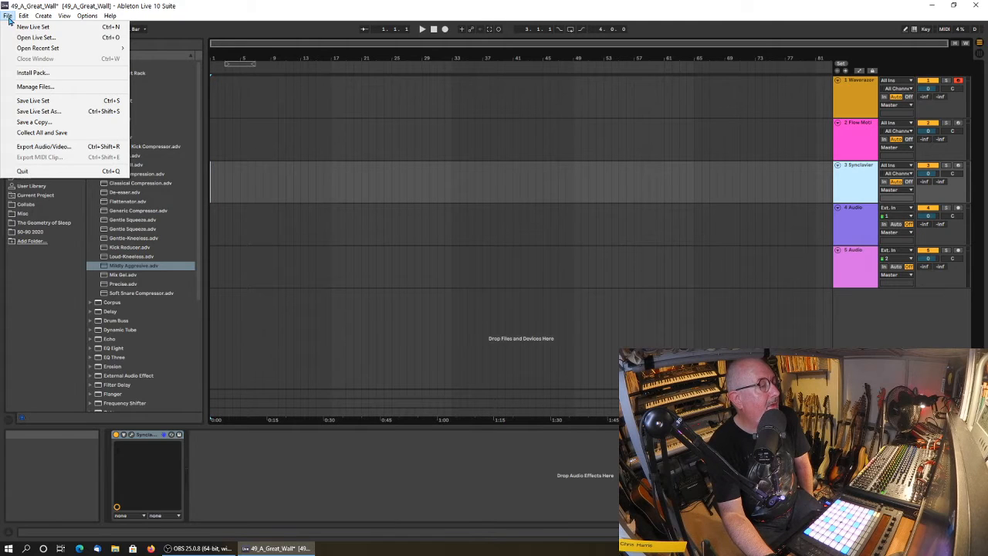
{"action": "mouse_move", "coordinate": [41, 50]}
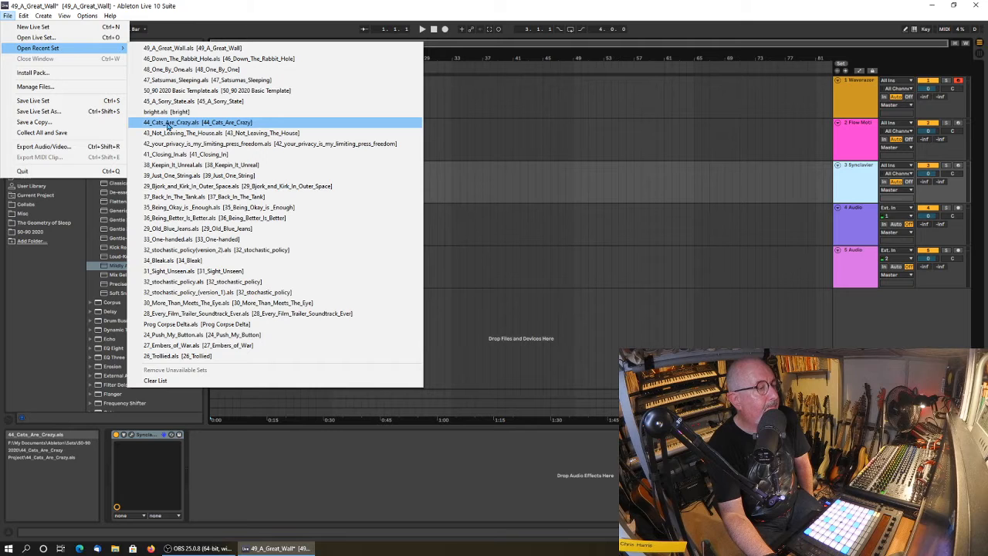
{"action": "left_click", "coordinate": [147, 126]}
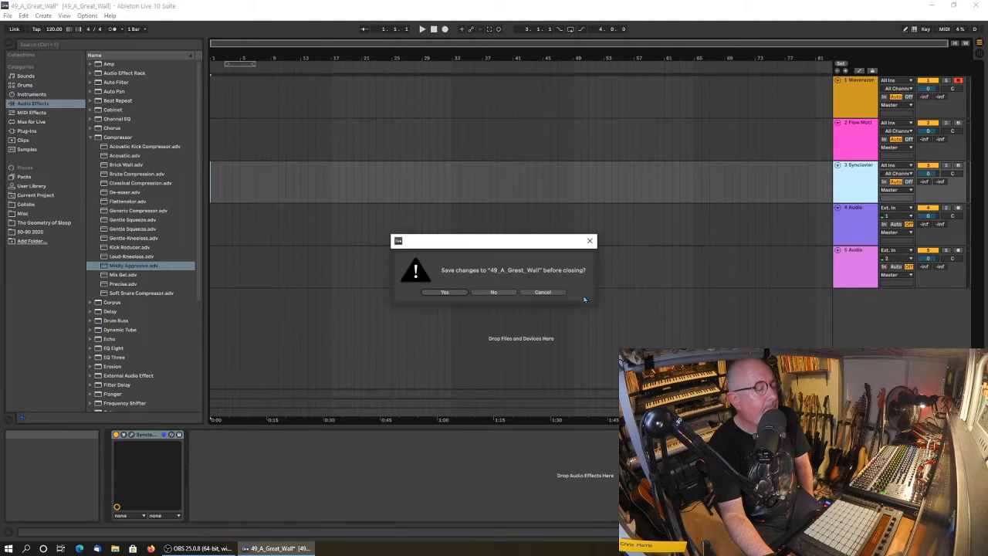
{"action": "left_click", "coordinate": [509, 296]}
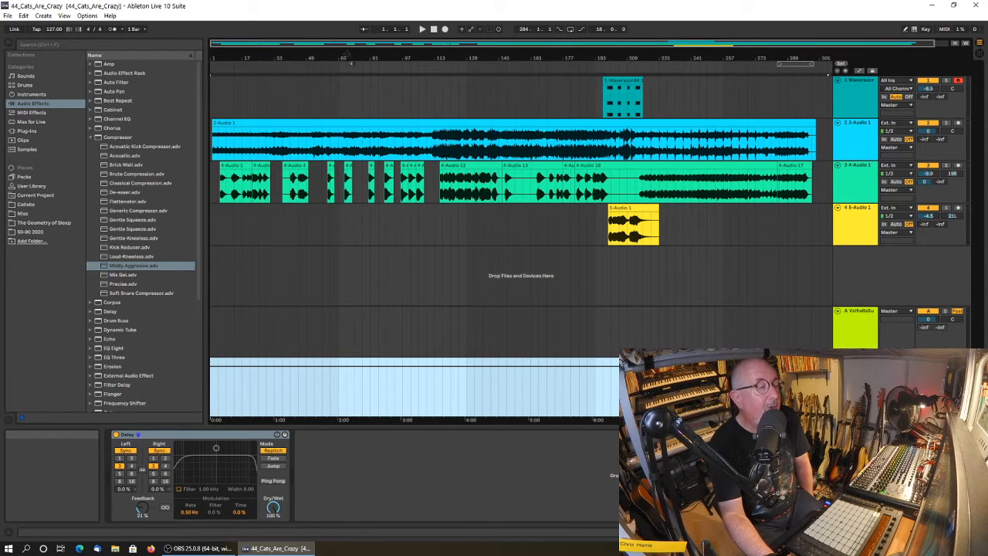
Play the arrangement from bar 1 to about bar 30, then stop playback.
{"action": "left_click_drag", "start_coordinate": [319, 58], "coordinate": [319, 55]}
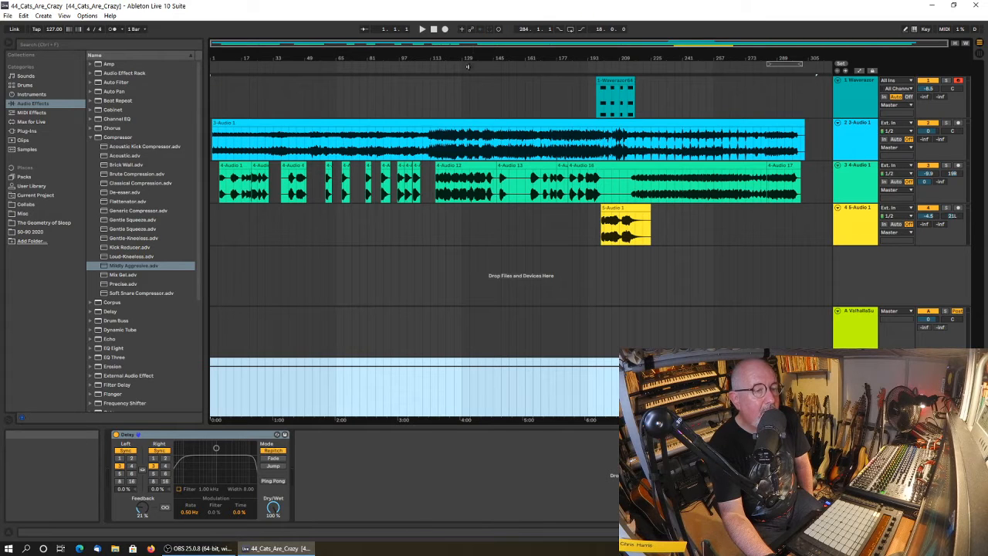
{"action": "left_click", "coordinate": [435, 31]}
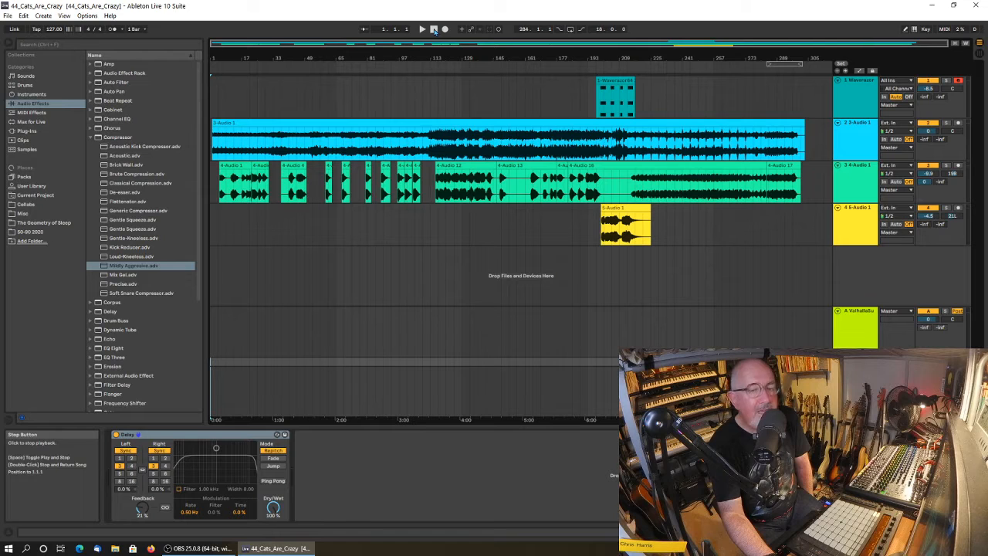
{"action": "left_click", "coordinate": [422, 28]}
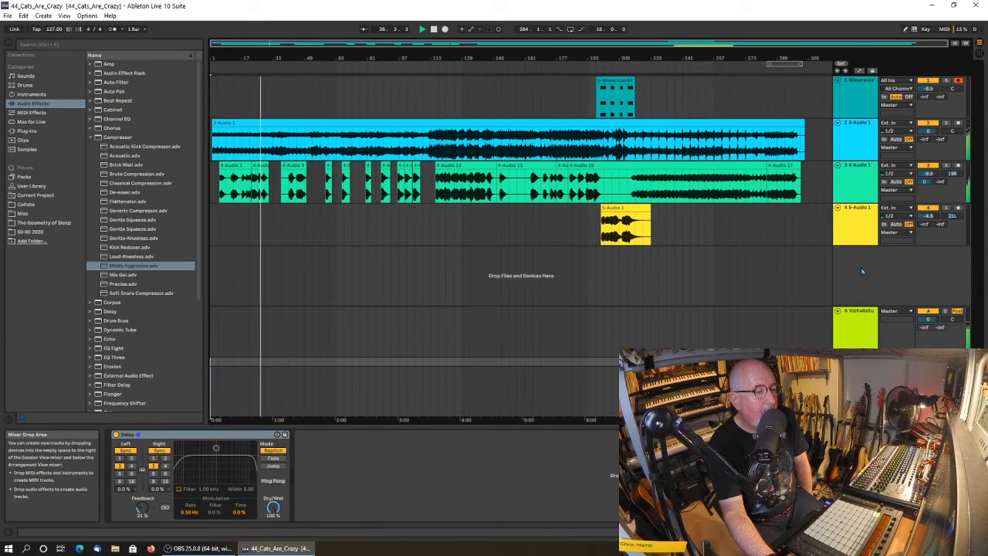
{"action": "left_click", "coordinate": [434, 29]}
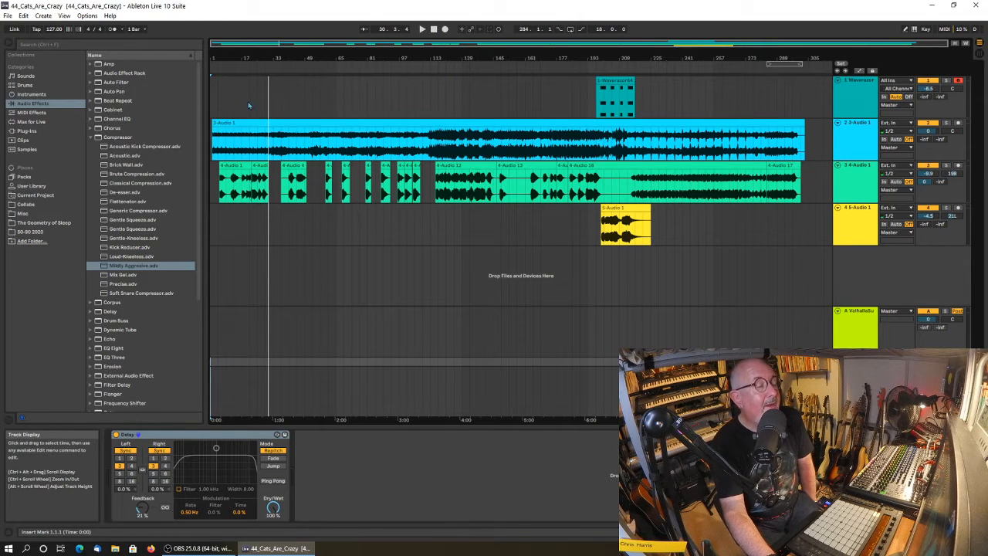
Play the arrangement from bar 109 to about bar 131, selecting the 4-Audio track during playback, and stop.
{"action": "left_click", "coordinate": [423, 85]}
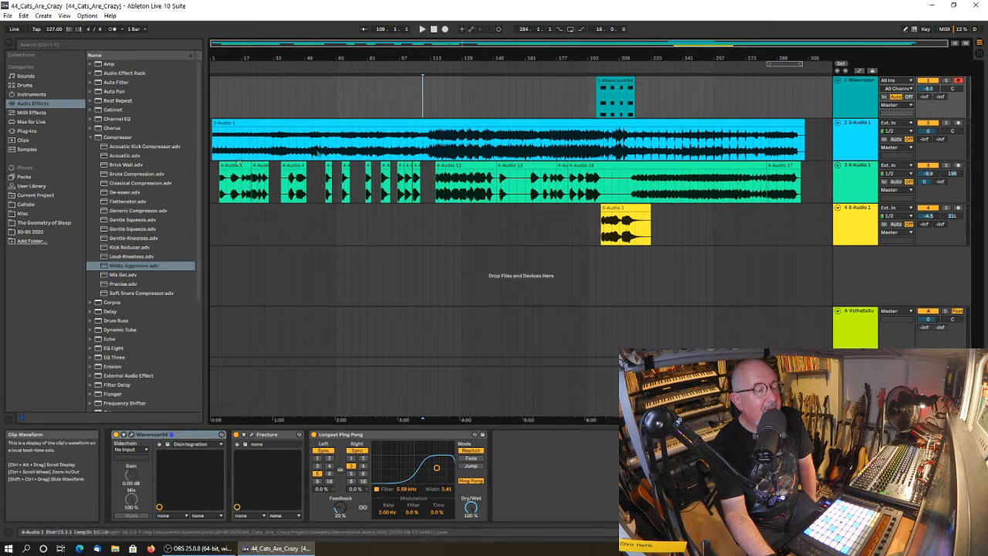
{"action": "left_click", "coordinate": [422, 29]}
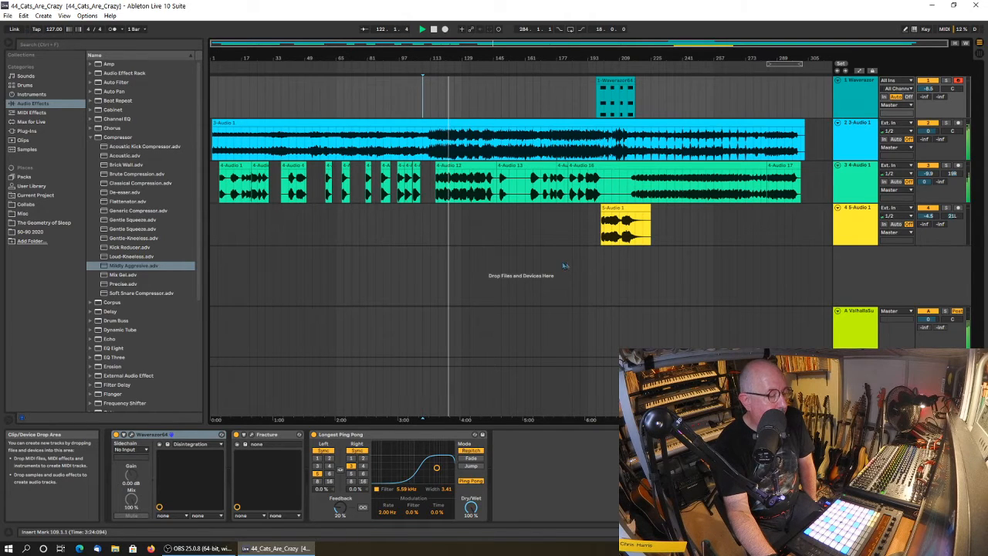
{"action": "left_click", "coordinate": [845, 188]}
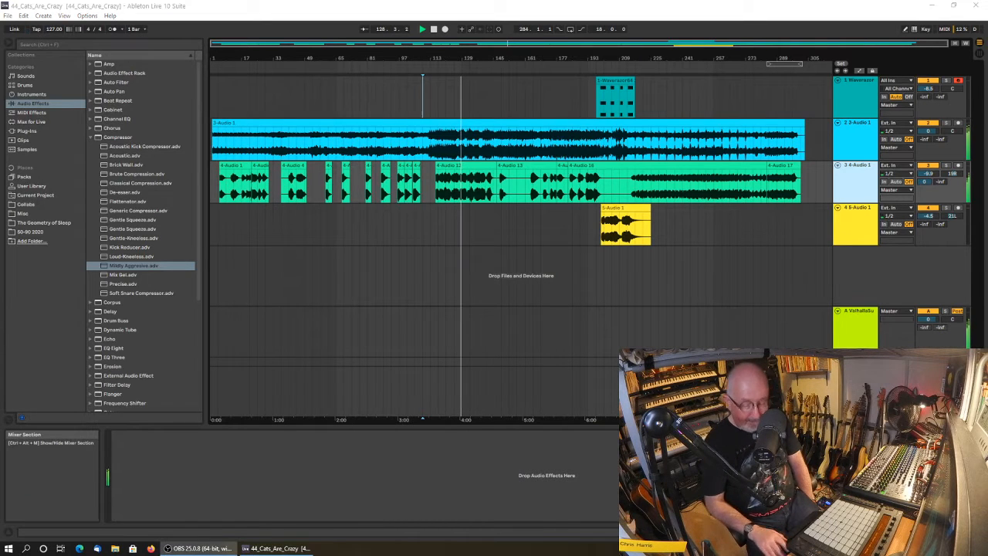
{"action": "left_click", "coordinate": [434, 29]}
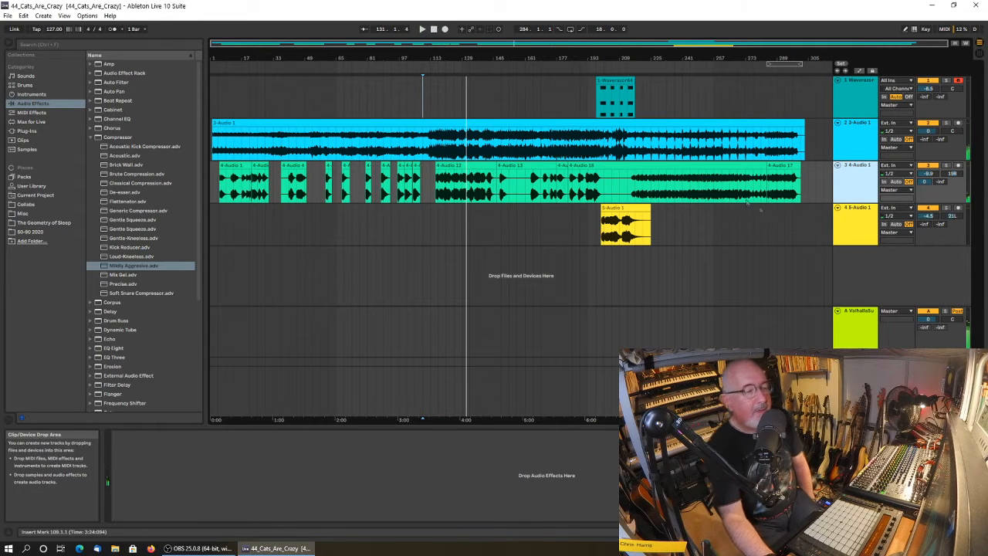